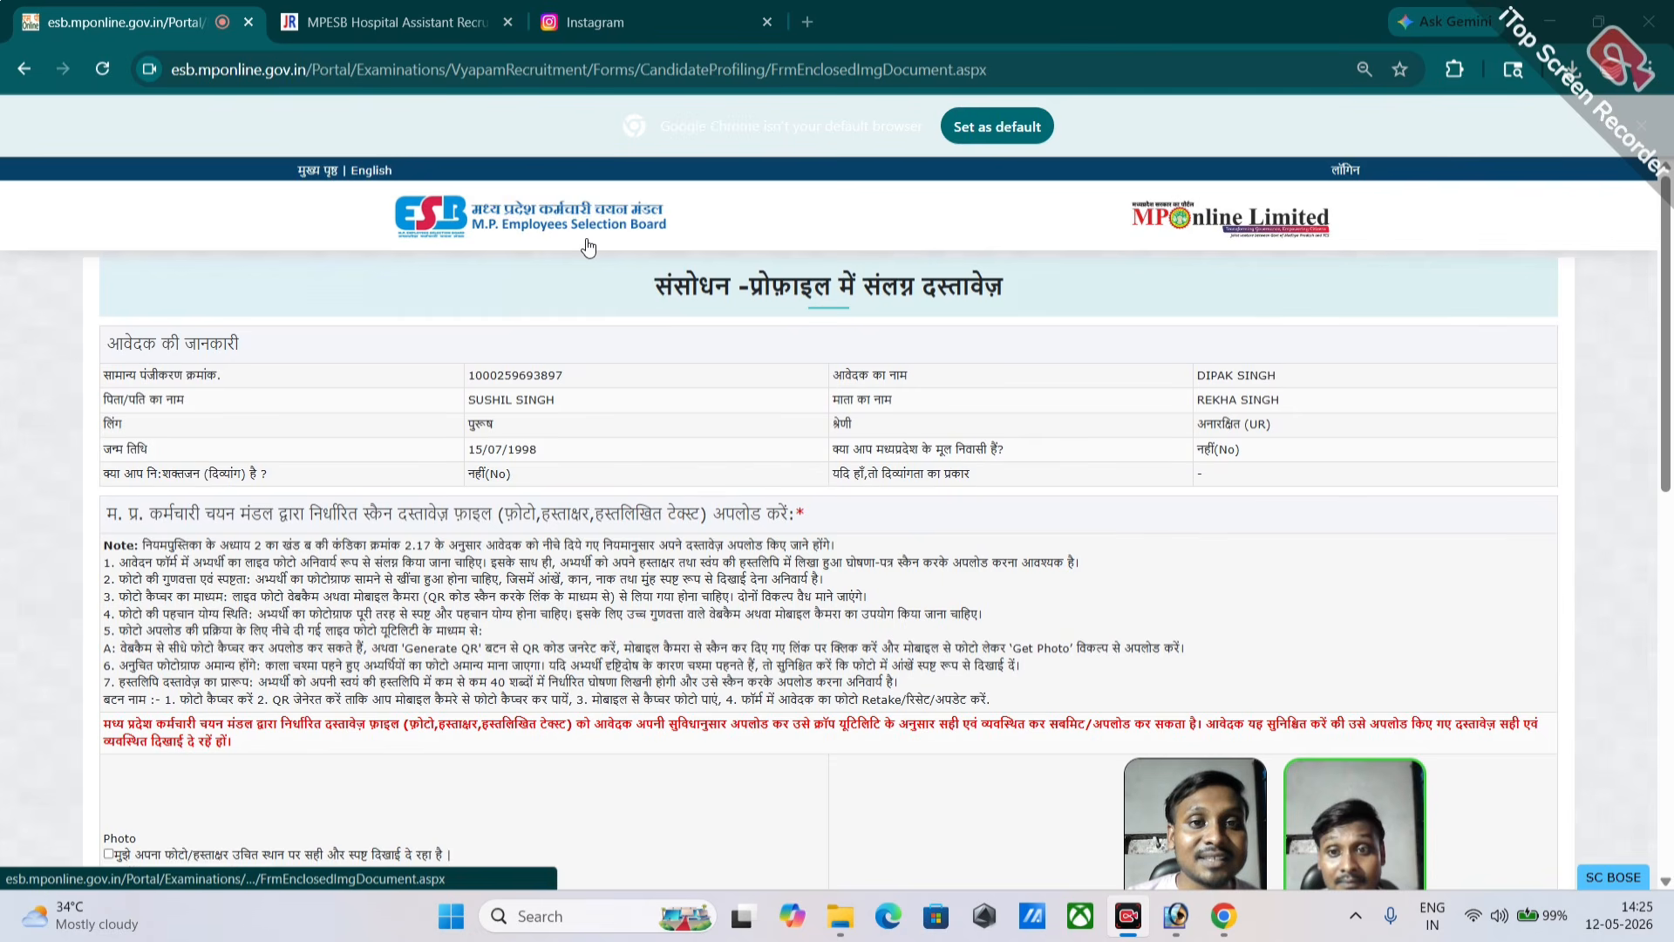
Step: Review the upload rules for the photo, signature, handwritten declaration, birth-date marksheet, caste certificate and disability certificate
{"action": "scroll", "coordinate": [884, 281], "scroll_direction": "down", "scroll_amount": 3}
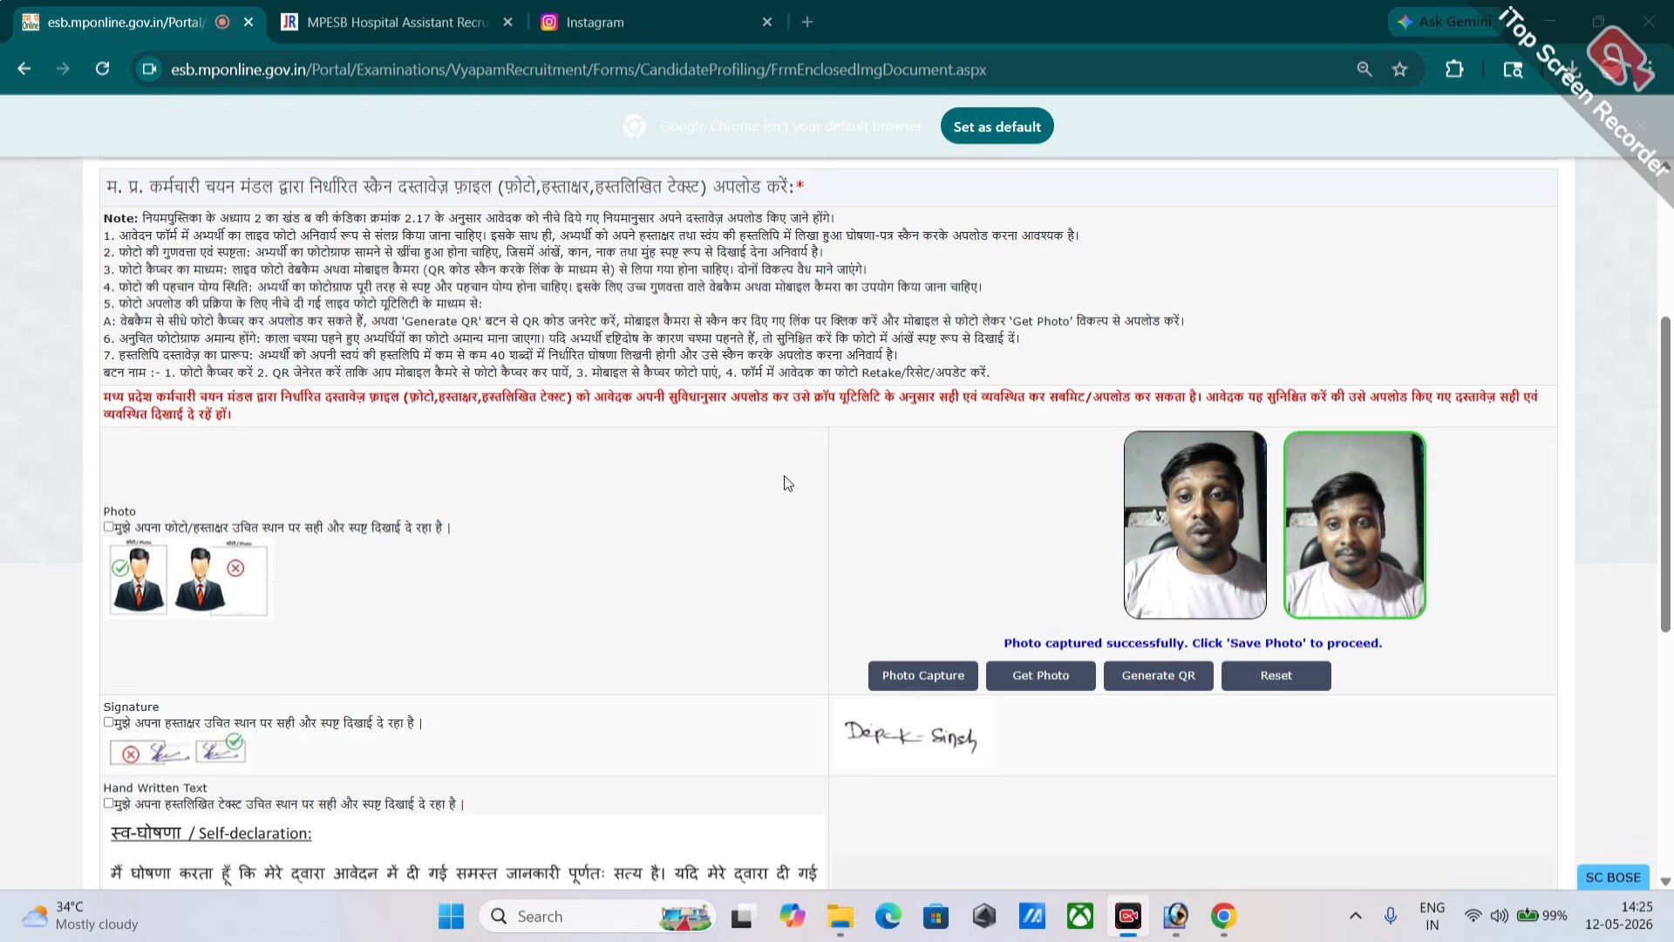
{"action": "scroll", "coordinate": [755, 470], "scroll_direction": "up", "scroll_amount": 1}
{"action": "scroll", "coordinate": [751, 468], "scroll_direction": "down", "scroll_amount": 2}
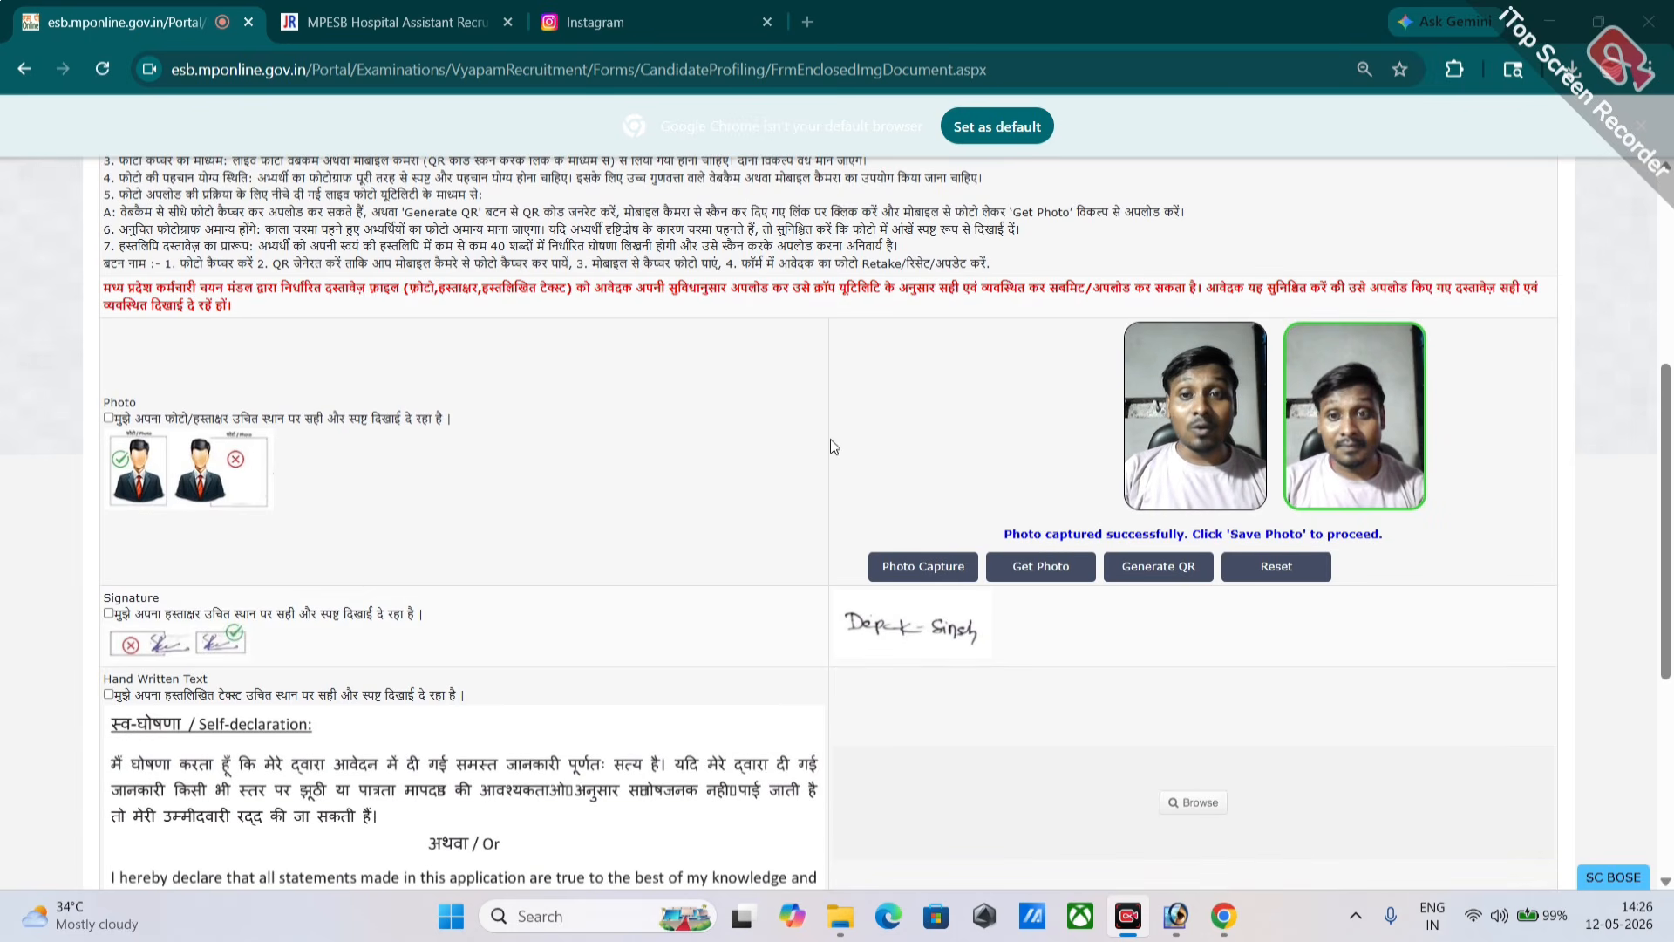
{"action": "scroll", "coordinate": [776, 468], "scroll_direction": "down", "scroll_amount": 3}
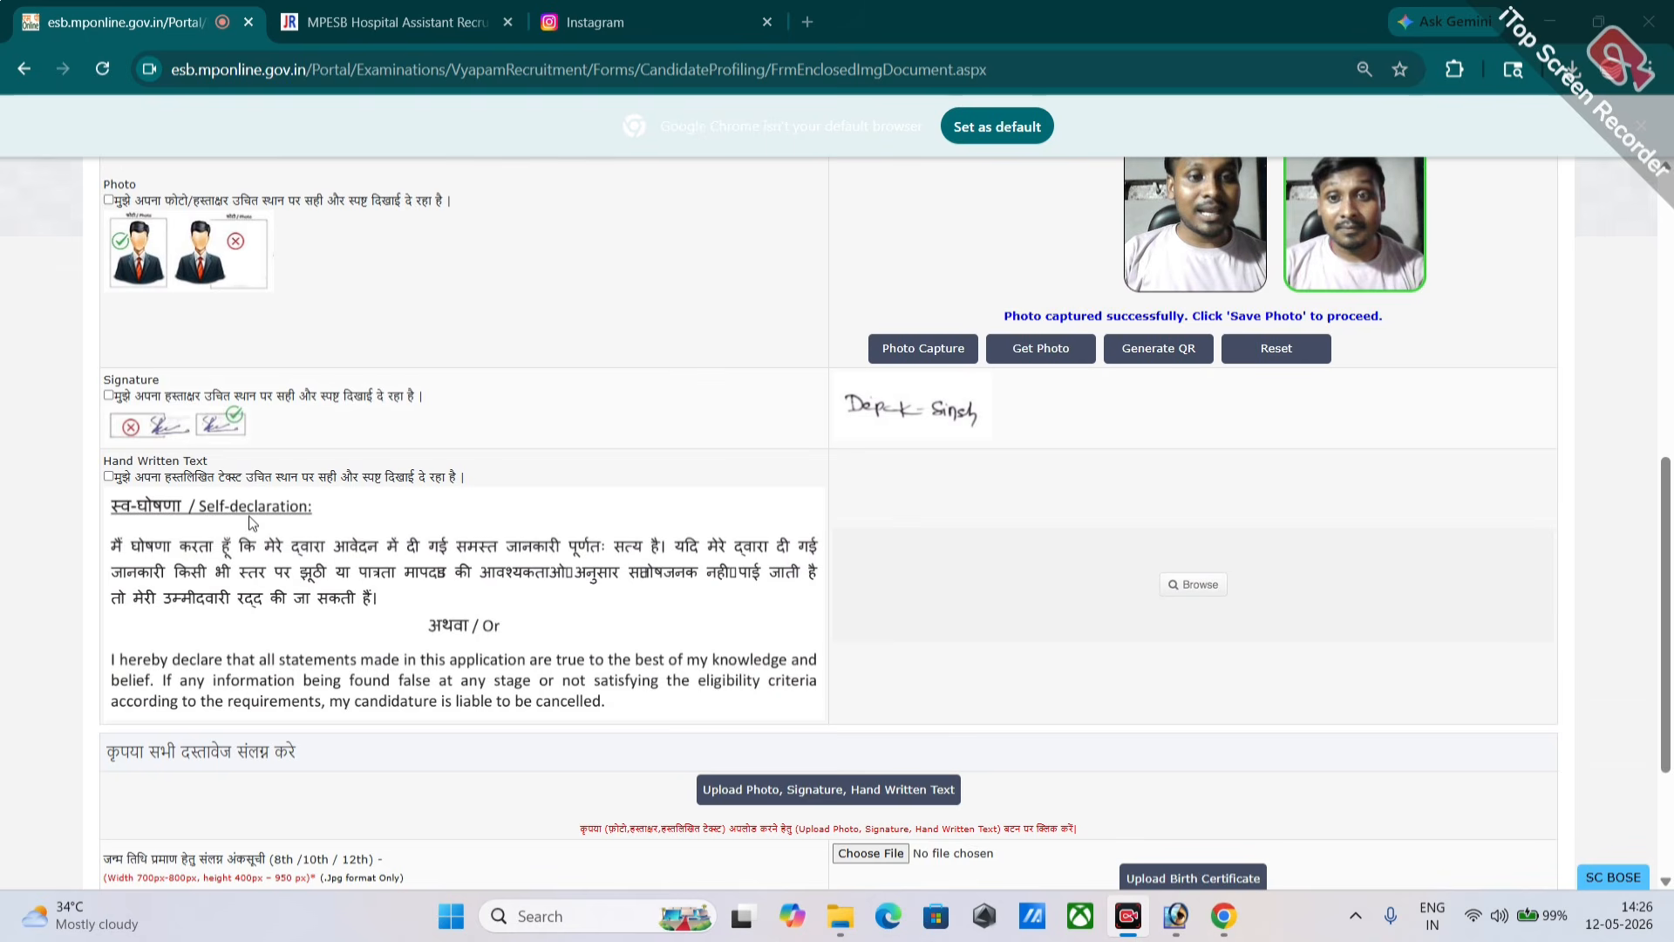
{"action": "scroll", "coordinate": [563, 624], "scroll_direction": "down", "scroll_amount": 3}
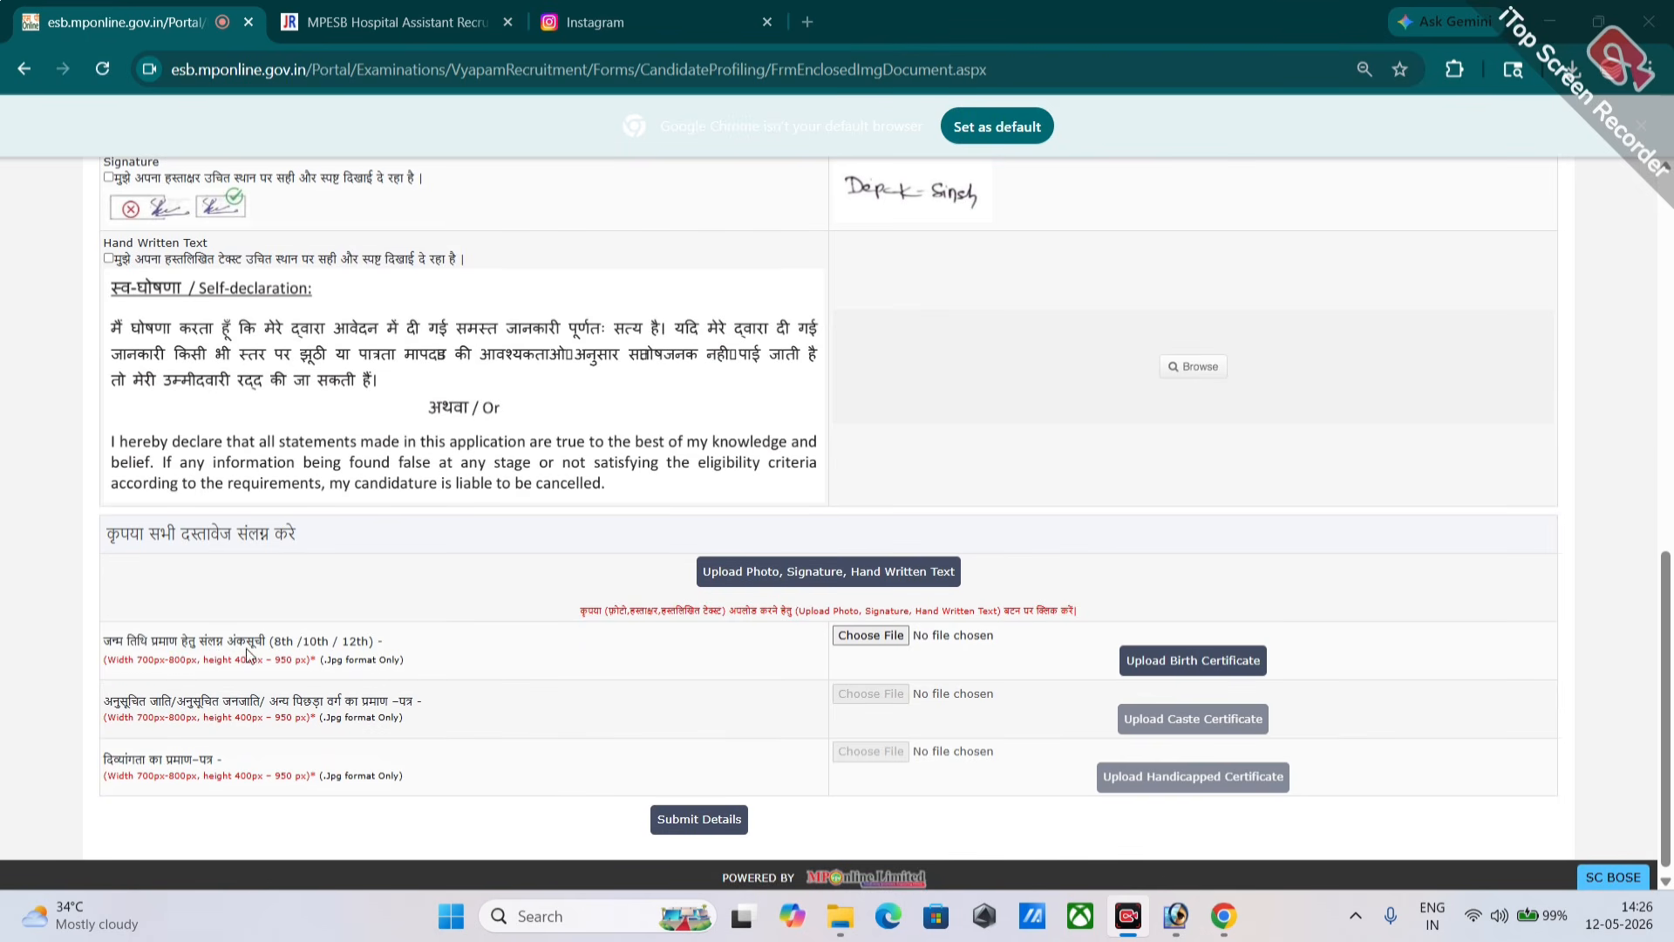
{"action": "left_click_drag", "start_coordinate": [248, 654], "coordinate": [380, 659]}
{"action": "scroll", "coordinate": [413, 645], "scroll_direction": "down", "scroll_amount": 1}
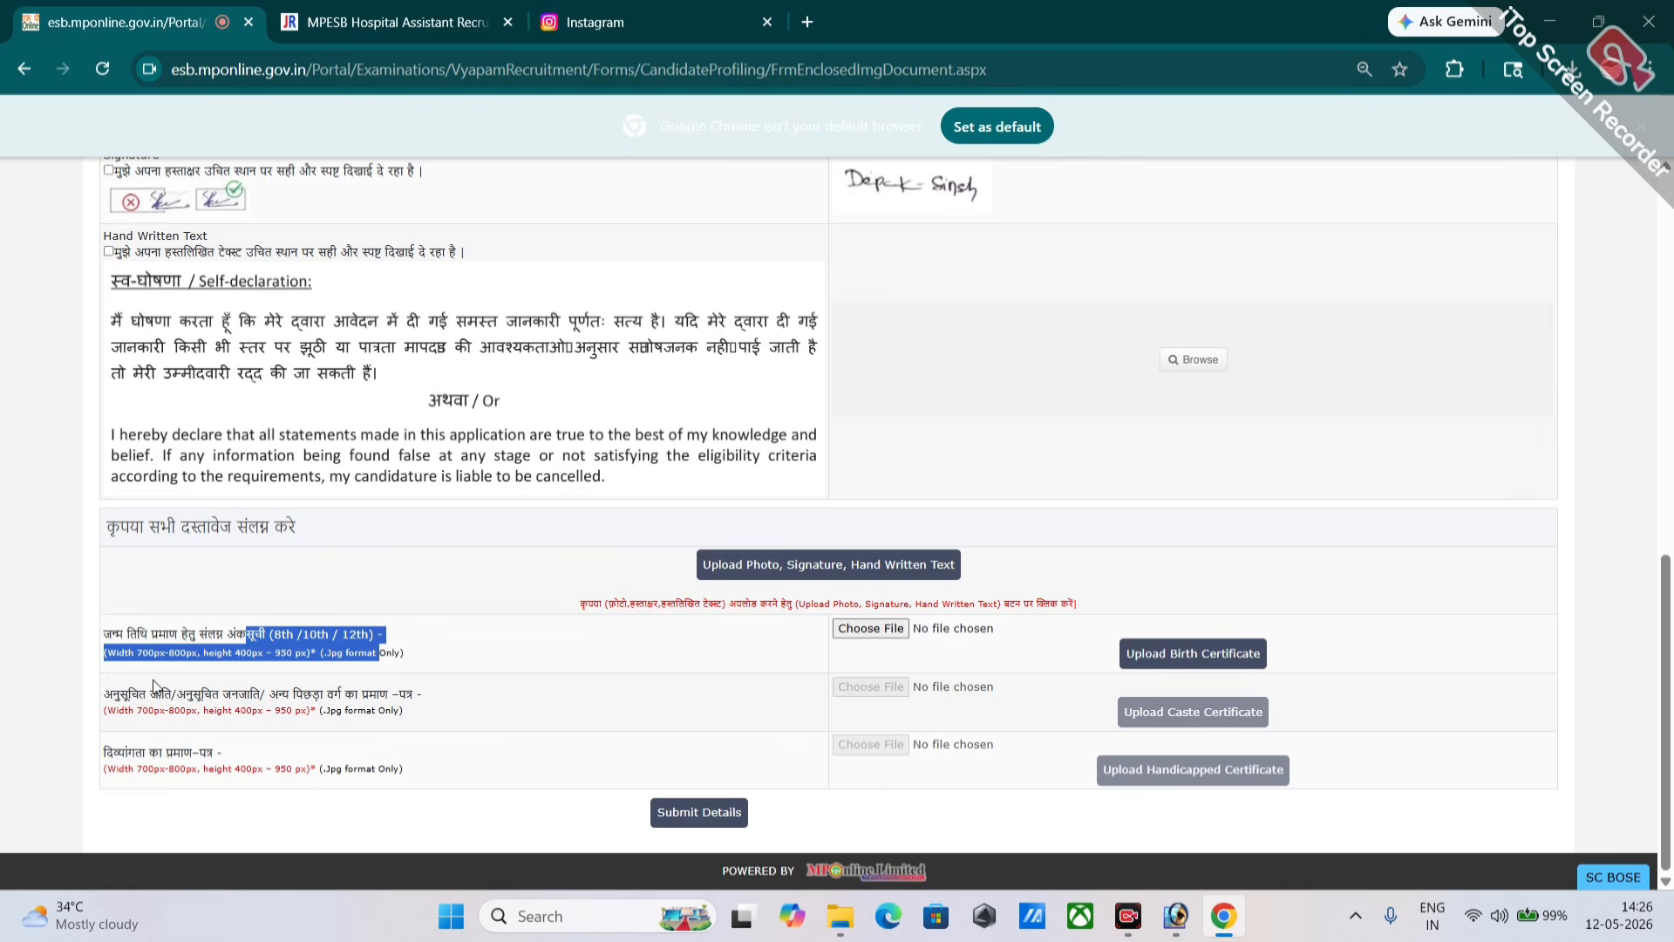
{"action": "left_click_drag", "start_coordinate": [155, 689], "coordinate": [381, 737]}
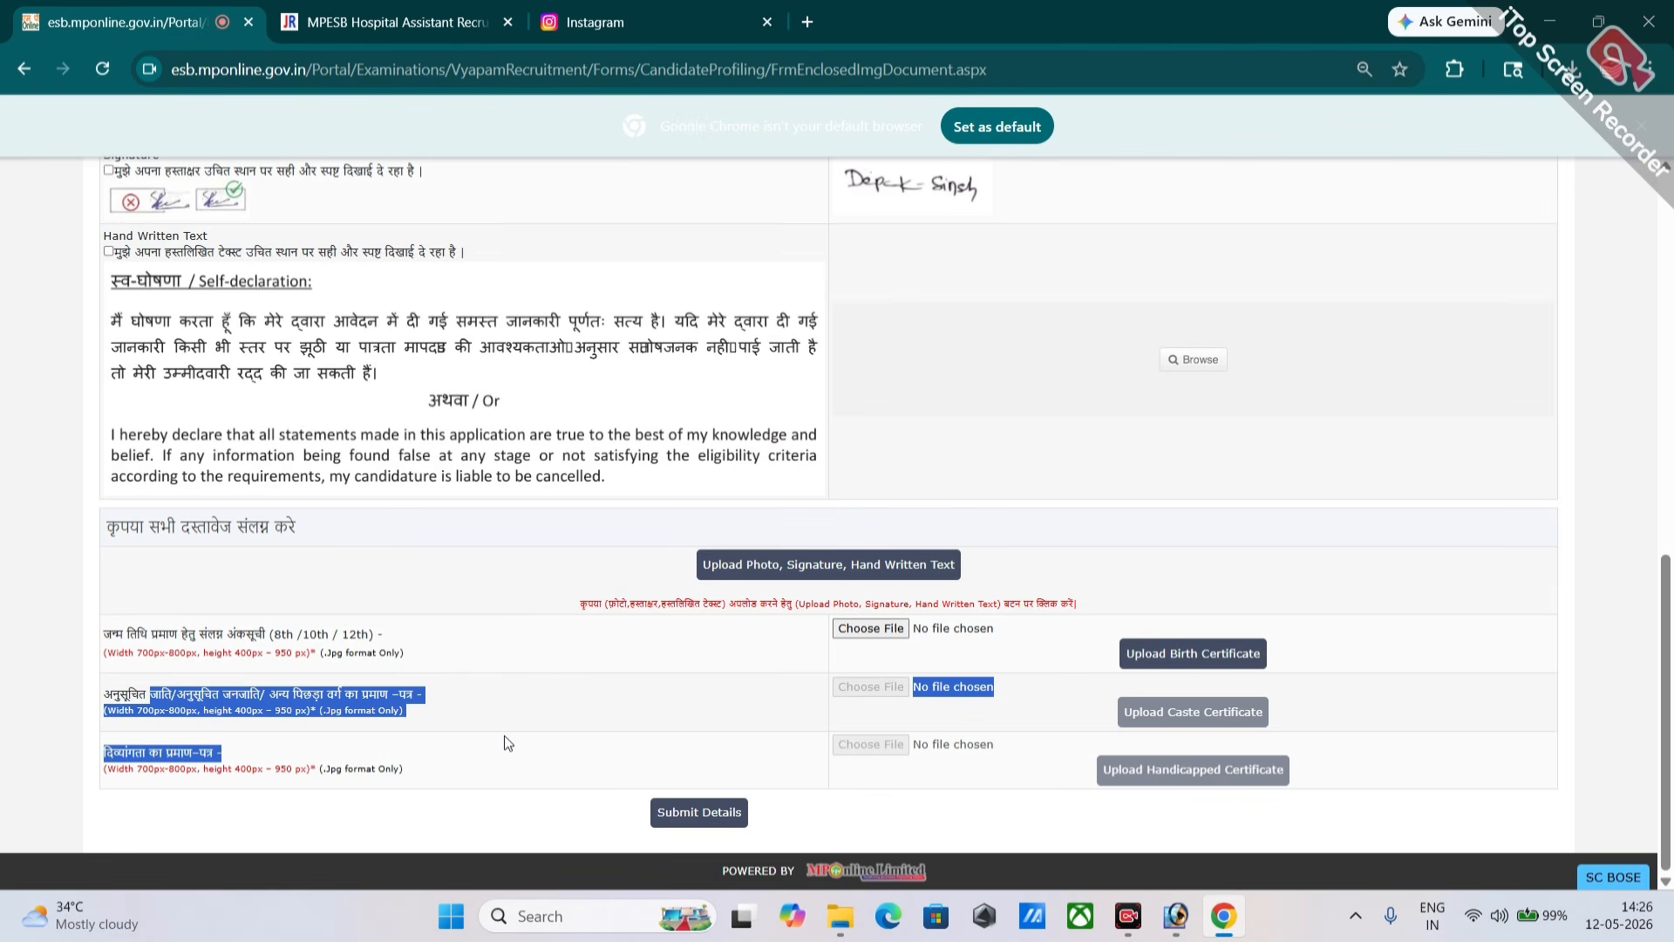
{"action": "scroll", "coordinate": [654, 616], "scroll_direction": "up", "scroll_amount": 5}
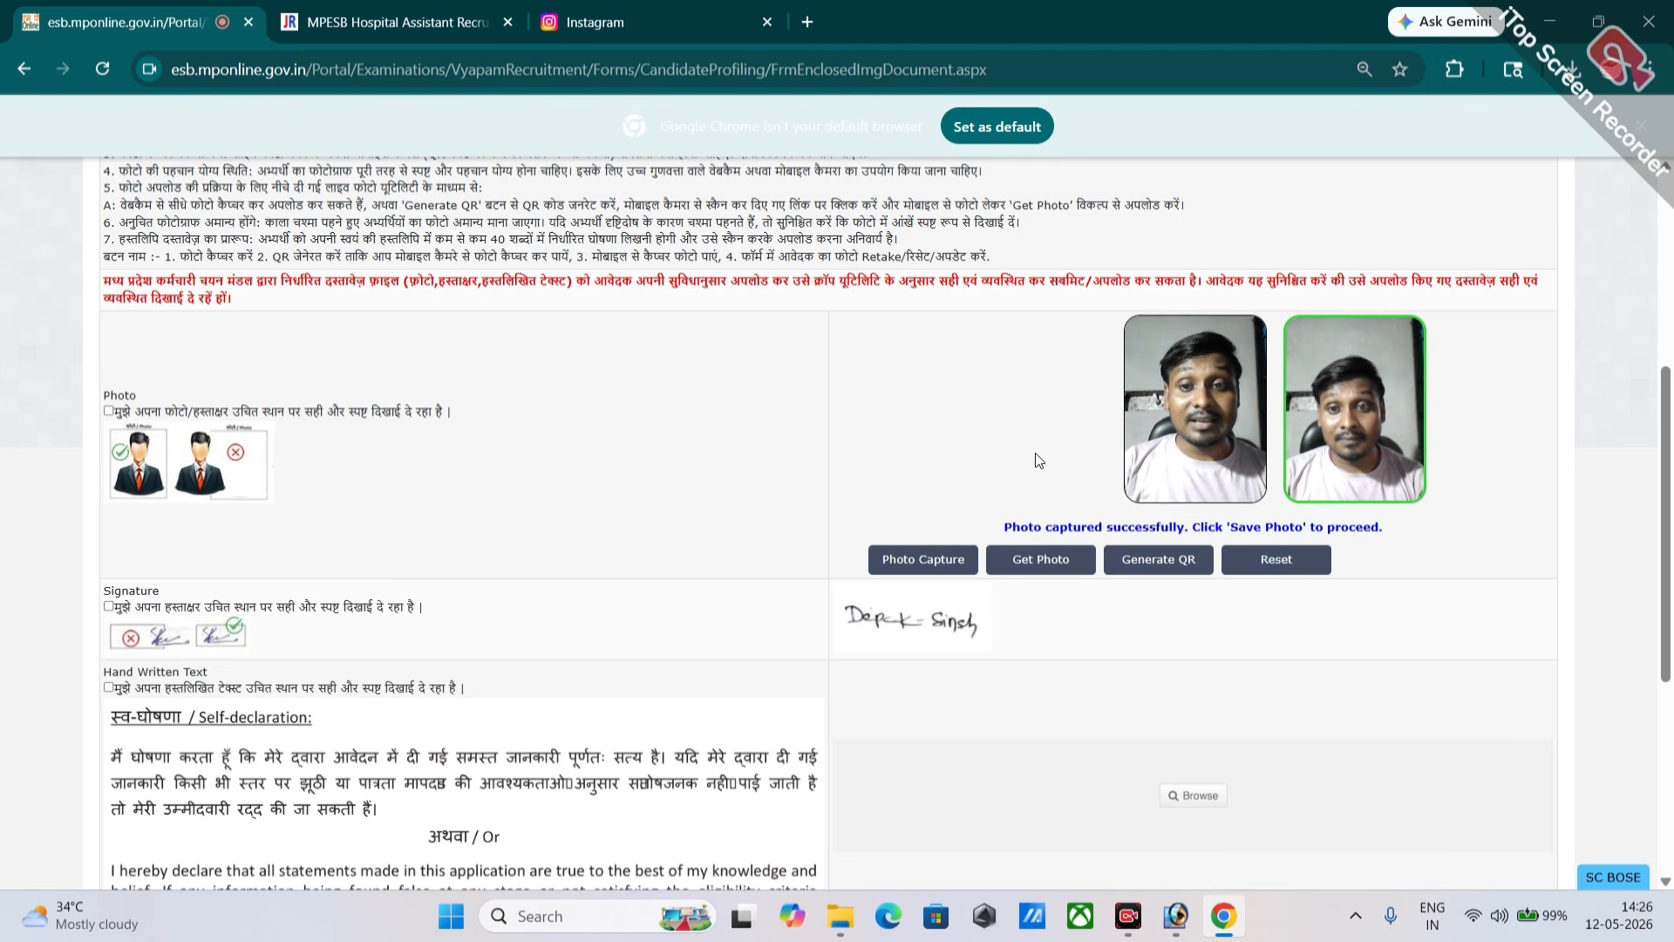
Step: View the Instagram profile page and return to the candidate document upload form
{"action": "left_click", "coordinate": [601, 22]}
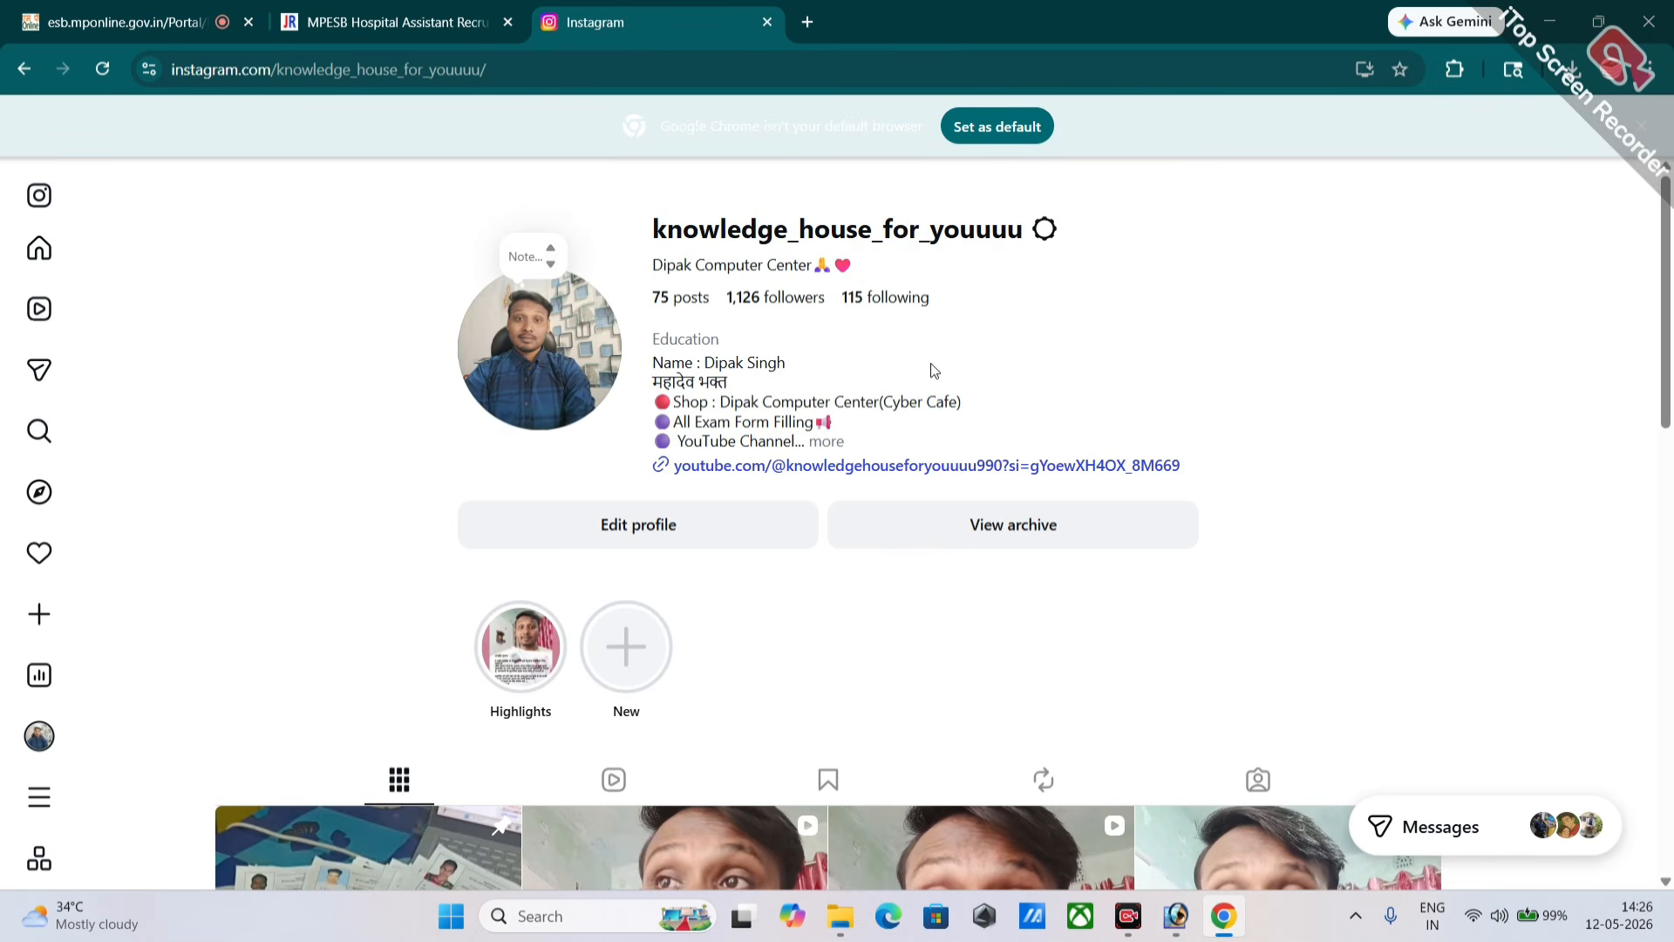
{"action": "left_click", "coordinate": [103, 24]}
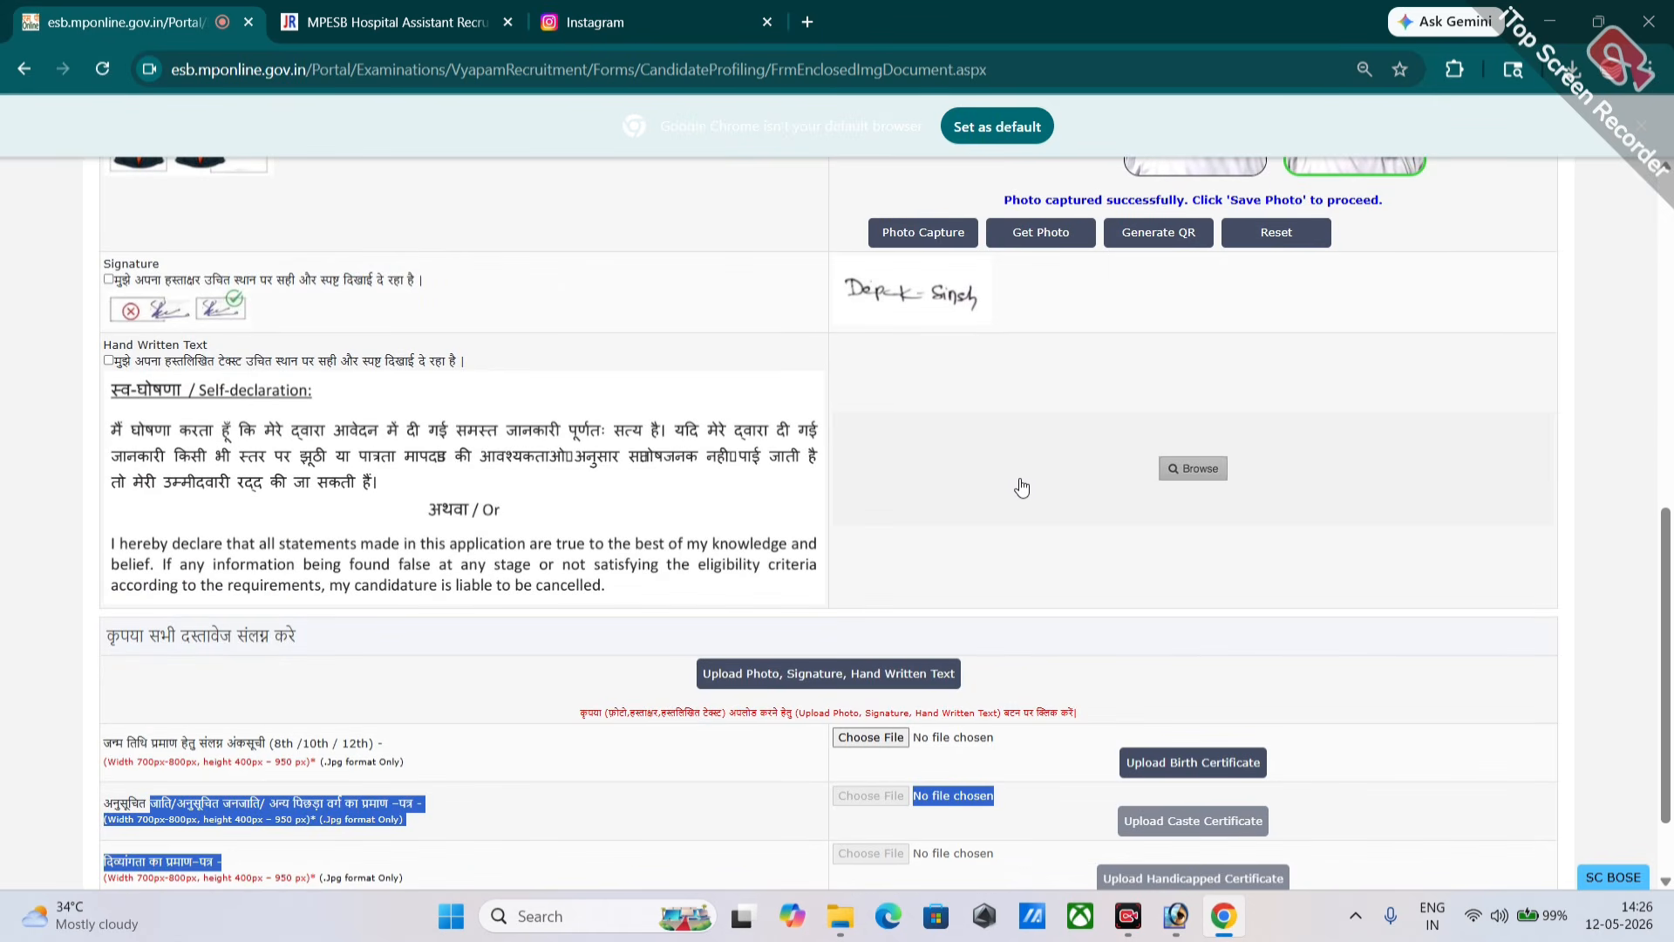
Step: Generate a QR code for taking the applicant's photo with a mobile camera
{"action": "scroll", "coordinate": [1021, 486], "scroll_direction": "up", "scroll_amount": 3}
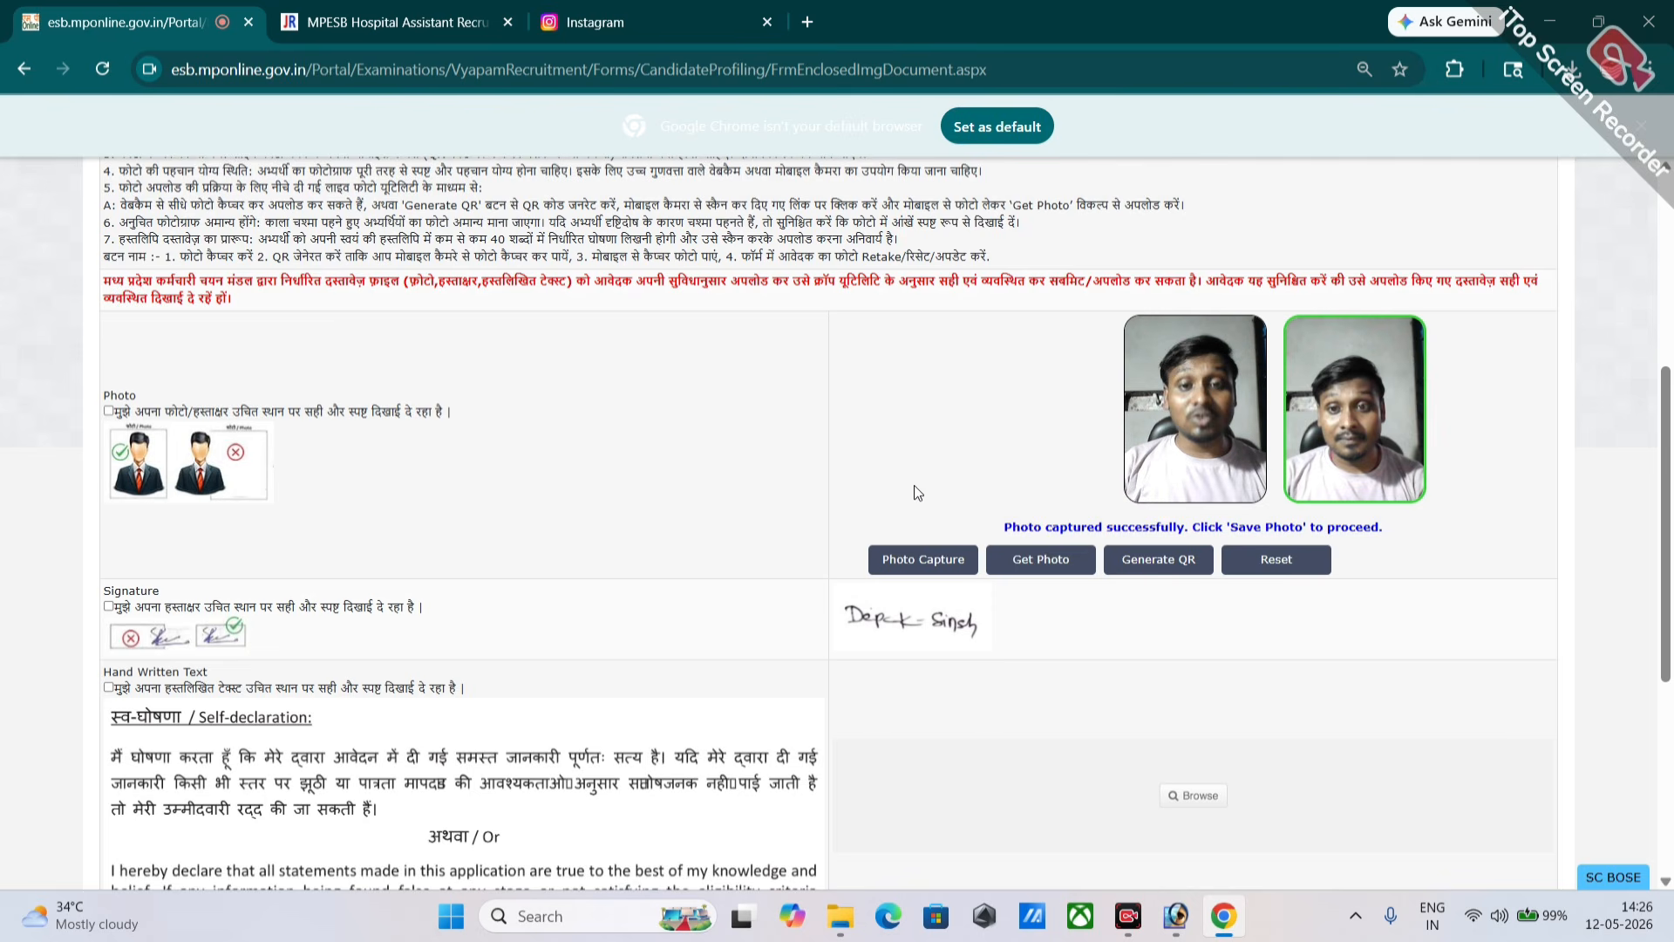
{"action": "scroll", "coordinate": [927, 471], "scroll_direction": "down", "scroll_amount": 1}
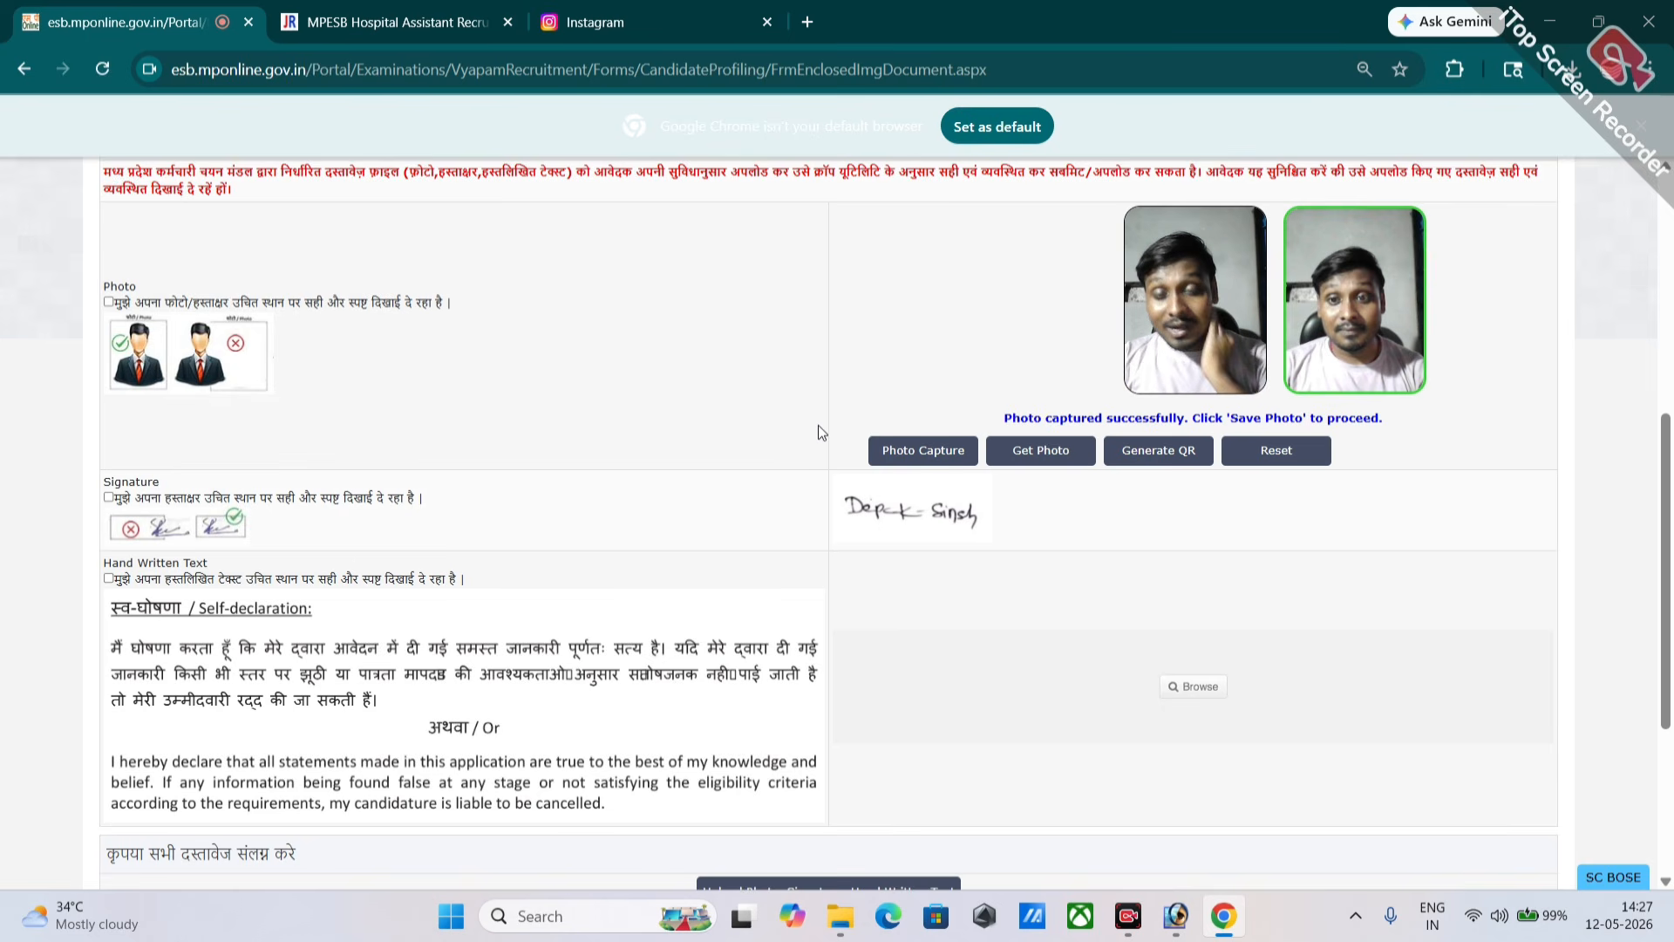
{"action": "scroll", "coordinate": [908, 379], "scroll_direction": "up", "scroll_amount": 3}
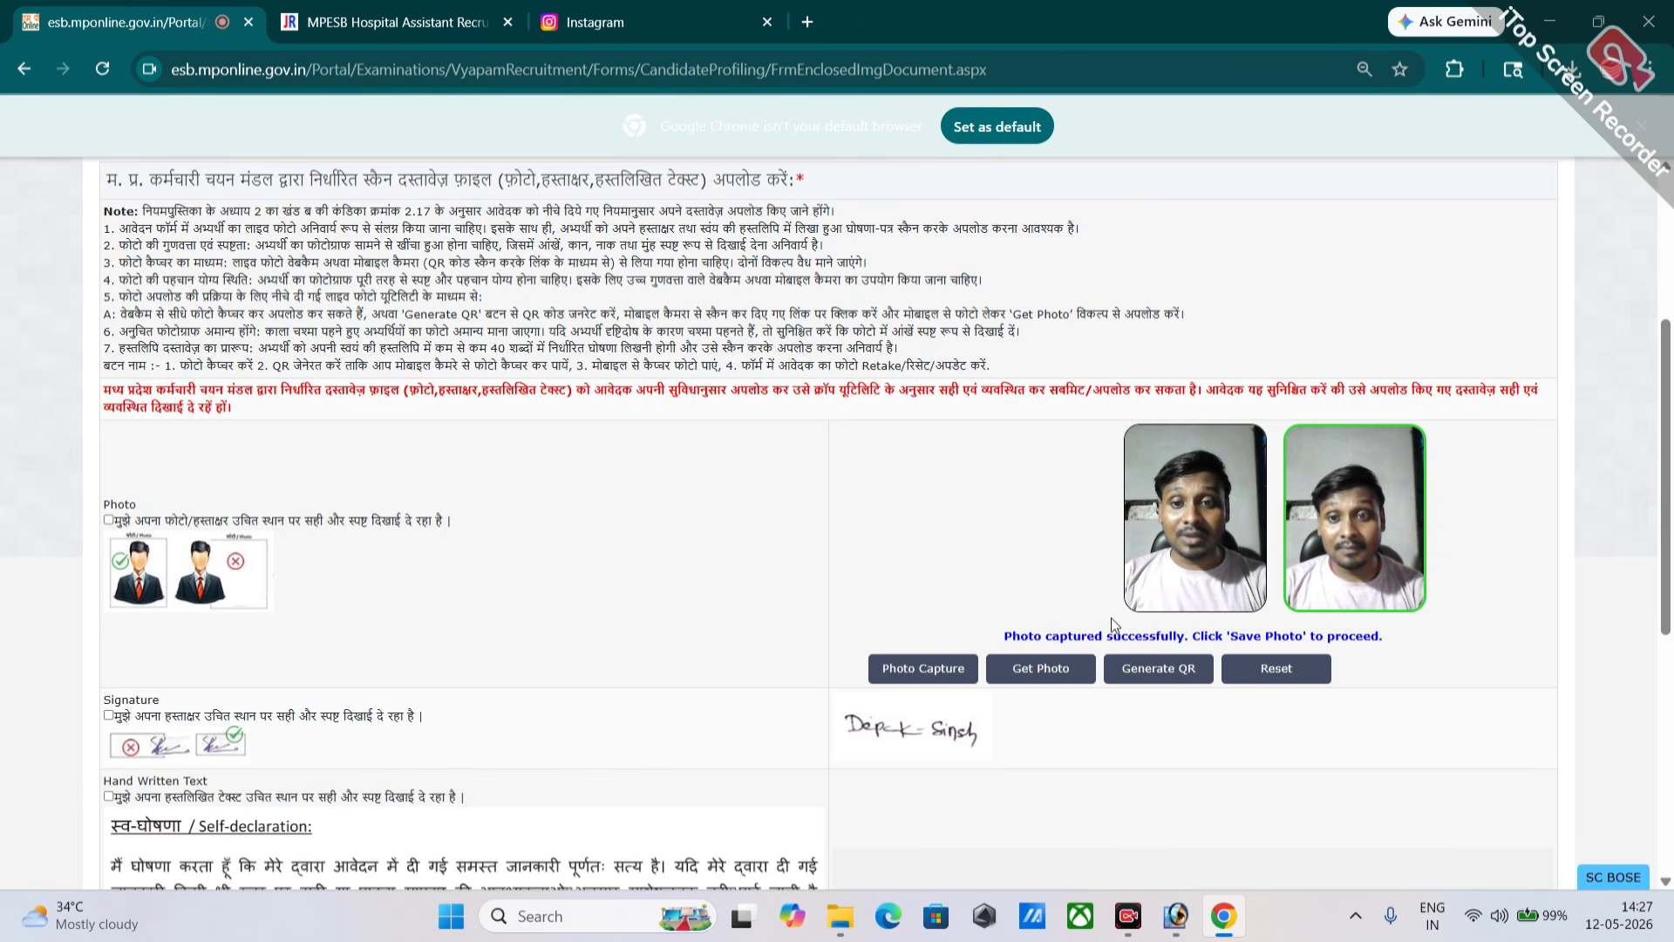
{"action": "left_click", "coordinate": [1148, 679]}
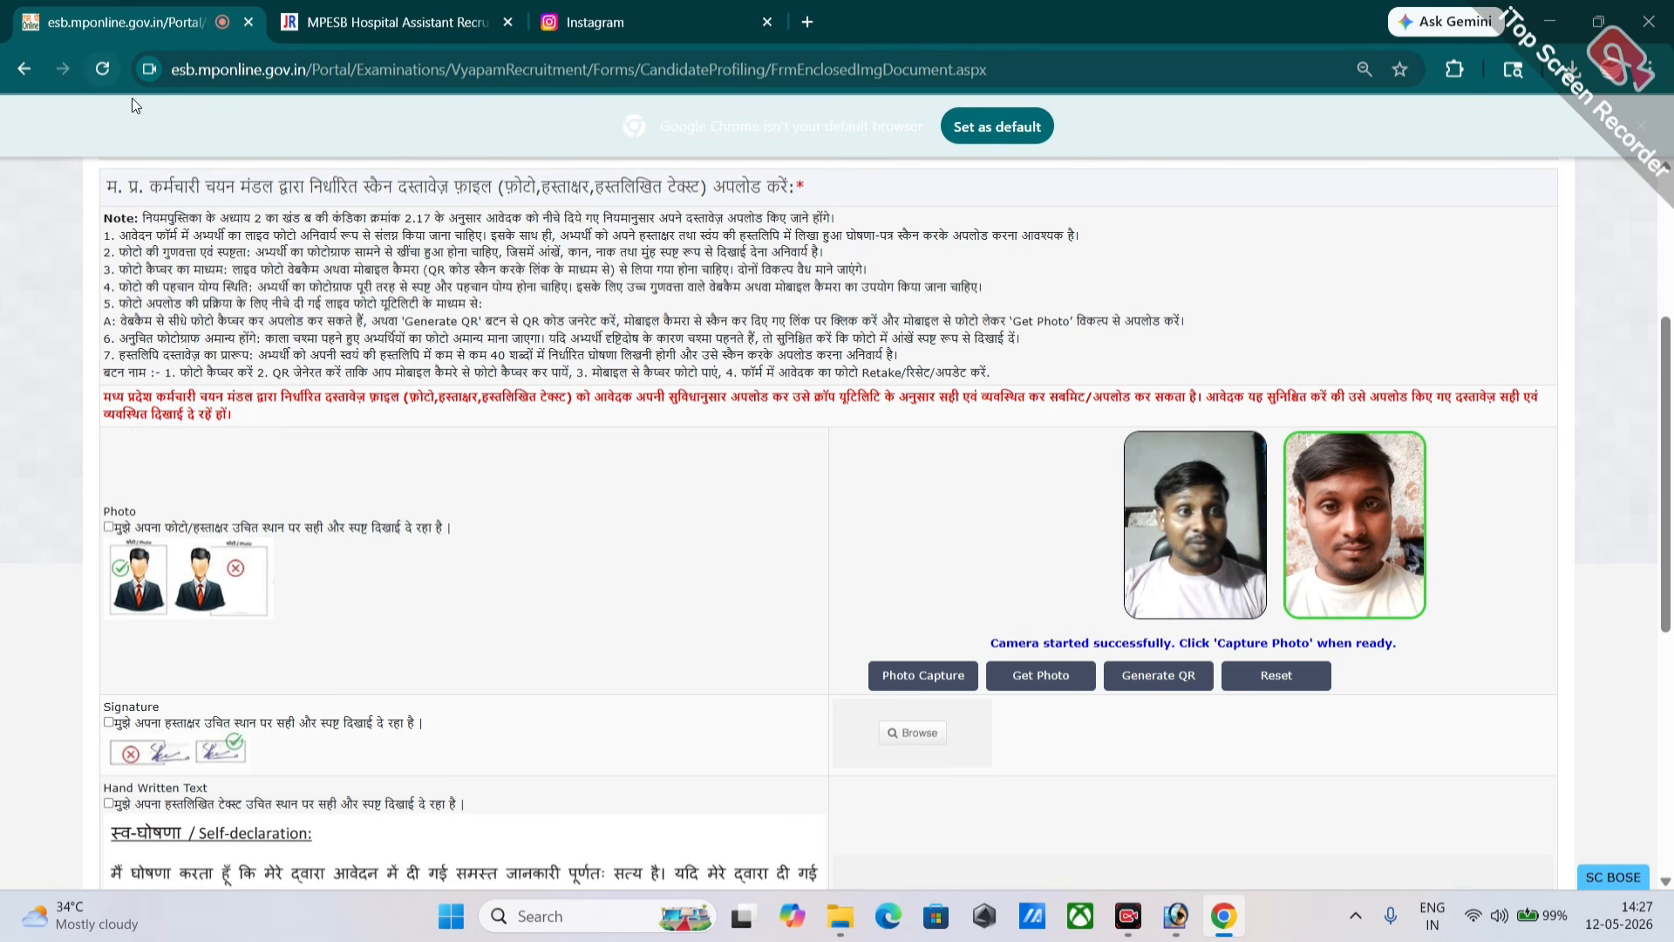
Step: Open the site settings for esb.mponline.gov.in and check that its Camera permission is set to Allow
{"action": "left_click", "coordinate": [148, 70]}
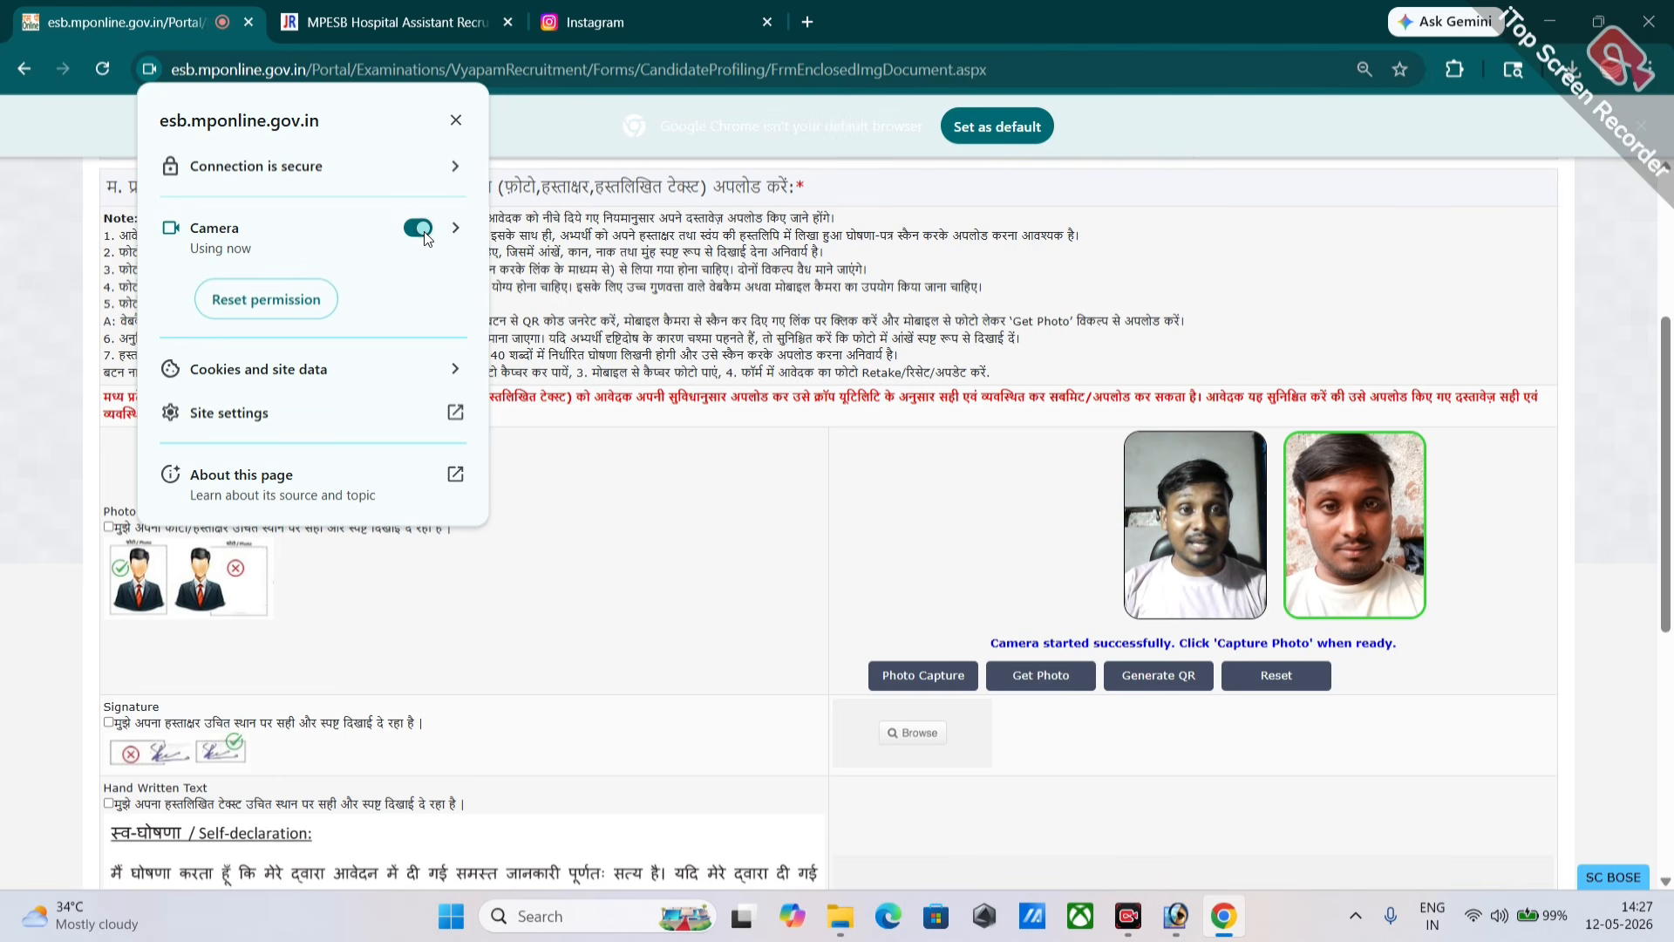
{"action": "left_click", "coordinate": [219, 422]}
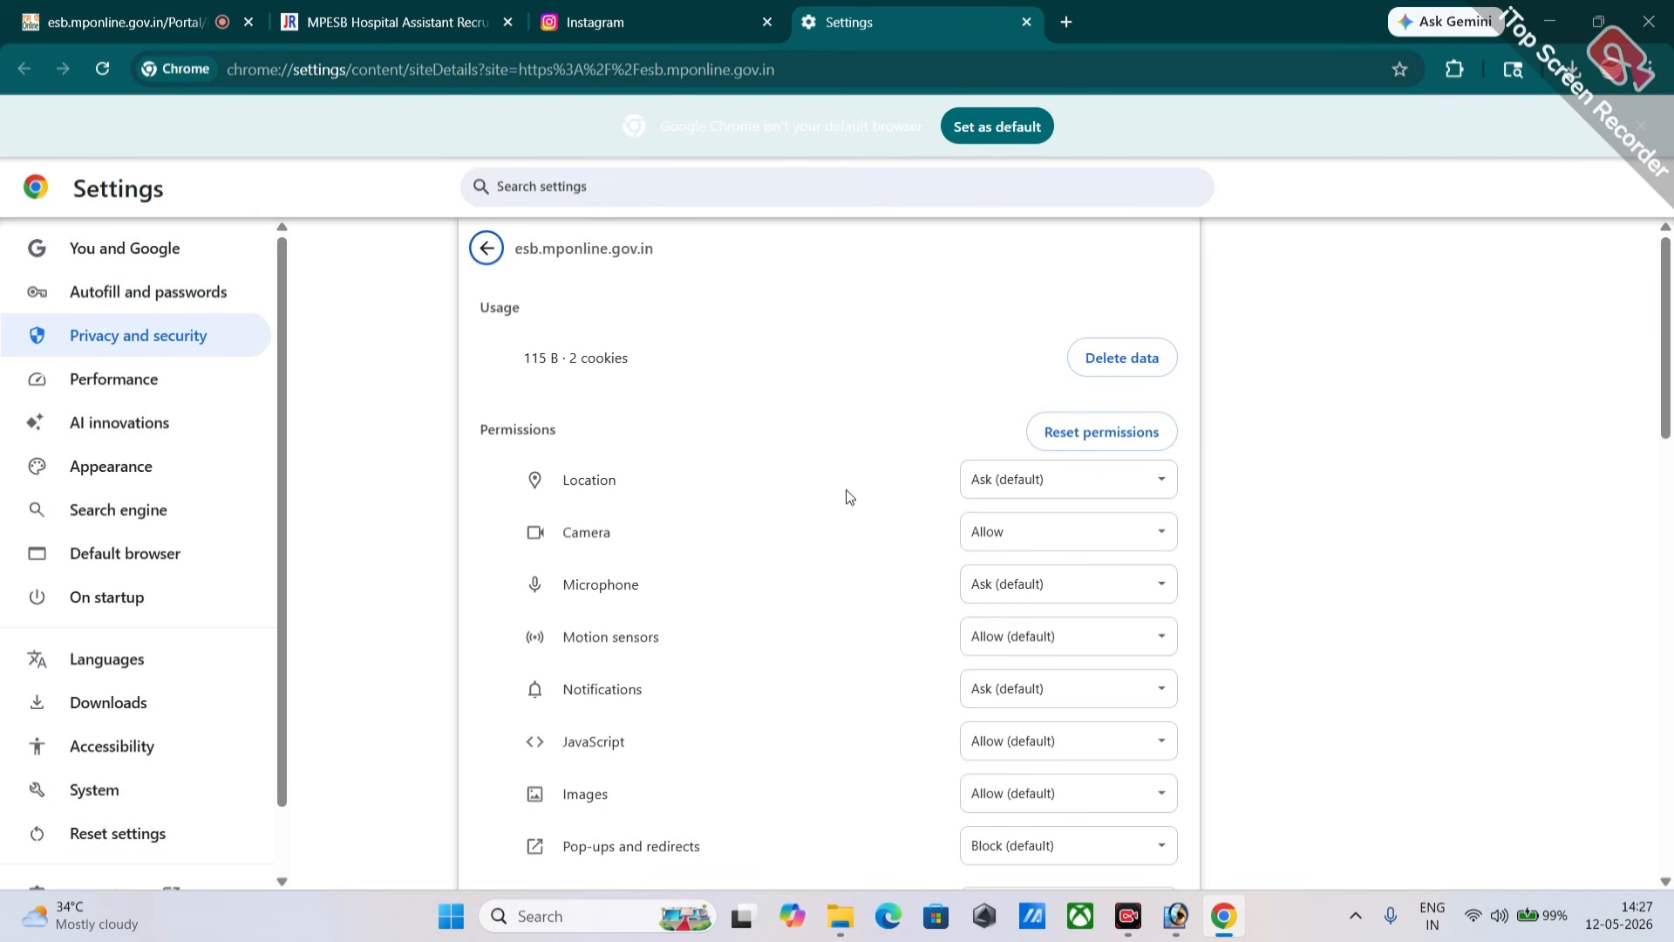
{"action": "left_click", "coordinate": [1016, 541]}
{"action": "left_click", "coordinate": [1016, 540]}
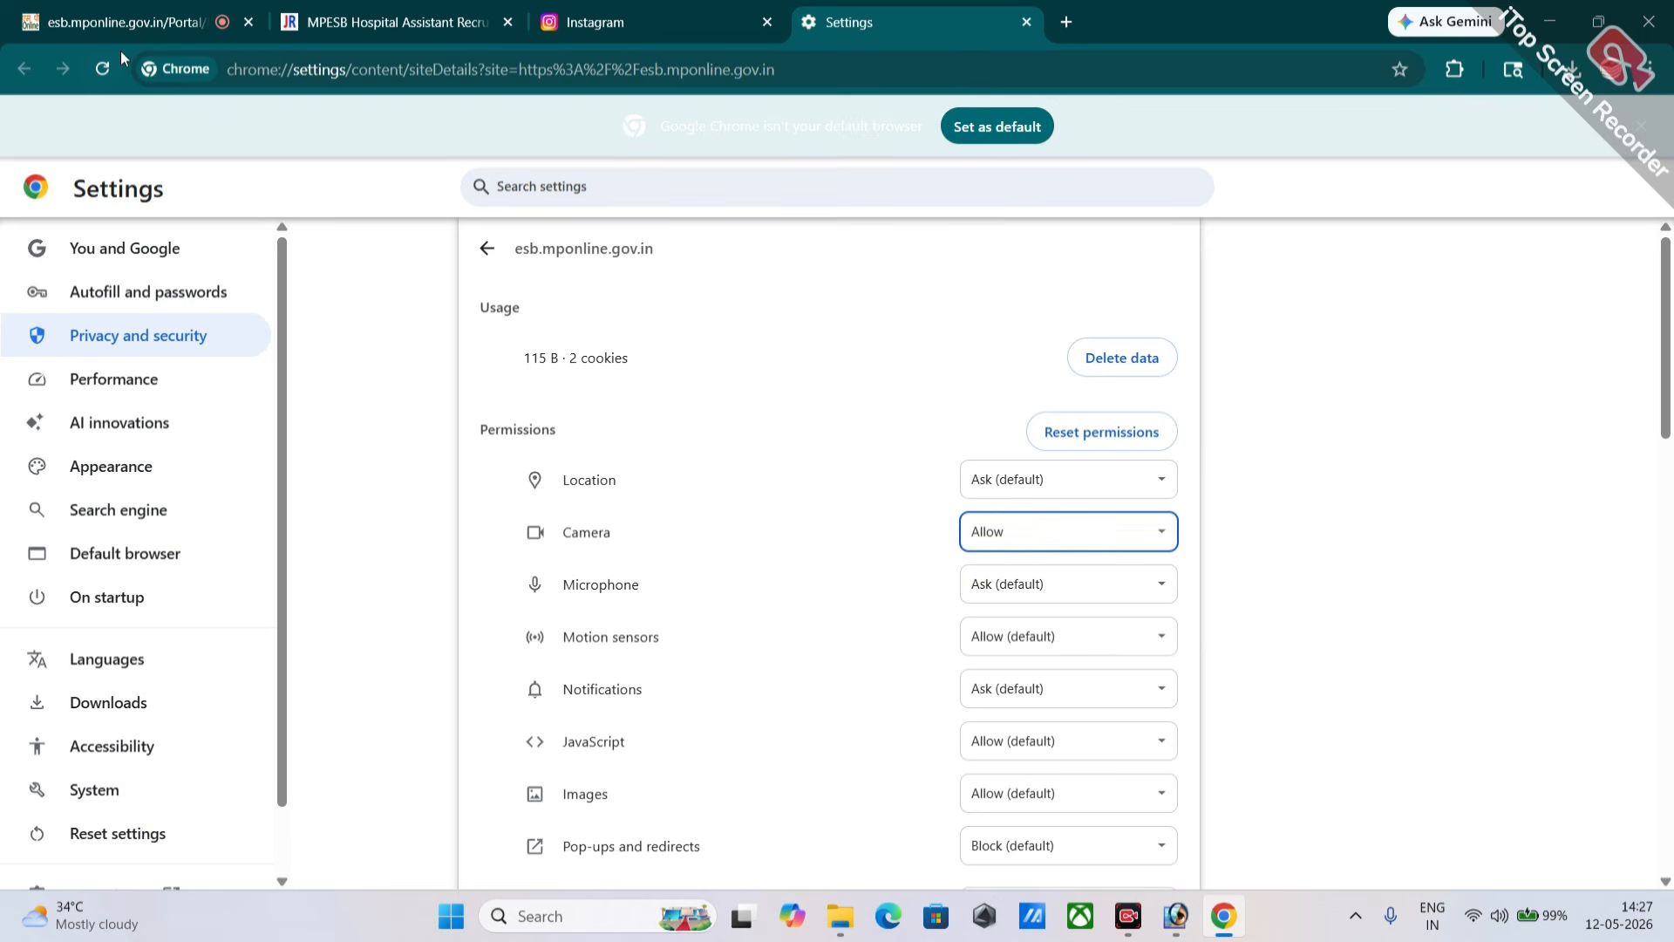
Step: Open the Camera page of Chrome's privacy and security site settings to check the default camera behavior
{"action": "left_click", "coordinate": [1650, 75]}
{"action": "left_click", "coordinate": [1650, 75]}
{"action": "left_click", "coordinate": [1650, 74]}
{"action": "scroll", "coordinate": [1424, 804], "scroll_direction": "down", "scroll_amount": 1}
{"action": "left_click", "coordinate": [1403, 817]}
{"action": "left_click", "coordinate": [113, 338]}
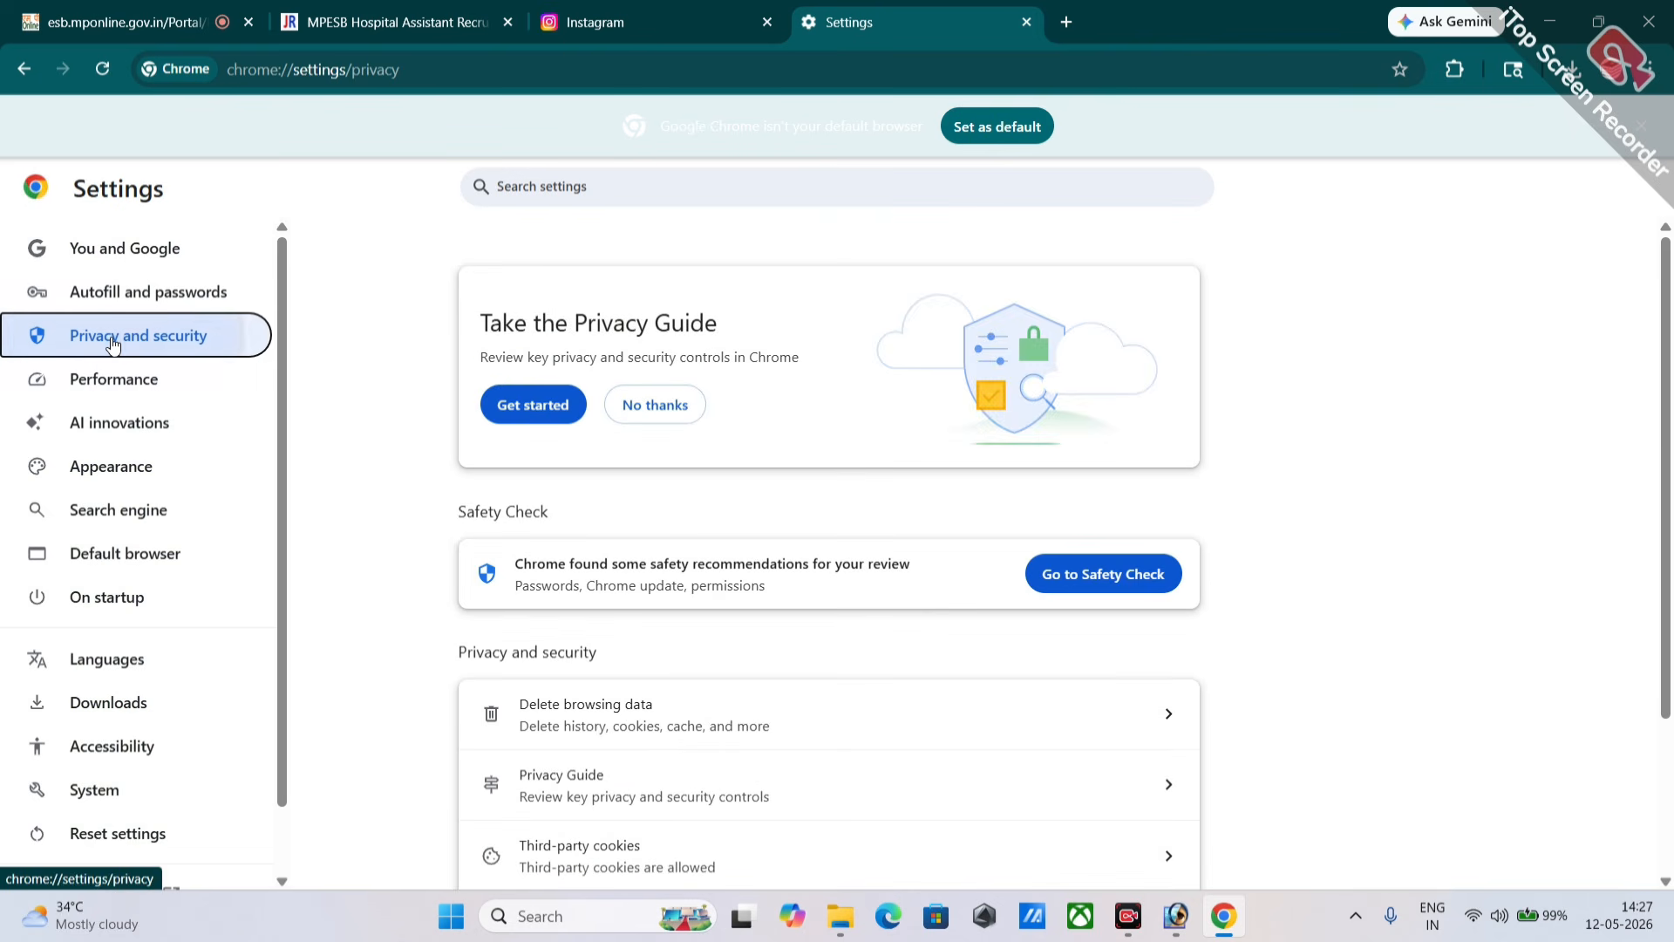
{"action": "scroll", "coordinate": [717, 629], "scroll_direction": "down", "scroll_amount": 1}
{"action": "scroll", "coordinate": [717, 629], "scroll_direction": "down", "scroll_amount": 1}
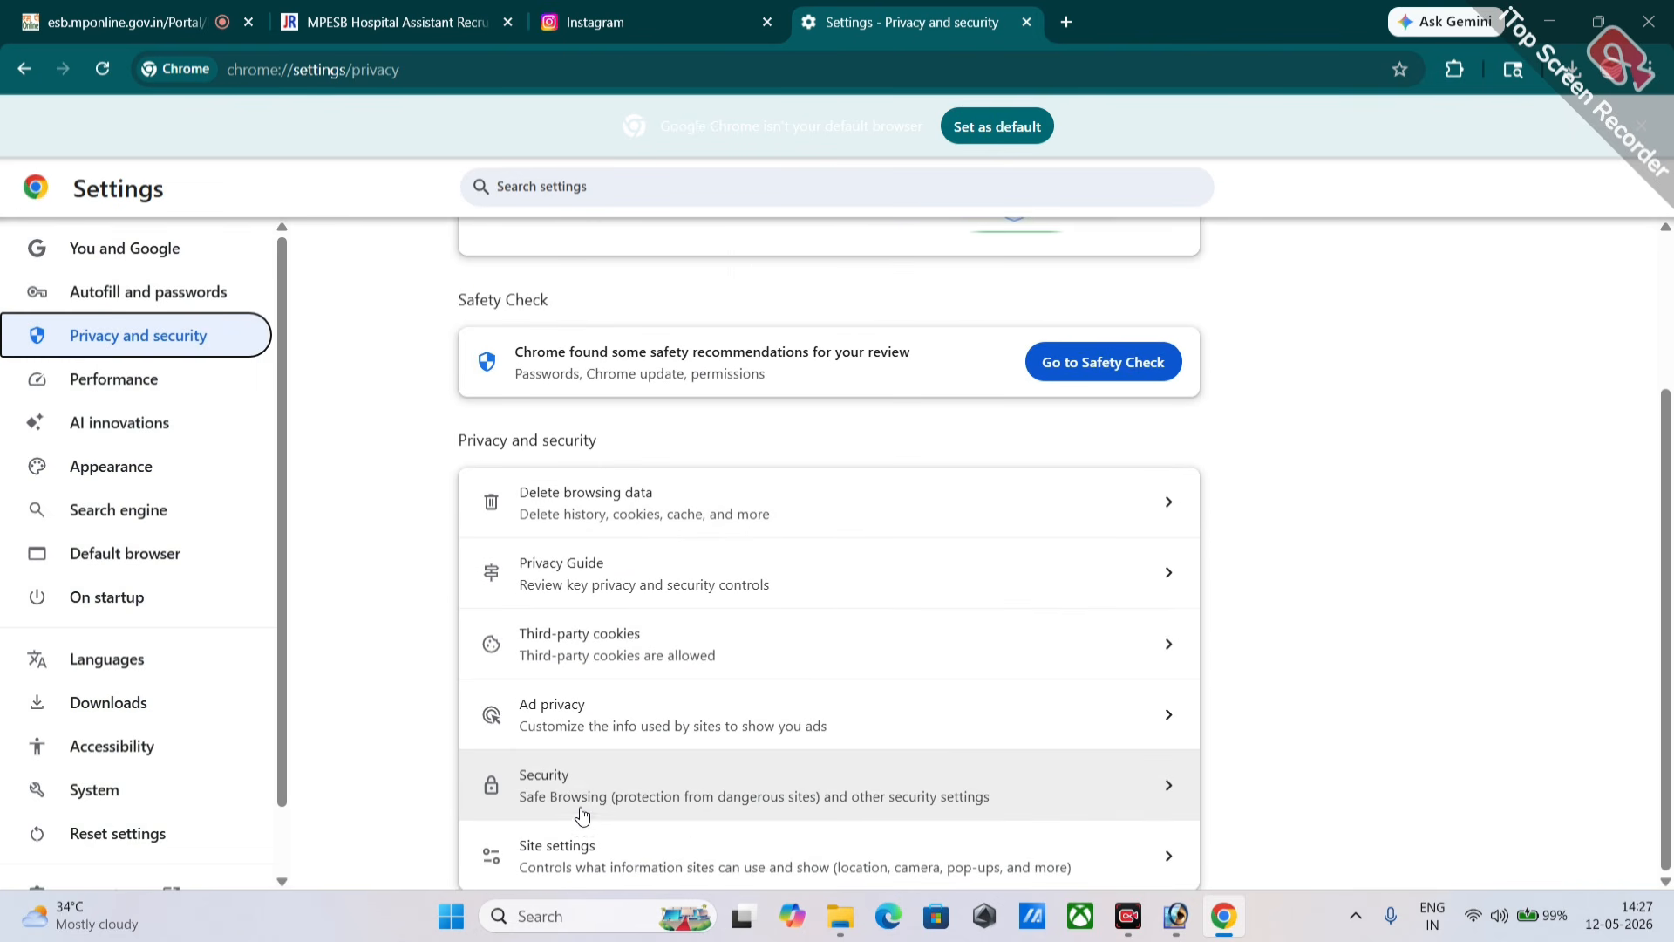
{"action": "left_click", "coordinate": [584, 853]}
{"action": "scroll", "coordinate": [636, 635], "scroll_direction": "down", "scroll_amount": 3}
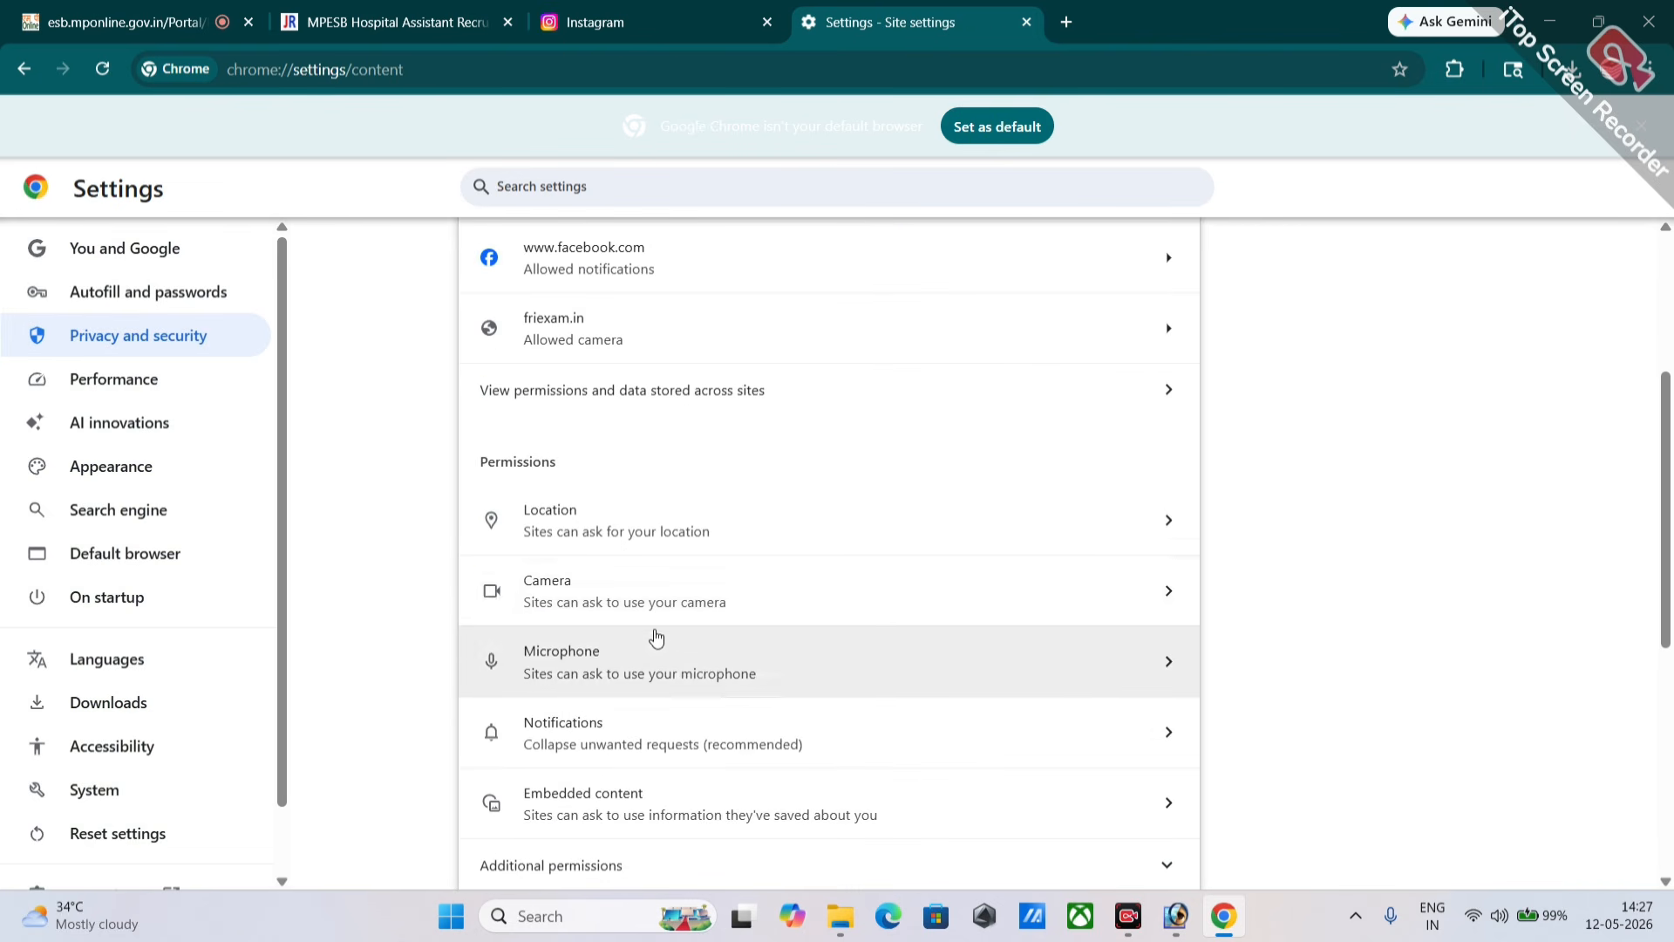
{"action": "left_click", "coordinate": [571, 600]}
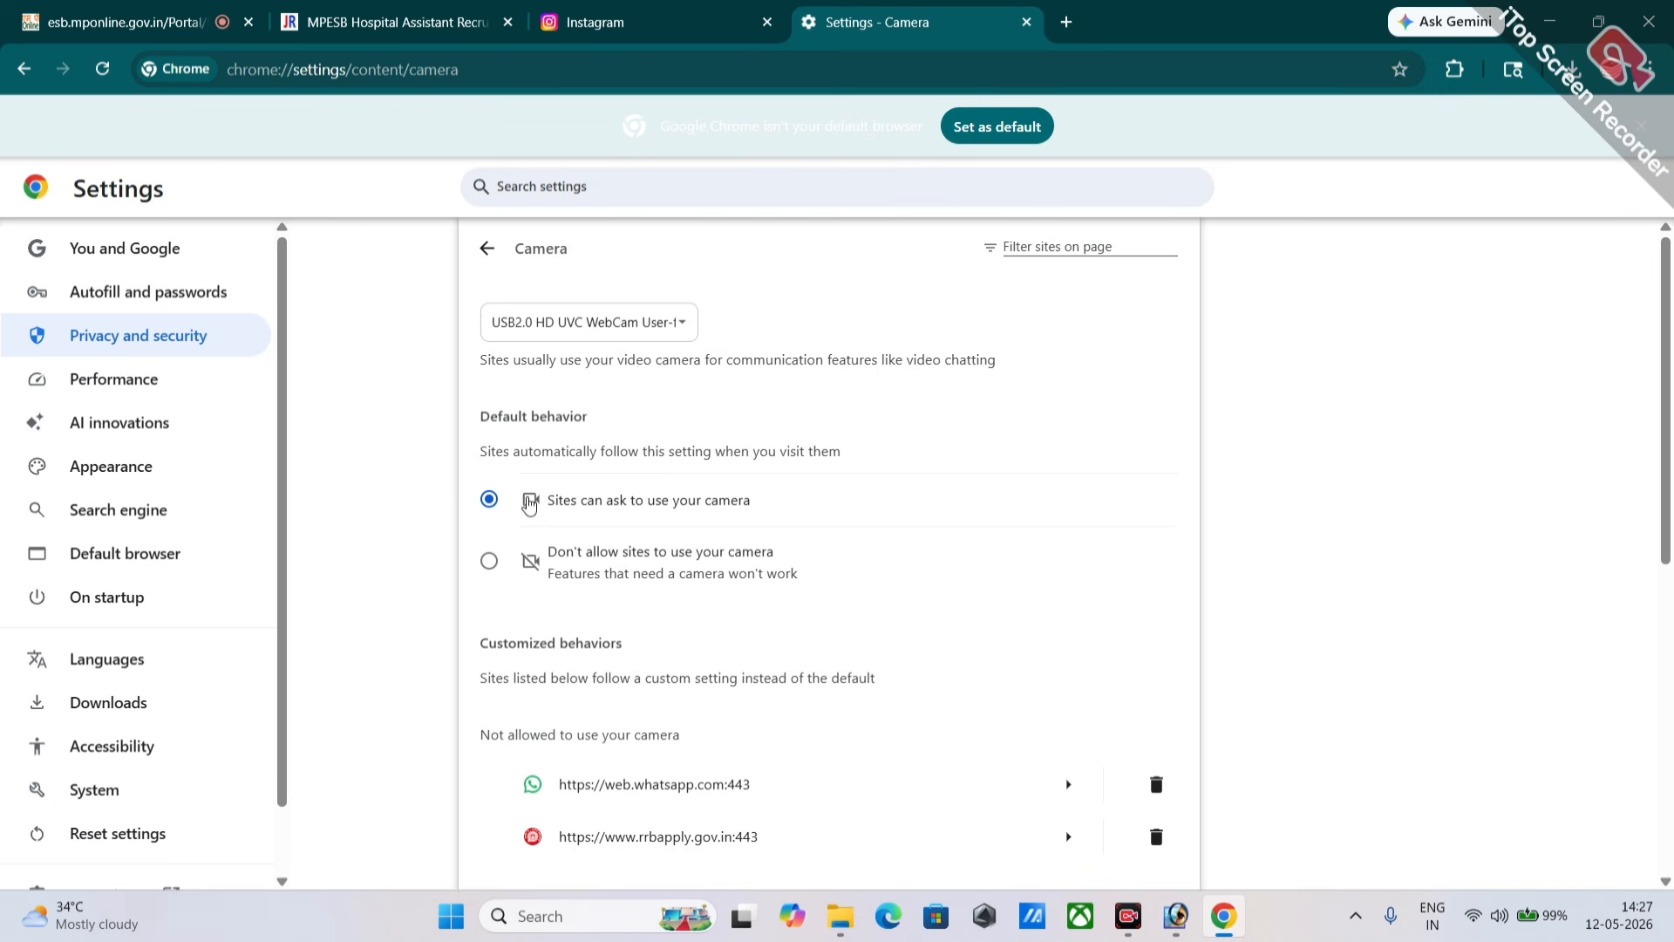
Step: Return to the document upload form and capture the applicant's photo with the webcam
{"action": "left_click", "coordinate": [18, 13]}
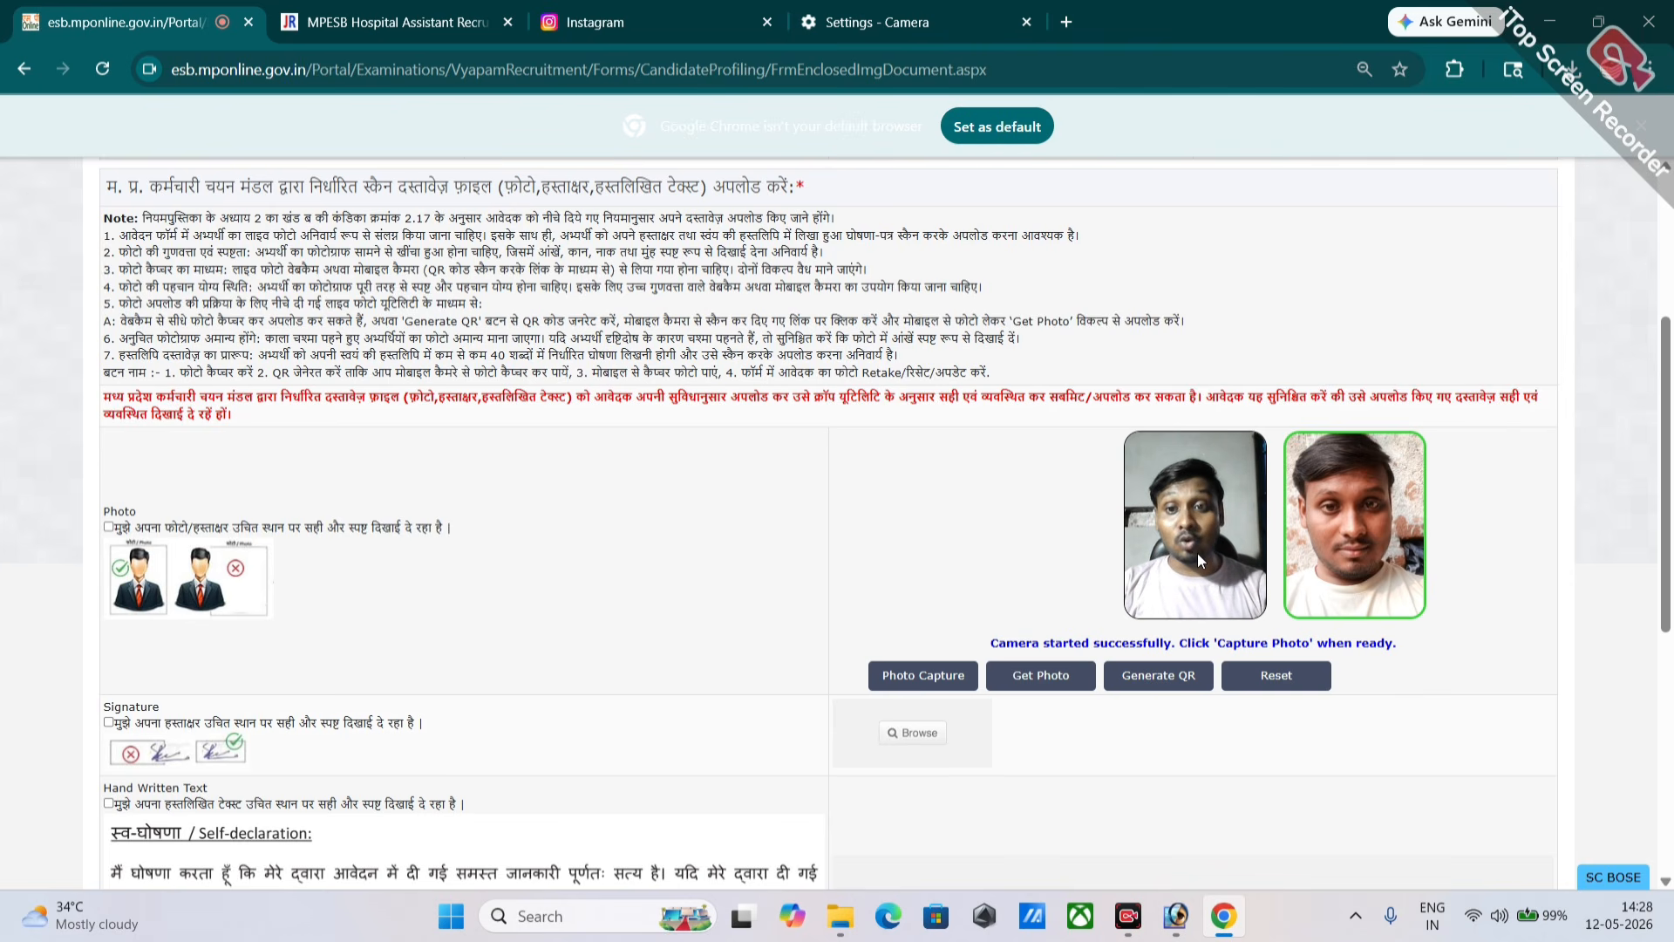
{"action": "left_click", "coordinate": [927, 681]}
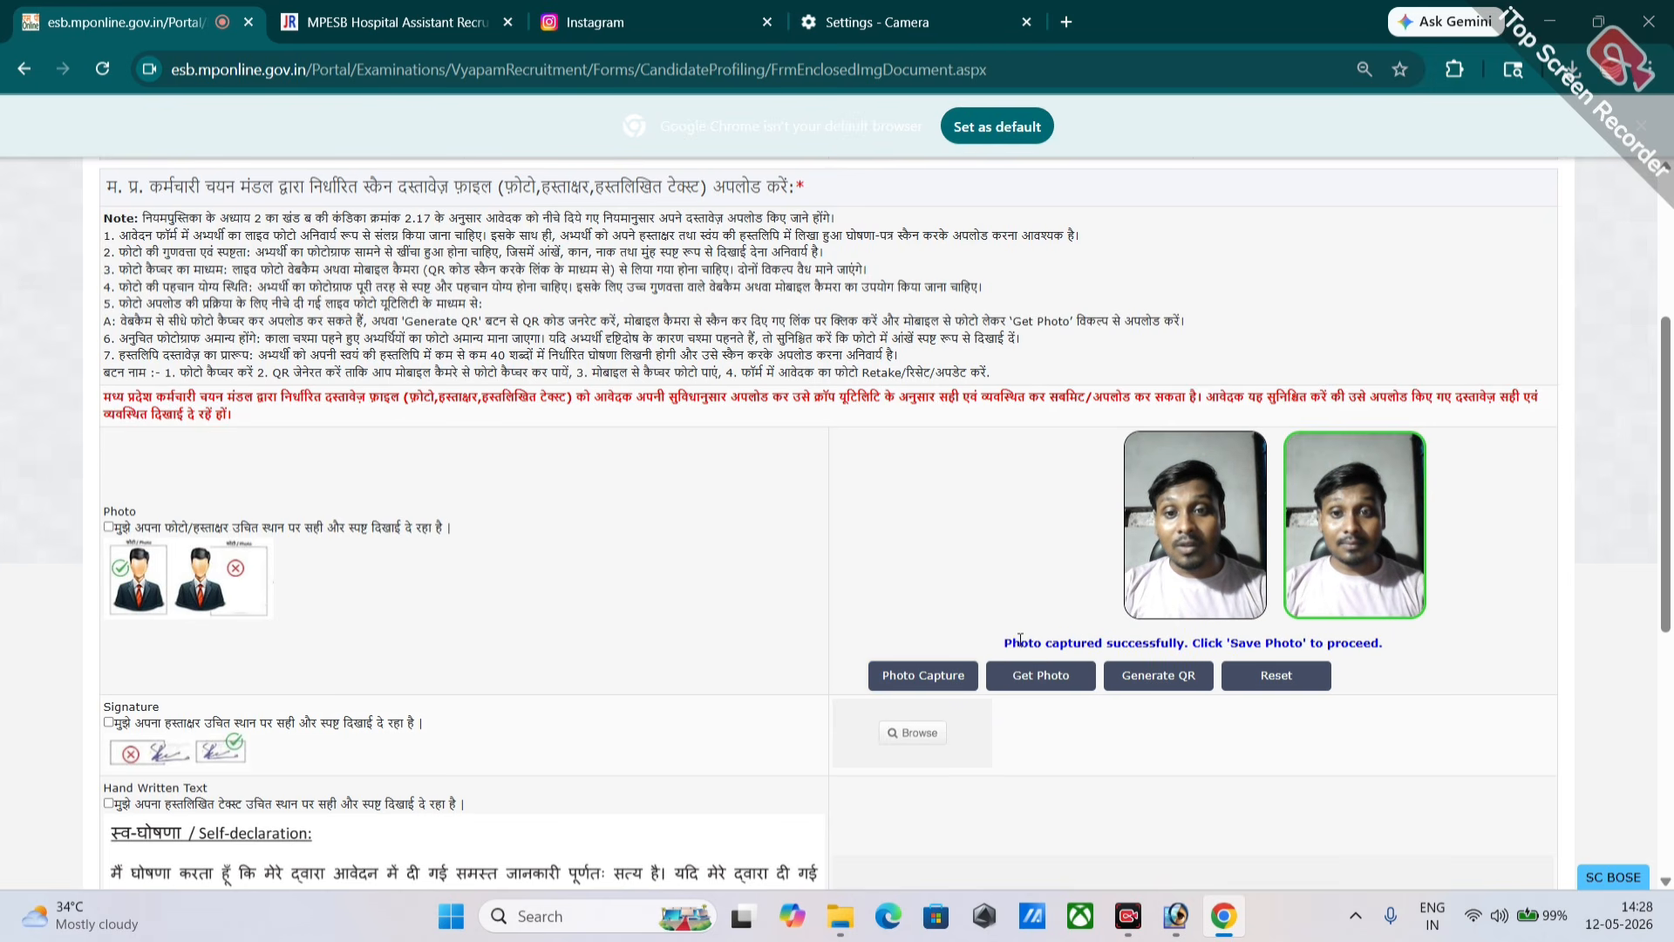
{"action": "left_click_drag", "start_coordinate": [1020, 643], "coordinate": [1112, 642]}
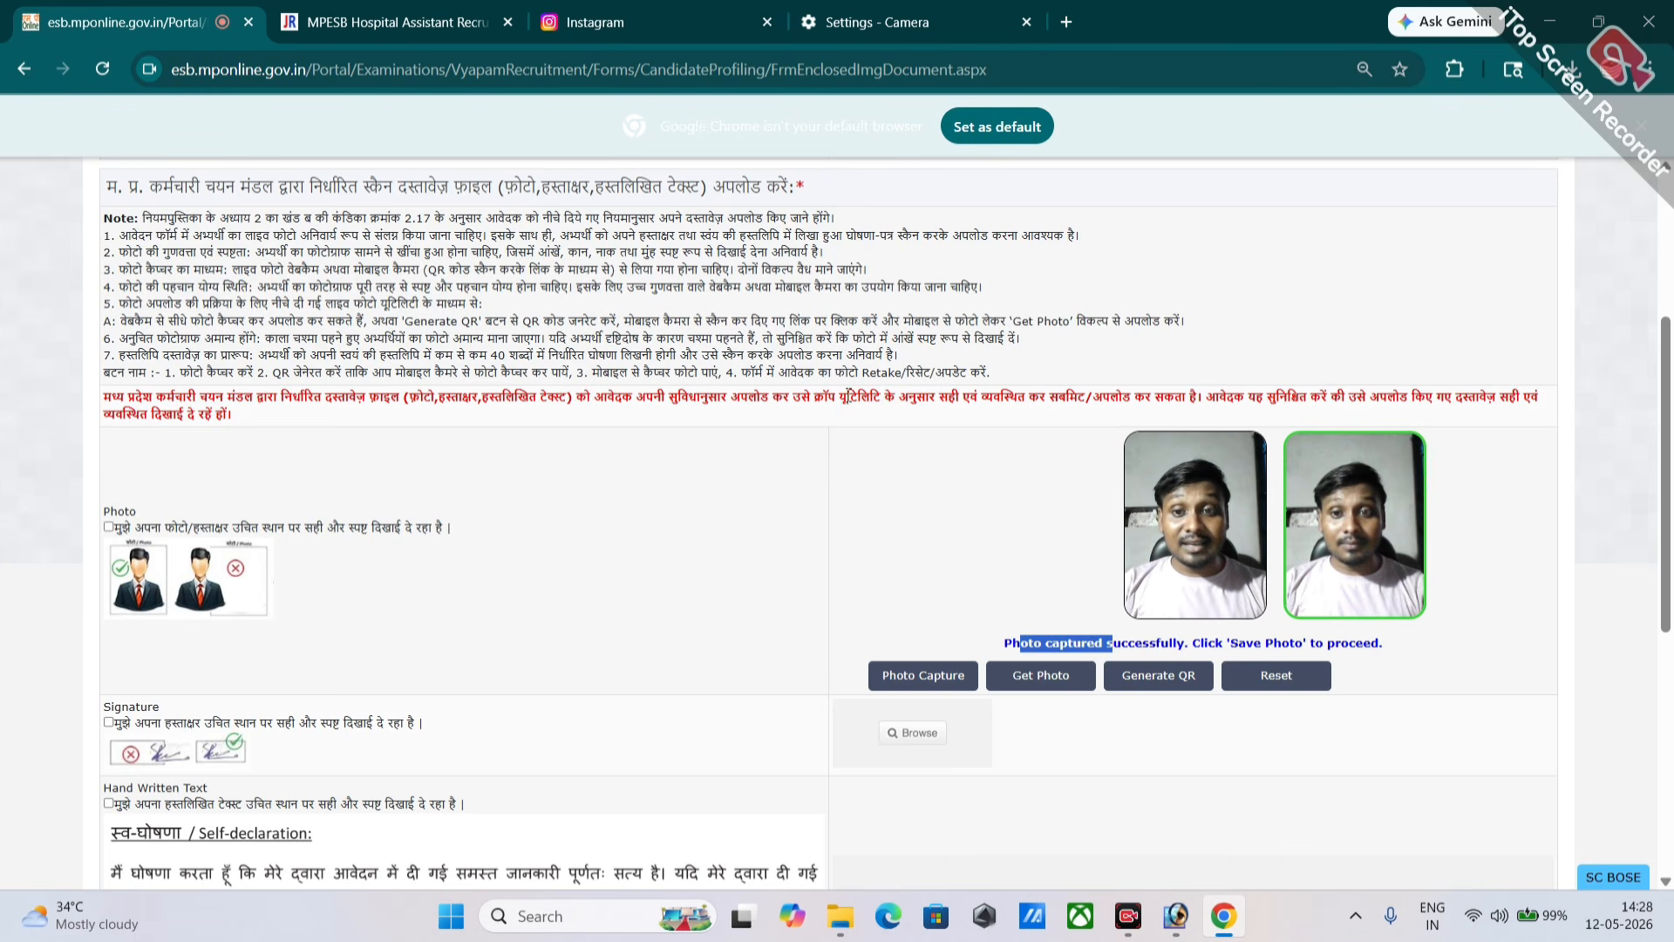
Step: Review the signature and handwritten text sections and the size and format requirements for the birth and caste certificates
{"action": "scroll", "coordinate": [703, 512], "scroll_direction": "down", "scroll_amount": 2}
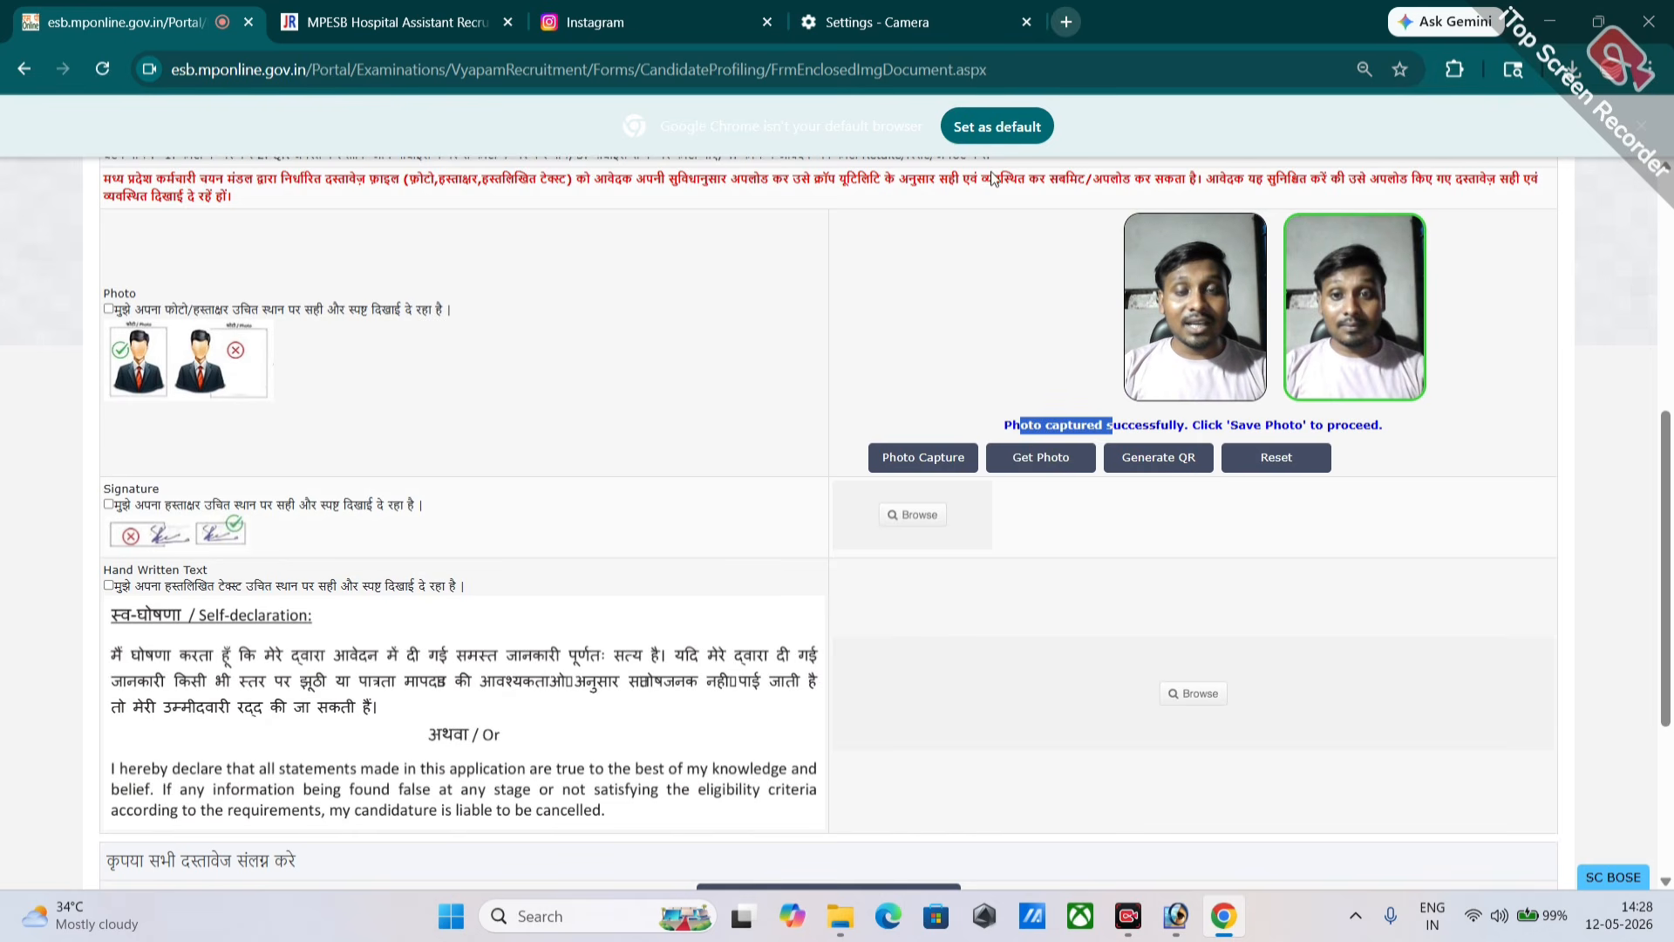
{"action": "scroll", "coordinate": [751, 446], "scroll_direction": "down", "scroll_amount": 2}
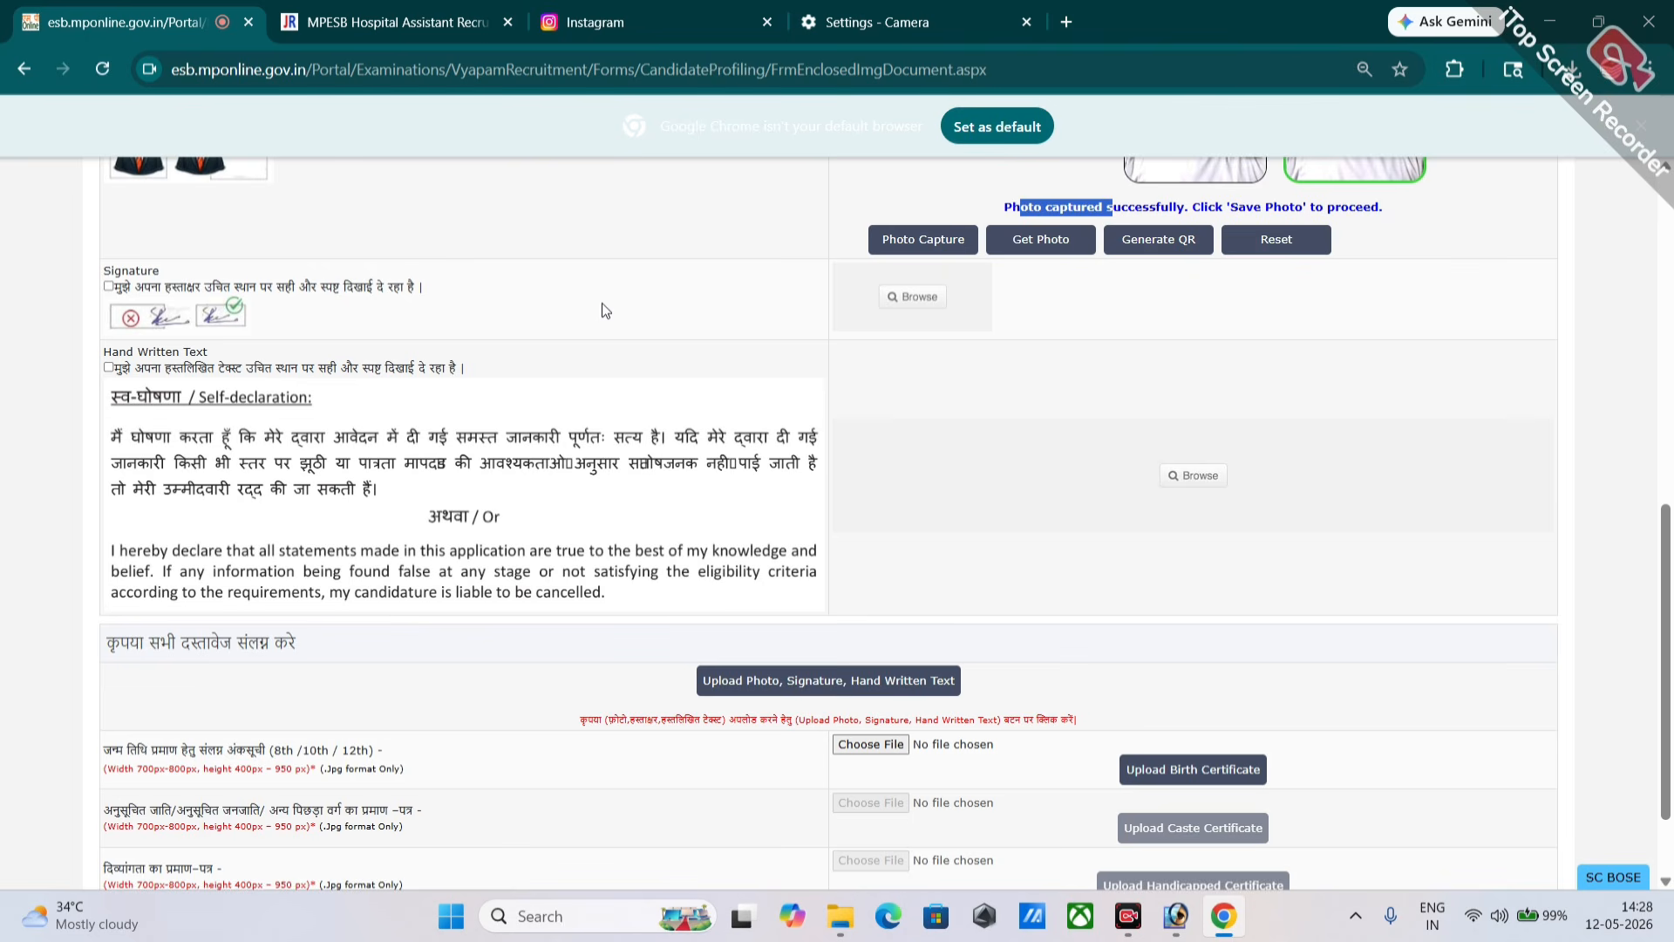
{"action": "scroll", "coordinate": [524, 593], "scroll_direction": "down", "scroll_amount": 1}
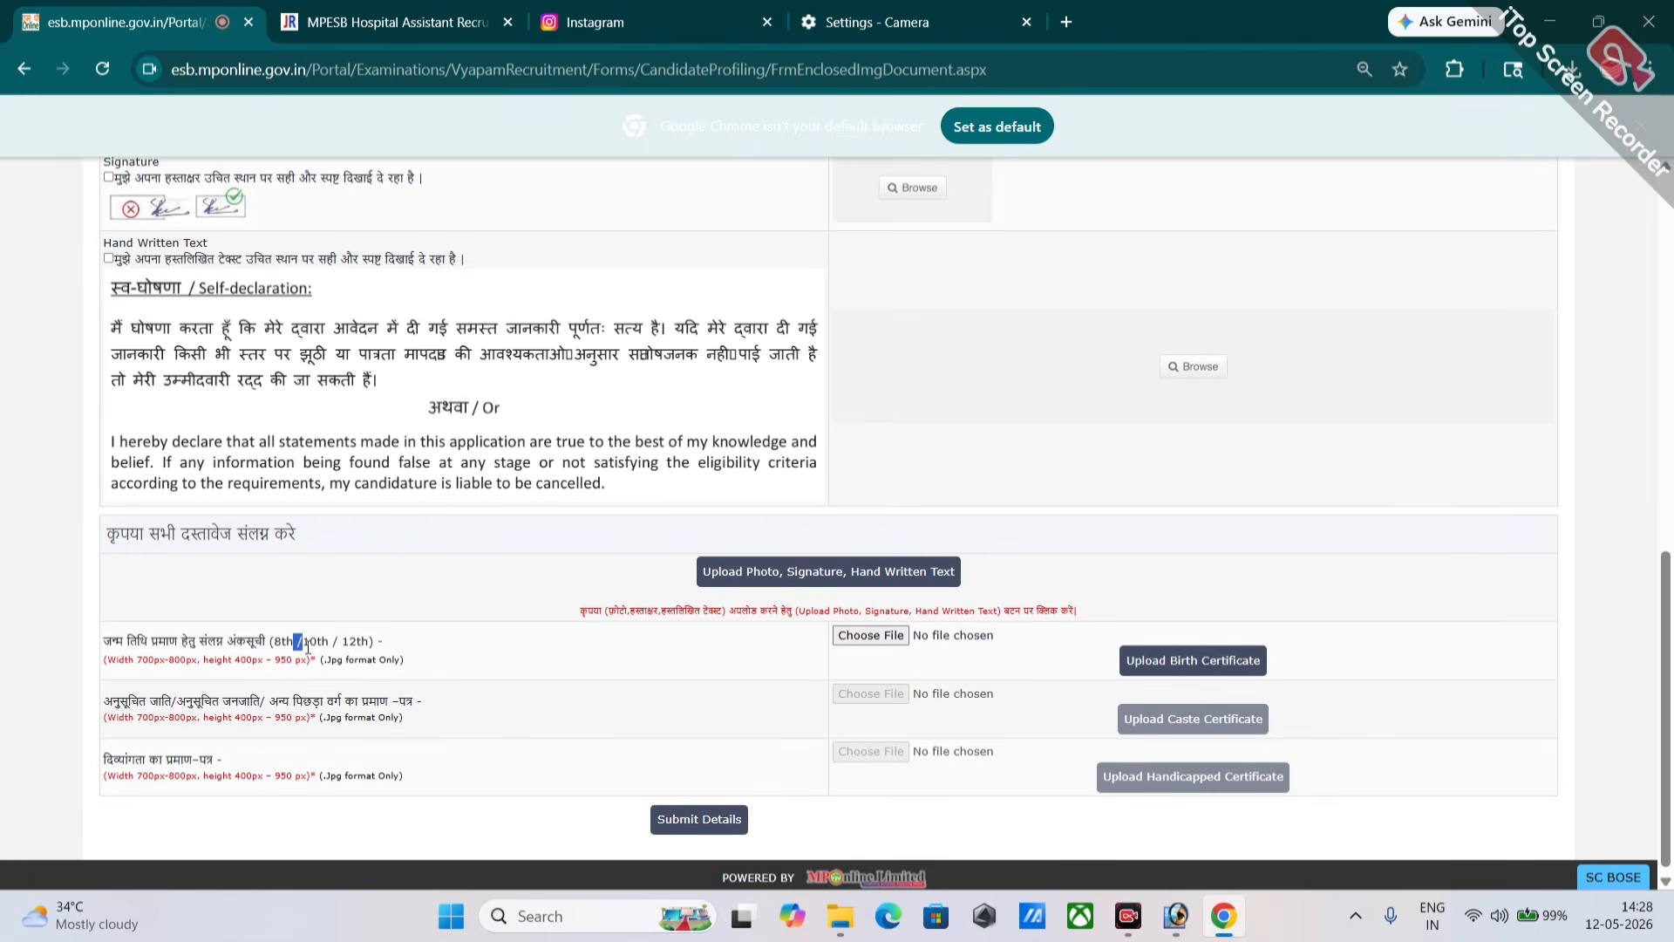
{"action": "left_click_drag", "start_coordinate": [190, 709], "coordinate": [313, 707]}
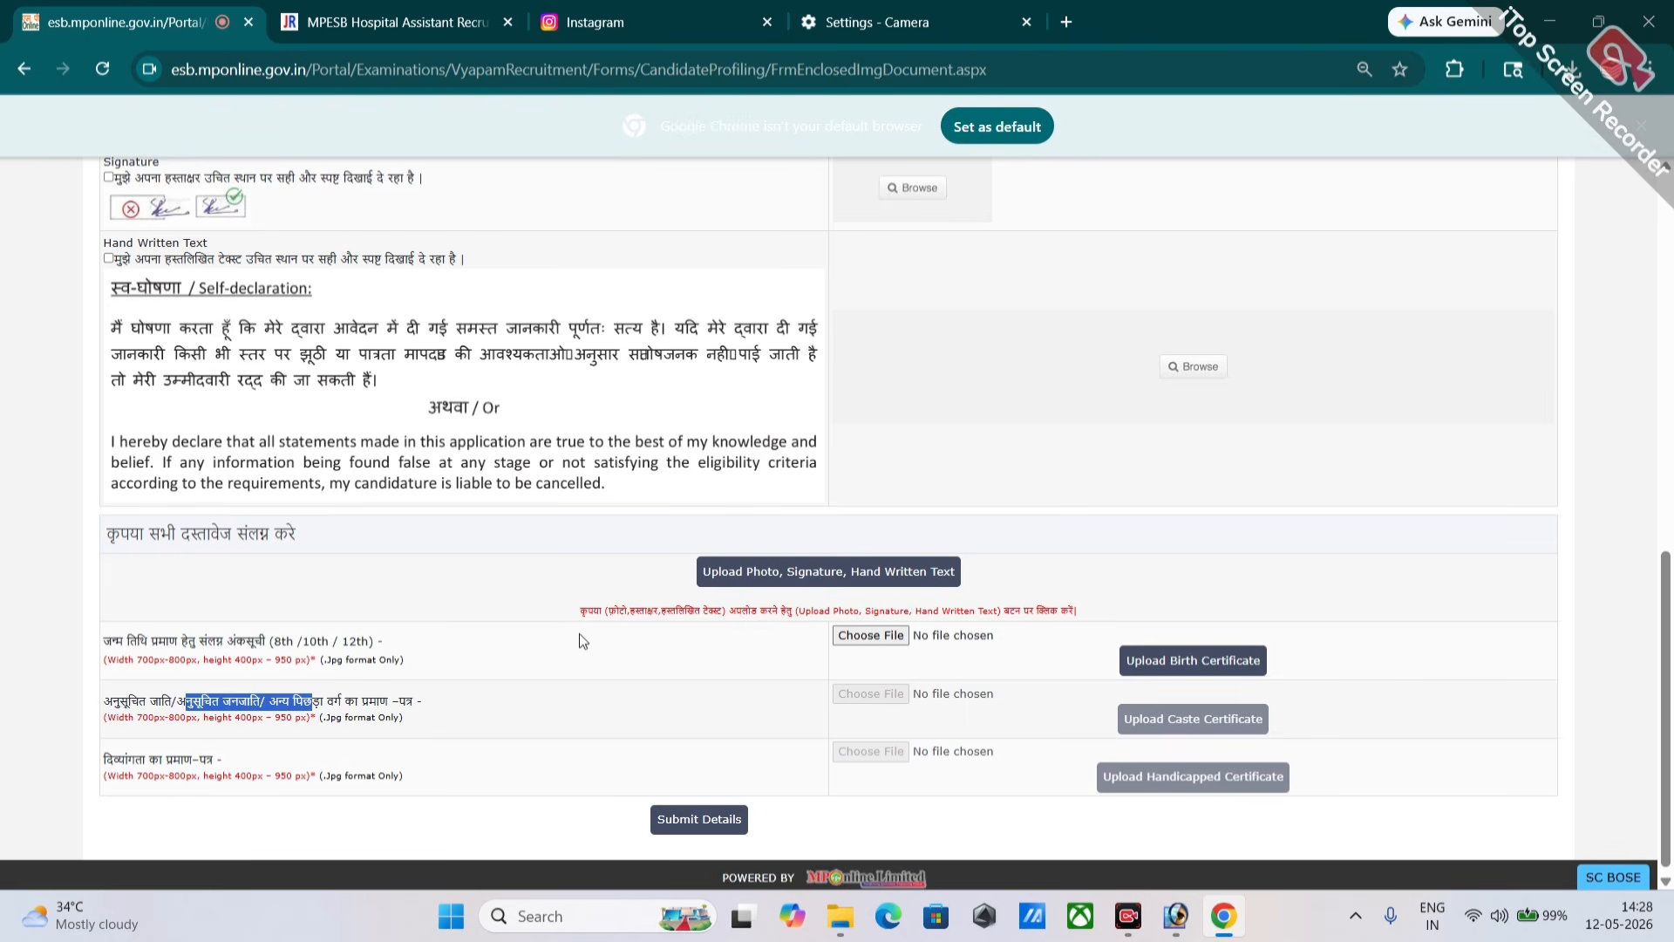
{"action": "left_click_drag", "start_coordinate": [579, 642], "coordinate": [701, 682]}
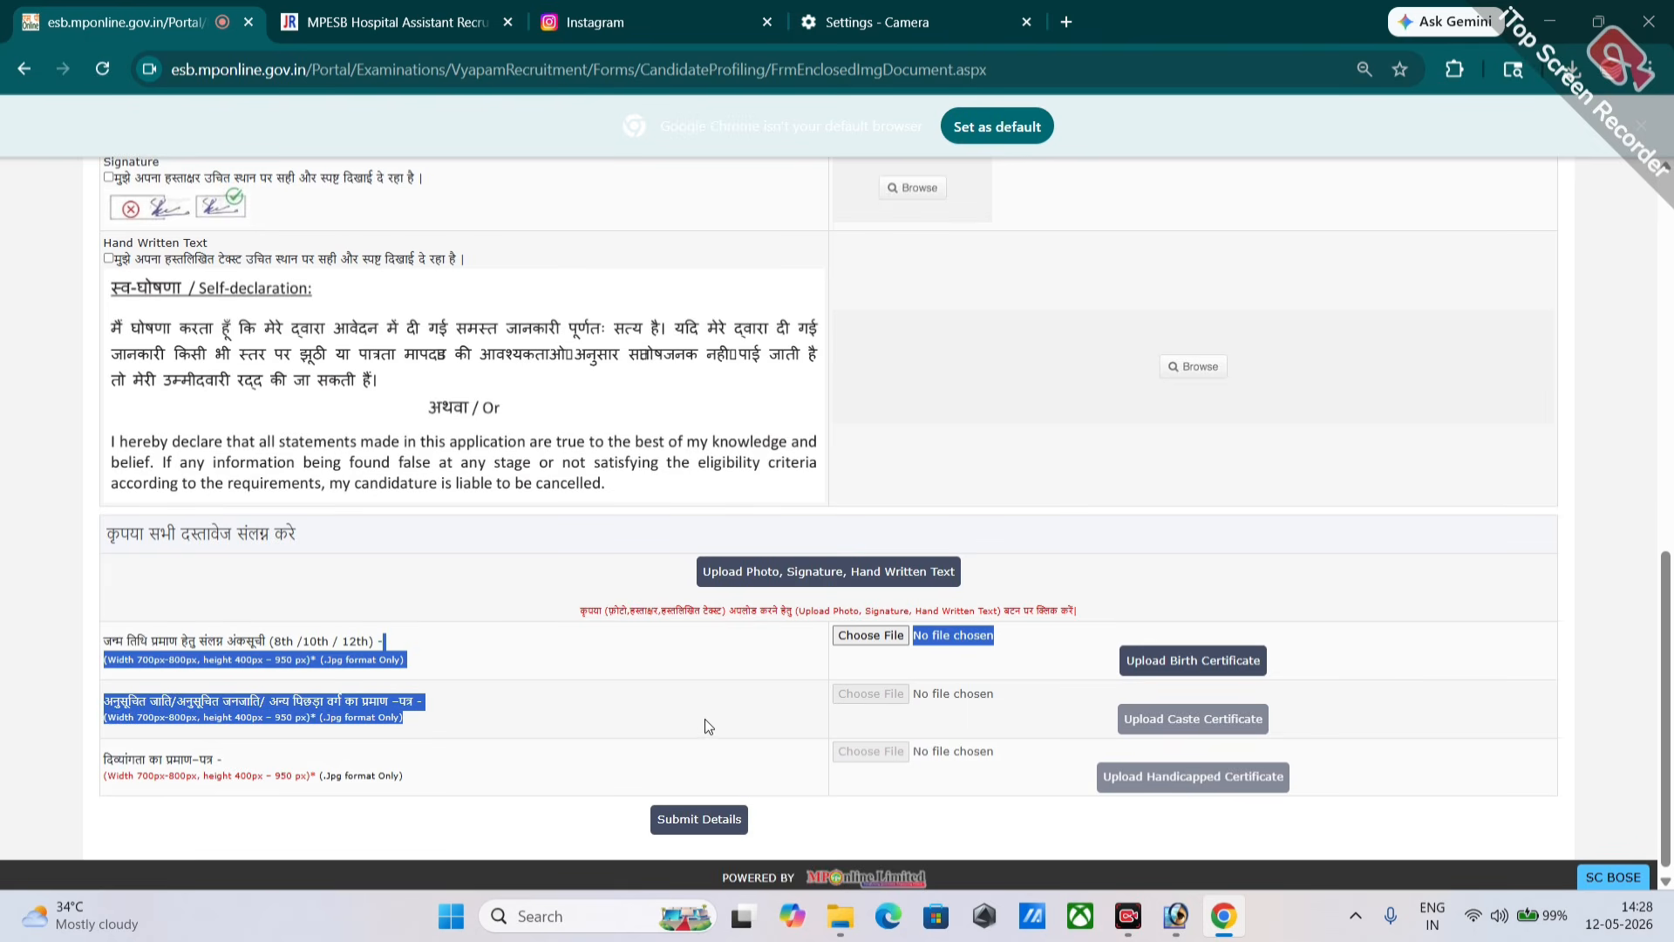
{"action": "scroll", "coordinate": [704, 710], "scroll_direction": "up", "scroll_amount": 4}
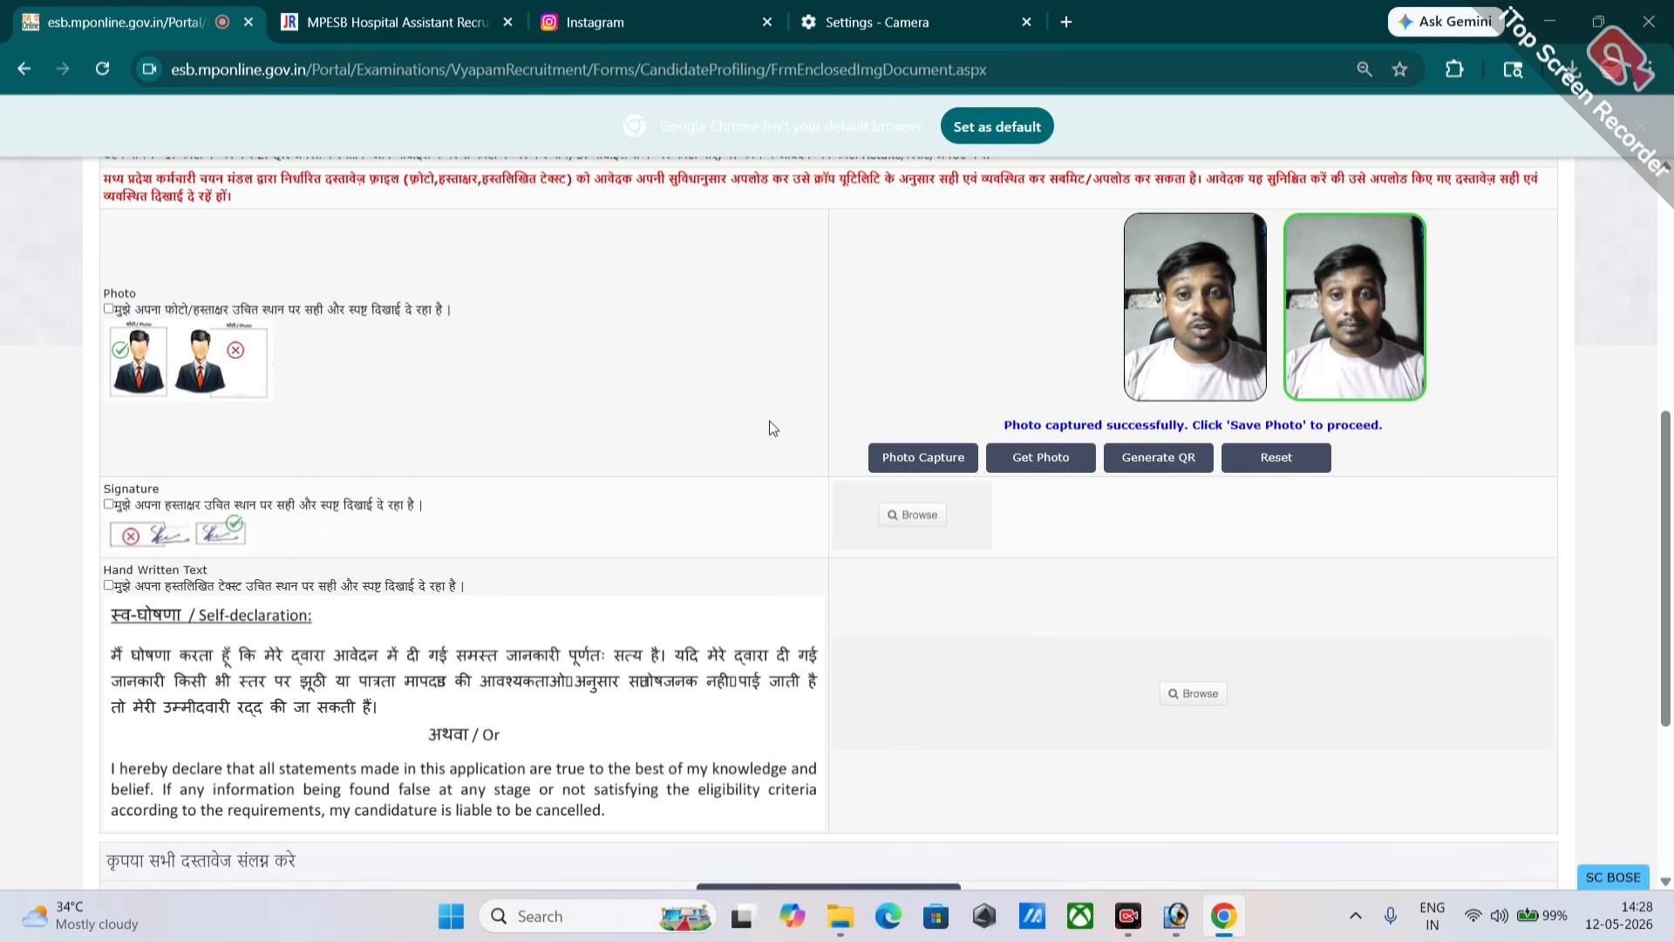
{"action": "scroll", "coordinate": [708, 417], "scroll_direction": "down", "scroll_amount": 3}
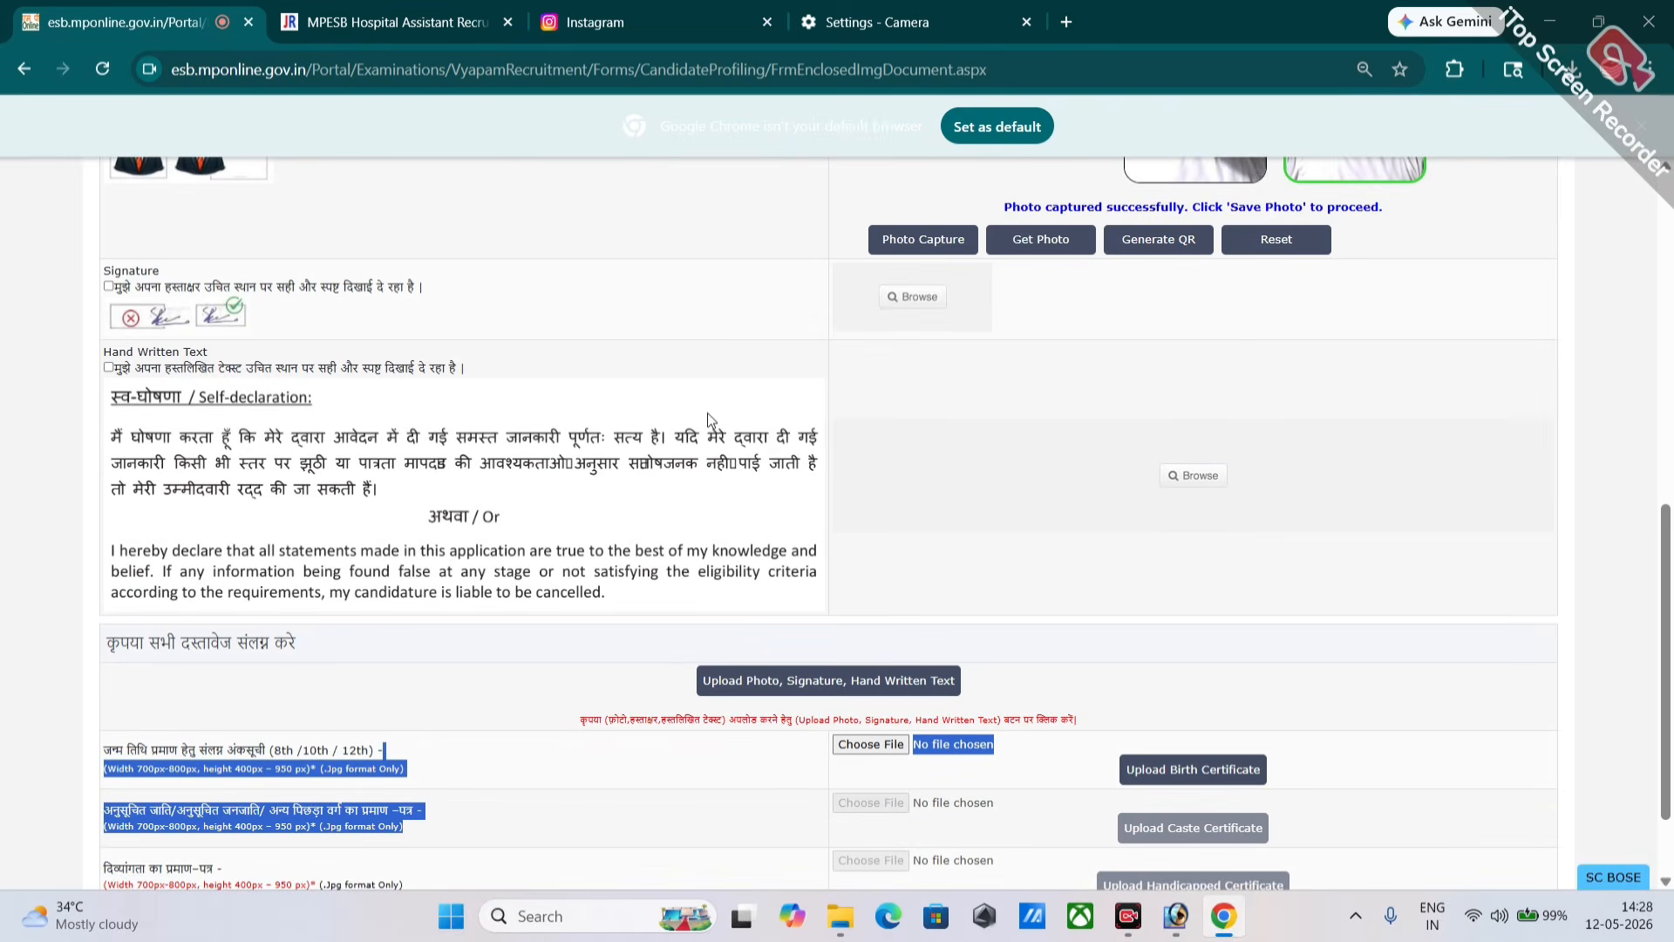
Step: Search Google for pdf.pi7 in a new tab, open the Pi7 PDF Tool site and show its Compress Image options
{"action": "left_click", "coordinate": [1065, 22]}
{"action": "type", "text": "g"}
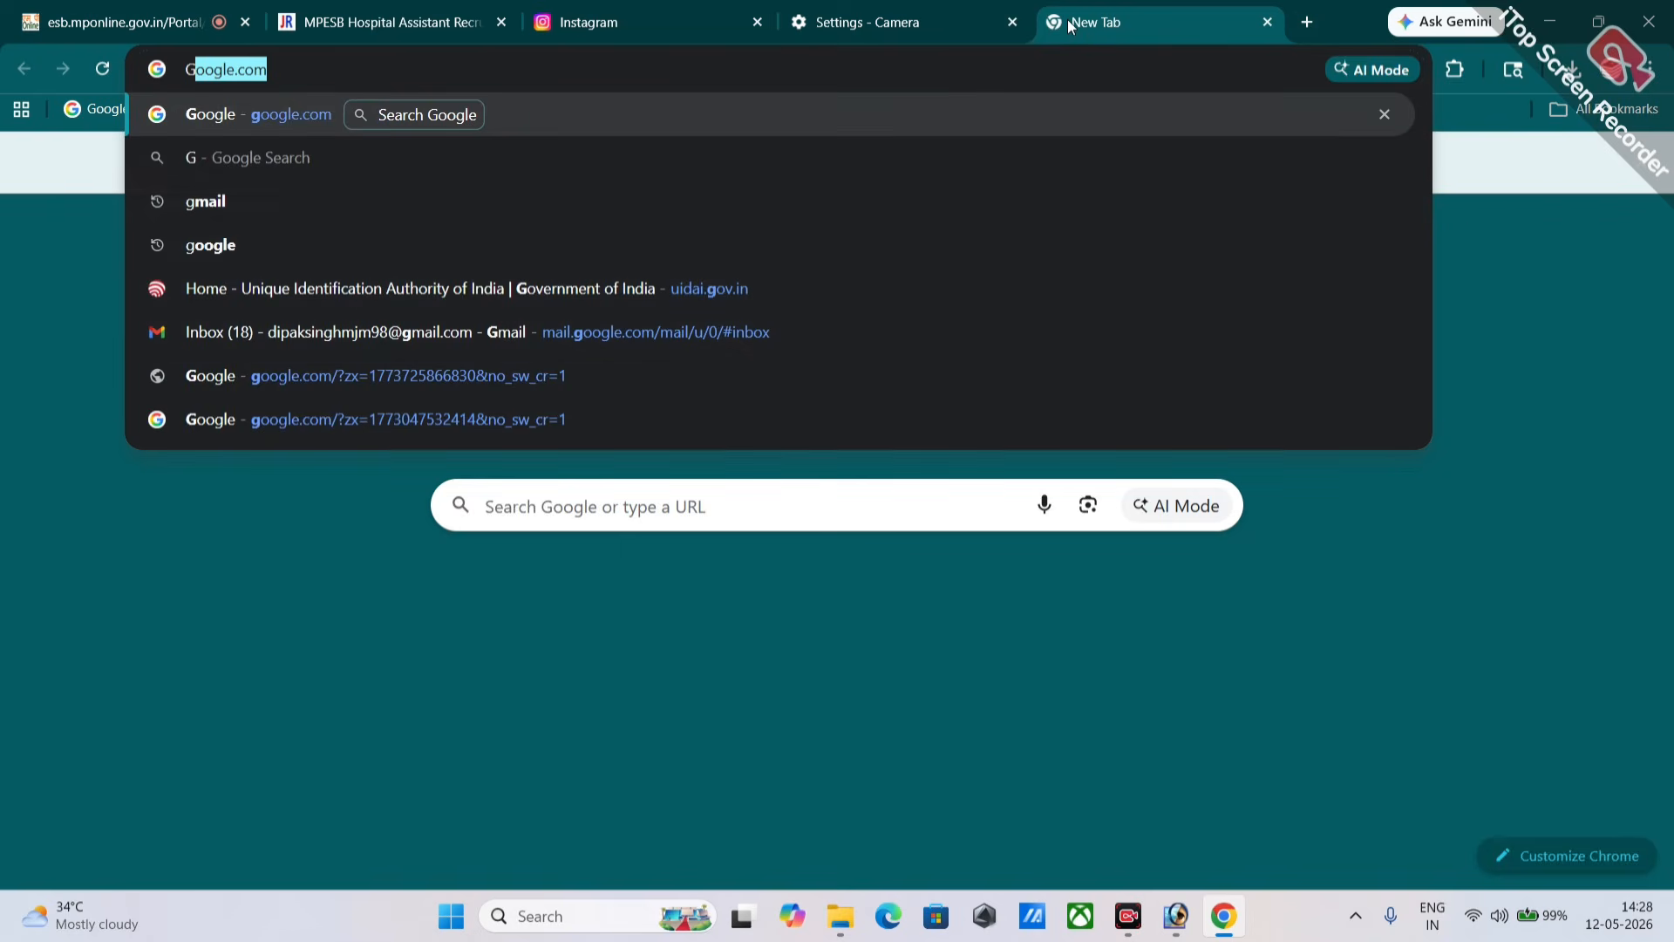
{"action": "key", "text": "Return"}
{"action": "left_click", "coordinate": [733, 408]}
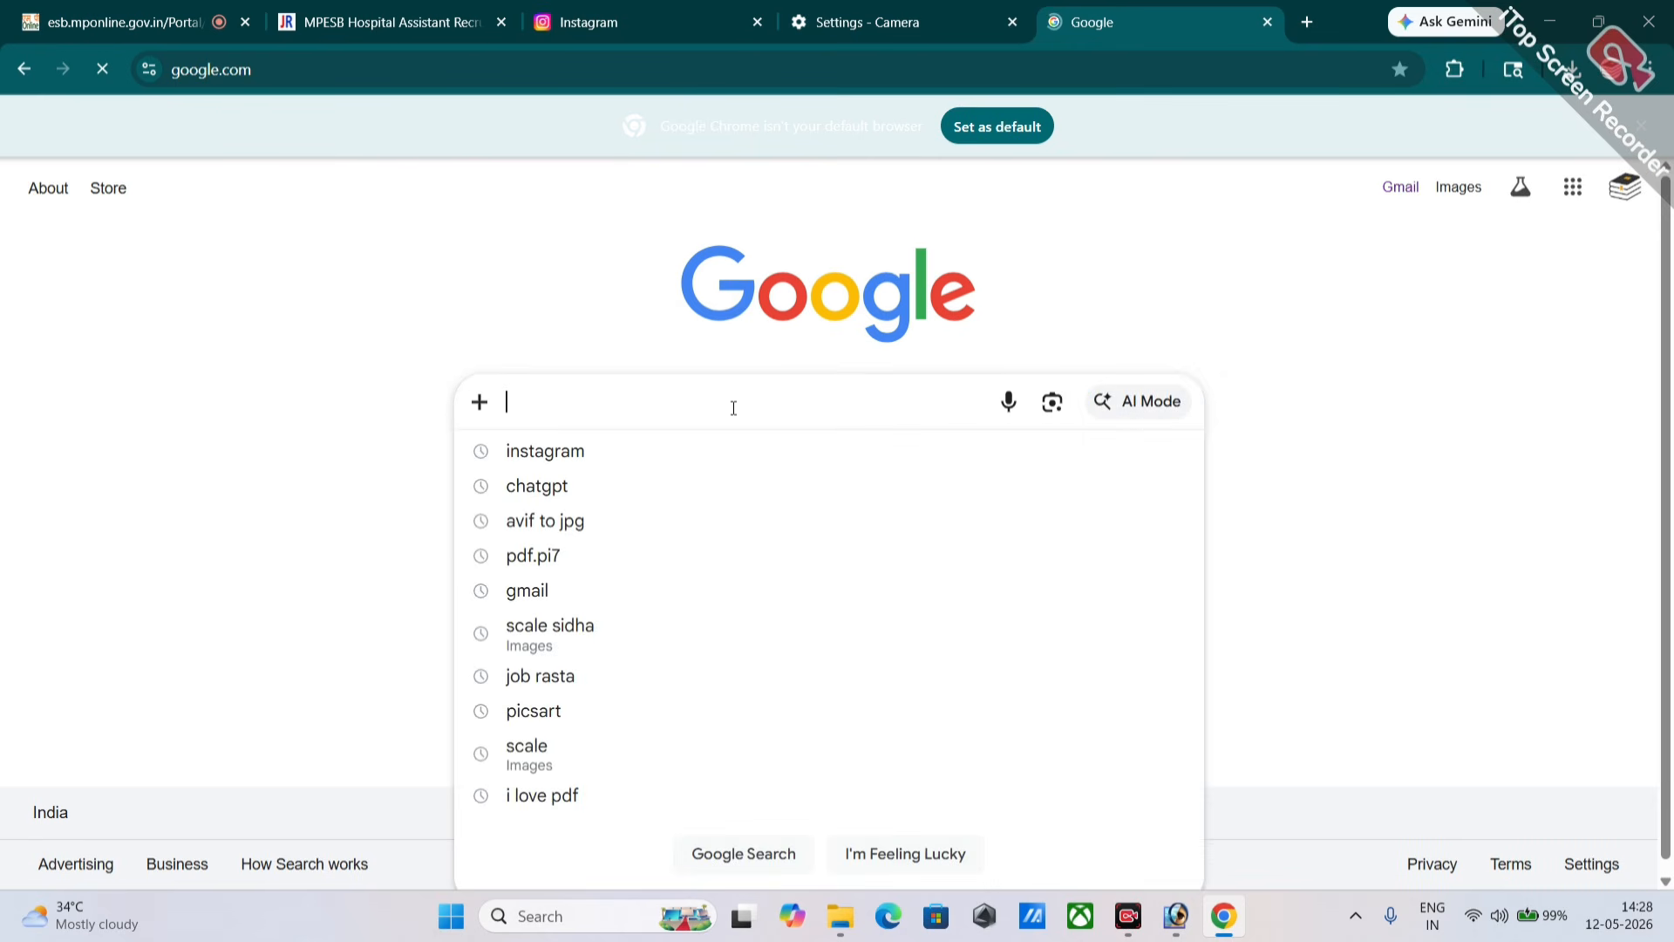
{"action": "left_click", "coordinate": [549, 562]}
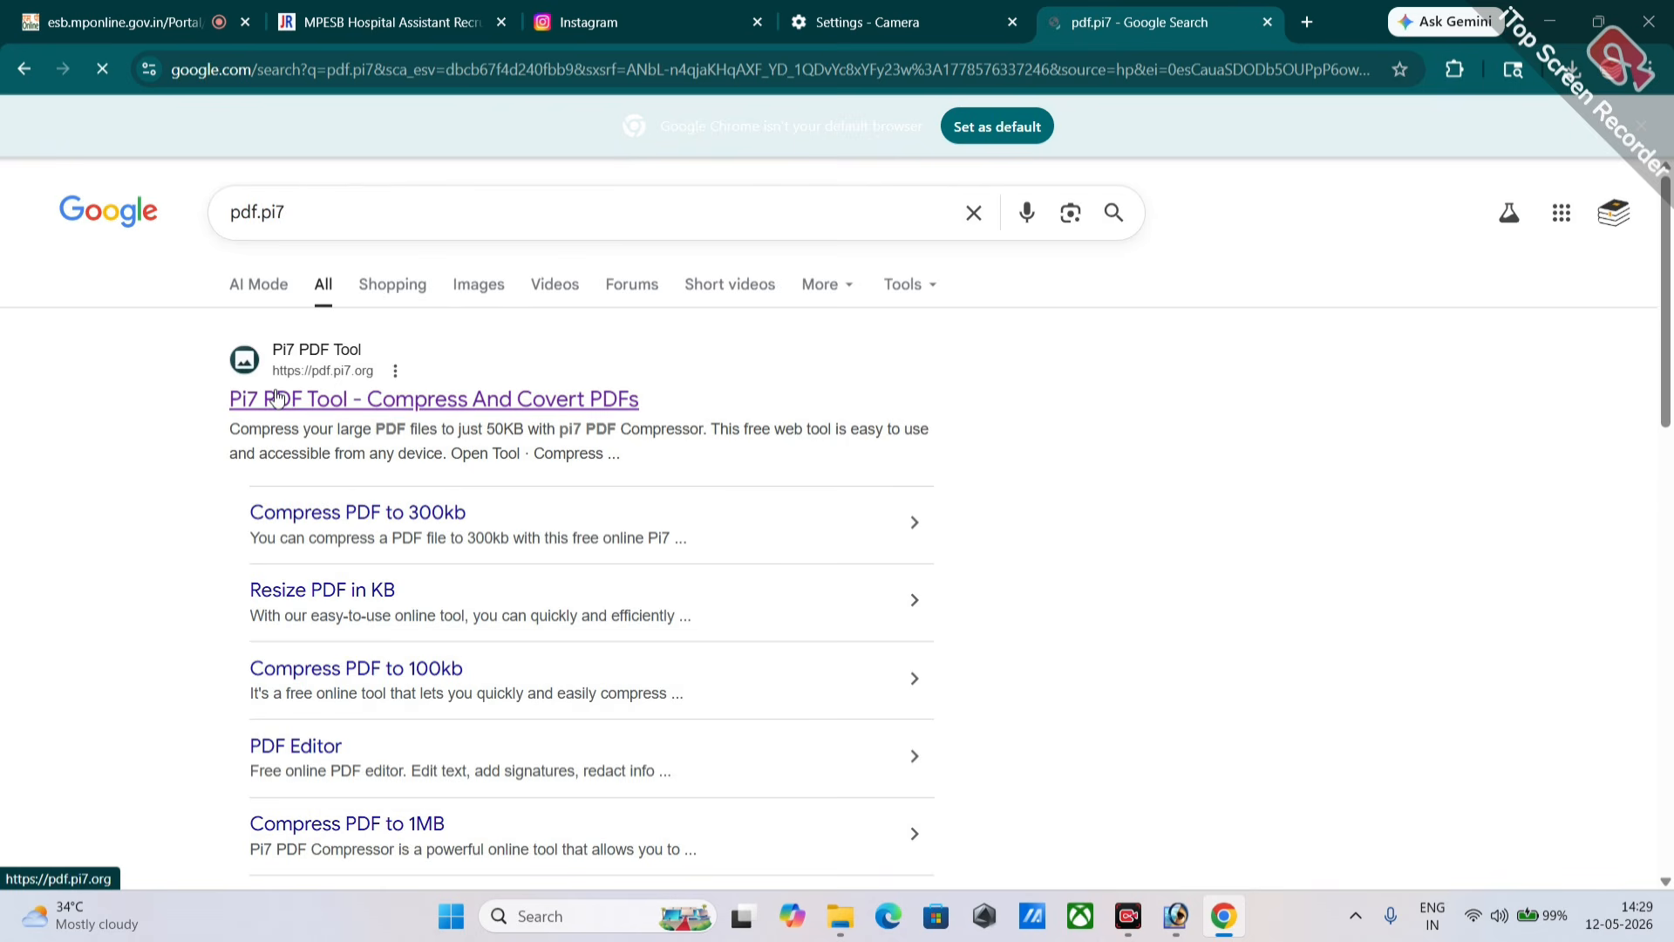
{"action": "left_click", "coordinate": [270, 397]}
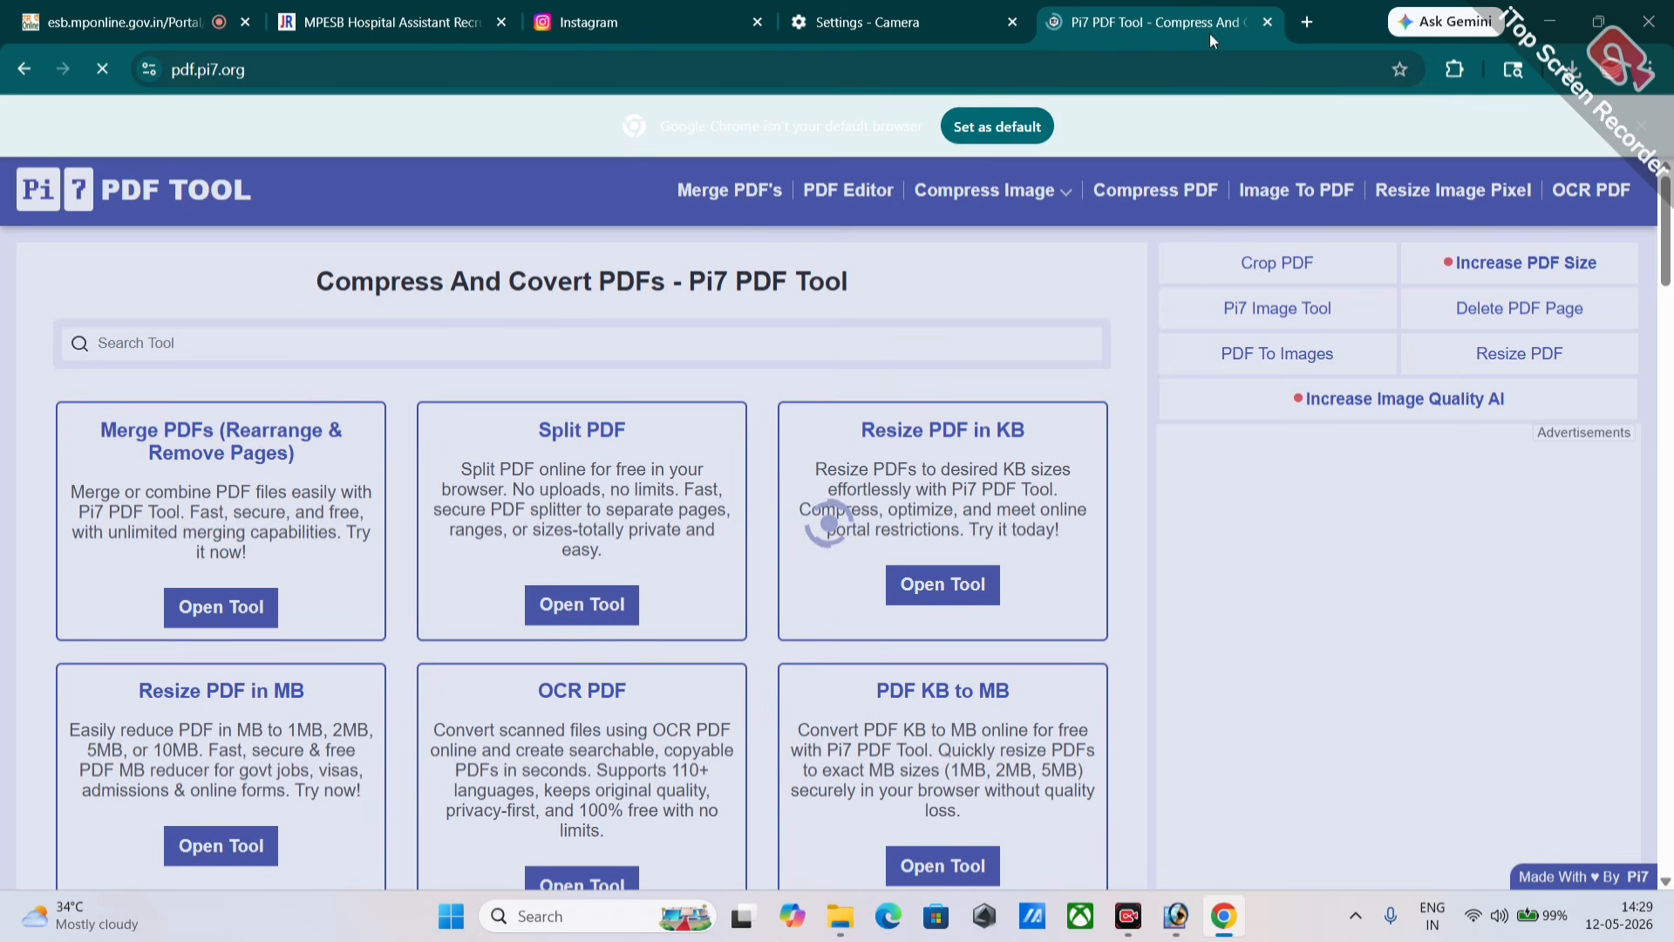
{"action": "mouse_move", "coordinate": [985, 192]}
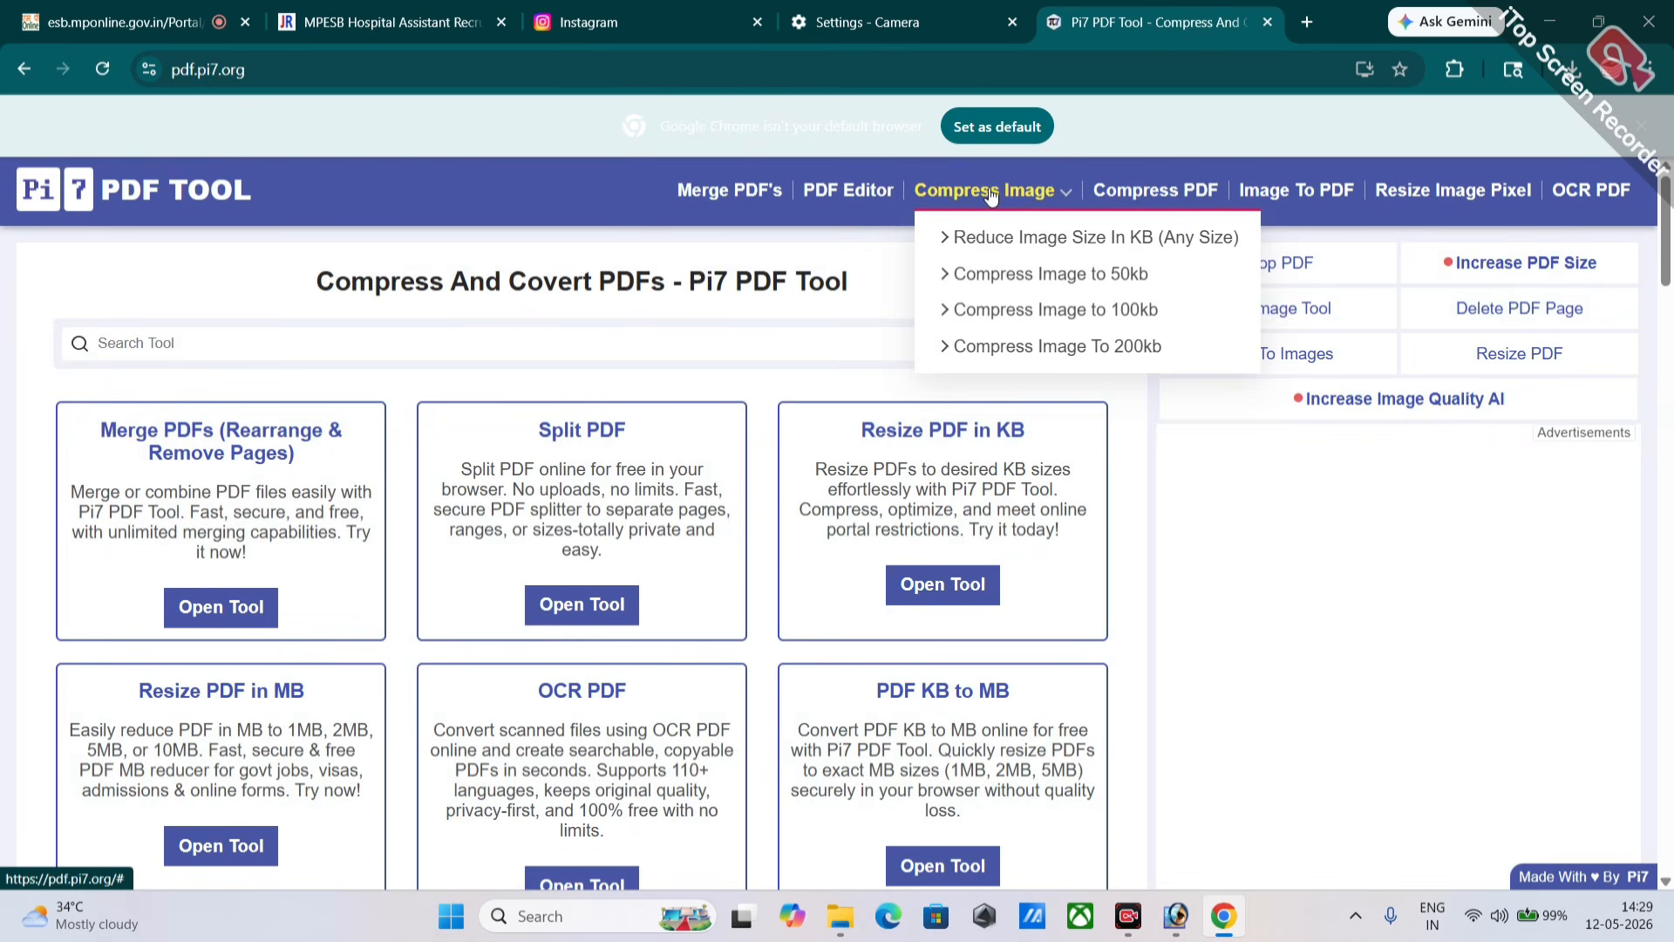
Step: Open the Compress Image to 50kb tool and load the SIGNNREAL image from the Desktop's MP HOSPITAL ASSISTANT folder
{"action": "left_click", "coordinate": [994, 275]}
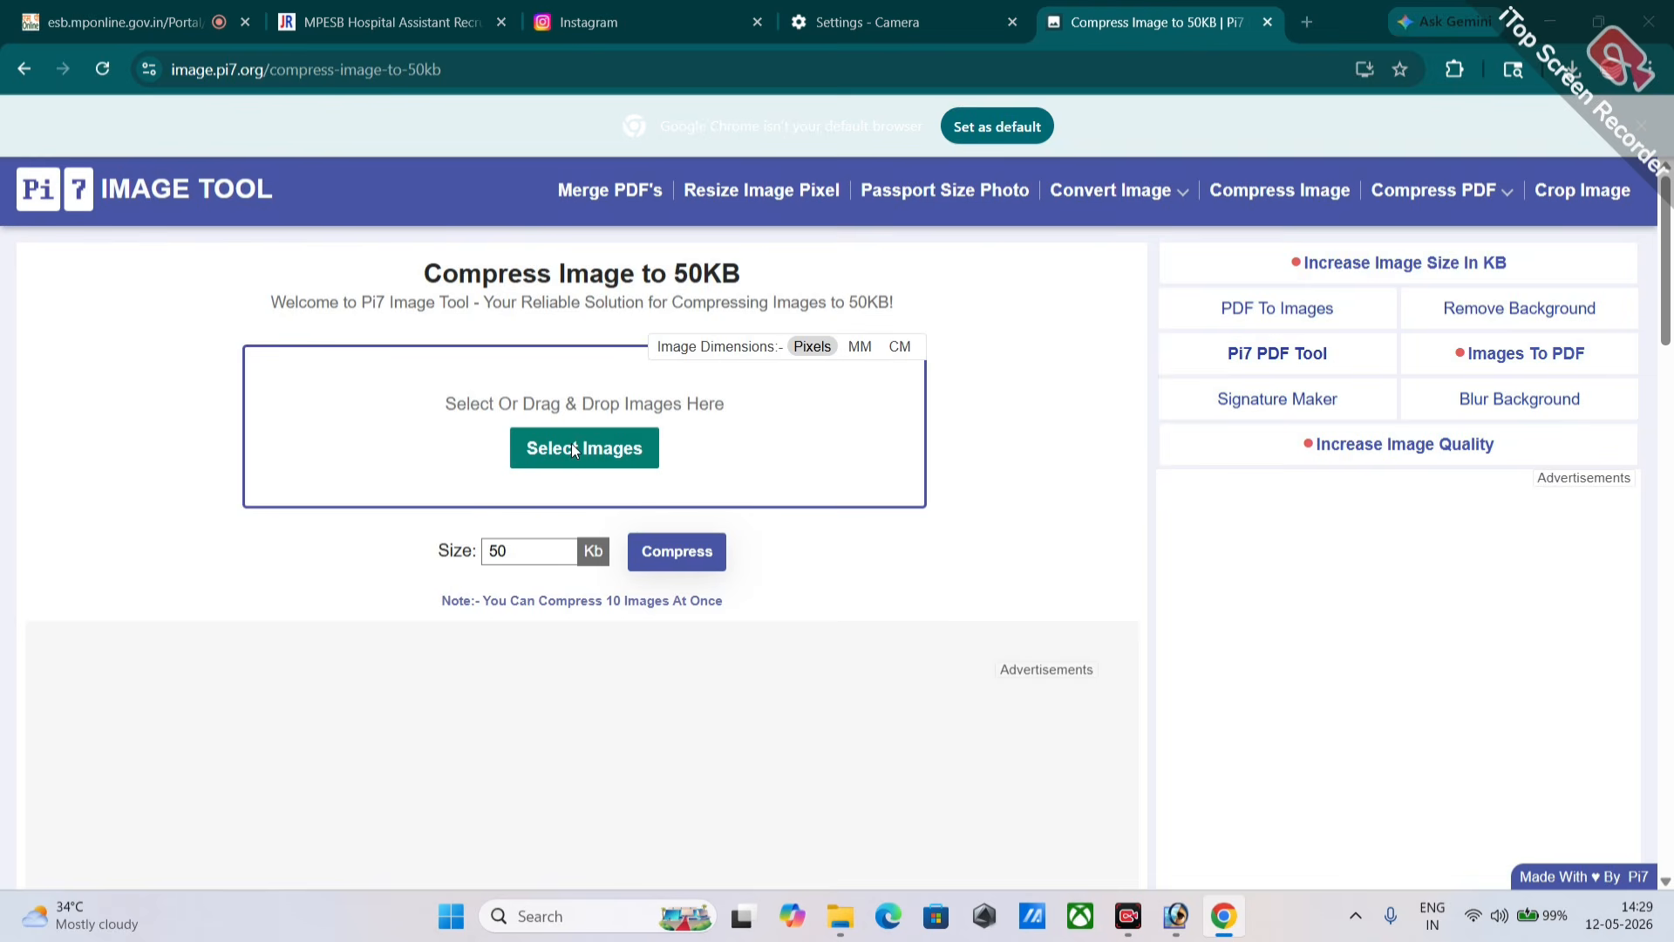
{"action": "left_click", "coordinate": [572, 444]}
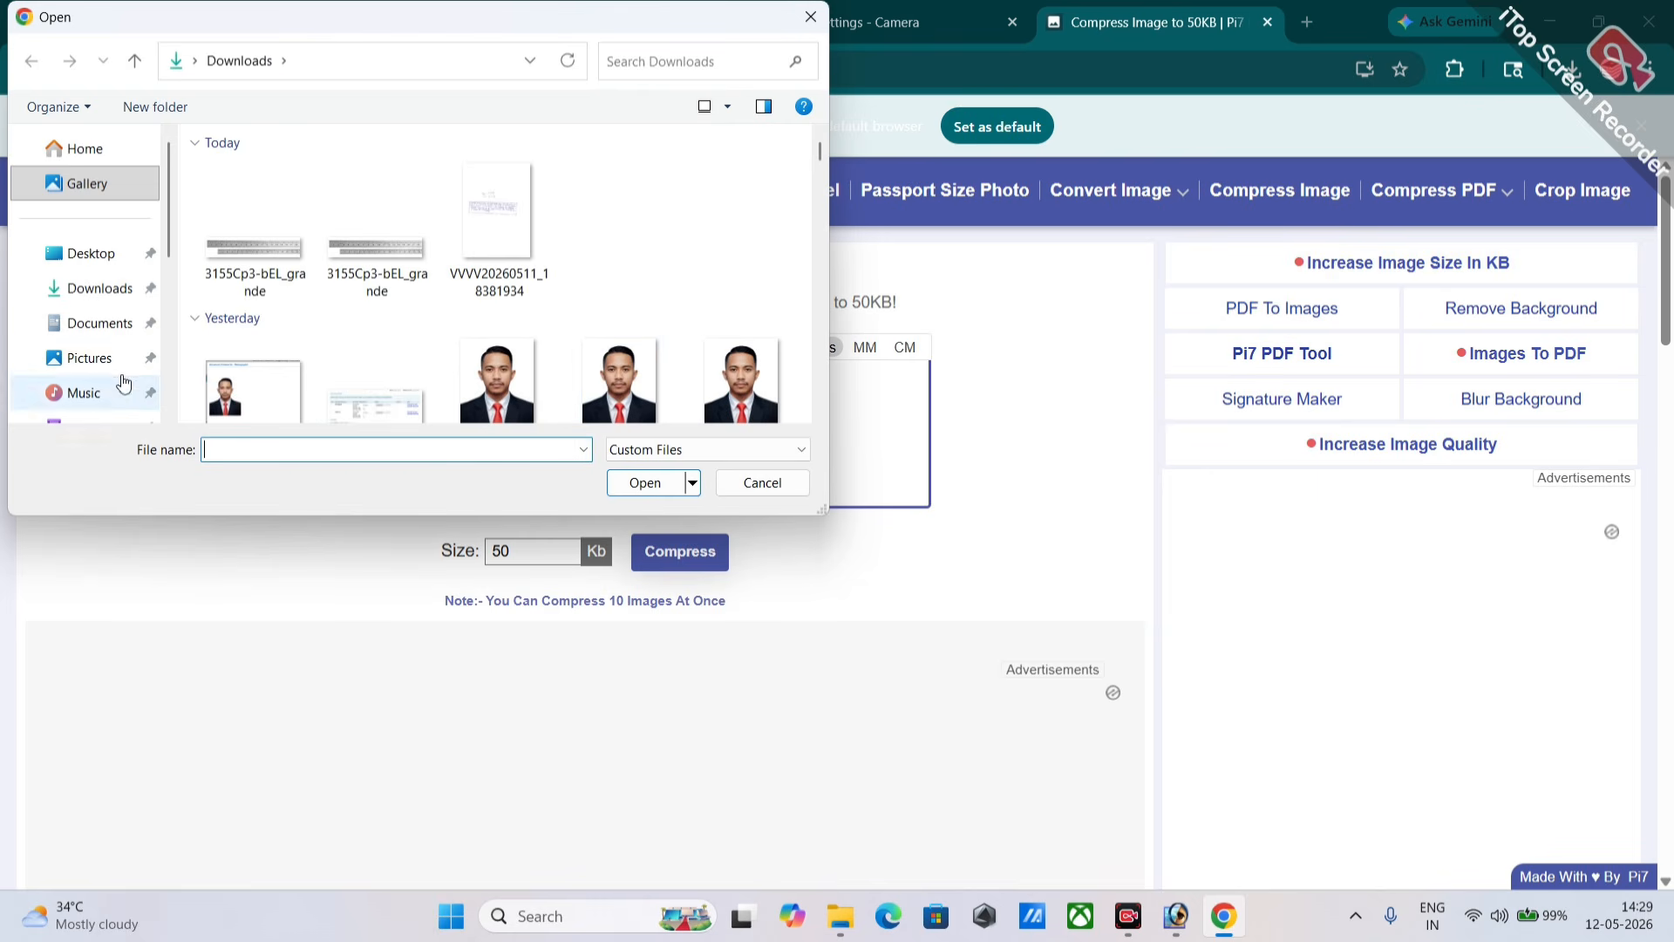
{"action": "left_click", "coordinate": [79, 253]}
{"action": "left_click", "coordinate": [347, 301]}
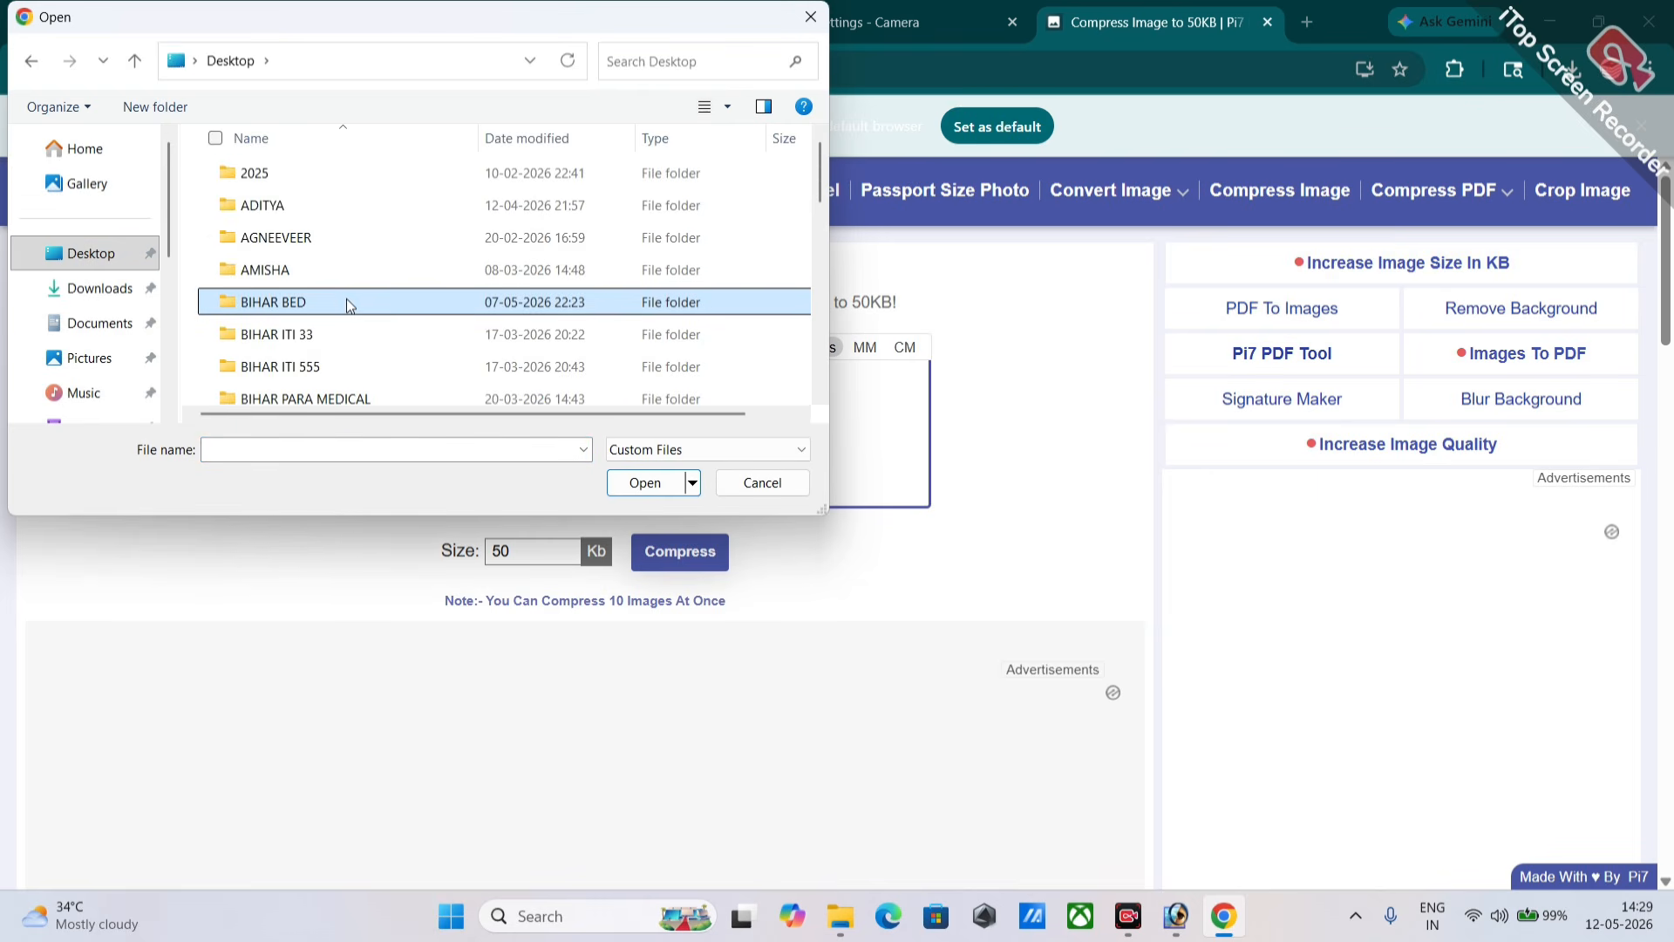
{"action": "type", "text": "mp"}
{"action": "double_click", "coordinate": [329, 169]}
{"action": "left_click", "coordinate": [508, 219]}
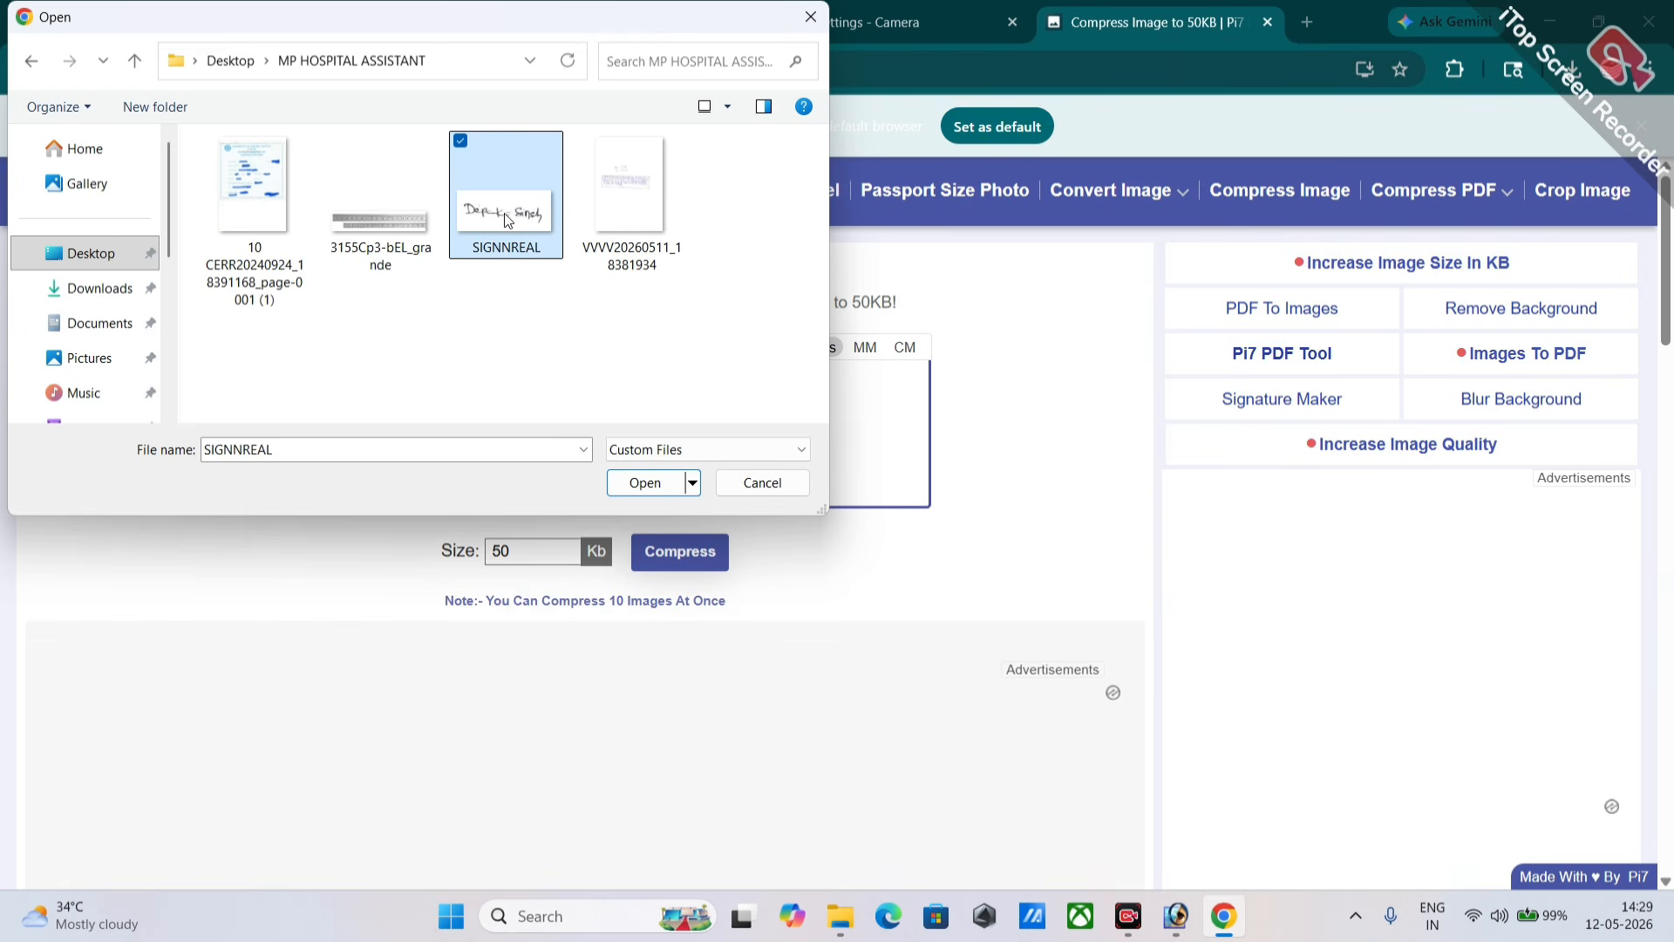
{"action": "left_click", "coordinate": [643, 482]}
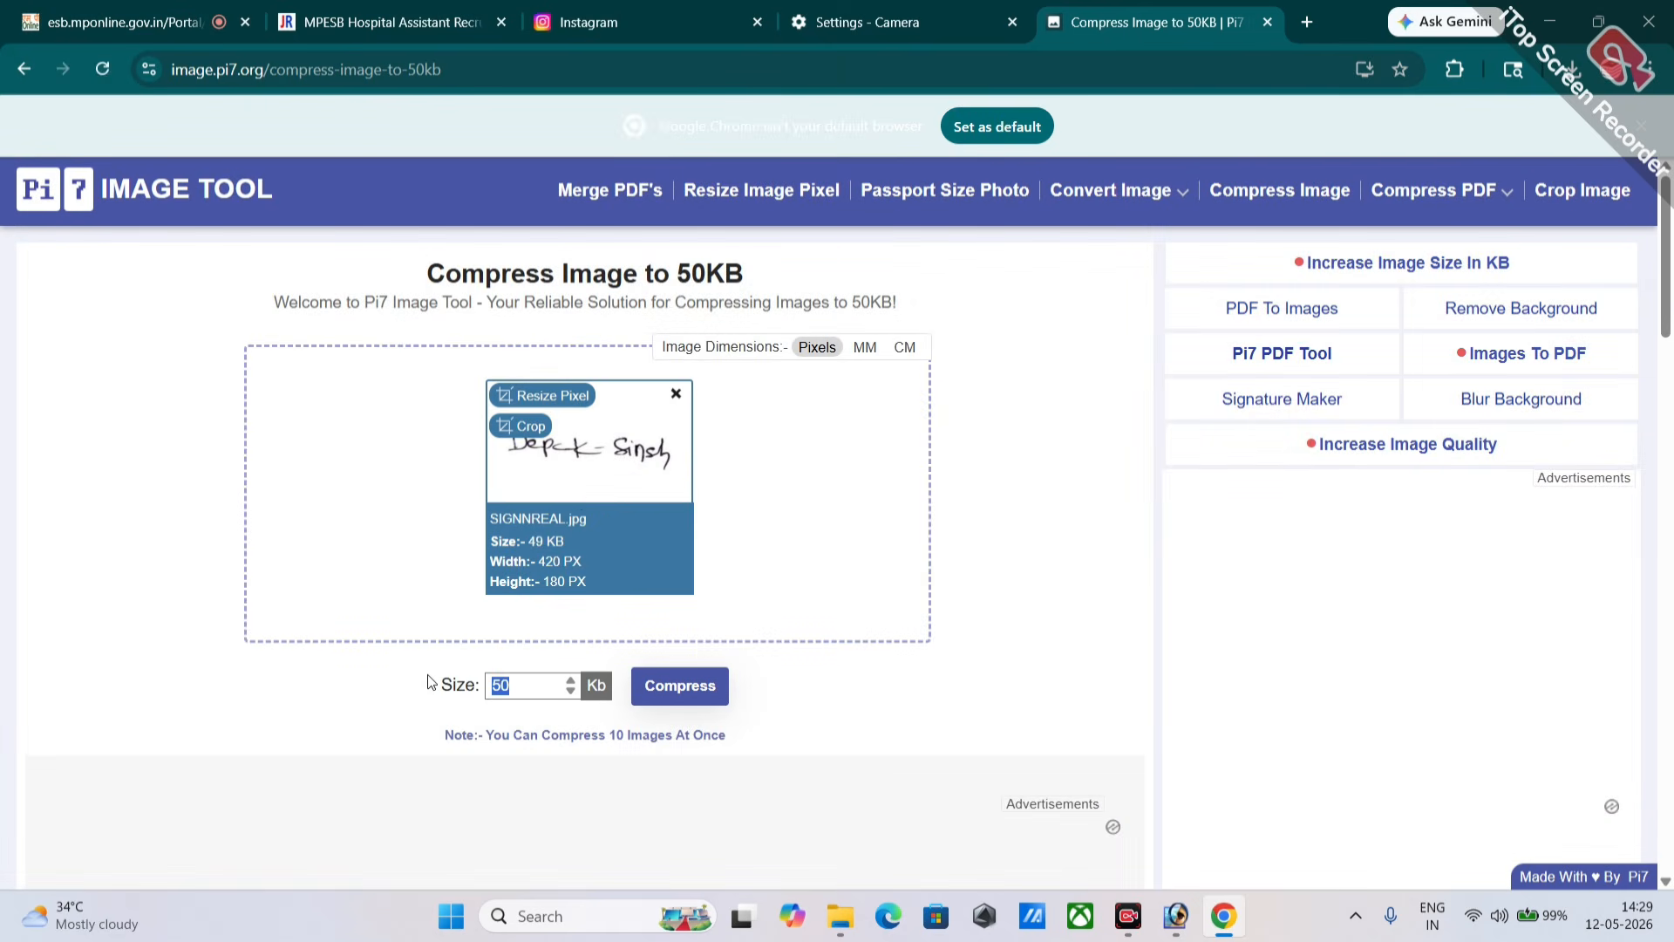
Step: Compress the signature image with the size limit of 50 KB and download the compressed file
{"action": "key", "text": "Right"}
{"action": "left_click", "coordinate": [676, 693]}
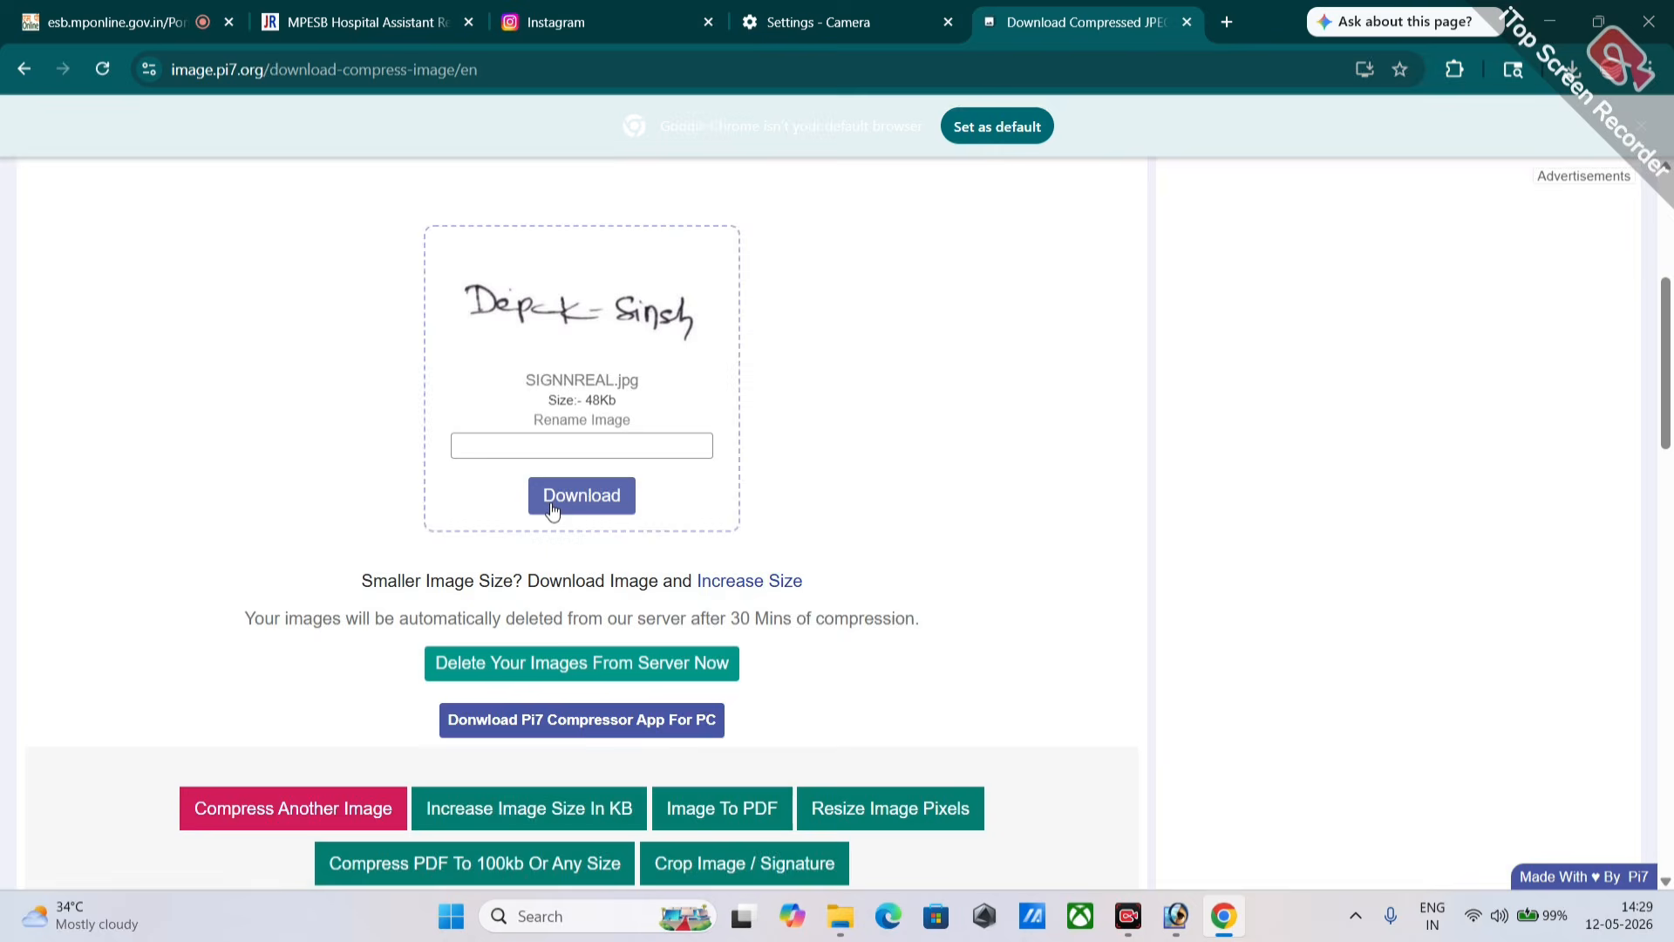
{"action": "left_click", "coordinate": [552, 510]}
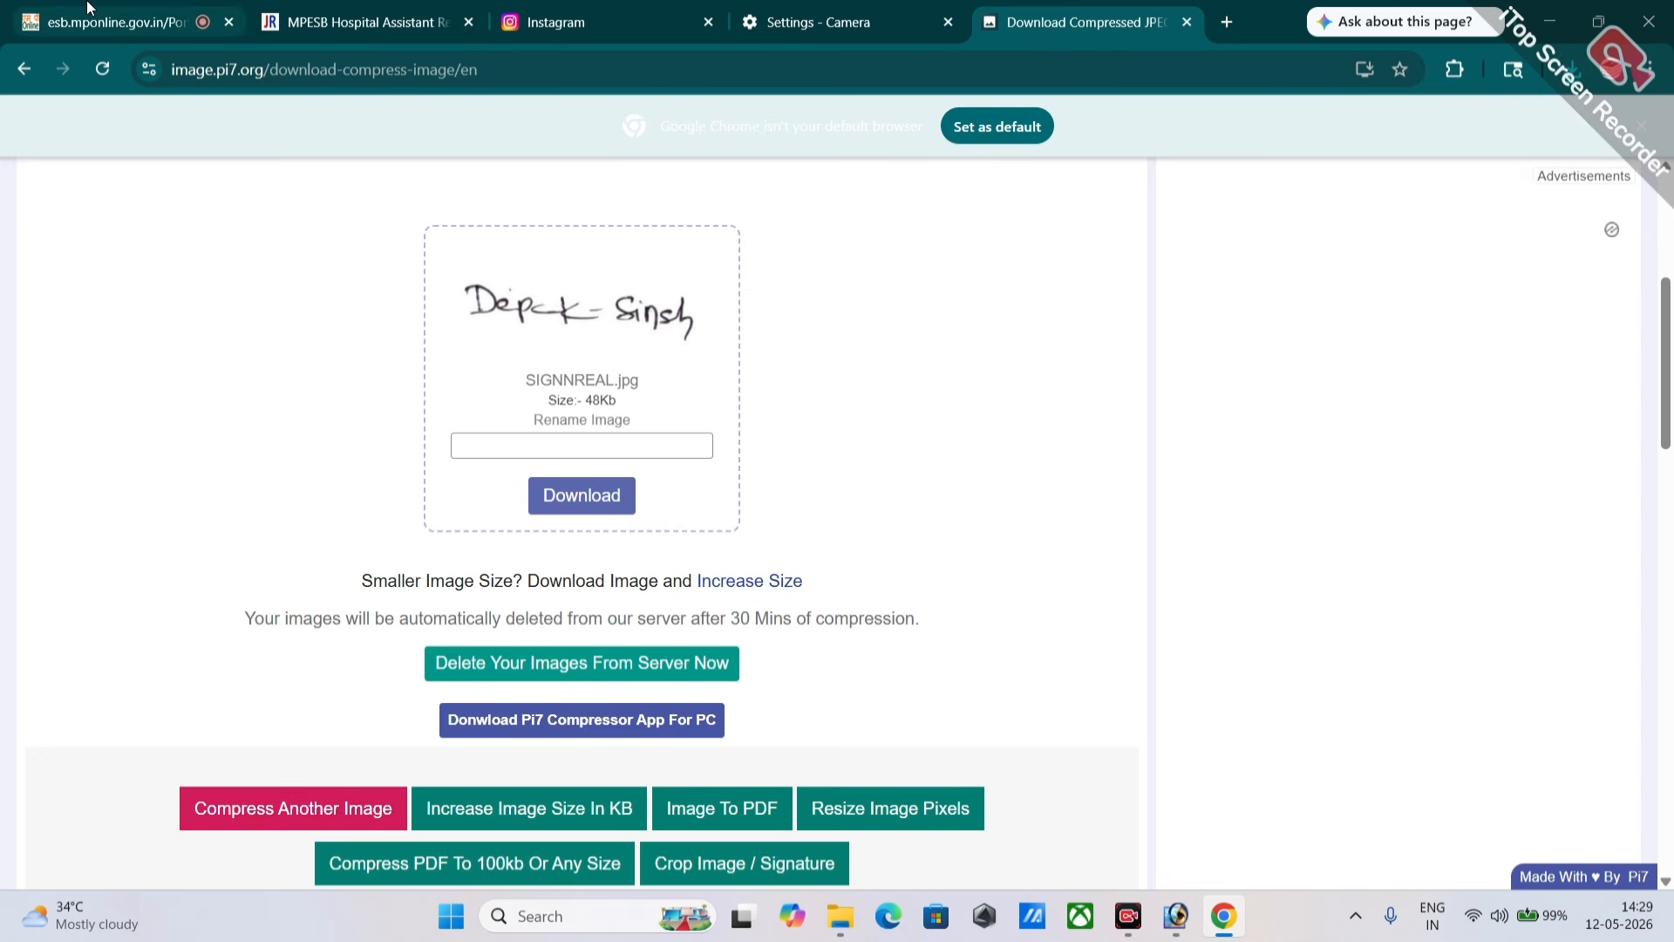
Step: Return to the document upload form, add the compressed signature from Downloads to the Signature section and crop it to the full signature
{"action": "left_click", "coordinate": [122, 22]}
{"action": "scroll", "coordinate": [828, 409], "scroll_direction": "down", "scroll_amount": 1}
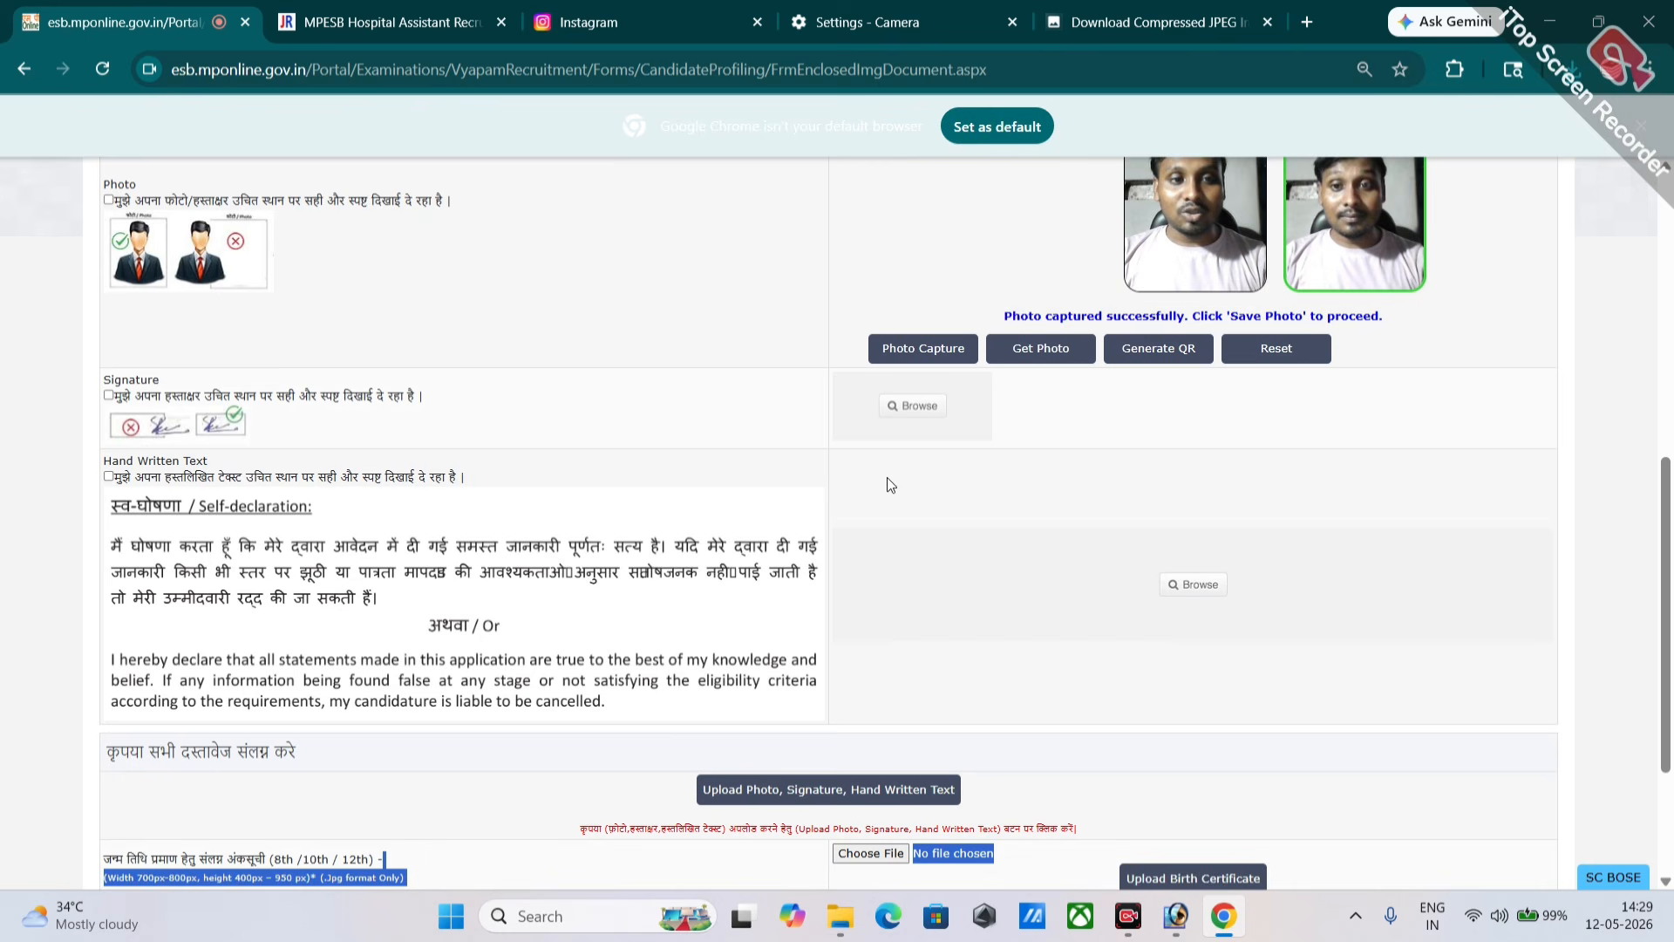
{"action": "left_click", "coordinate": [896, 411]}
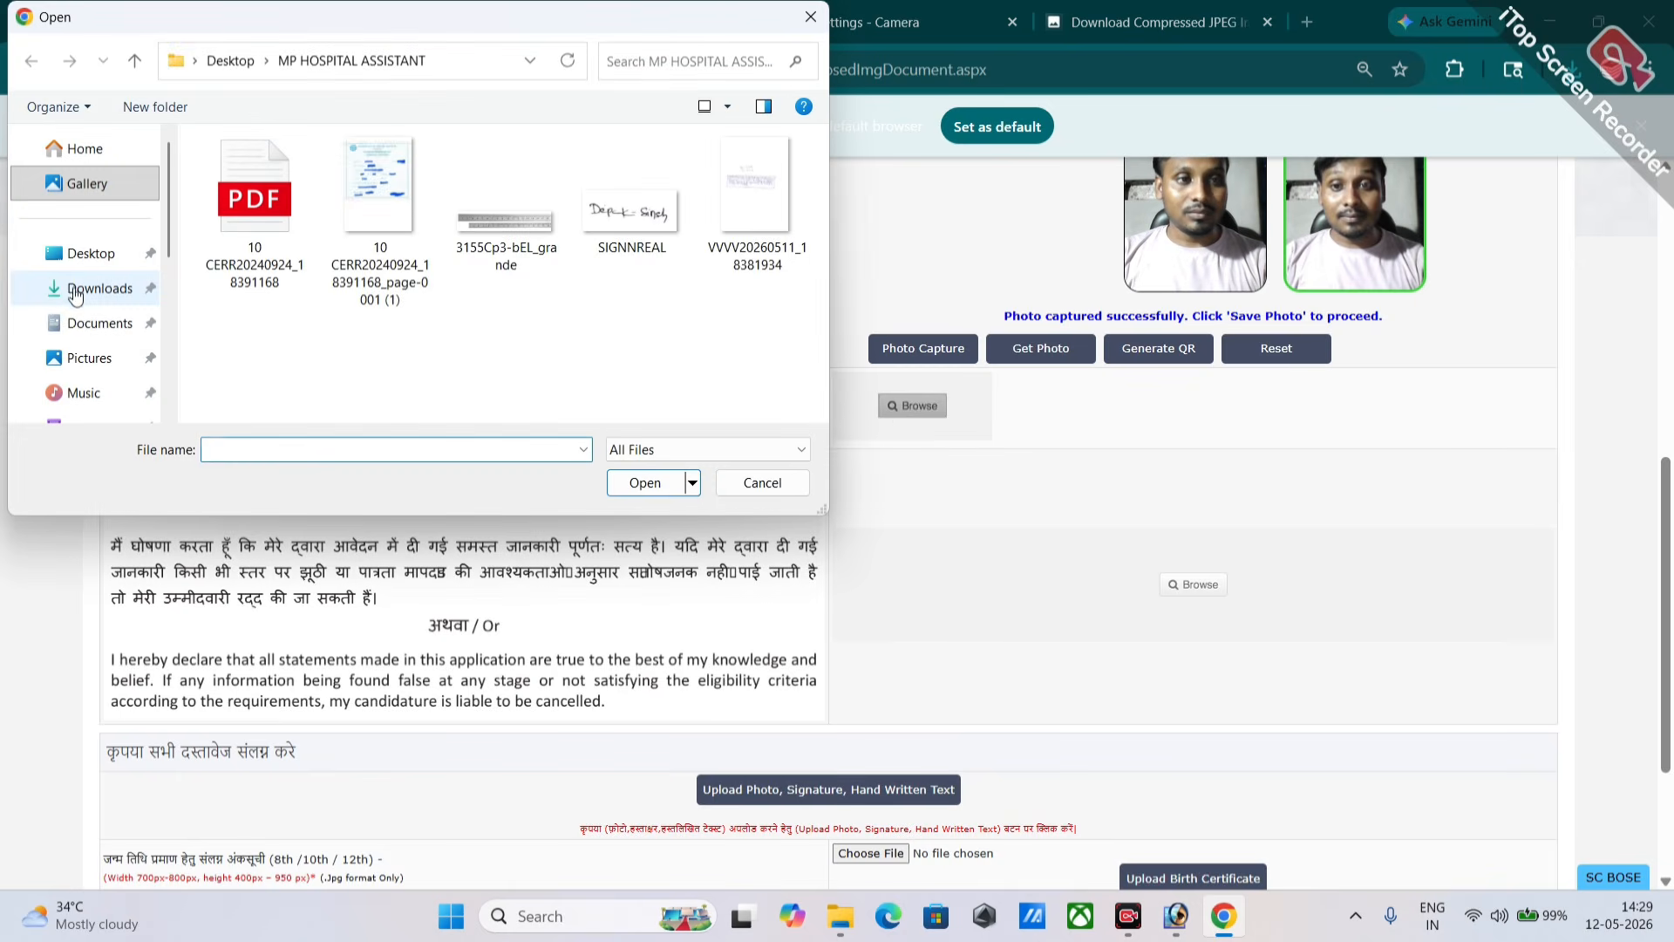
{"action": "left_click", "coordinate": [90, 288]}
{"action": "left_click", "coordinate": [245, 238]}
{"action": "left_click", "coordinate": [645, 482]}
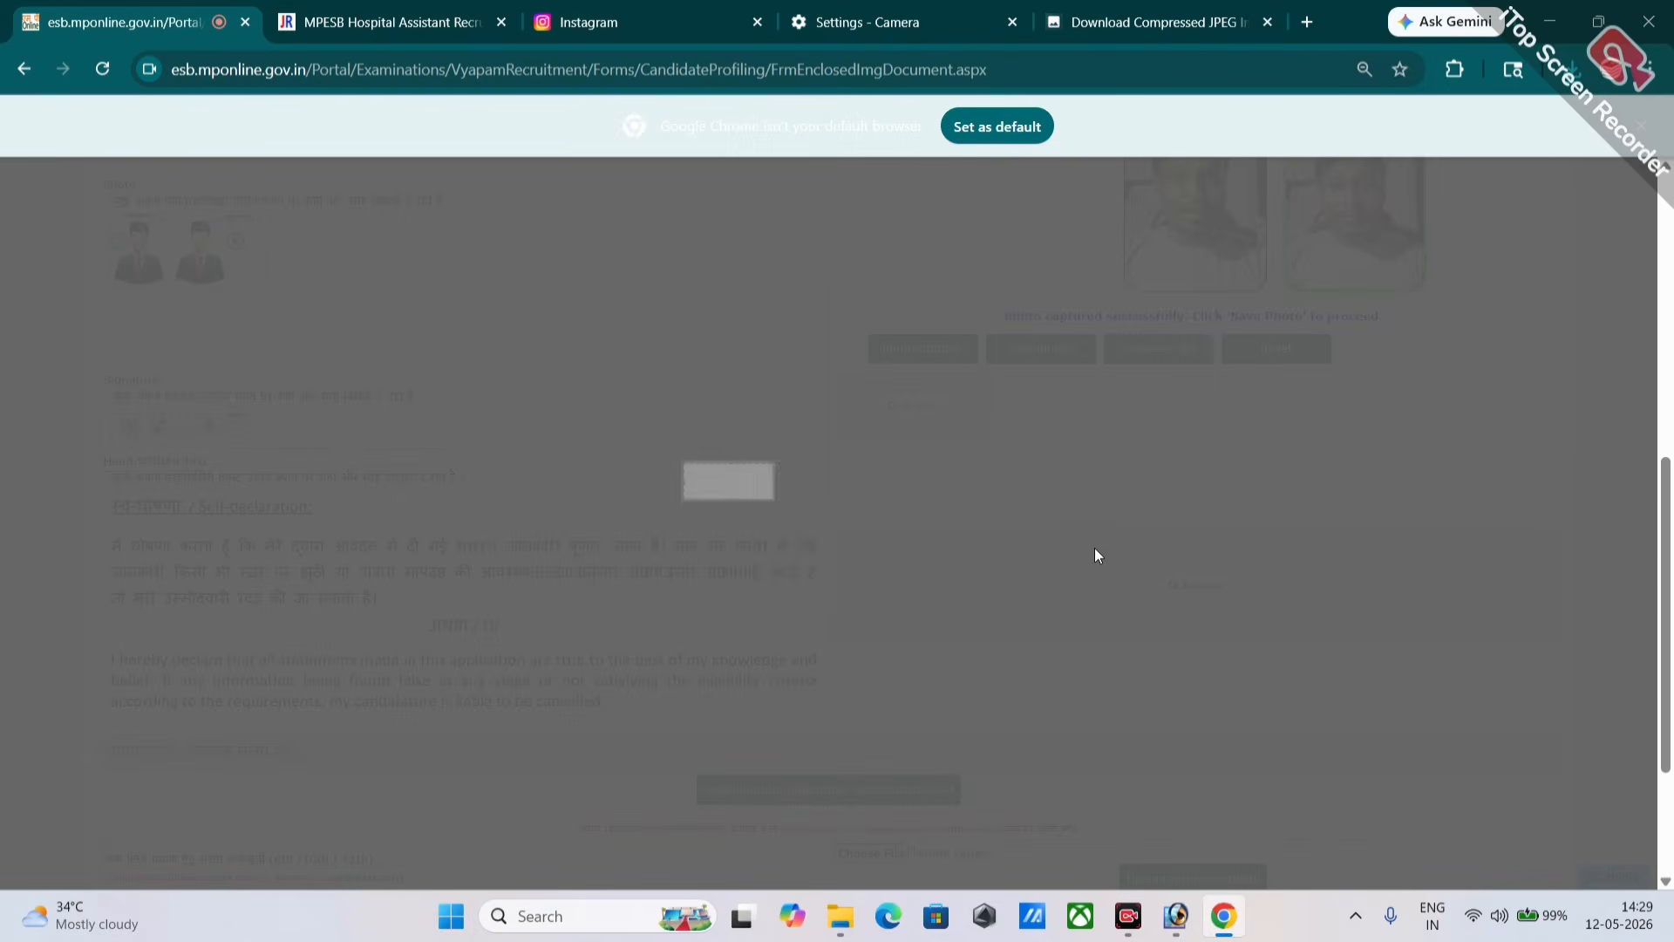
{"action": "left_click_drag", "start_coordinate": [780, 504], "coordinate": [1013, 648]}
{"action": "left_click", "coordinate": [999, 573]}
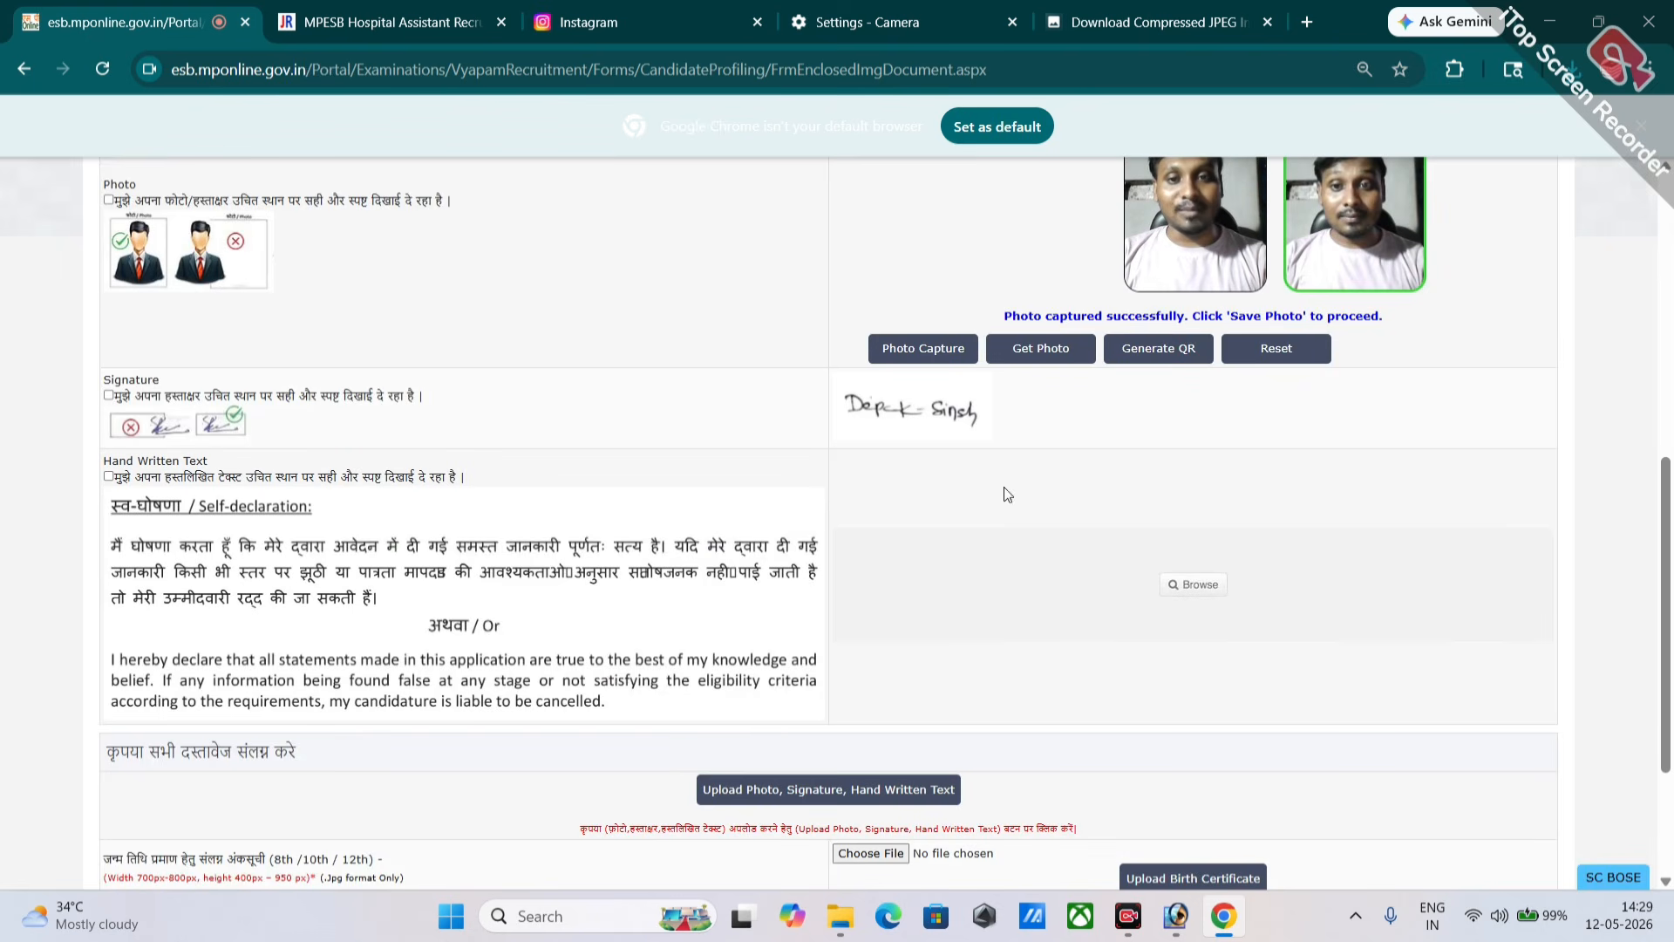
Step: Switch to Adobe Photoshop and show the handwritten declaration scan VVVV20260511_18381934.jpg maximized and enlarged around the declaration box
{"action": "scroll", "coordinate": [210, 533], "scroll_direction": "down", "scroll_amount": 2}
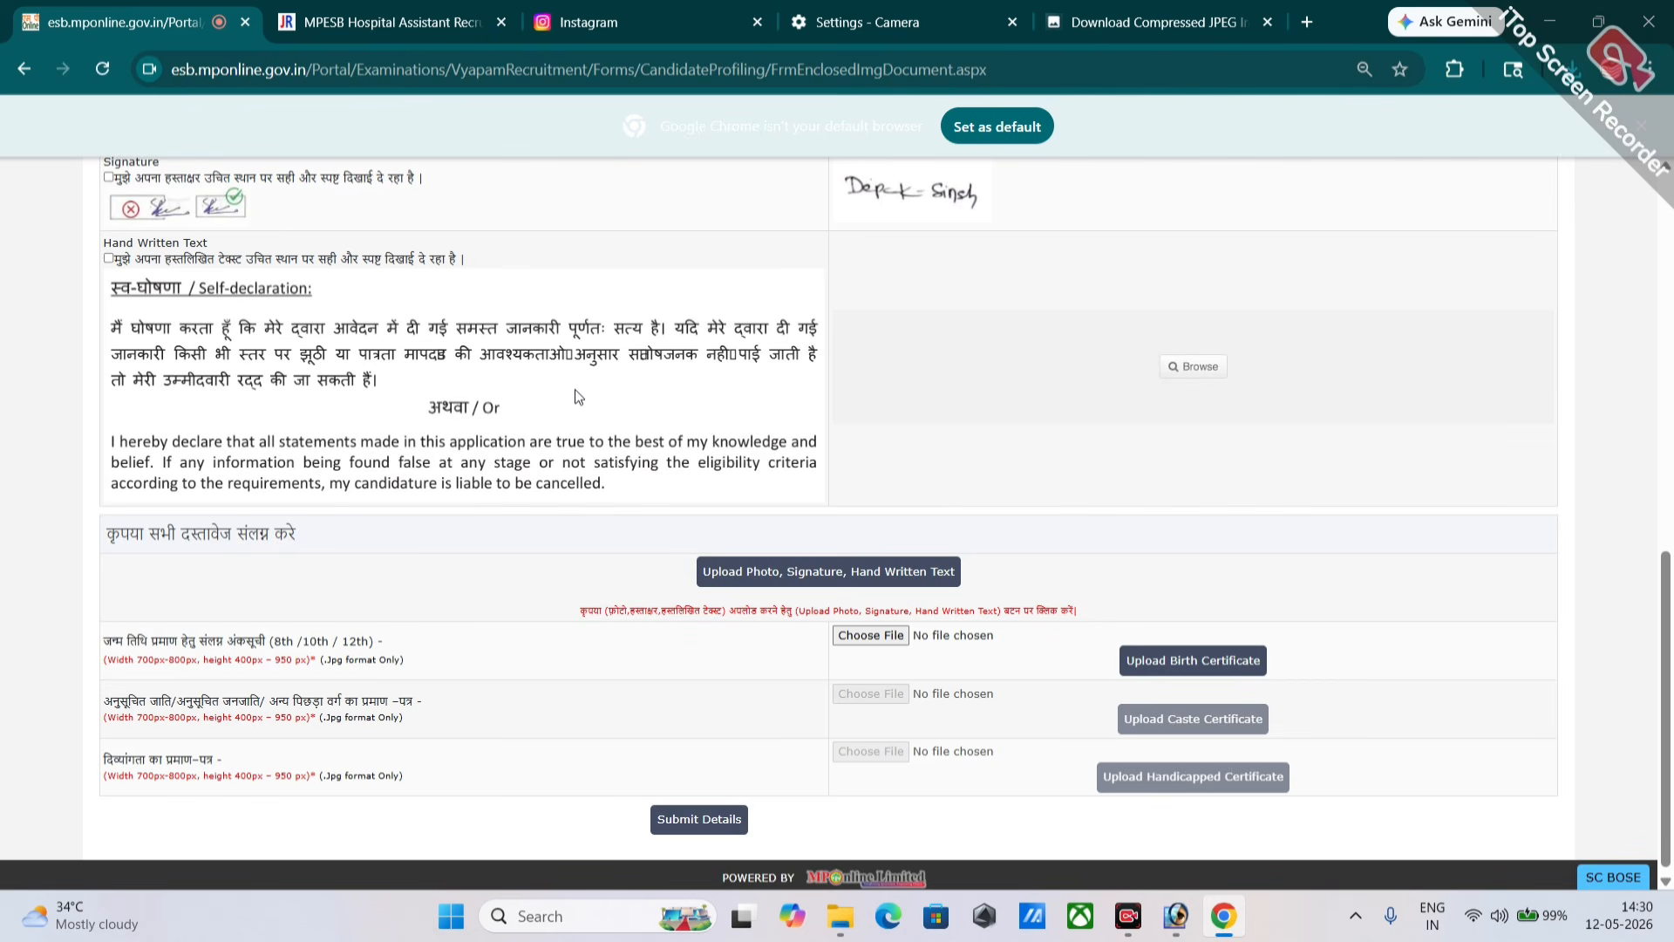
{"action": "left_click", "coordinate": [1178, 919]}
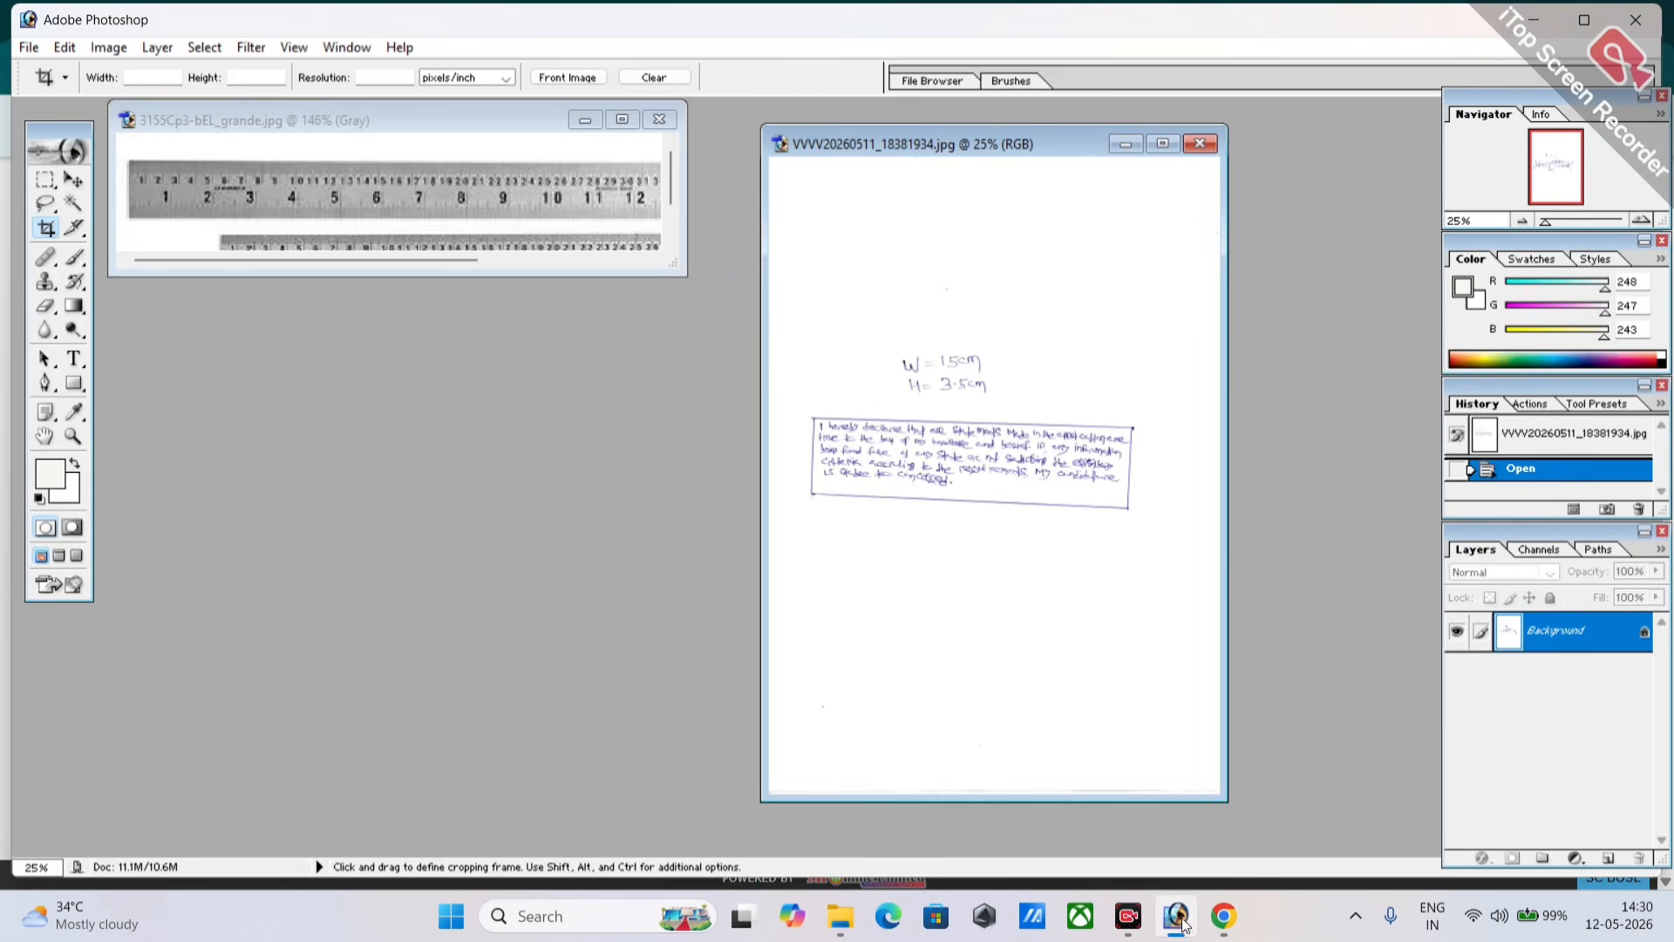
{"action": "left_click", "coordinate": [1162, 143]}
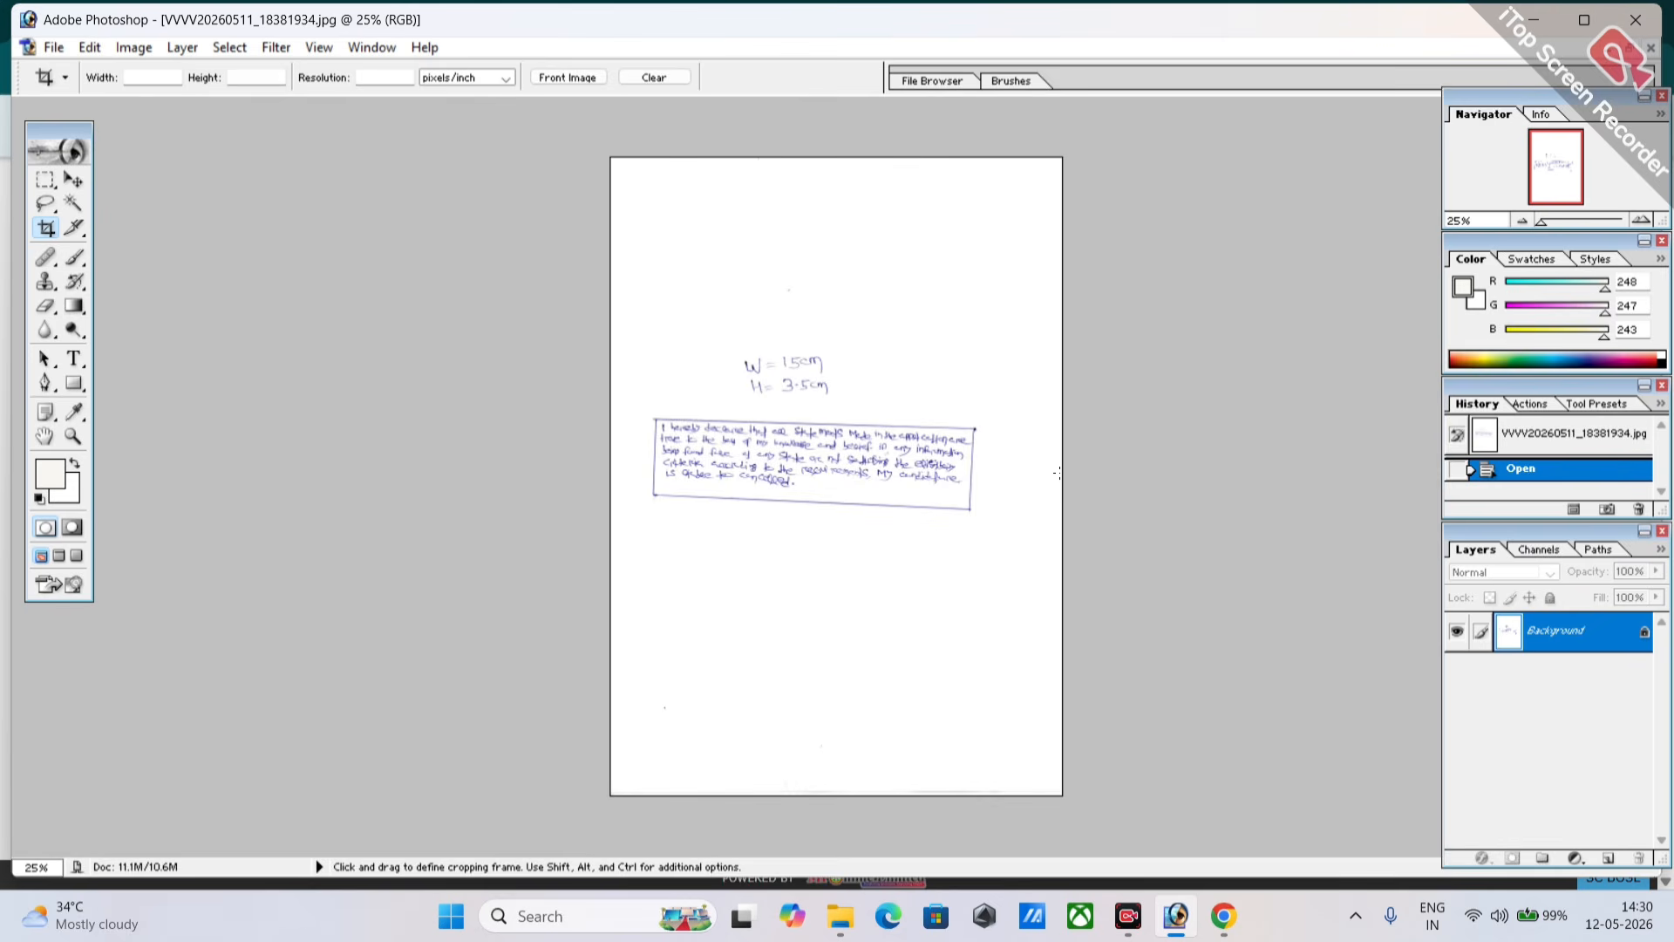
{"action": "key", "text": "ctrl+equal"}
{"action": "key", "text": "ctrl+equal"}
{"action": "key", "text": "ctrl+equal"}
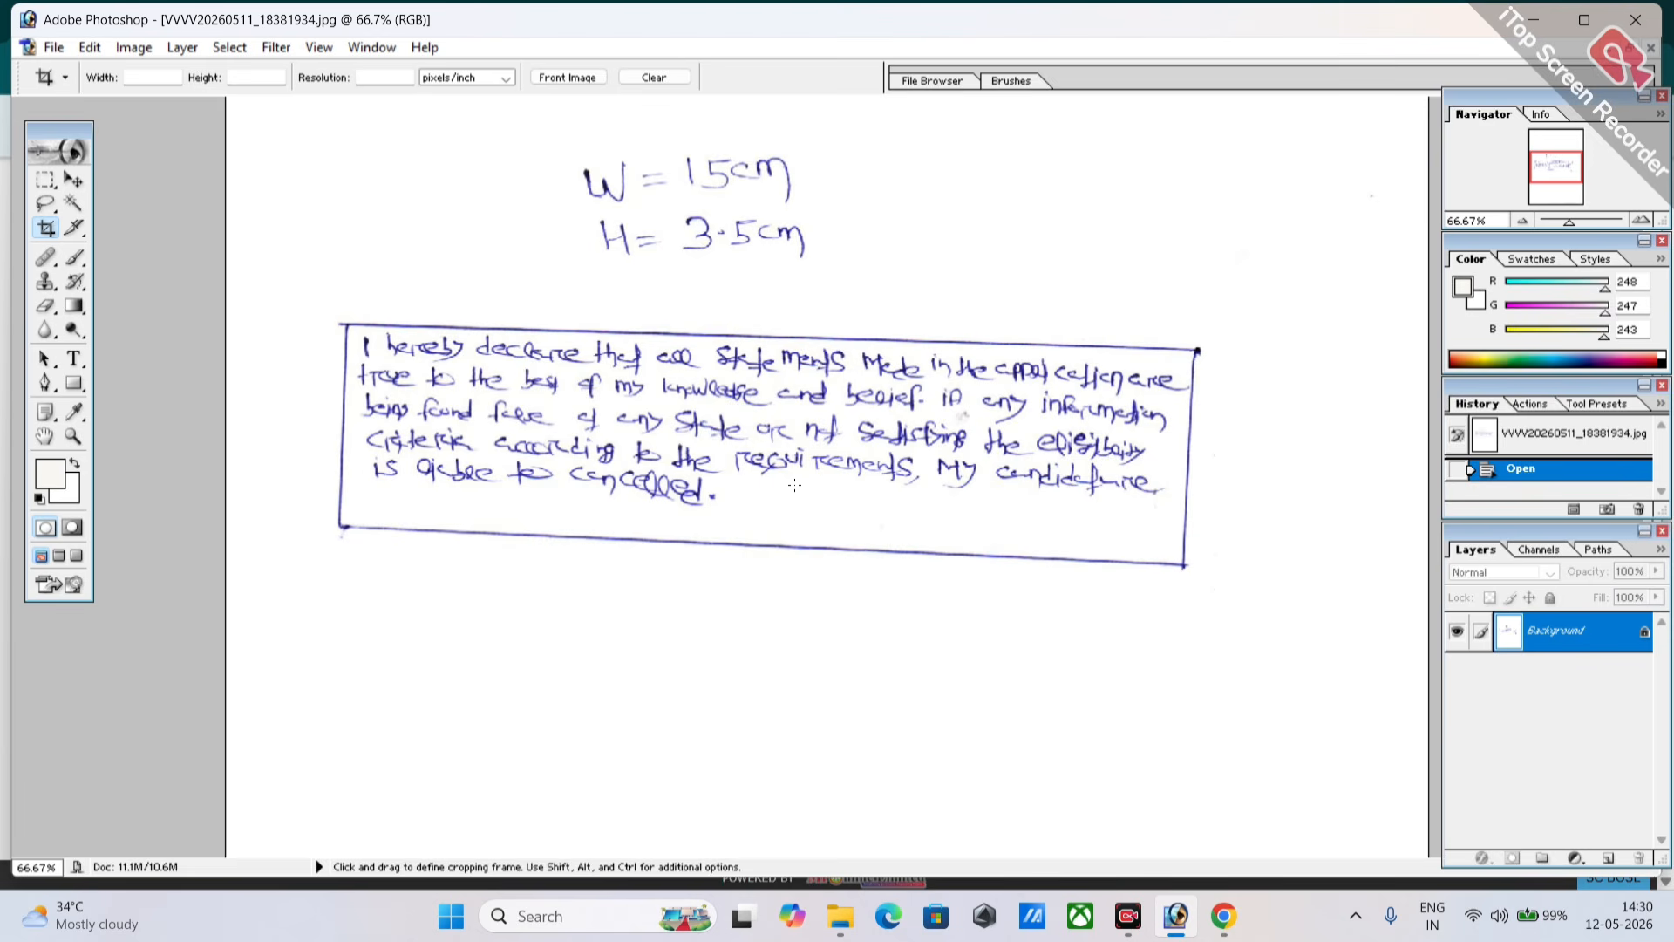
{"action": "scroll", "coordinate": [794, 485], "scroll_direction": "up", "scroll_amount": 1}
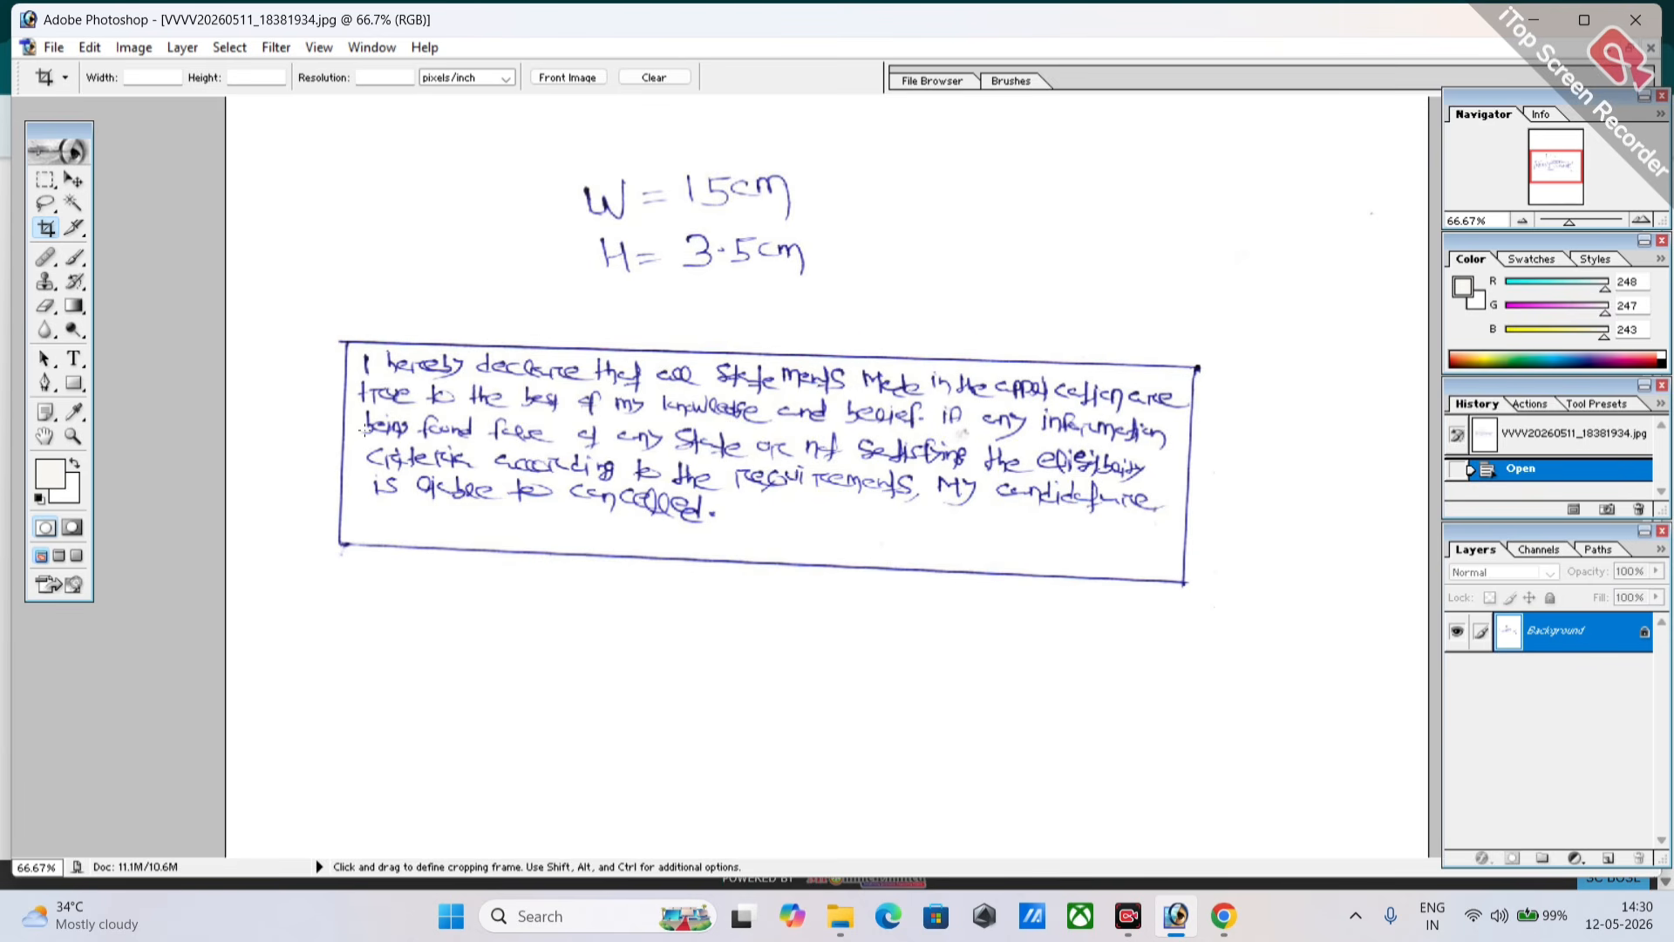
Step: With the Brush tool and a near-black foreground colour, draw a frame around the W = 15 cm note and underline its value
{"action": "left_click", "coordinate": [75, 258]}
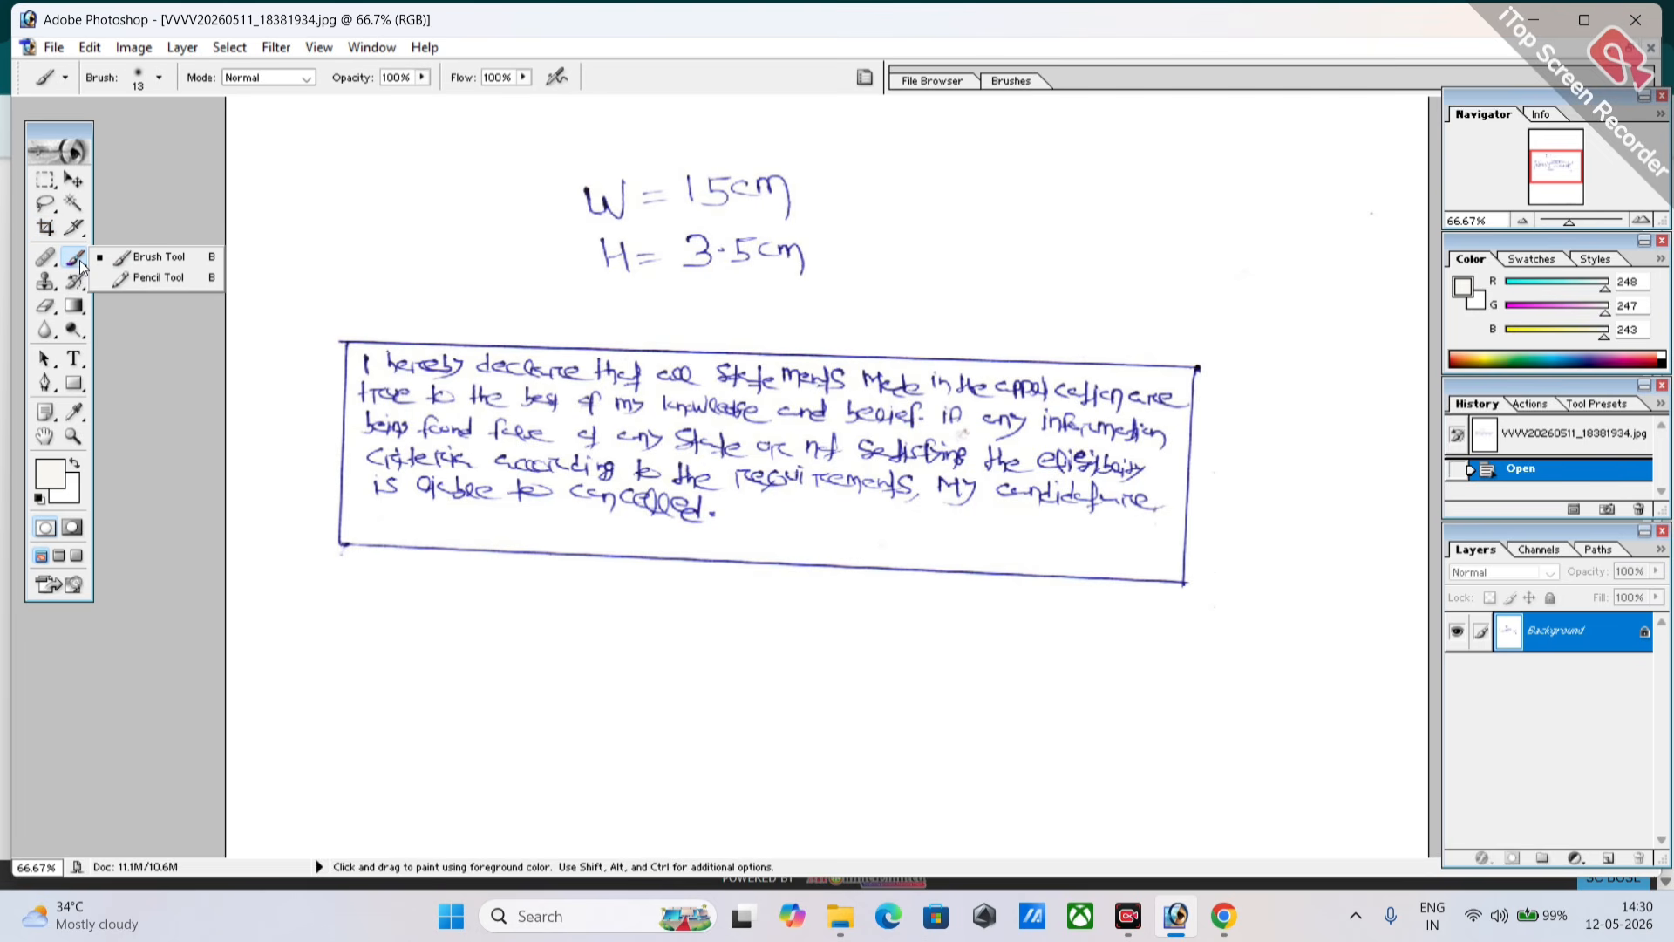
{"action": "left_click", "coordinate": [130, 258]}
{"action": "left_click", "coordinate": [44, 493]}
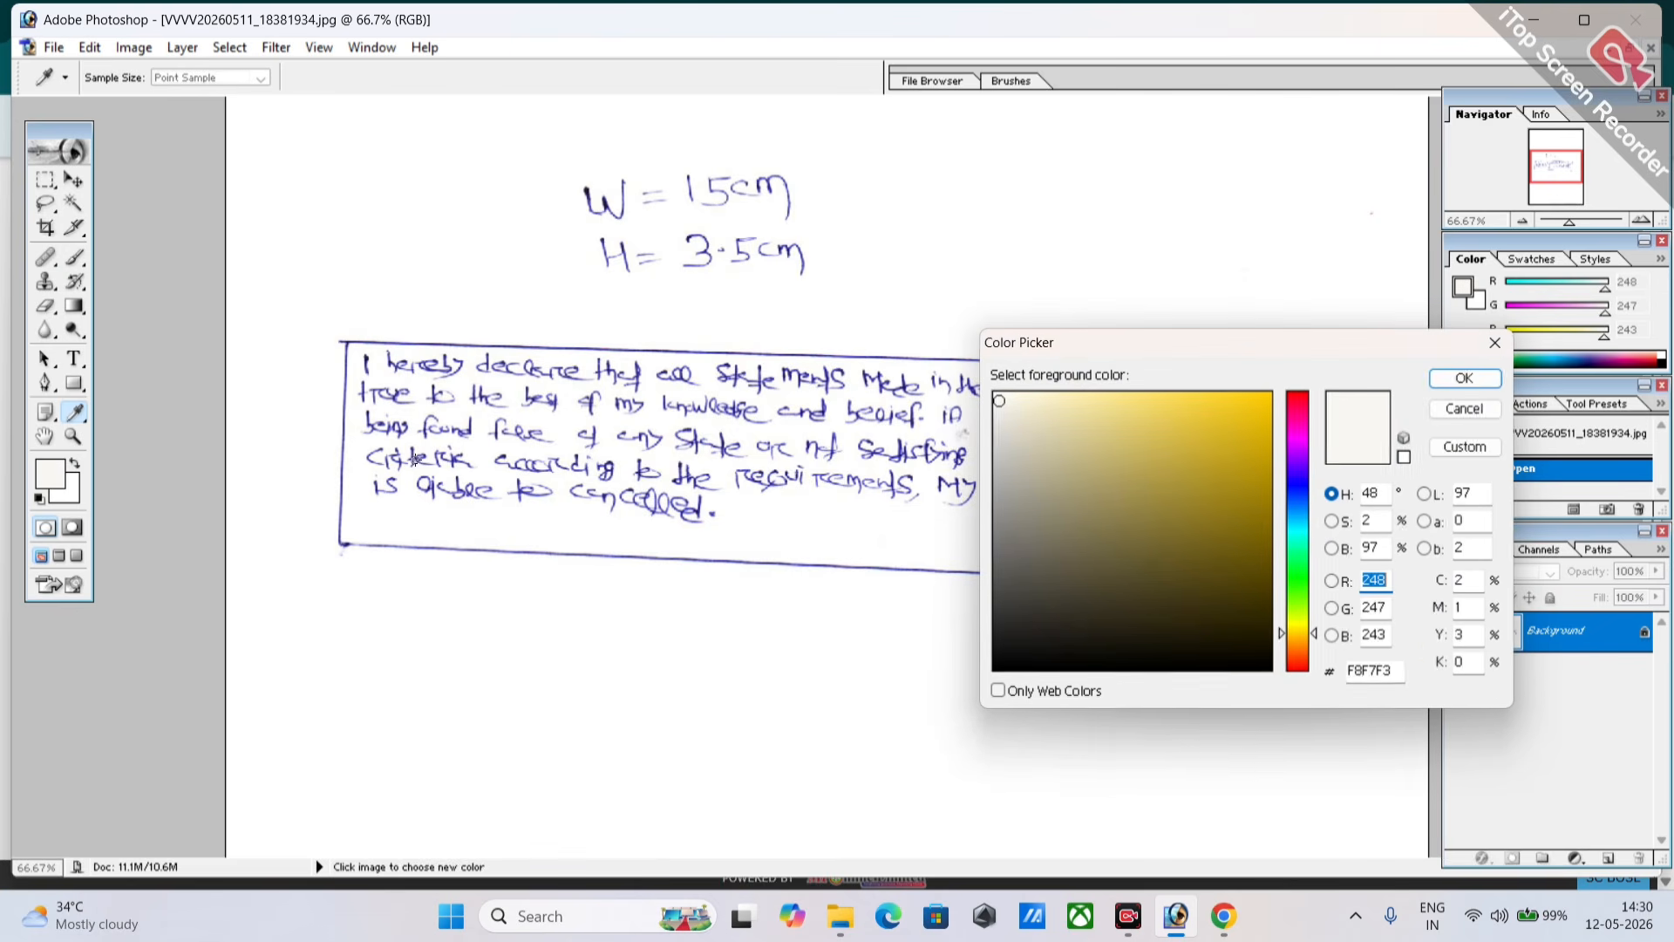
{"action": "left_click", "coordinate": [1233, 640]}
{"action": "left_click", "coordinate": [1463, 378]}
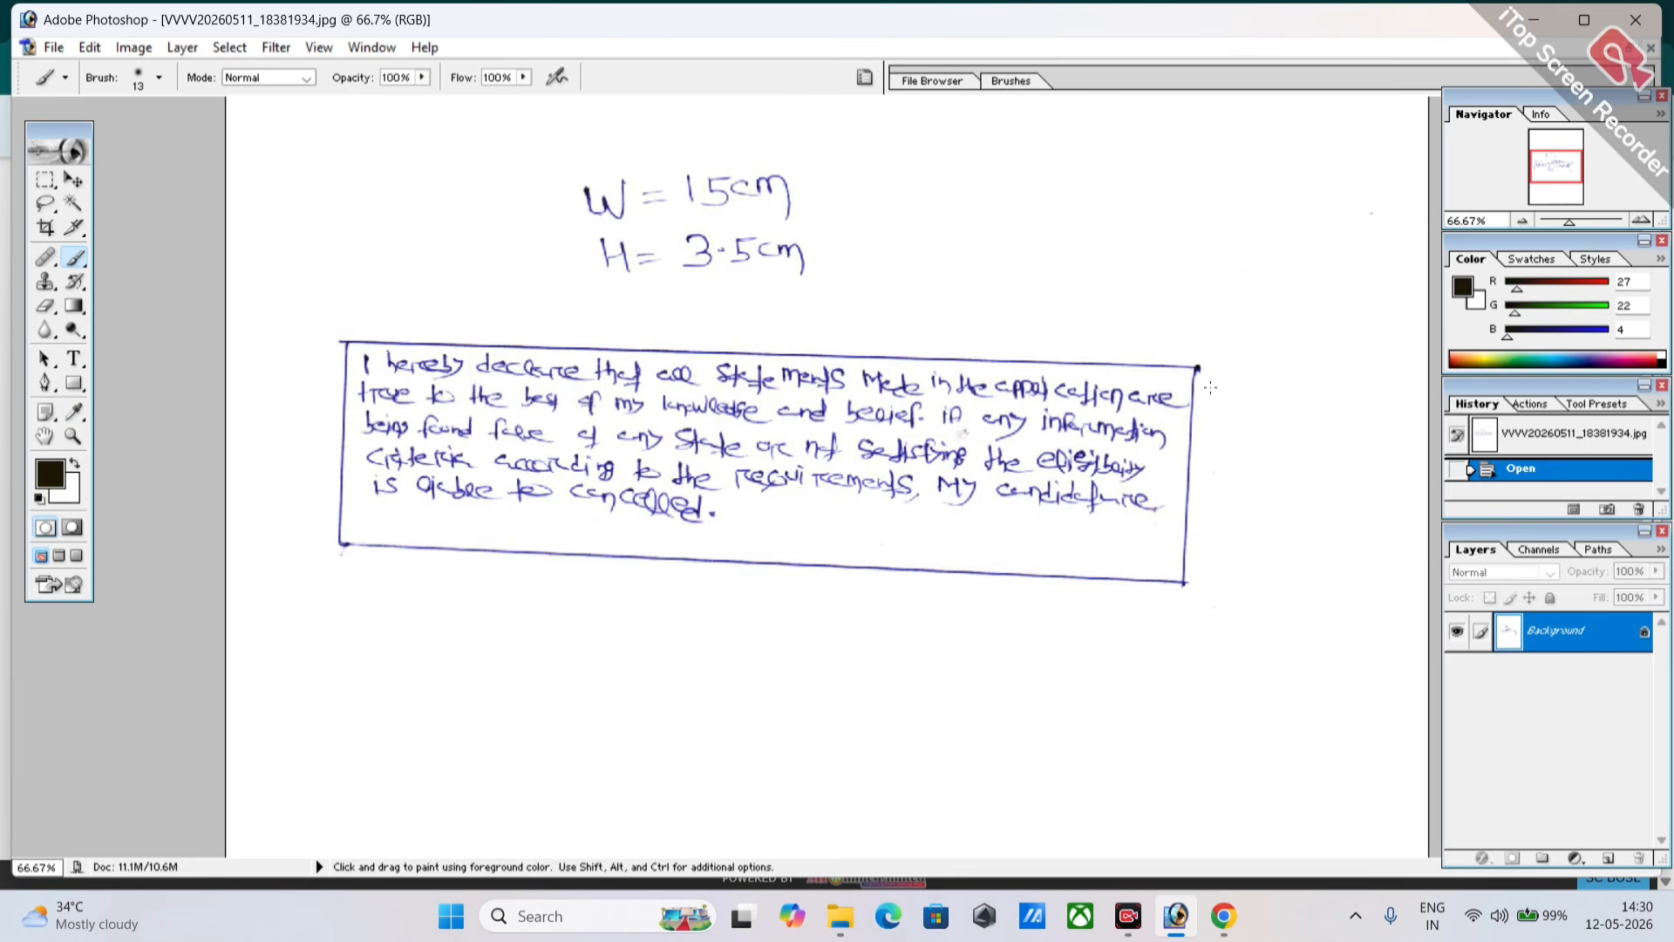
{"action": "scroll", "coordinate": [651, 311], "scroll_direction": "up", "scroll_amount": 1}
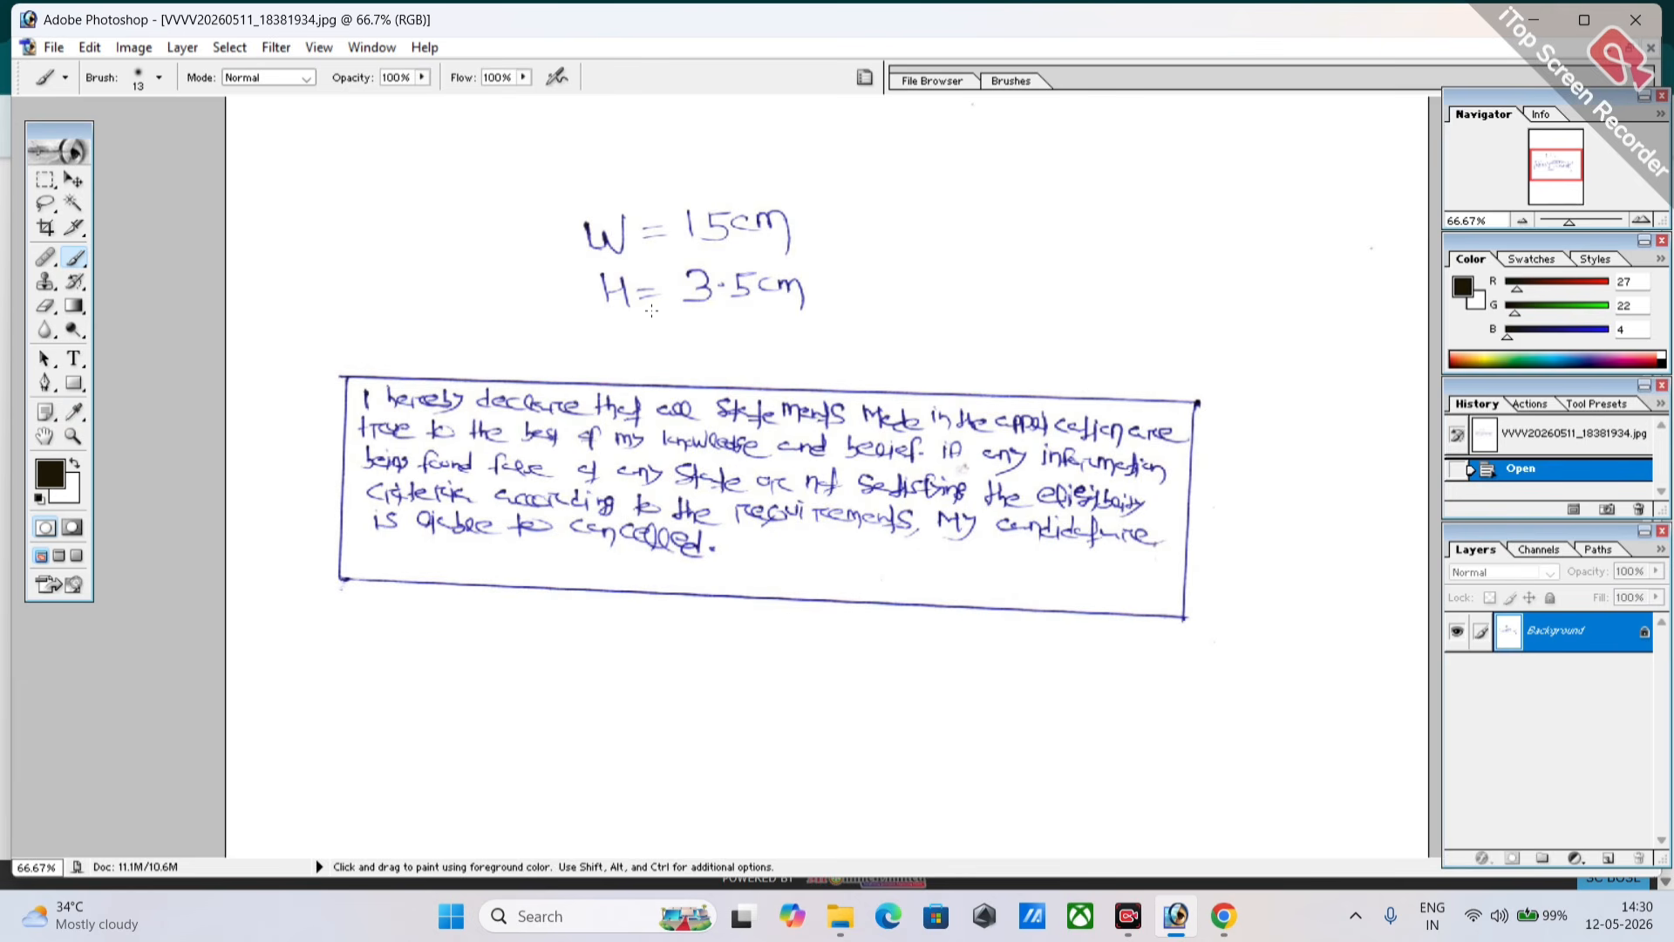
{"action": "mouse_move", "coordinate": [596, 267]}
{"action": "left_mouse_down"}
{"action": "mouse_move", "coordinate": [816, 246]}
{"action": "mouse_move", "coordinate": [815, 188]}
{"action": "mouse_move", "coordinate": [571, 210]}
{"action": "mouse_move", "coordinate": [559, 248]}
{"action": "mouse_move", "coordinate": [576, 273]}
{"action": "left_mouse_up"}
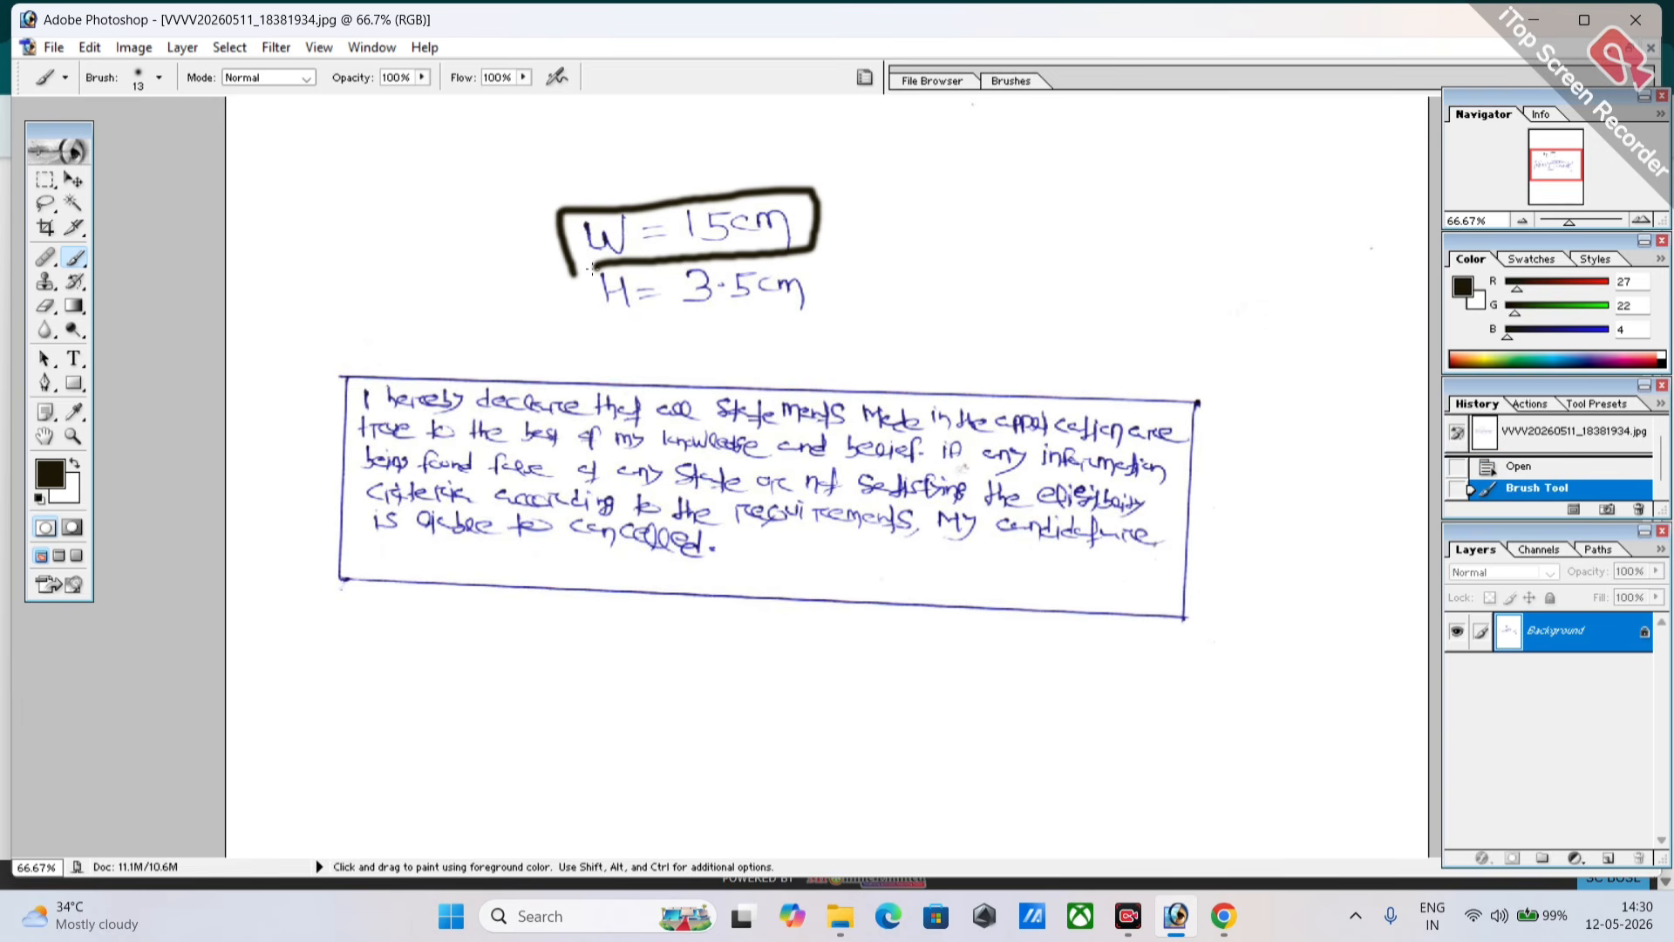
{"action": "mouse_move", "coordinate": [698, 253]}
{"action": "left_mouse_down"}
{"action": "mouse_move", "coordinate": [795, 247]}
{"action": "mouse_move", "coordinate": [723, 250]}
{"action": "left_mouse_up"}
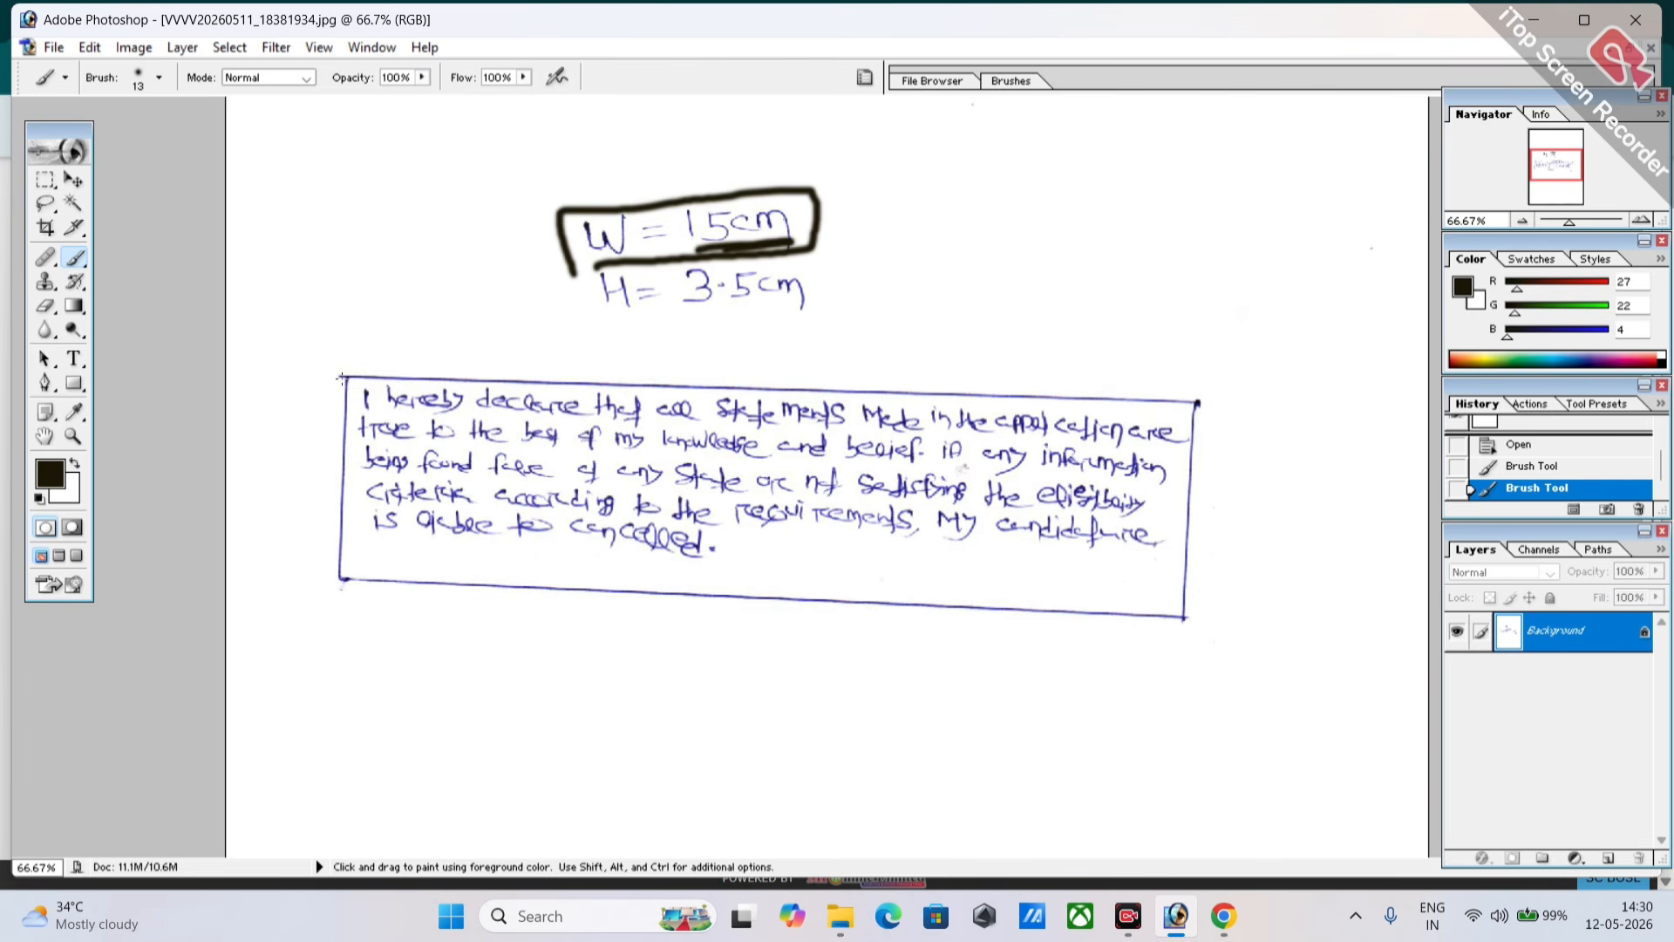
Step: Trace the declaration box's border with the brush, underline the 3.5 cm height note and draw arrows at the box's two upper corners
{"action": "left_click_drag", "start_coordinate": [340, 377], "coordinate": [1210, 403]}
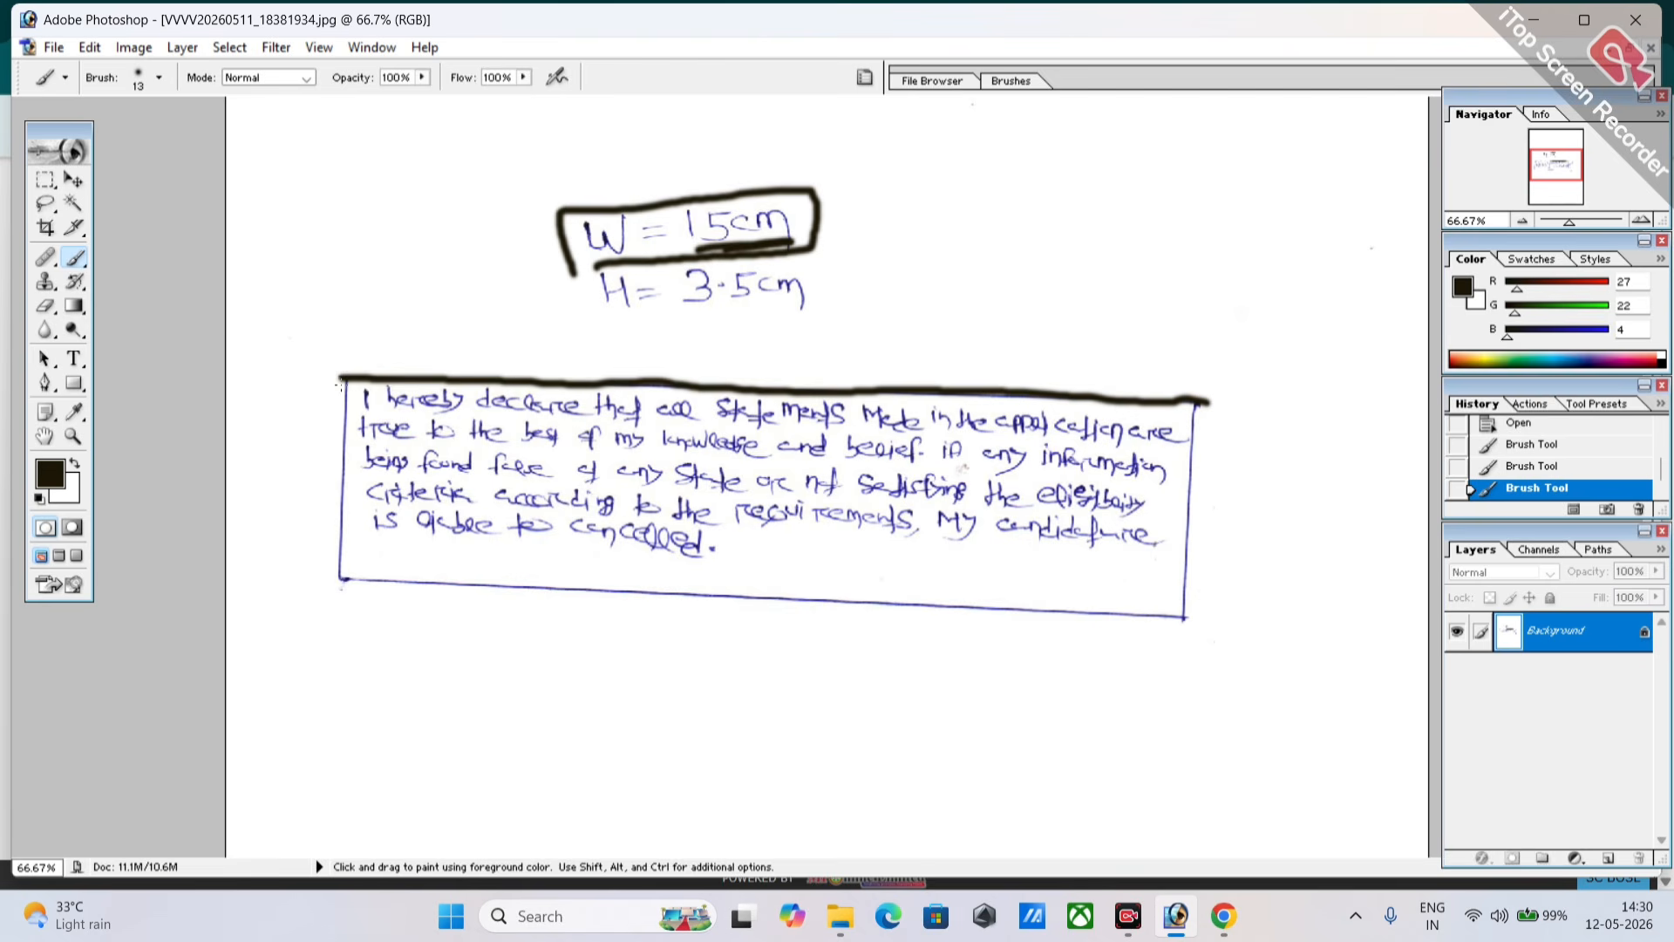
{"action": "left_click_drag", "start_coordinate": [340, 386], "coordinate": [340, 580]}
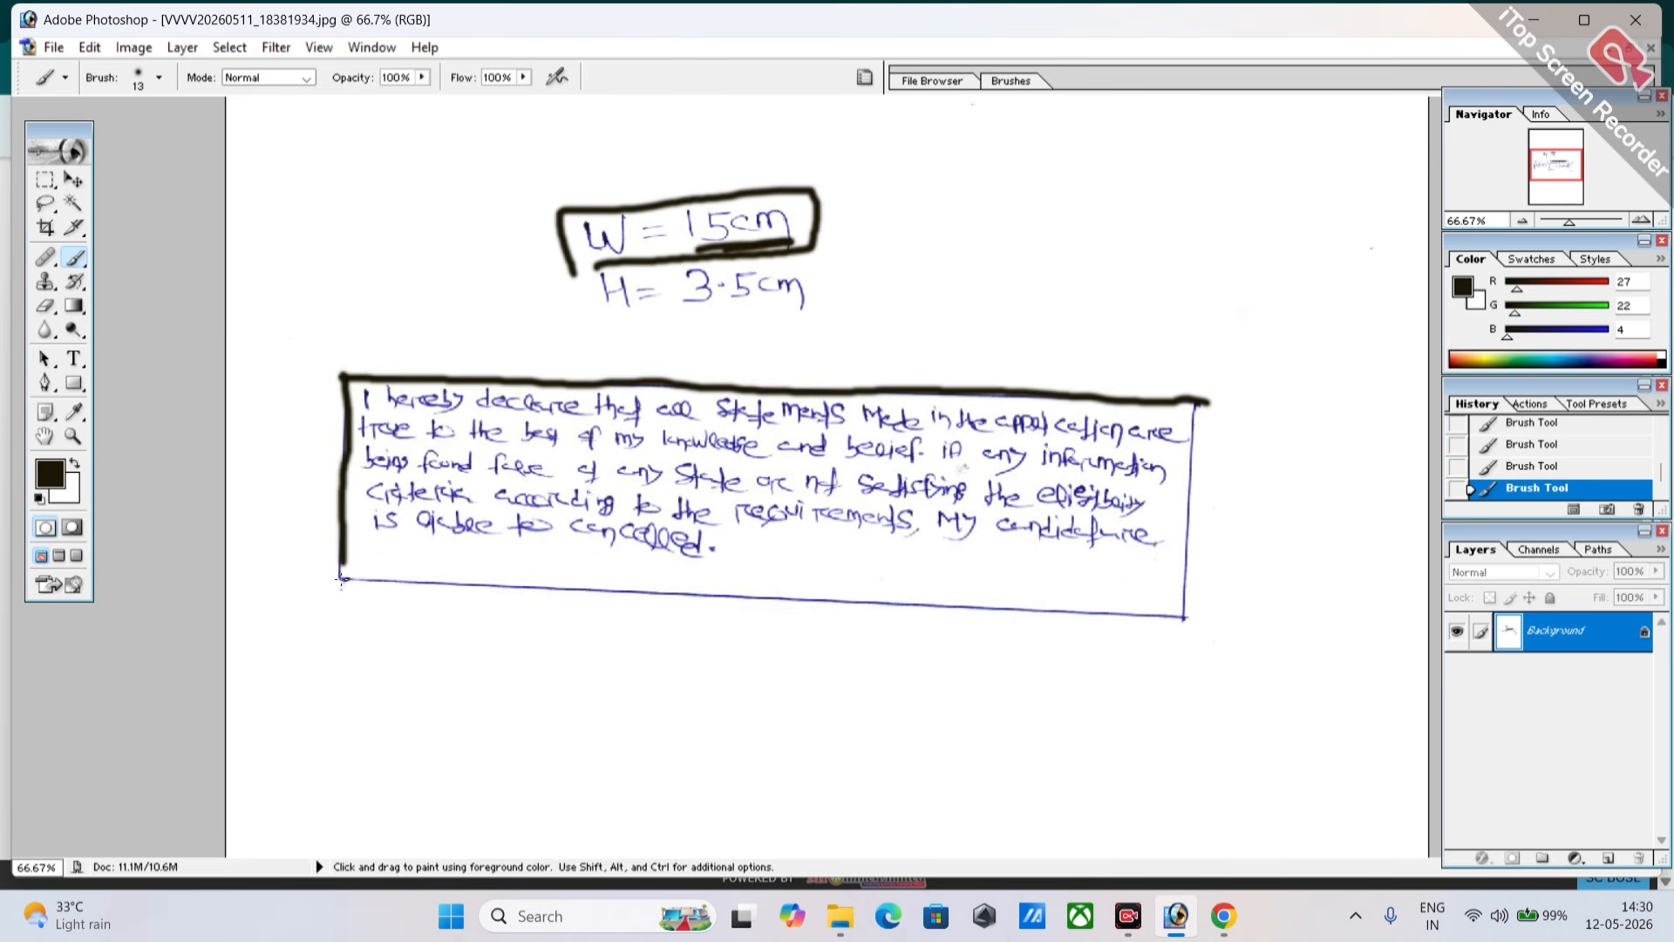
{"action": "left_click_drag", "start_coordinate": [691, 315], "coordinate": [781, 318]}
{"action": "mouse_move", "coordinate": [340, 577]}
{"action": "left_mouse_down"}
{"action": "mouse_move", "coordinate": [1182, 615]}
{"action": "mouse_move", "coordinate": [1191, 406]}
{"action": "left_mouse_up"}
{"action": "left_click_drag", "start_coordinate": [1172, 349], "coordinate": [1151, 426]}
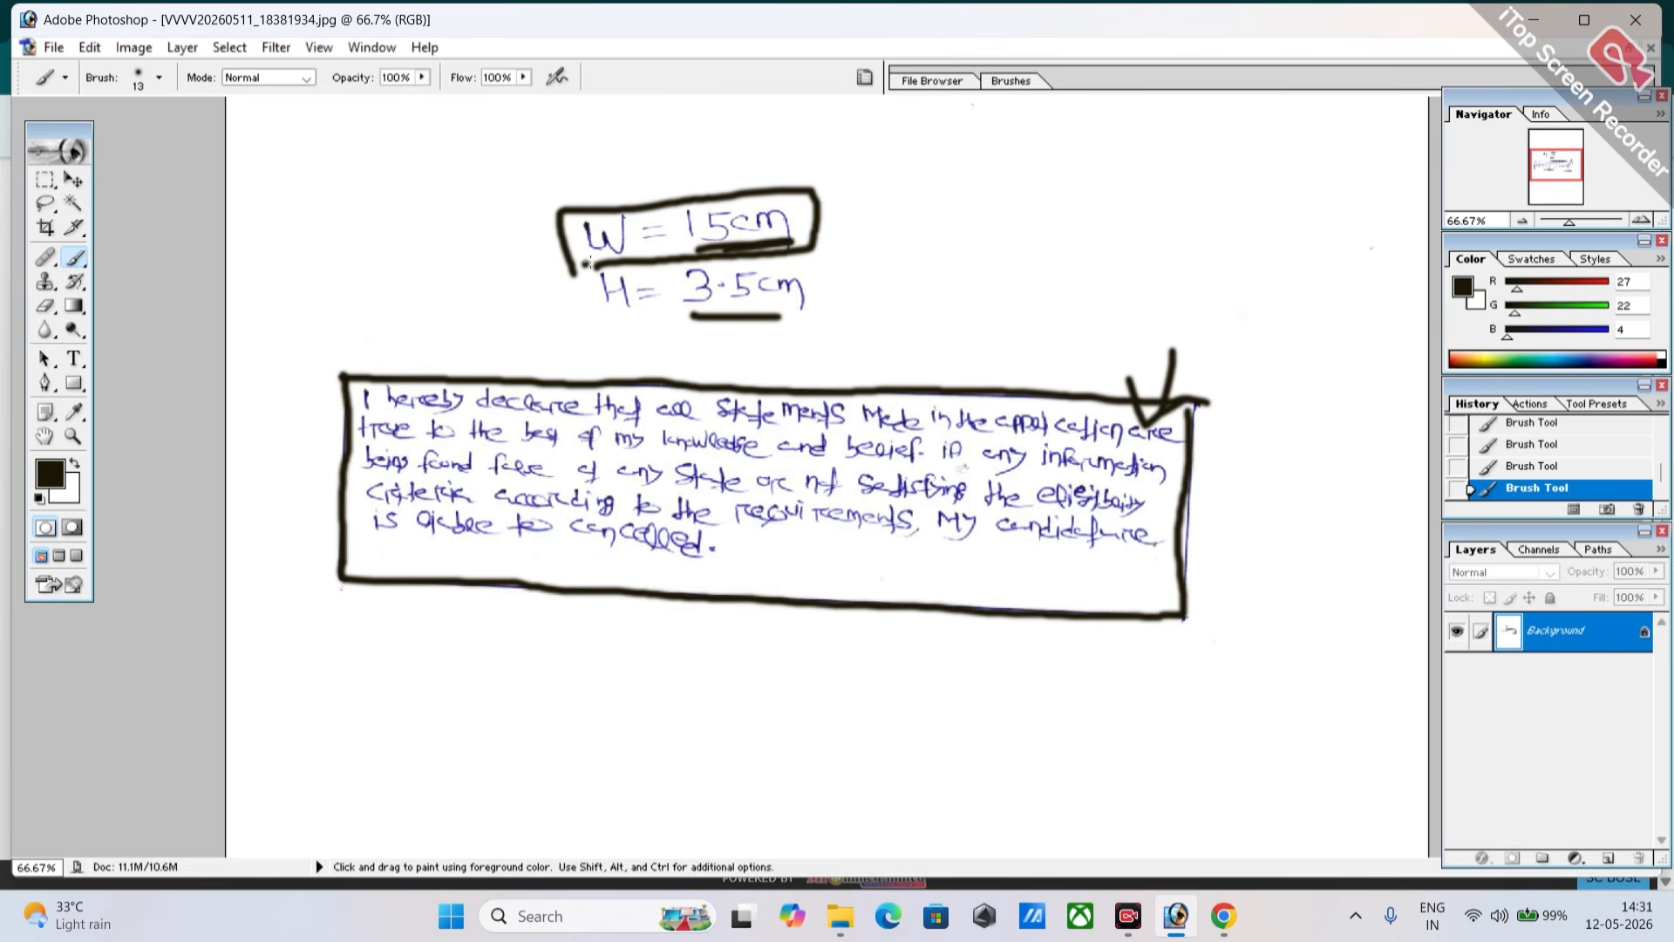
{"action": "left_click_drag", "start_coordinate": [587, 262], "coordinate": [790, 253]}
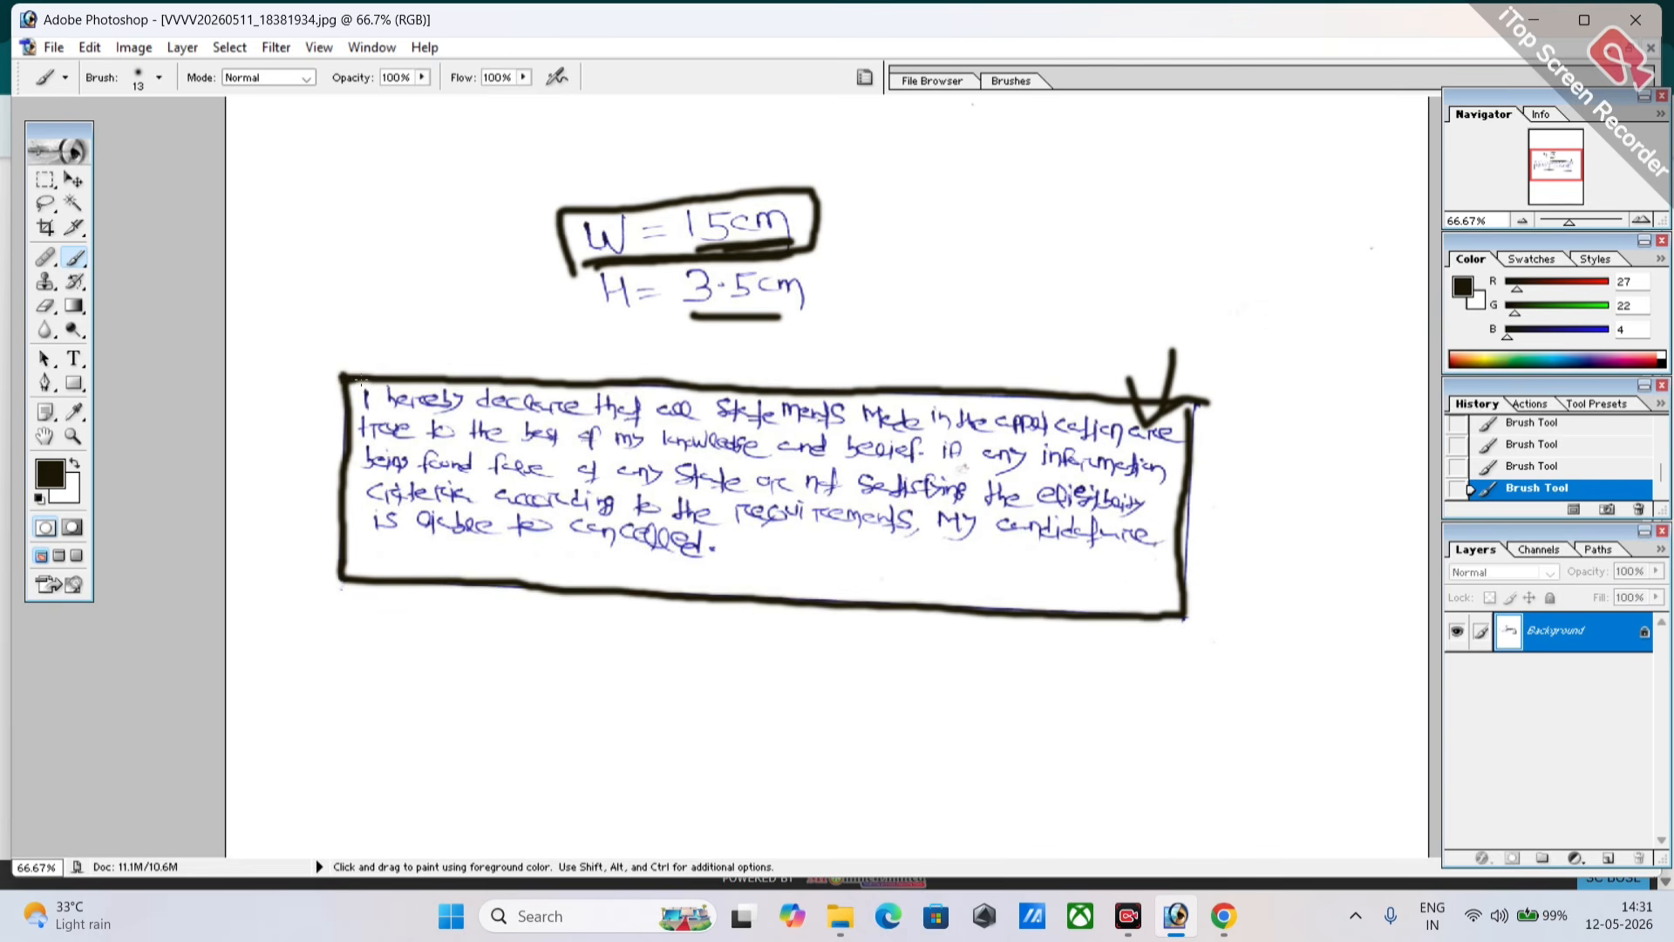
{"action": "left_click_drag", "start_coordinate": [358, 381], "coordinate": [824, 398]}
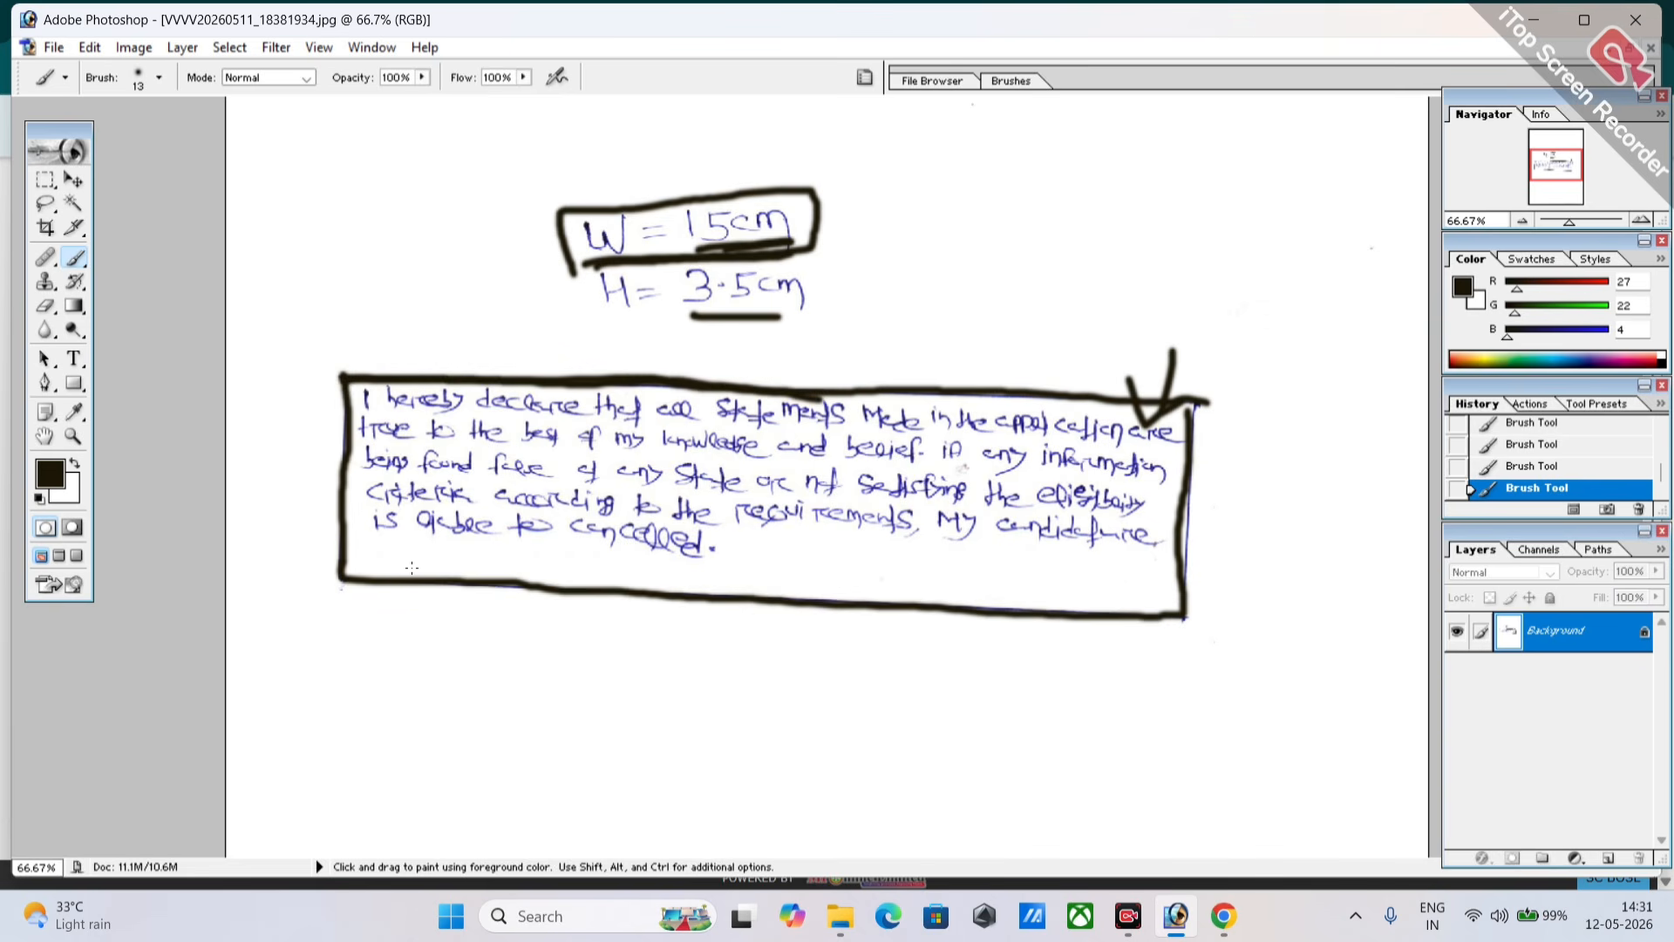
{"action": "left_click_drag", "start_coordinate": [398, 295], "coordinate": [399, 353]}
{"action": "left_click_drag", "start_coordinate": [381, 313], "coordinate": [425, 347]}
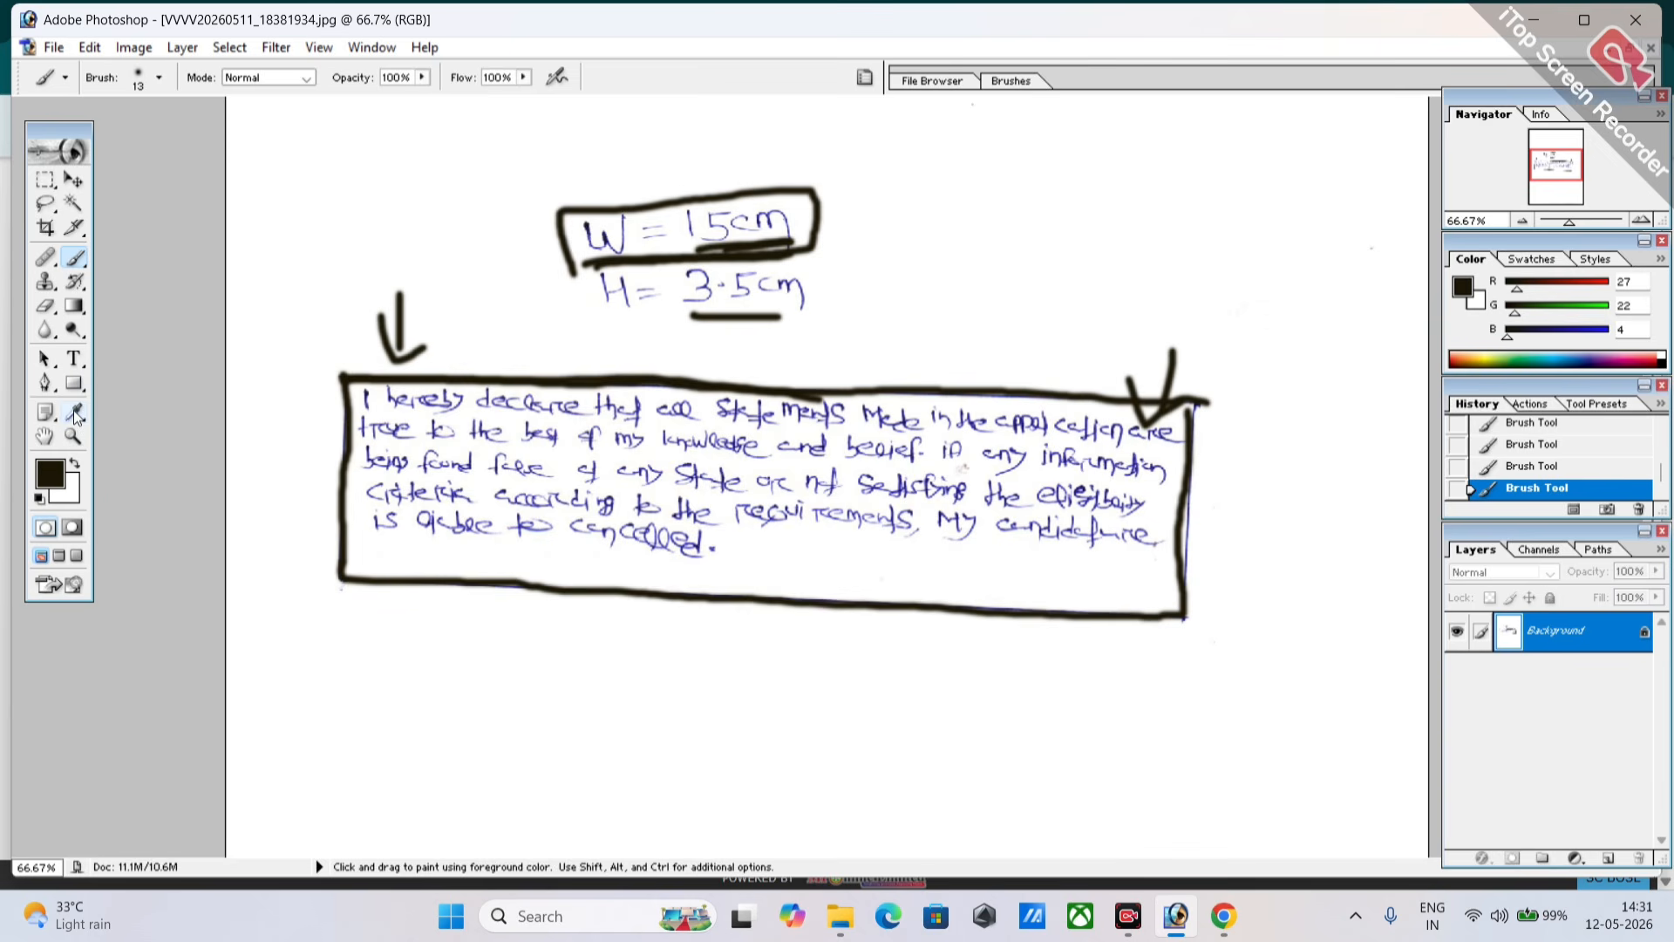
{"action": "key", "text": "ctrl"}
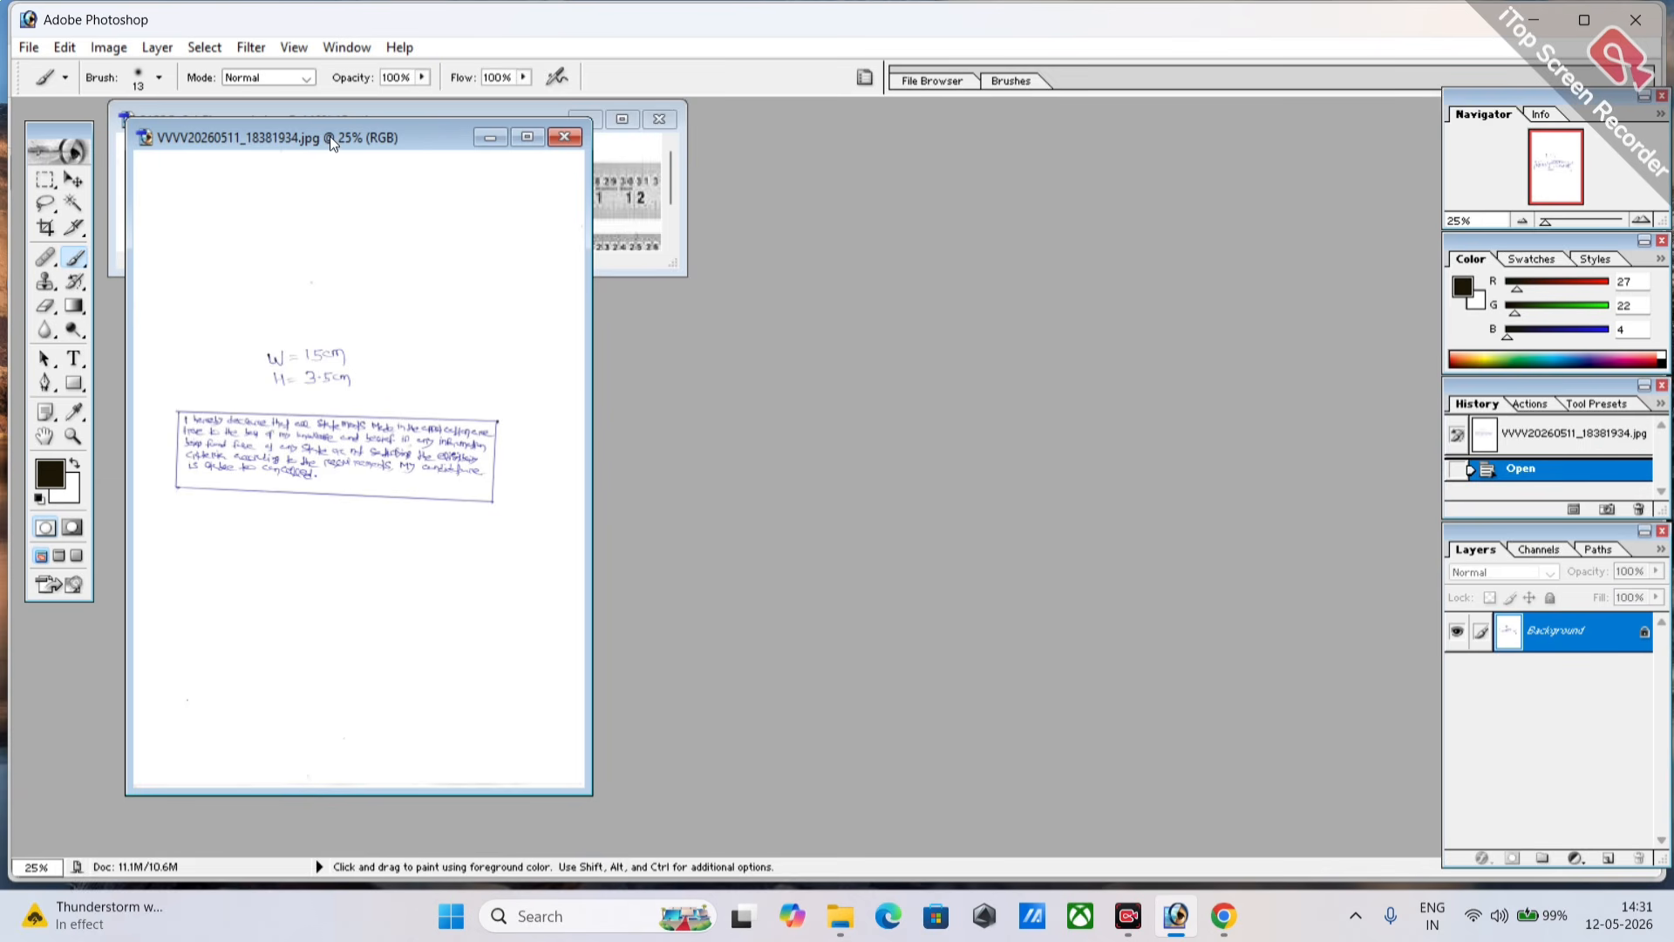
Step: Move the declaration scan aside, enlarge the ruler image 3155Cp3-bEL_grande.jpg and mark the upper ruler's 9 with a brush dab
{"action": "left_click_drag", "start_coordinate": [331, 142], "coordinate": [782, 207]}
{"action": "left_click", "coordinate": [622, 121]}
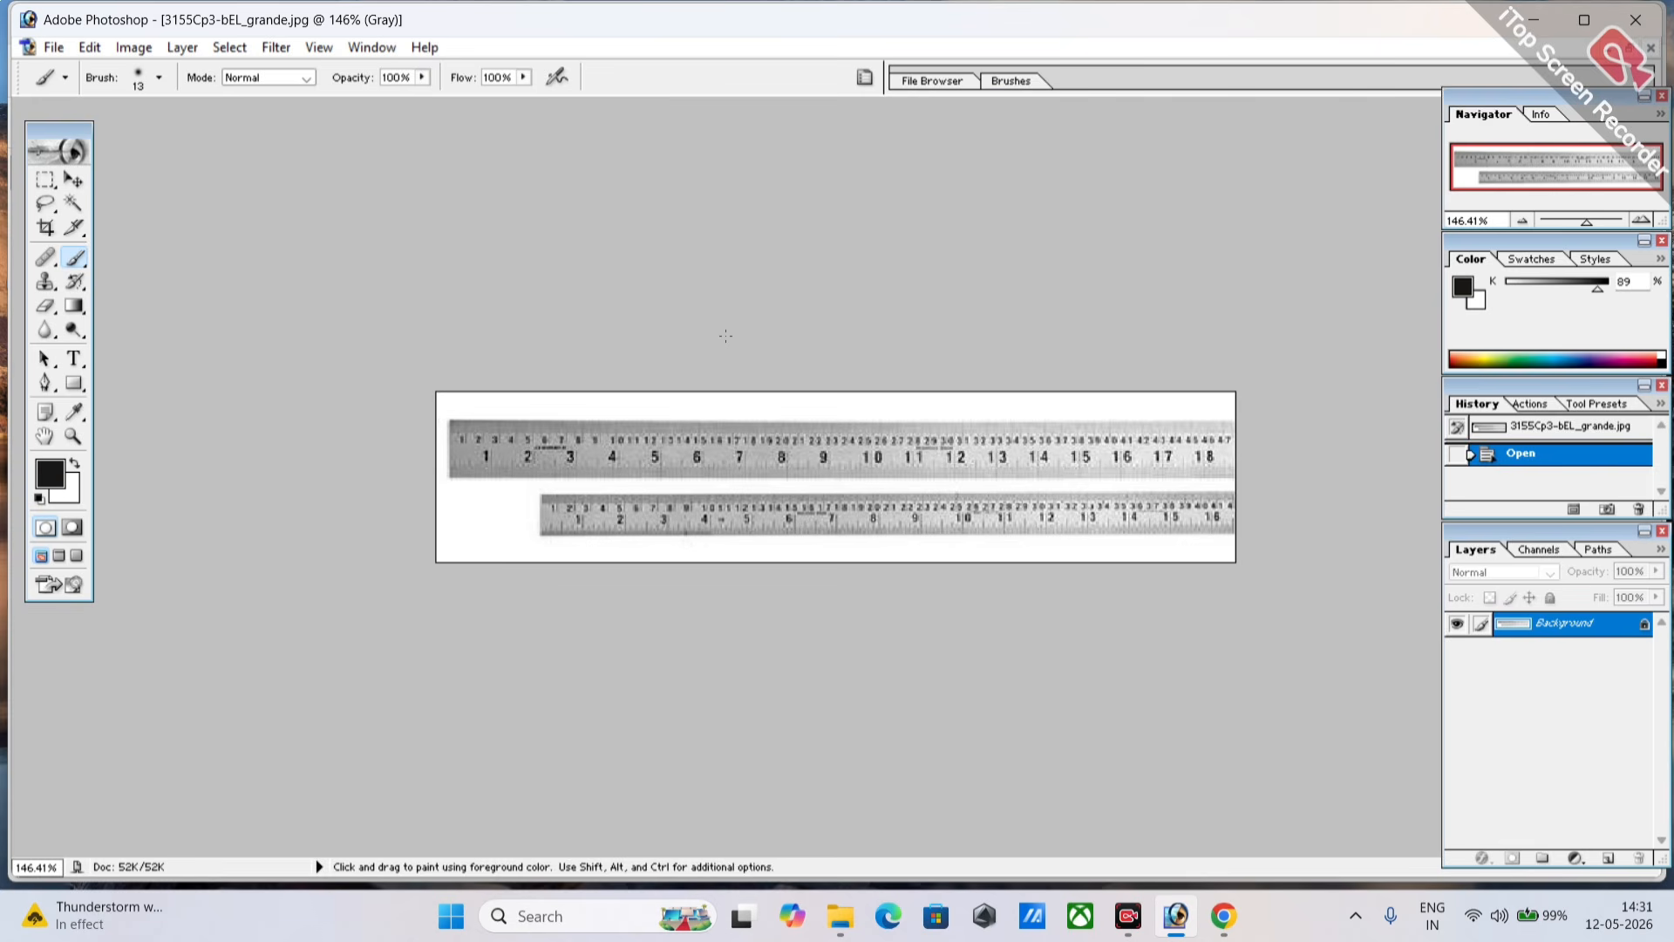
{"action": "key", "text": "ctrl+plus"}
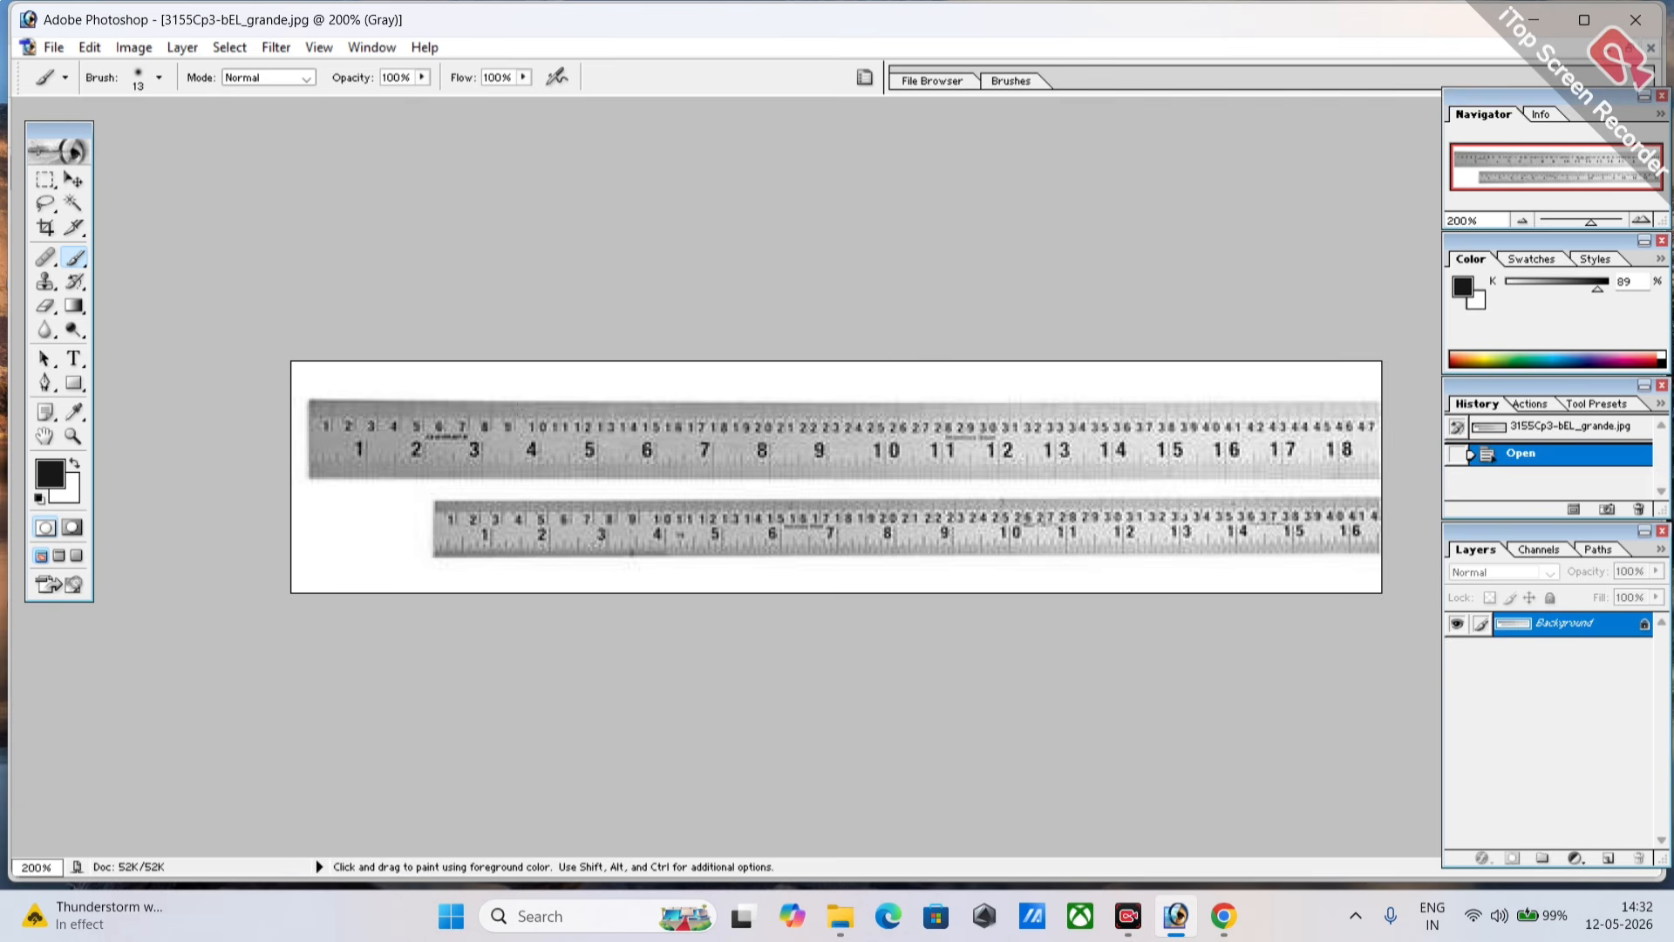
{"action": "left_click", "coordinate": [514, 422]}
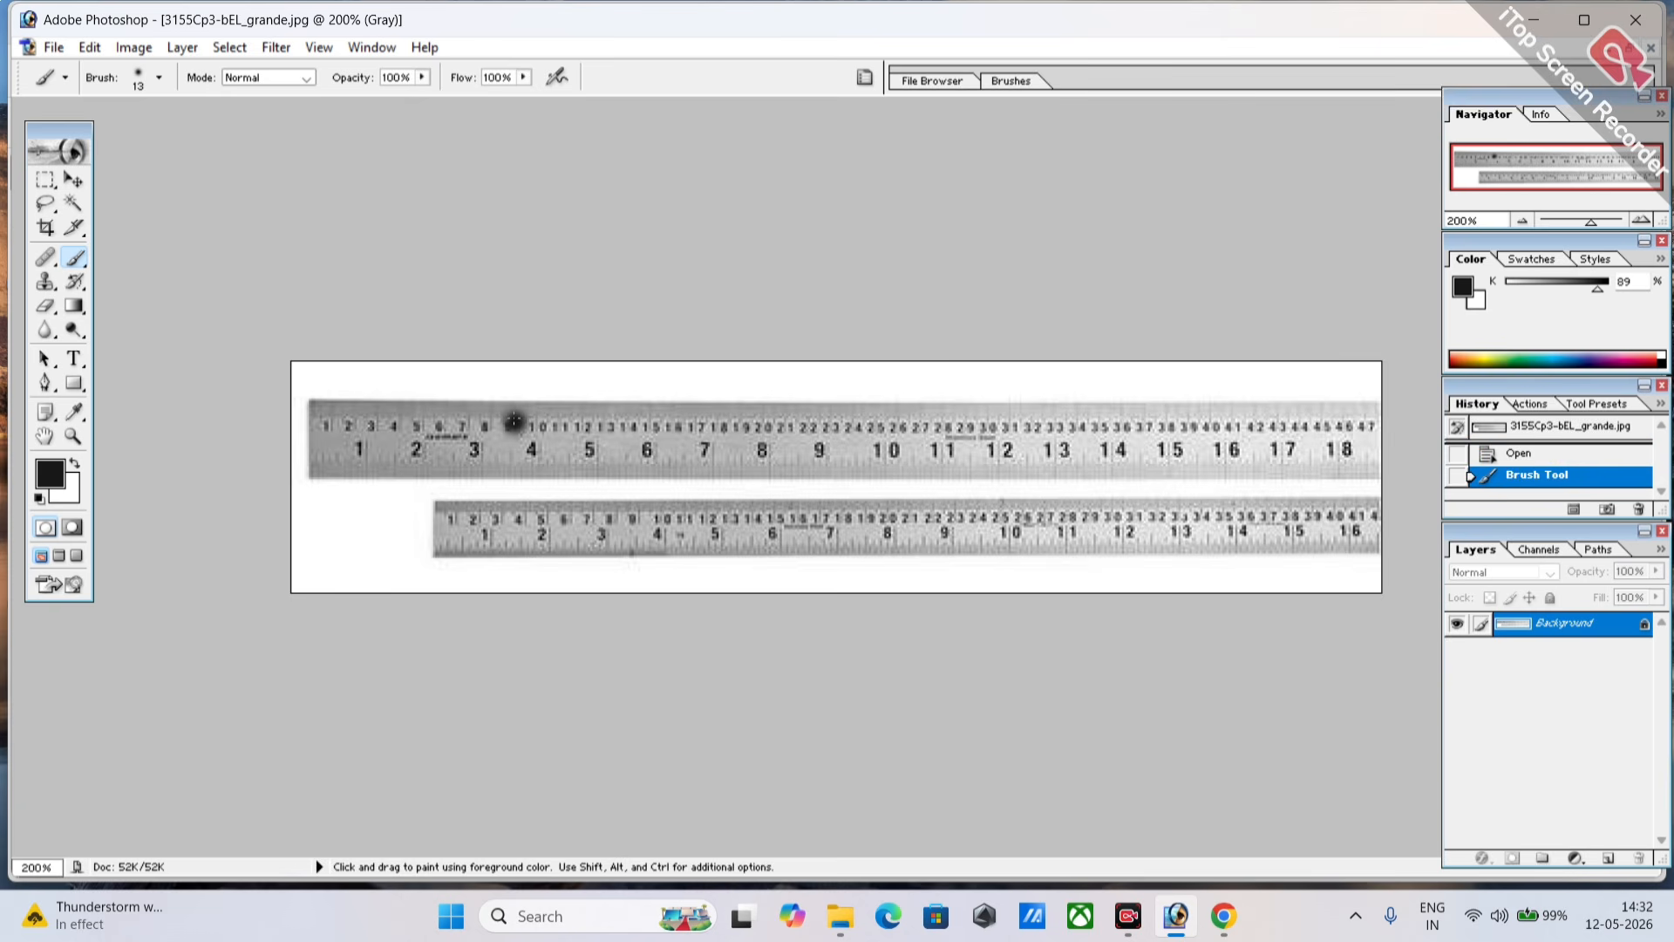
{"action": "left_click", "coordinate": [1630, 48]}
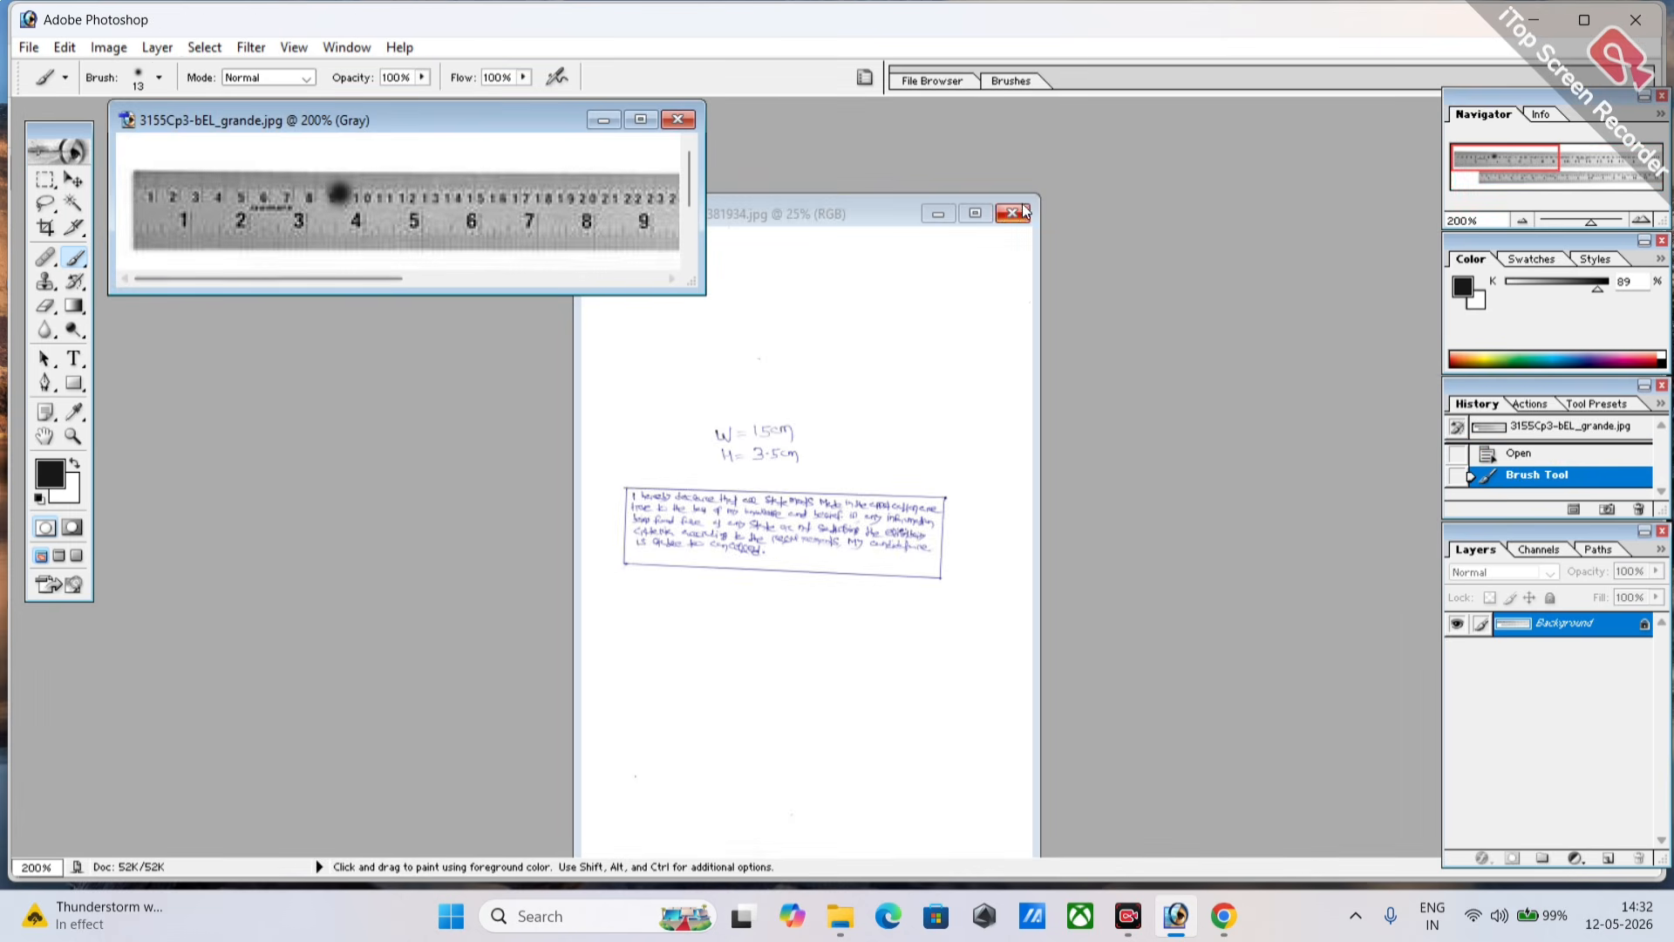
Step: Maximize the declaration scan's window and enlarge the scan to 66.67%
{"action": "double_click", "coordinate": [971, 216]}
{"action": "key", "text": "ctrl+plus"}
{"action": "key", "text": "ctrl+plus"}
{"action": "key", "text": "ctrl+plus"}
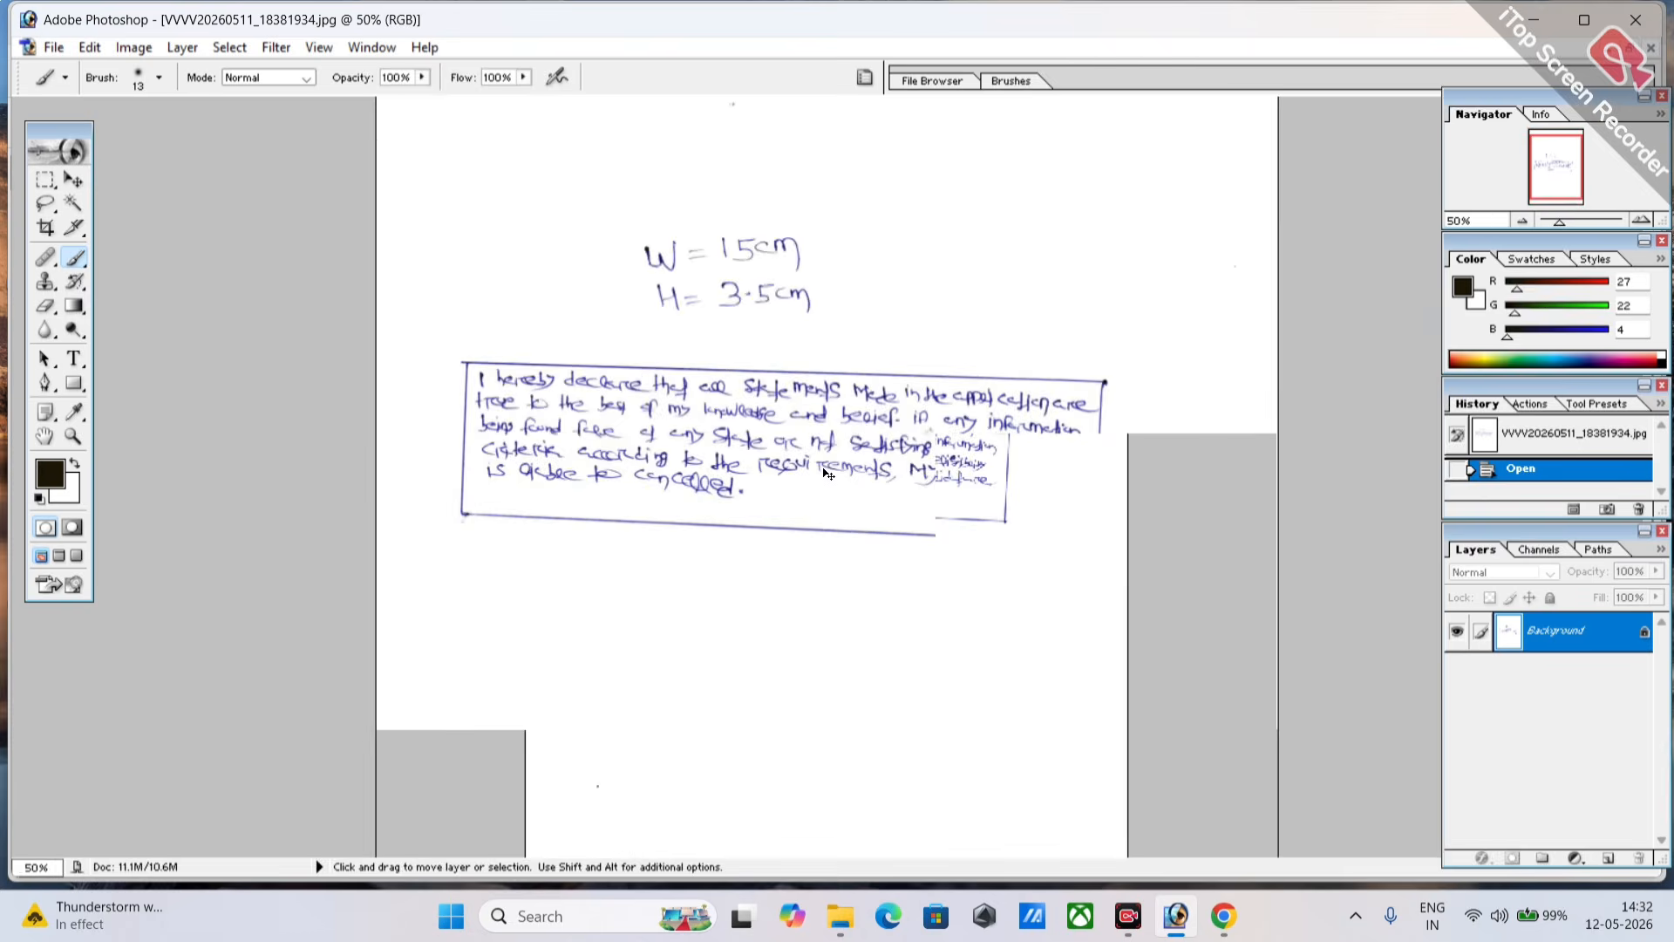
Step: Try to crop the scan tightly along the declaration box's border with a slightly rotated frame, and undo the crop
{"action": "left_click", "coordinate": [46, 228]}
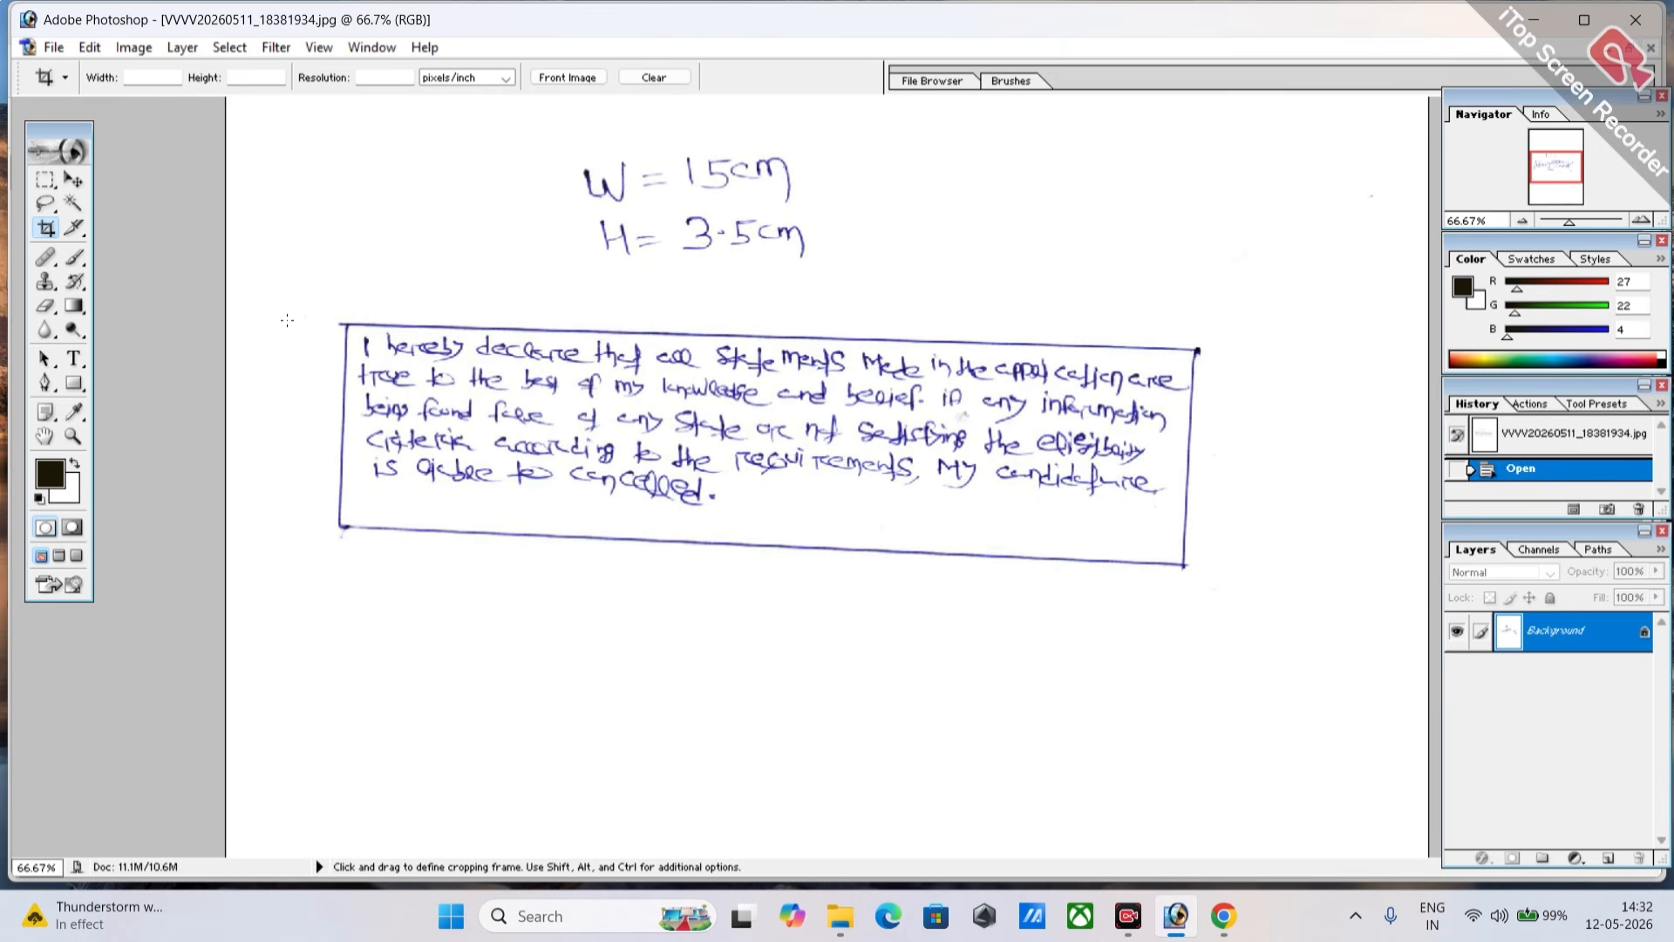
{"action": "left_click_drag", "start_coordinate": [343, 323], "coordinate": [1227, 555]}
{"action": "left_click_drag", "start_coordinate": [1046, 323], "coordinate": [1048, 340]}
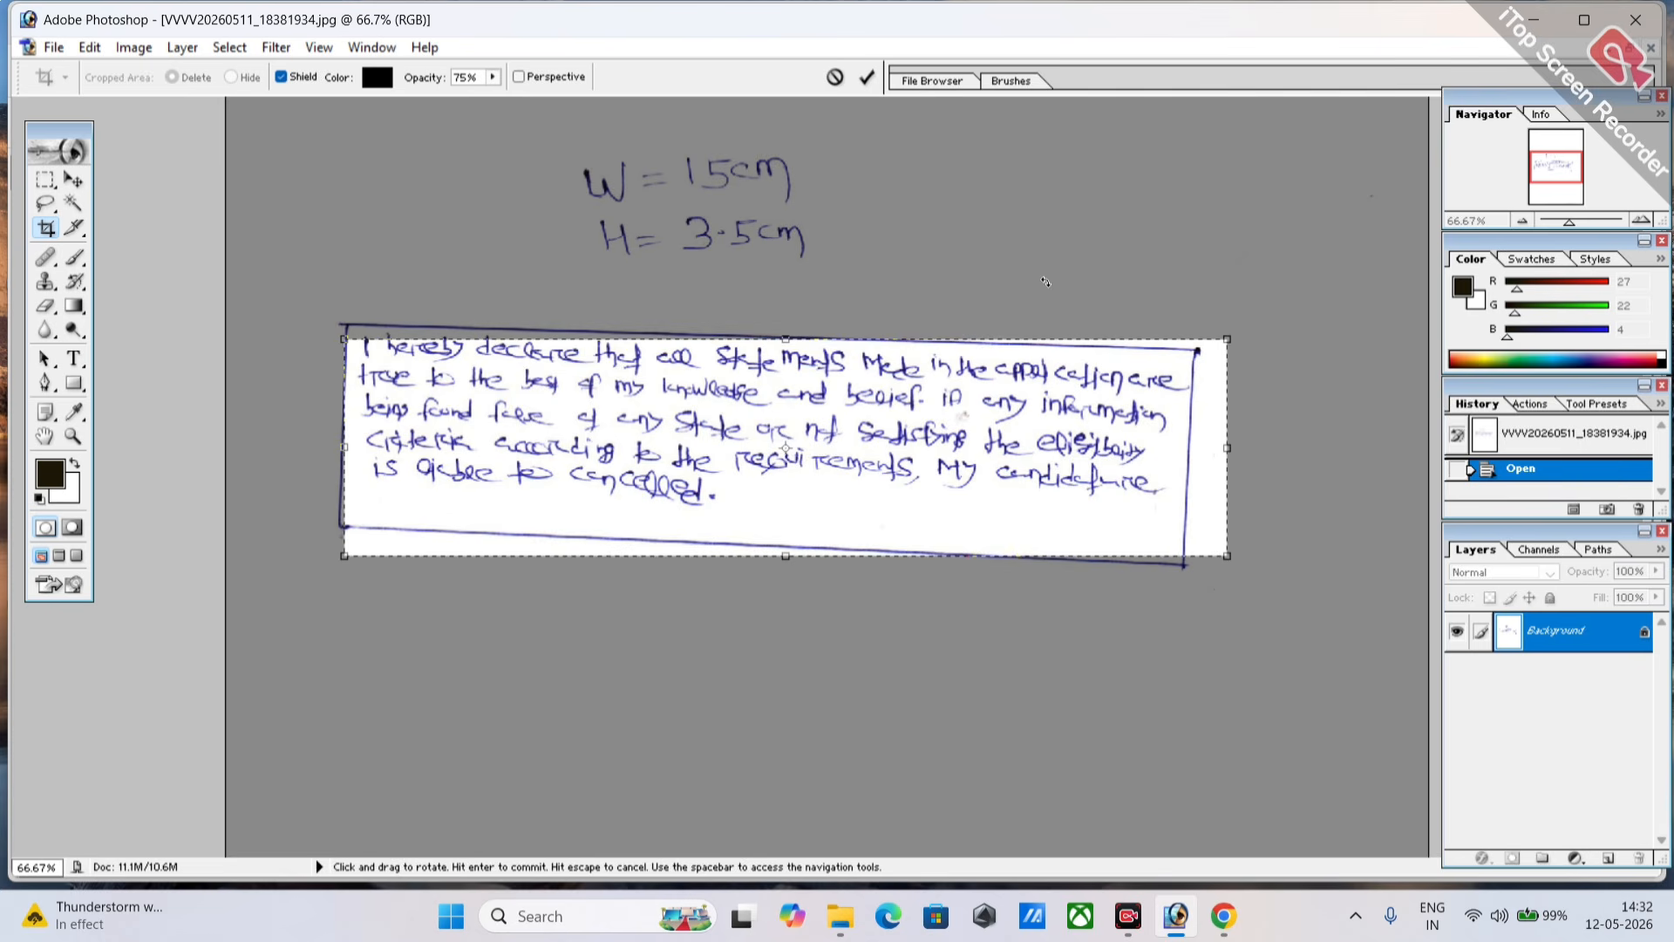
{"action": "left_click_drag", "start_coordinate": [1047, 280], "coordinate": [1051, 295]}
{"action": "left_click_drag", "start_coordinate": [781, 556], "coordinate": [781, 543]}
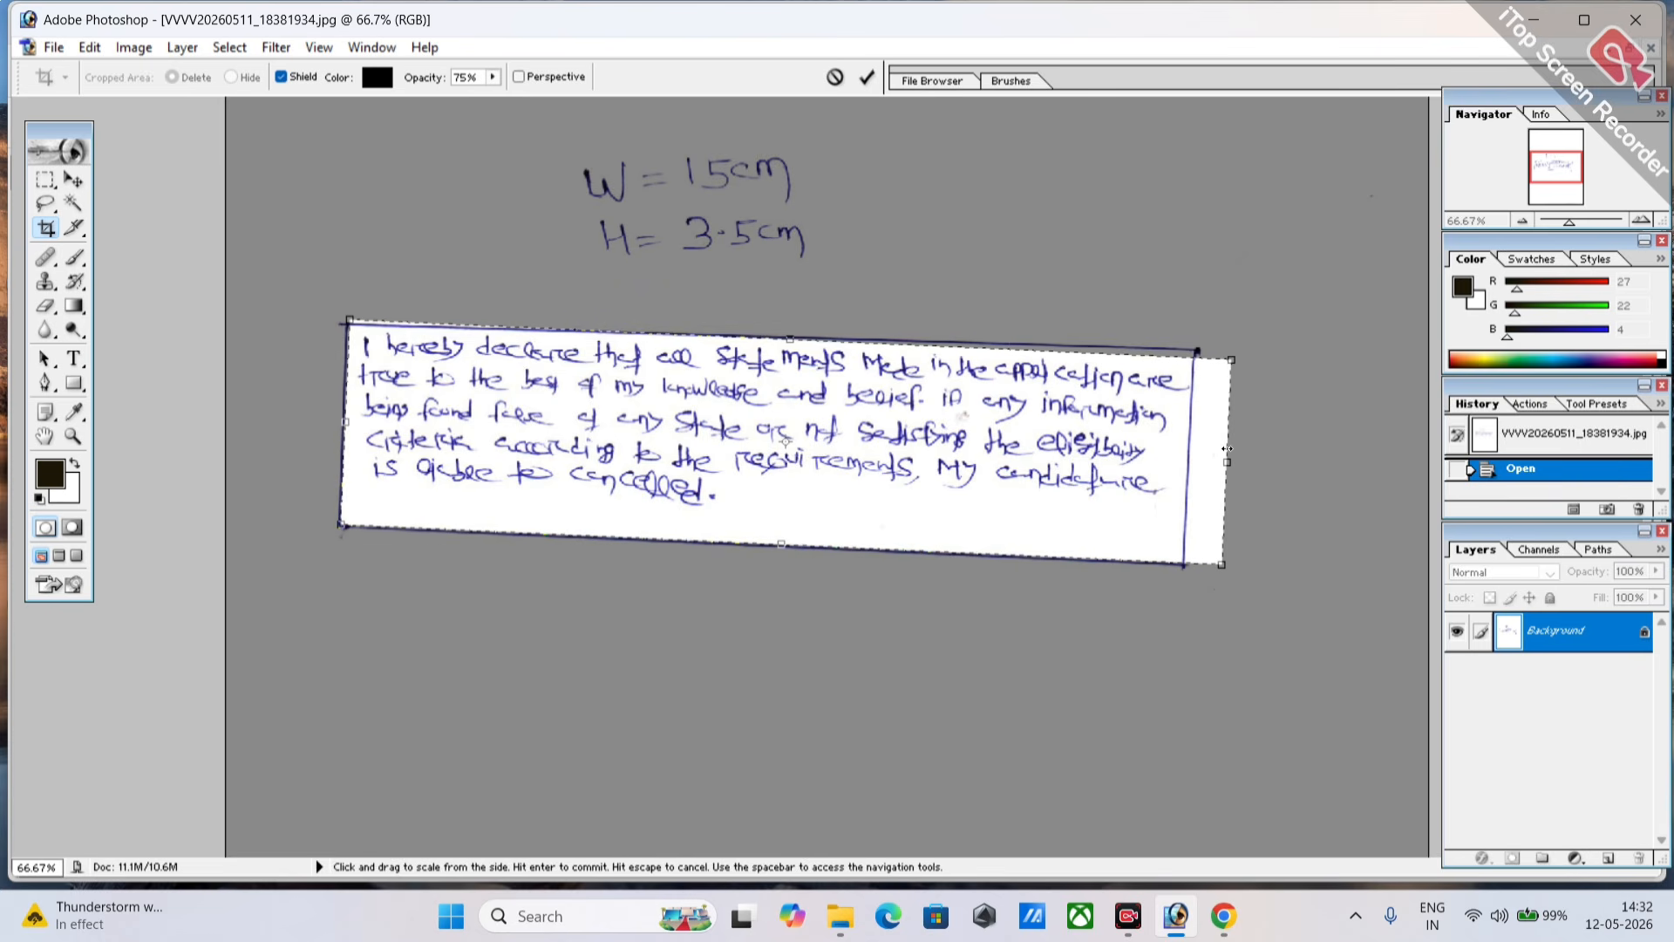
{"action": "left_click_drag", "start_coordinate": [1227, 461], "coordinate": [1185, 450]}
{"action": "key", "text": "Up"}
{"action": "key", "text": "Up"}
{"action": "key", "text": "Up"}
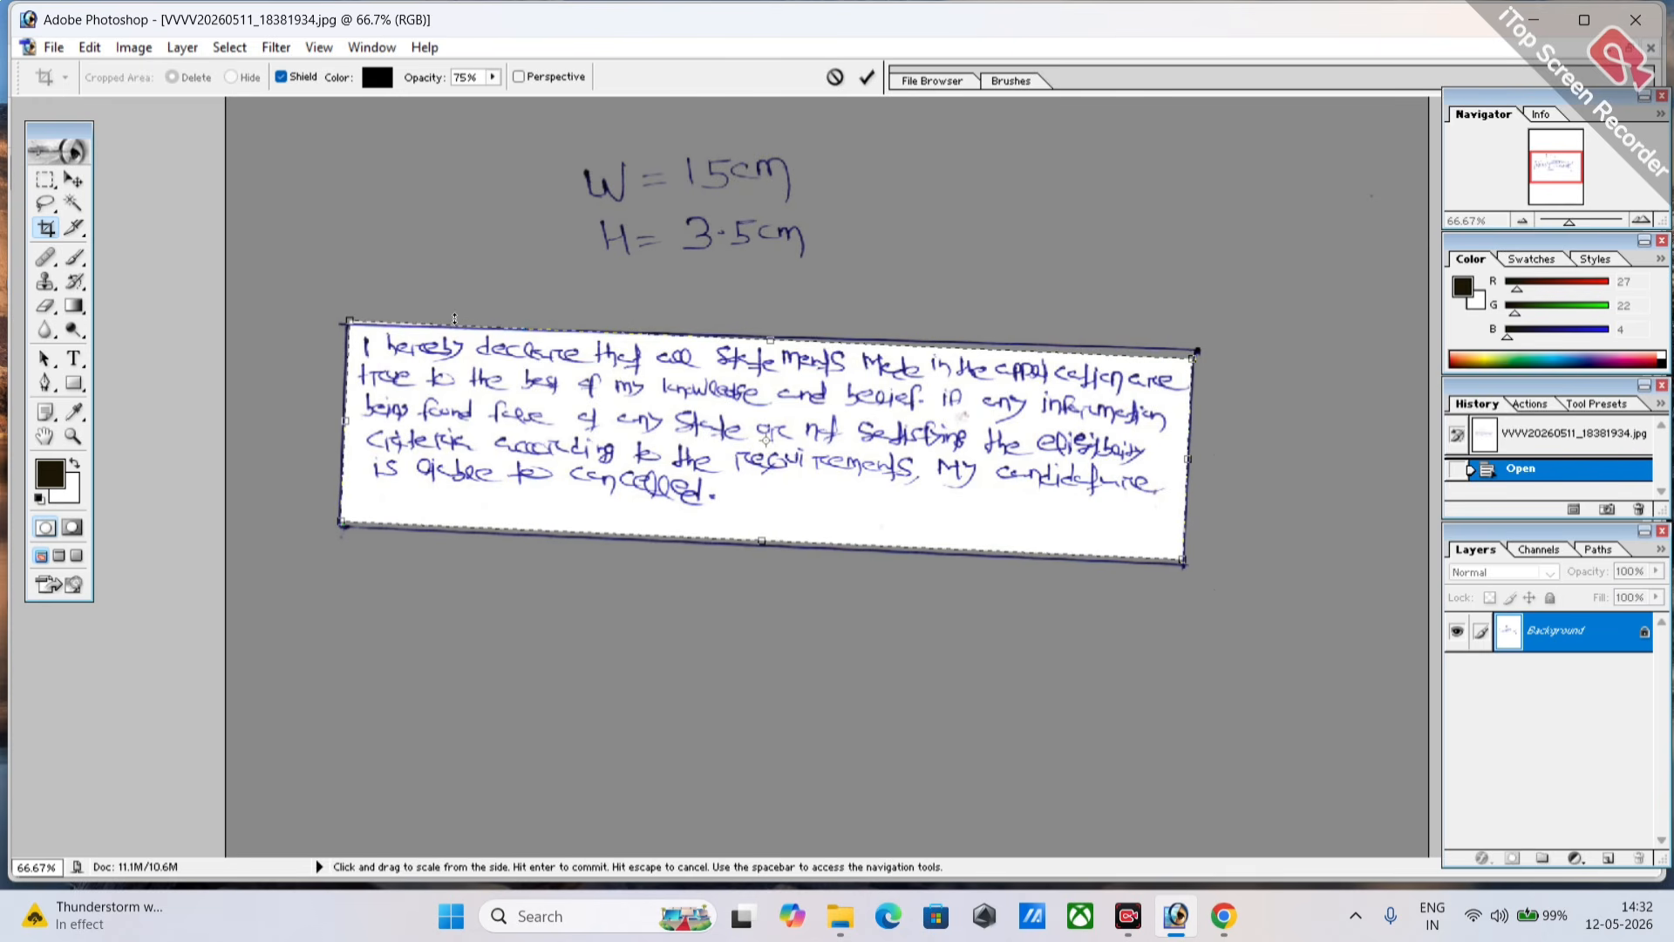
{"action": "key", "text": "Return"}
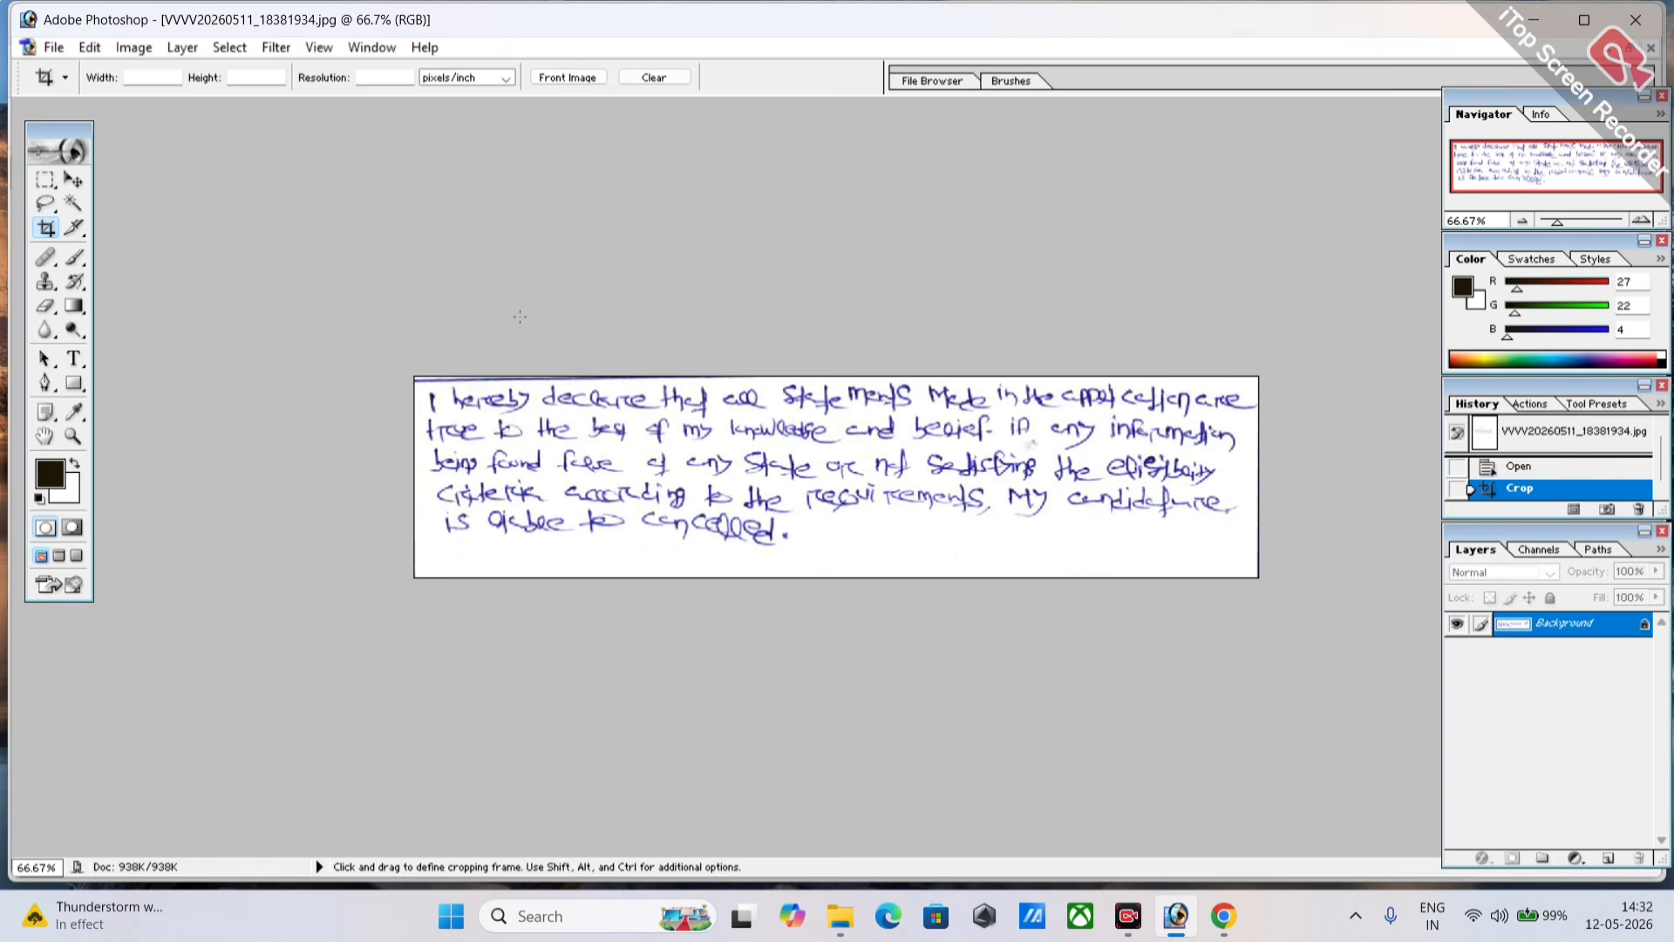
{"action": "key", "text": "ctrl+z"}
Step: Crop the scan to the declaration box with a white margin on all sides, excluding the W and H notes
{"action": "scroll", "coordinate": [582, 567], "scroll_direction": "down", "scroll_amount": 3}
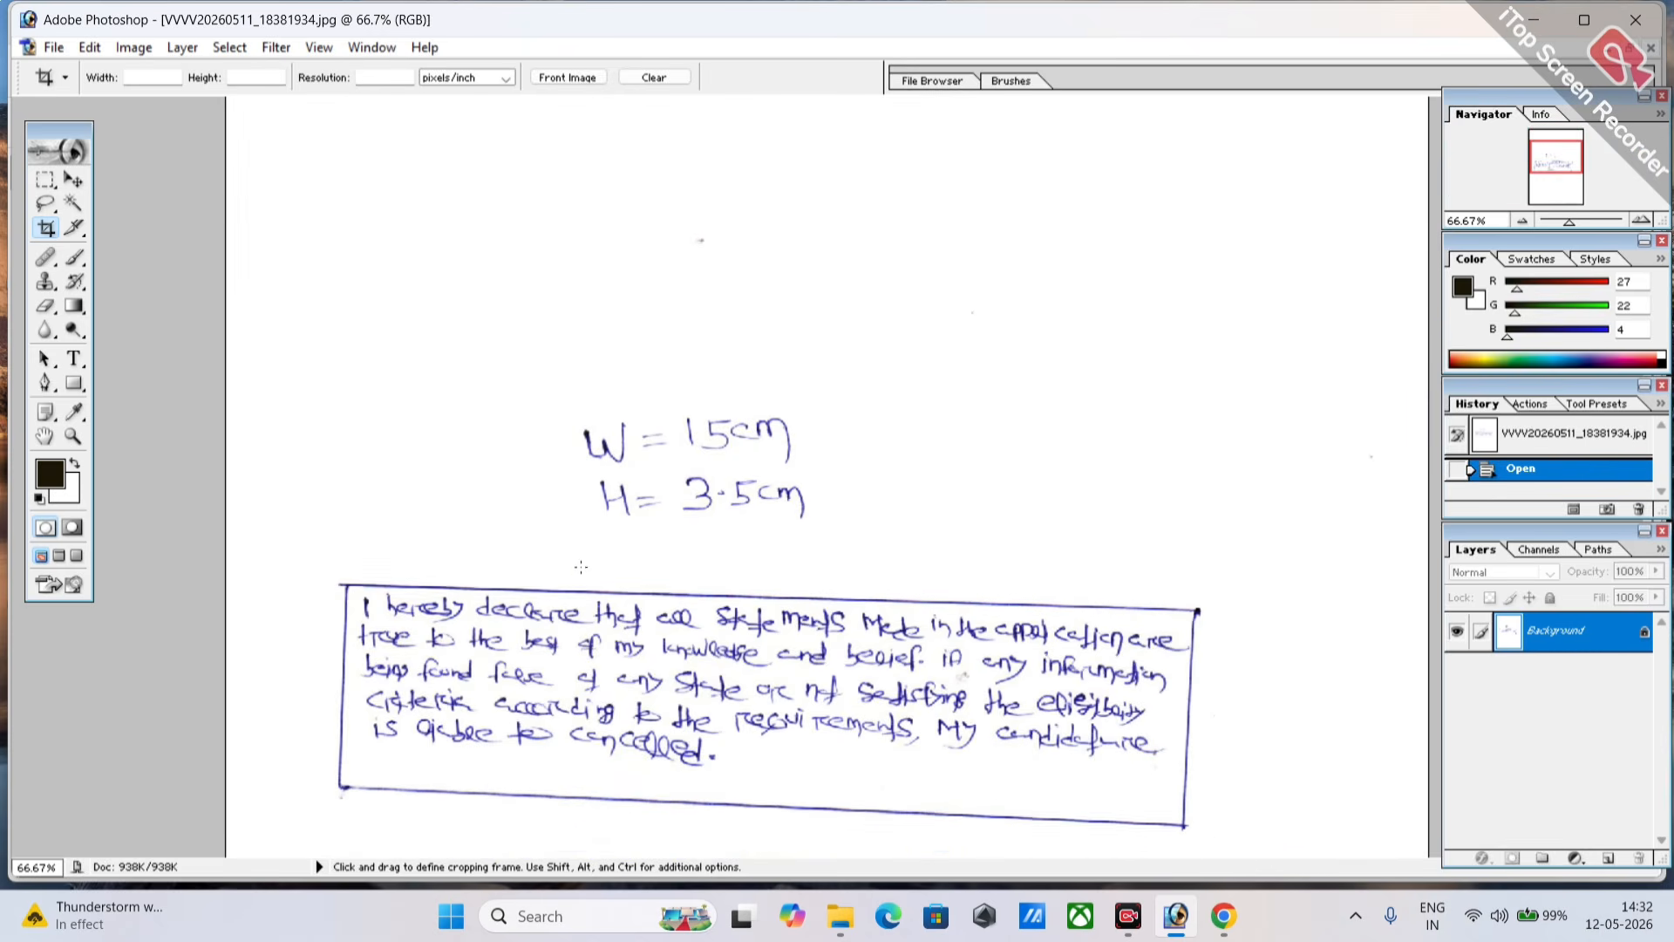
{"action": "scroll", "coordinate": [581, 567], "scroll_direction": "down", "scroll_amount": 6}
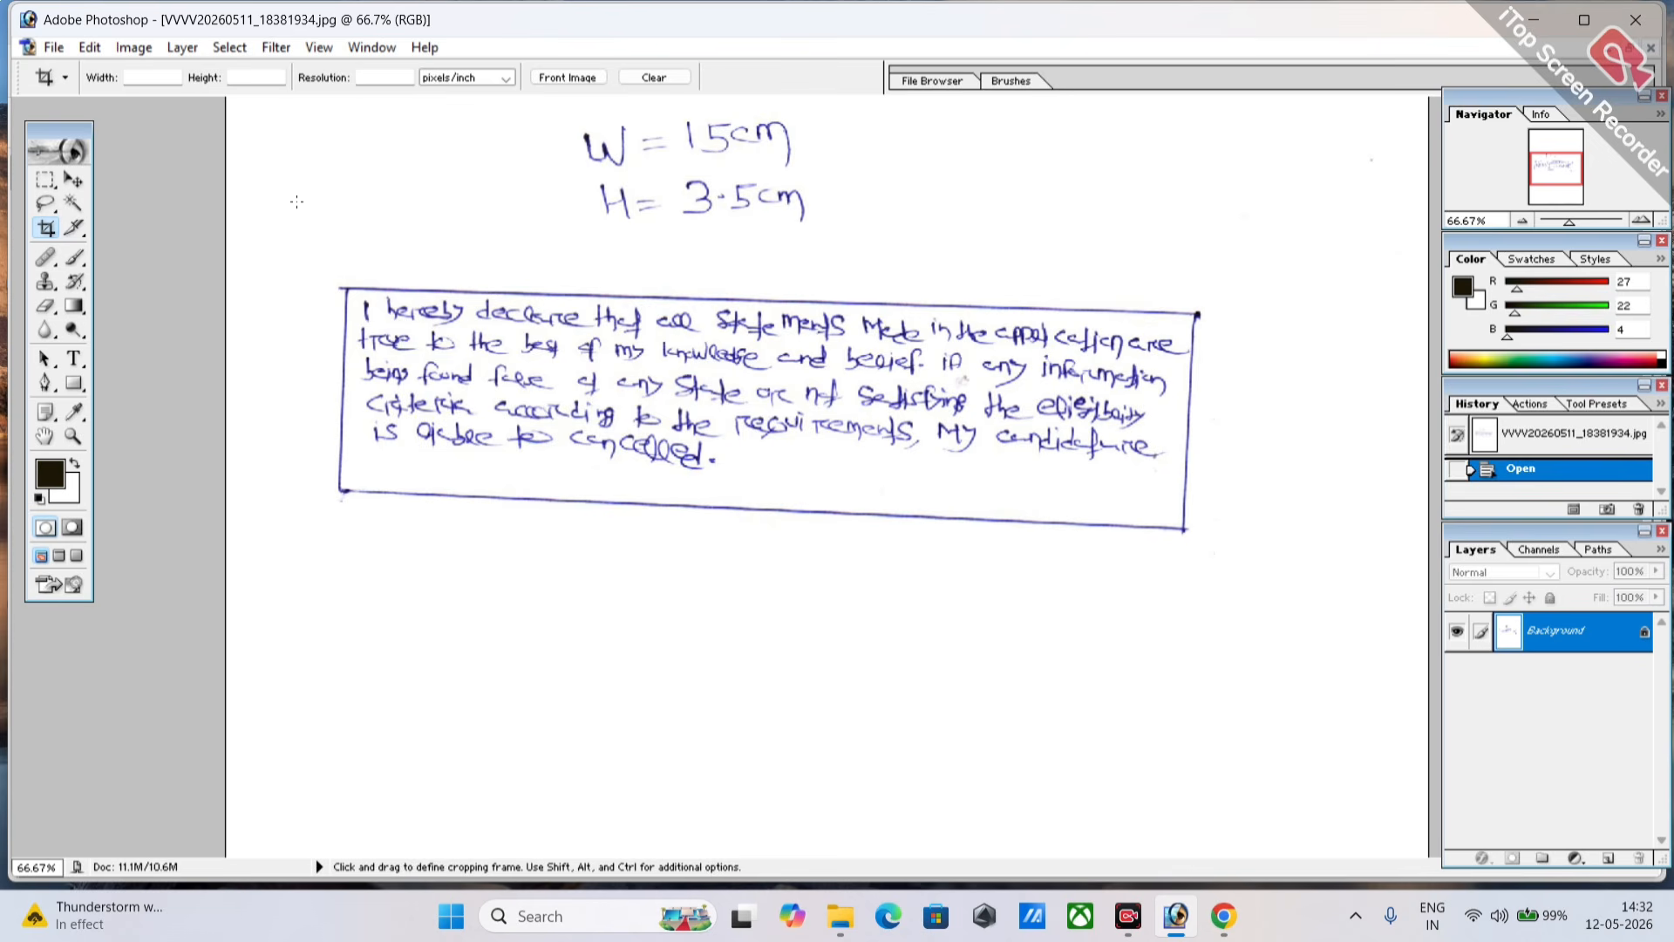
{"action": "left_click_drag", "start_coordinate": [296, 202], "coordinate": [1293, 674]}
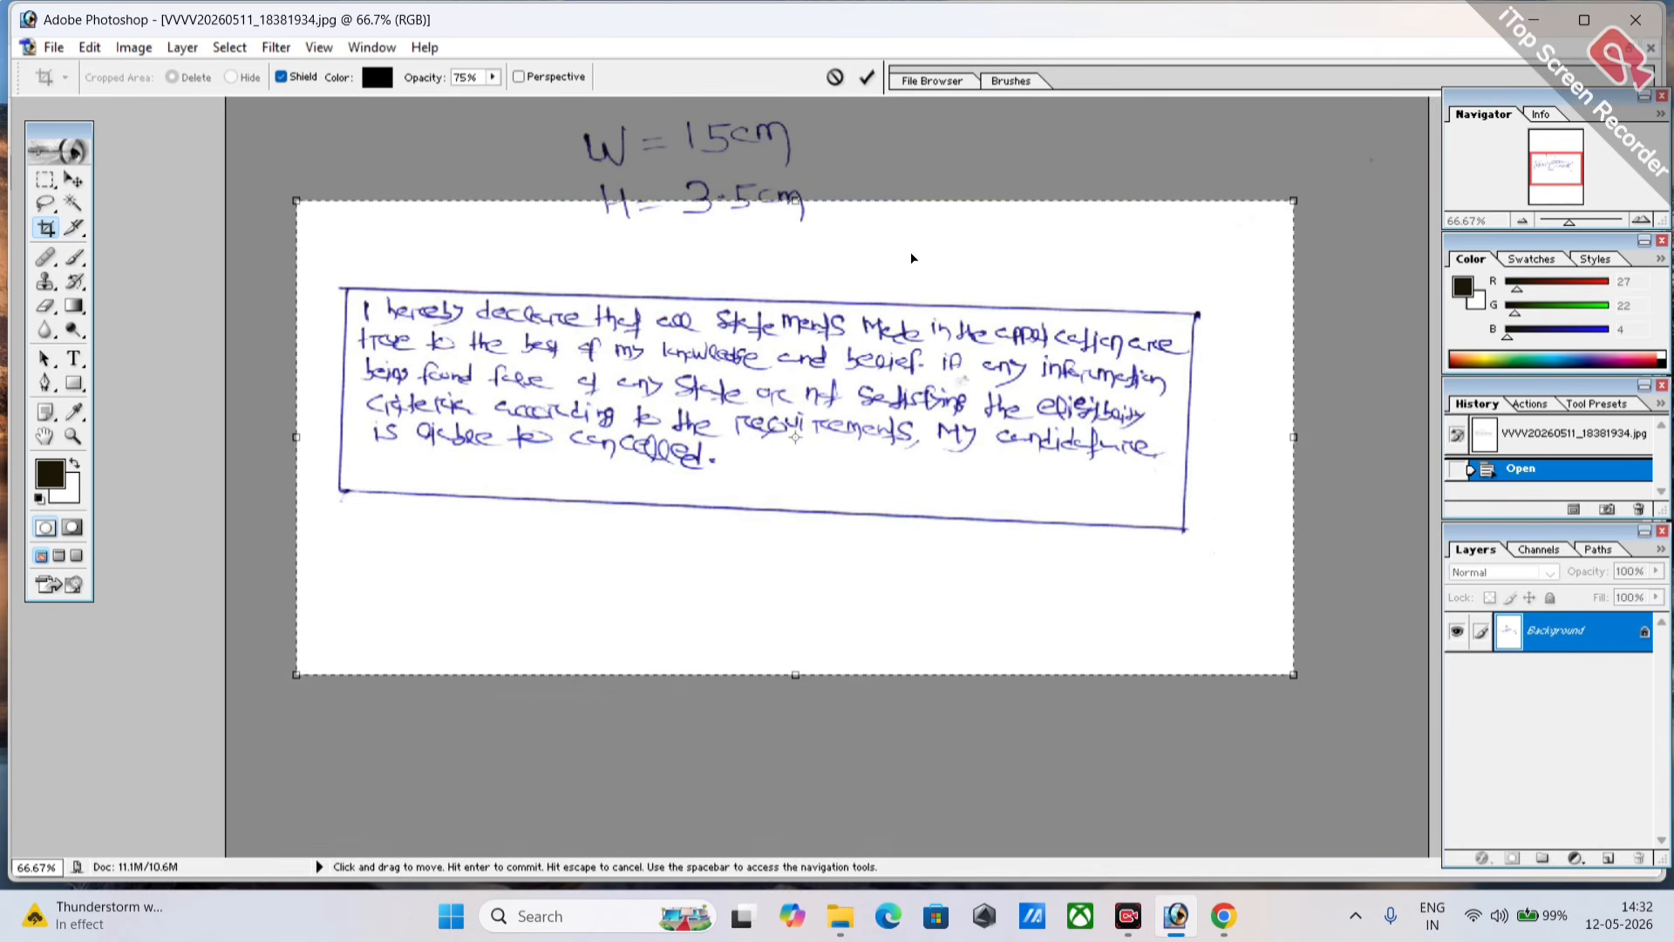
{"action": "left_click_drag", "start_coordinate": [907, 187], "coordinate": [915, 227]}
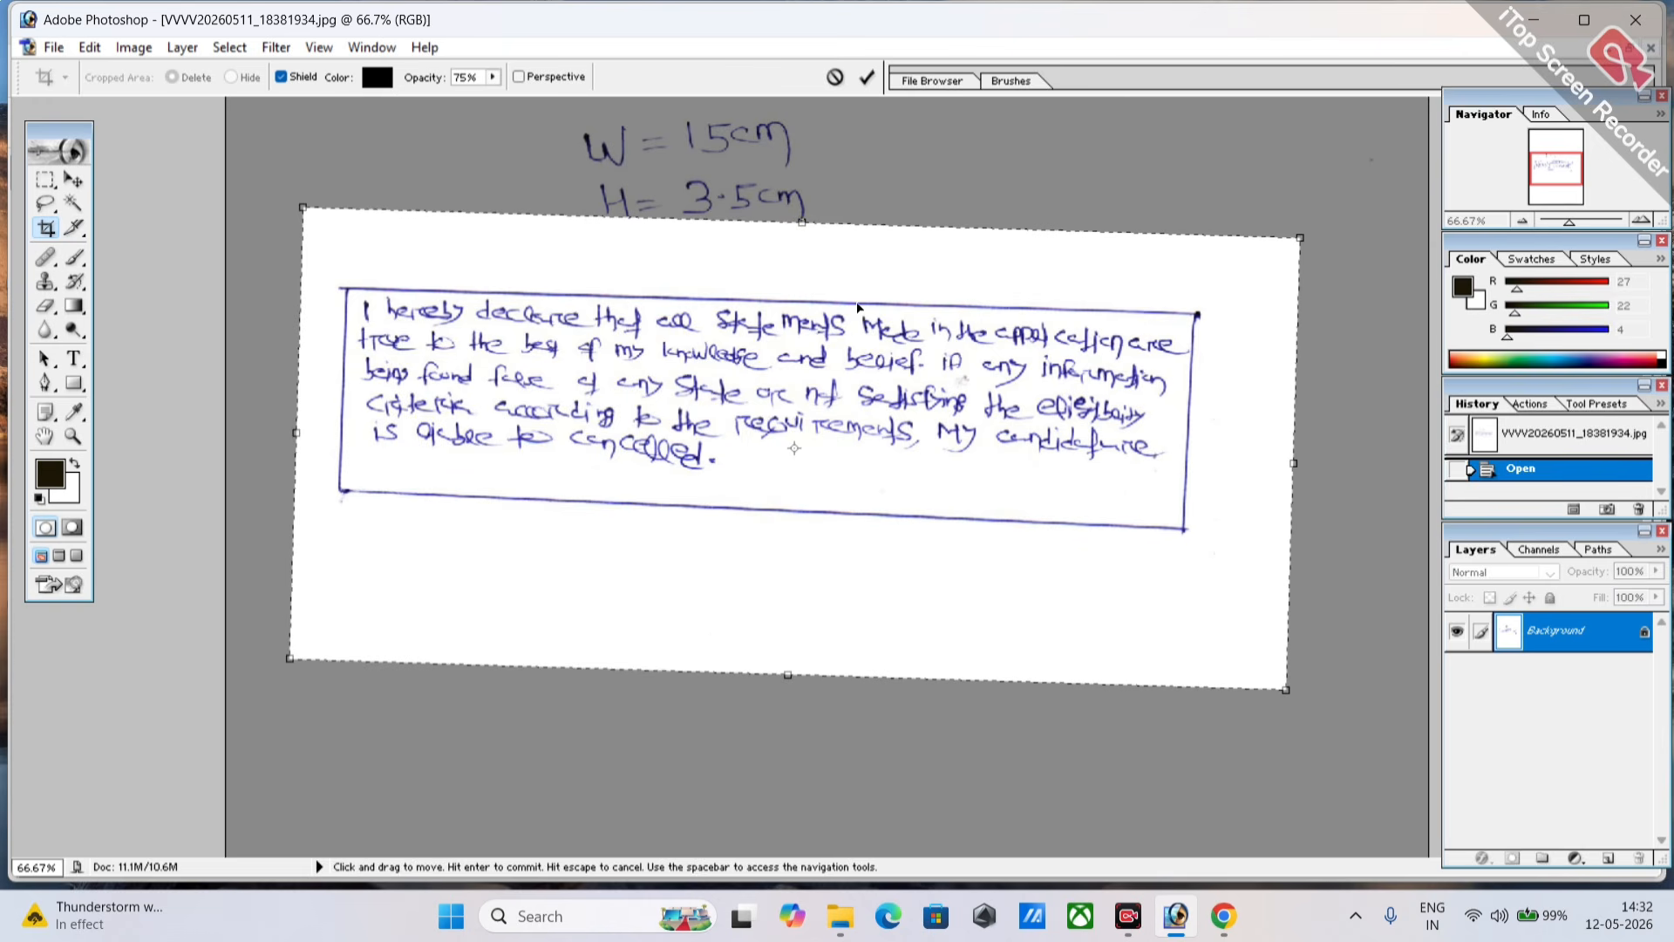
{"action": "left_click_drag", "start_coordinate": [807, 222], "coordinate": [807, 207]}
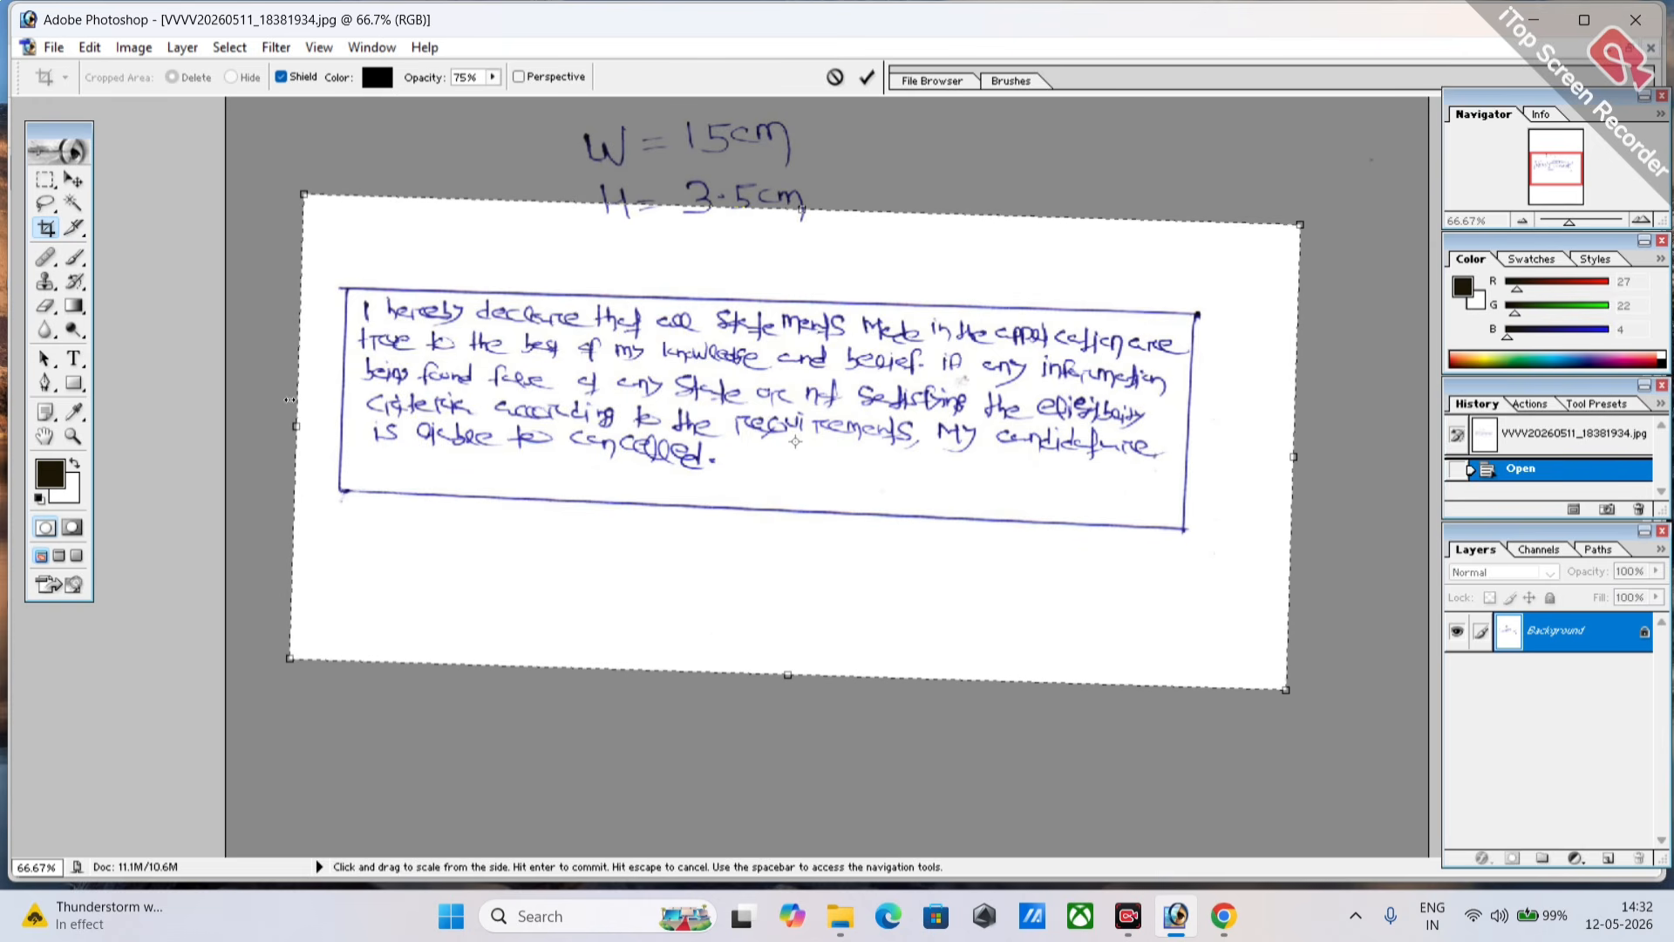
{"action": "left_click_drag", "start_coordinate": [290, 400], "coordinate": [277, 400]}
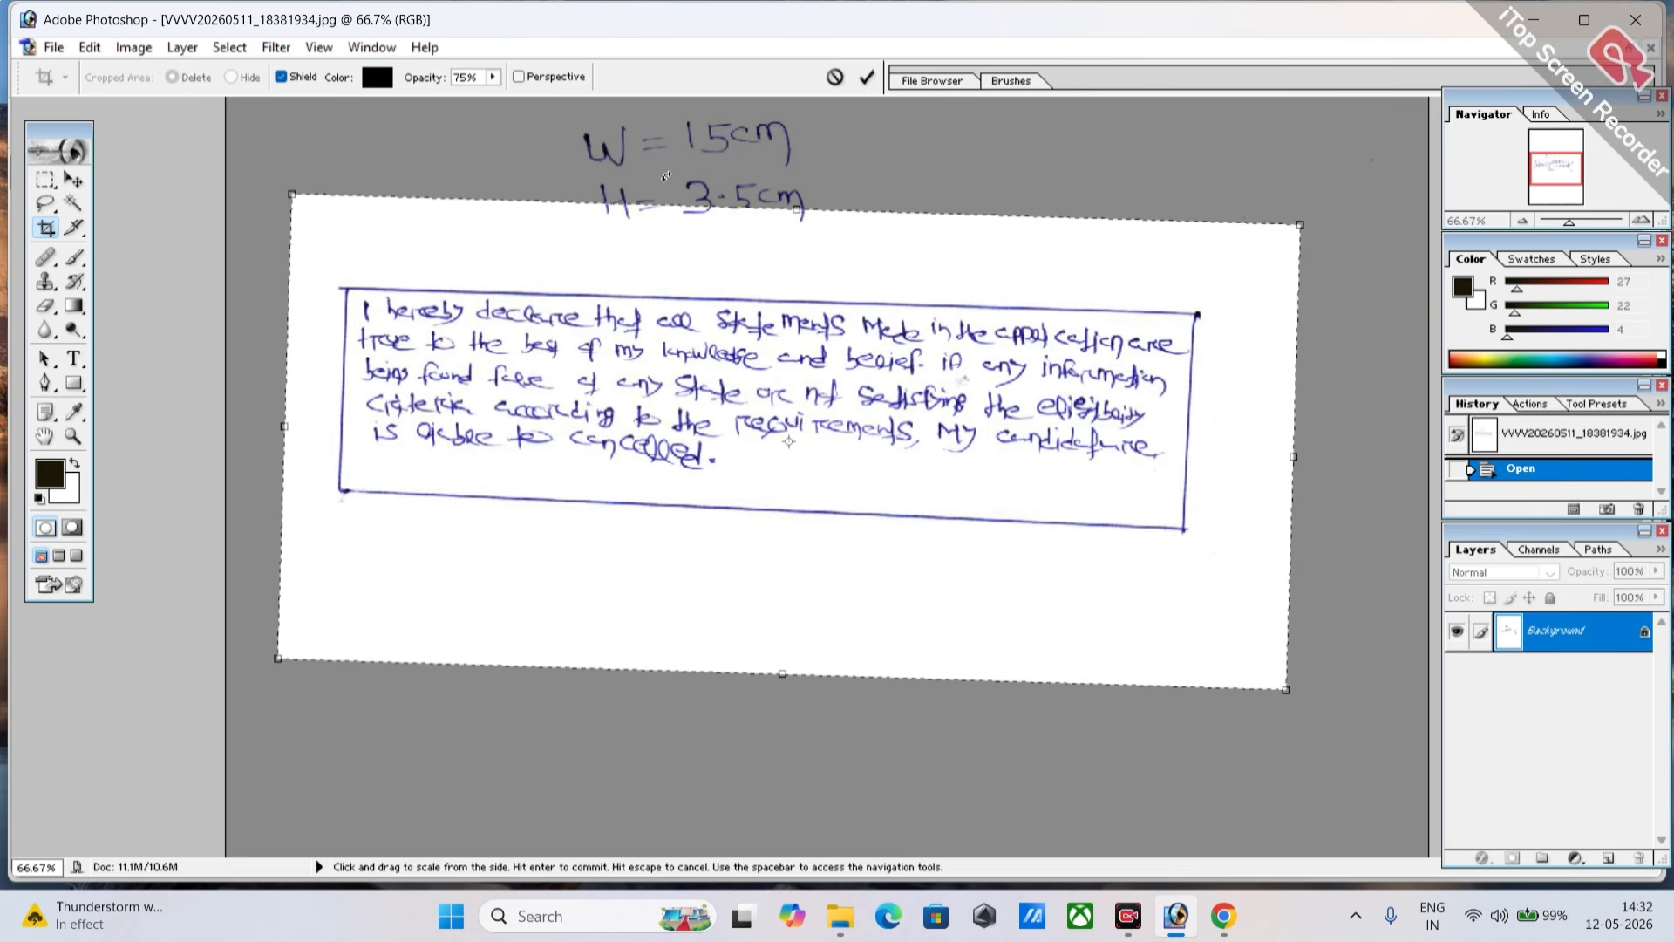
{"action": "left_click_drag", "start_coordinate": [811, 173], "coordinate": [794, 241]}
{"action": "left_click_drag", "start_coordinate": [788, 674], "coordinate": [780, 625]}
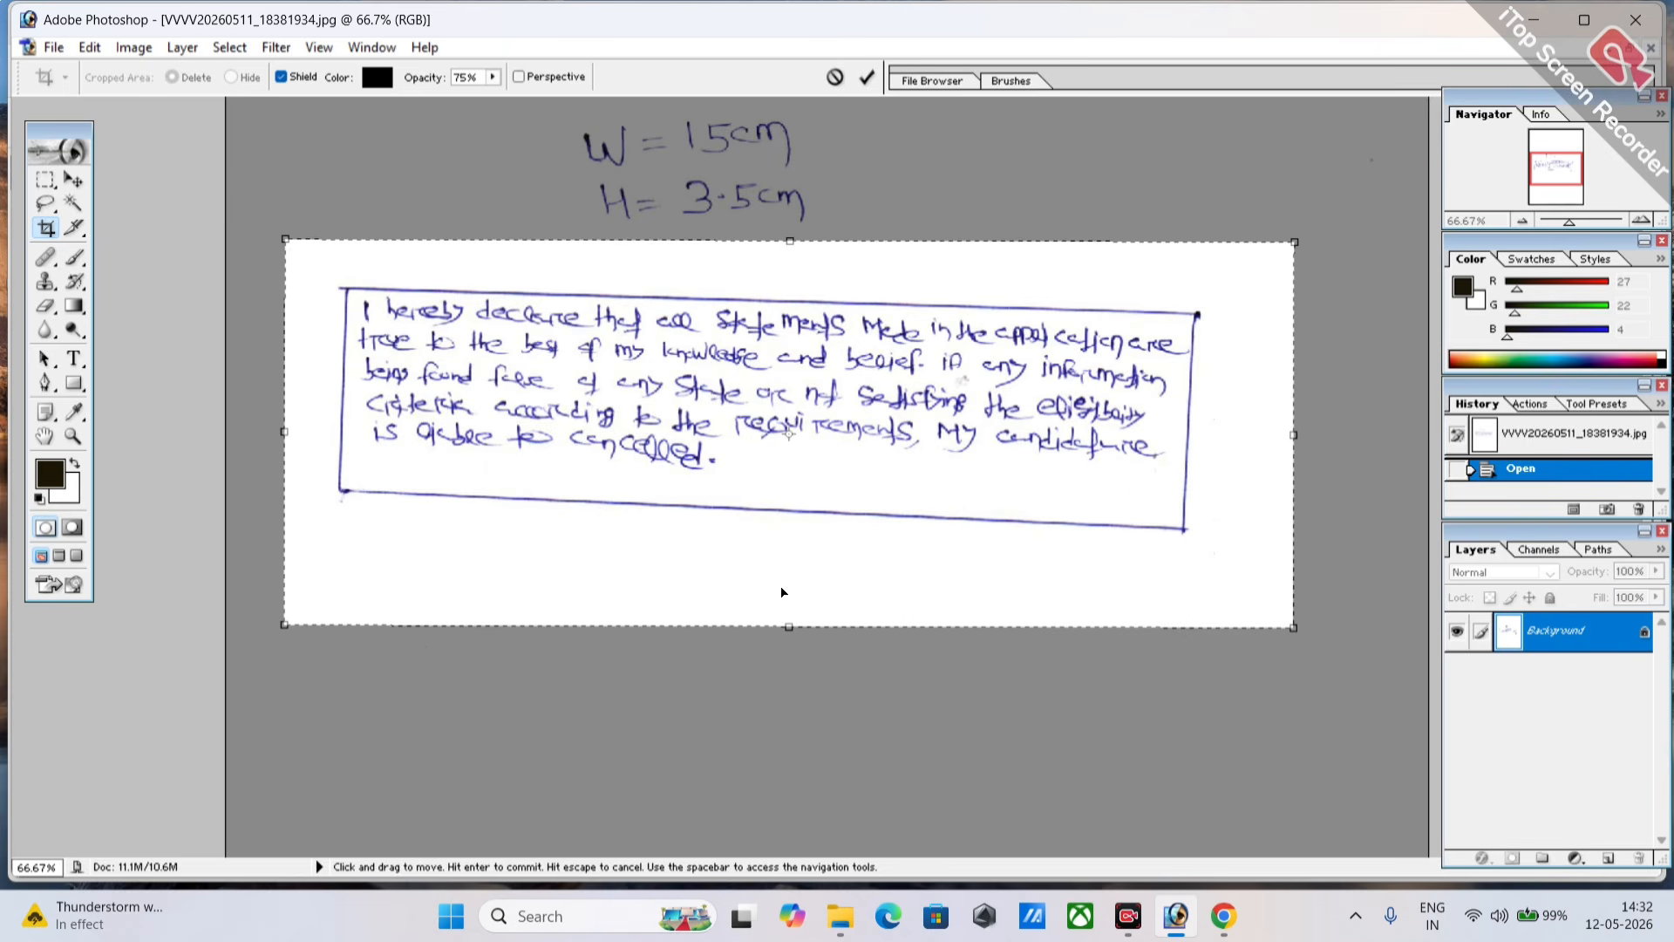
{"action": "left_click_drag", "start_coordinate": [820, 214], "coordinate": [825, 209]}
{"action": "key", "text": "Return"}
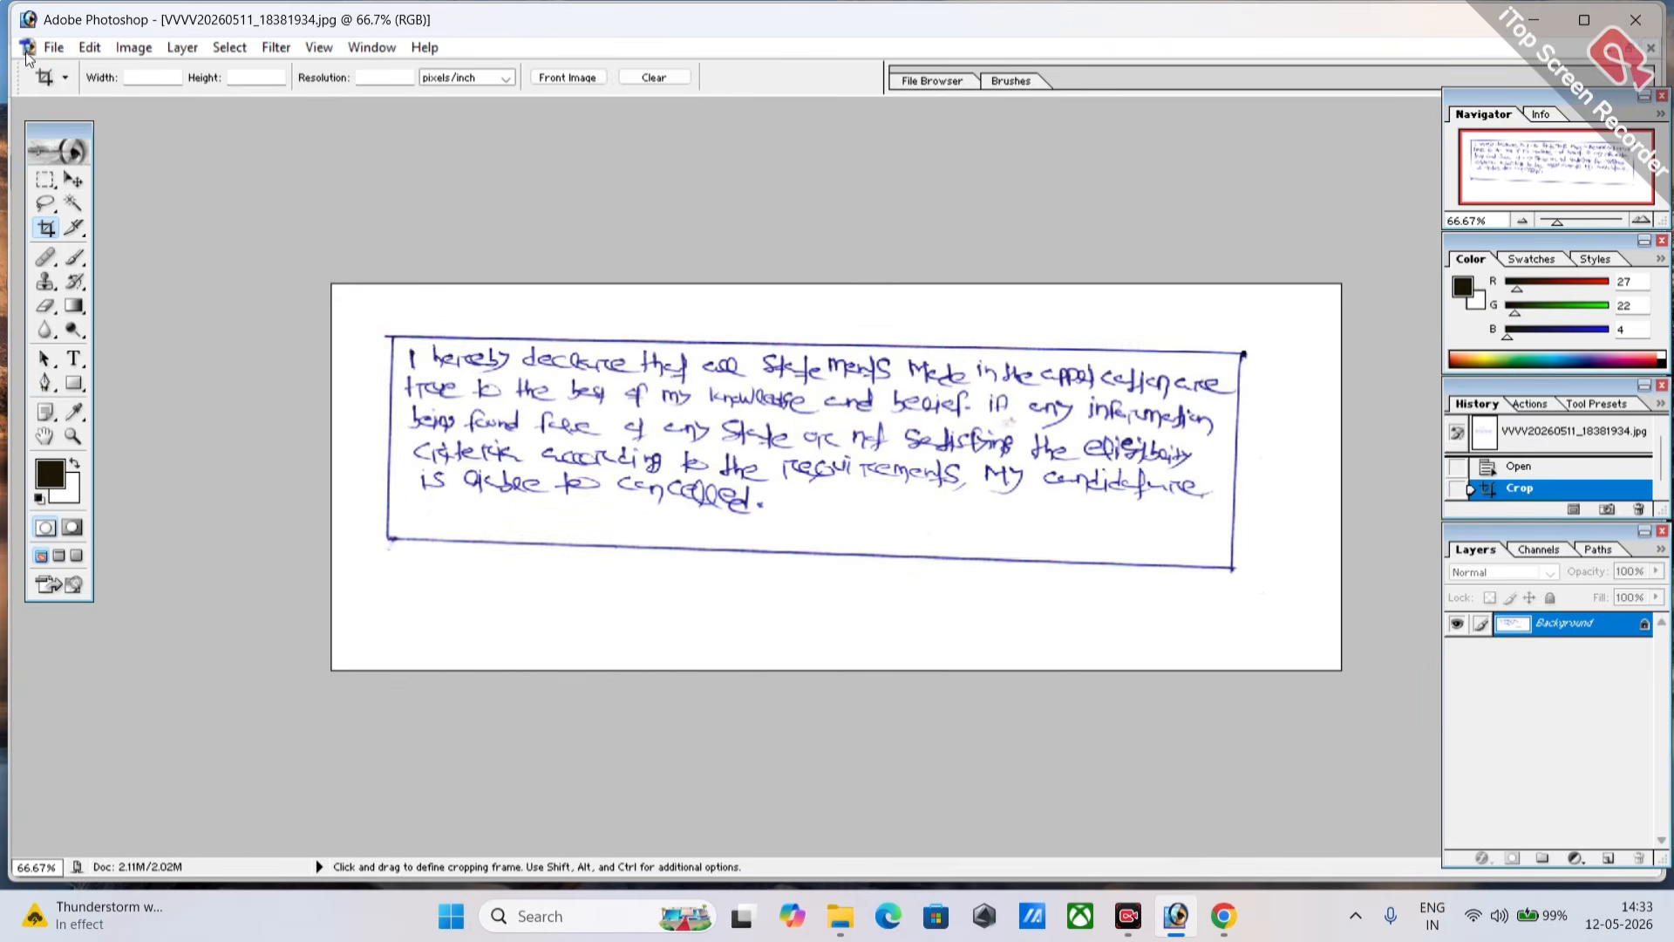
Step: Save the cropped declaration as JPEG file GGGG in the MP HOSPITAL ASSISTANT folder with a reduced image quality
{"action": "left_click", "coordinate": [54, 47]}
{"action": "left_click", "coordinate": [96, 251]}
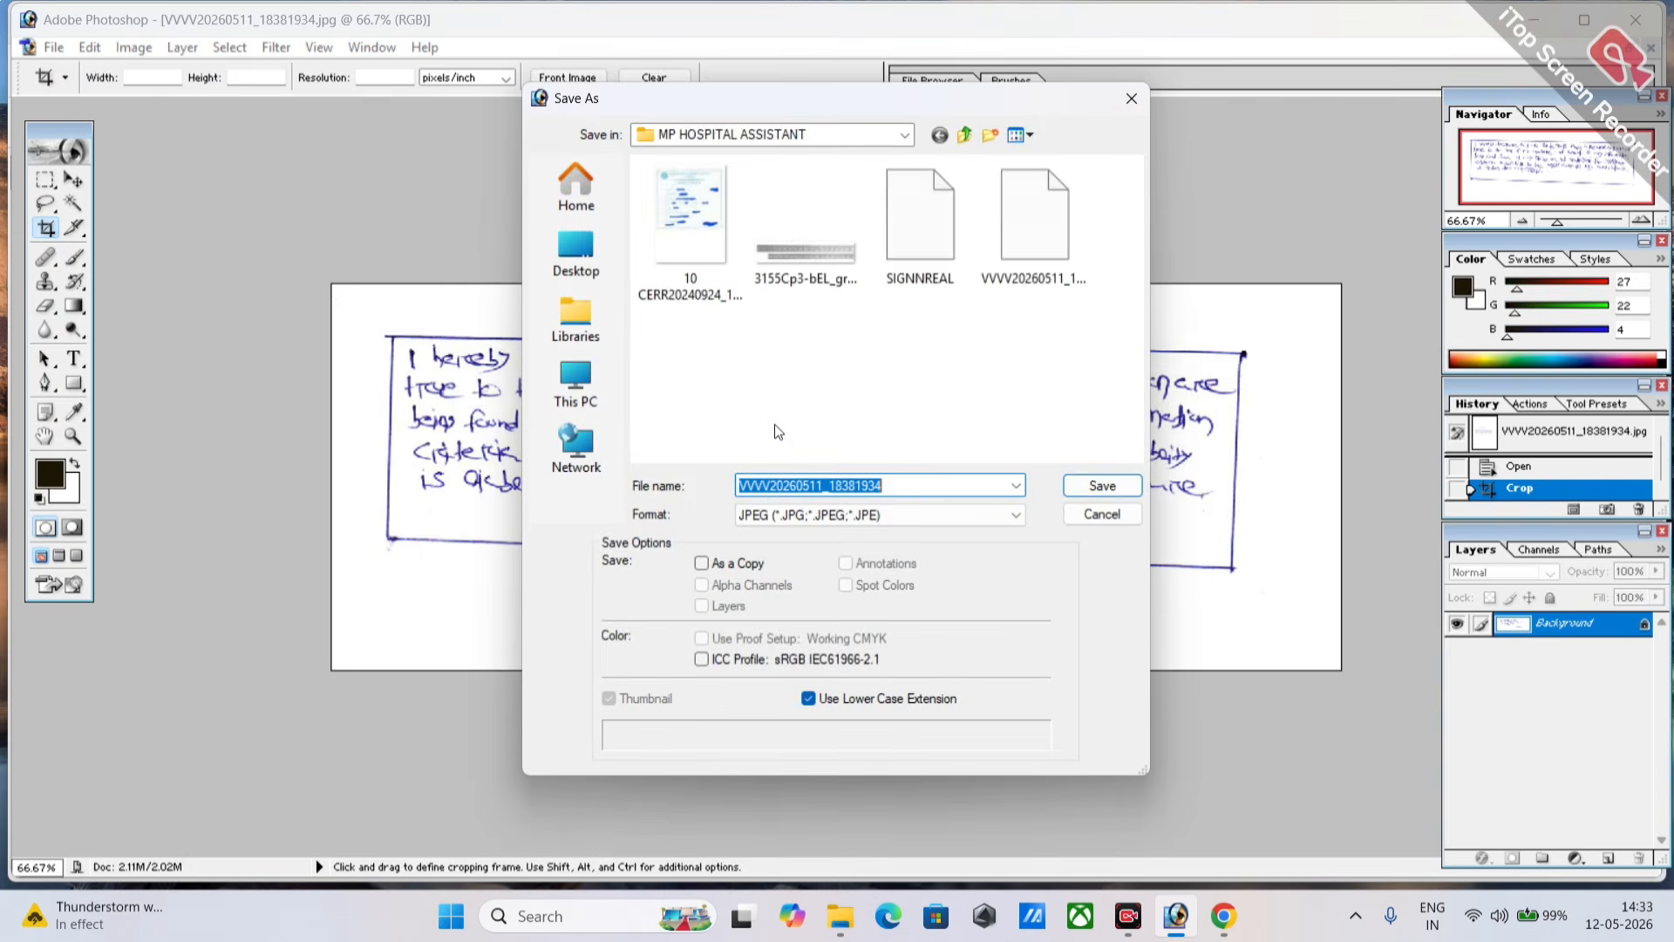
{"action": "type", "text": "10000"}
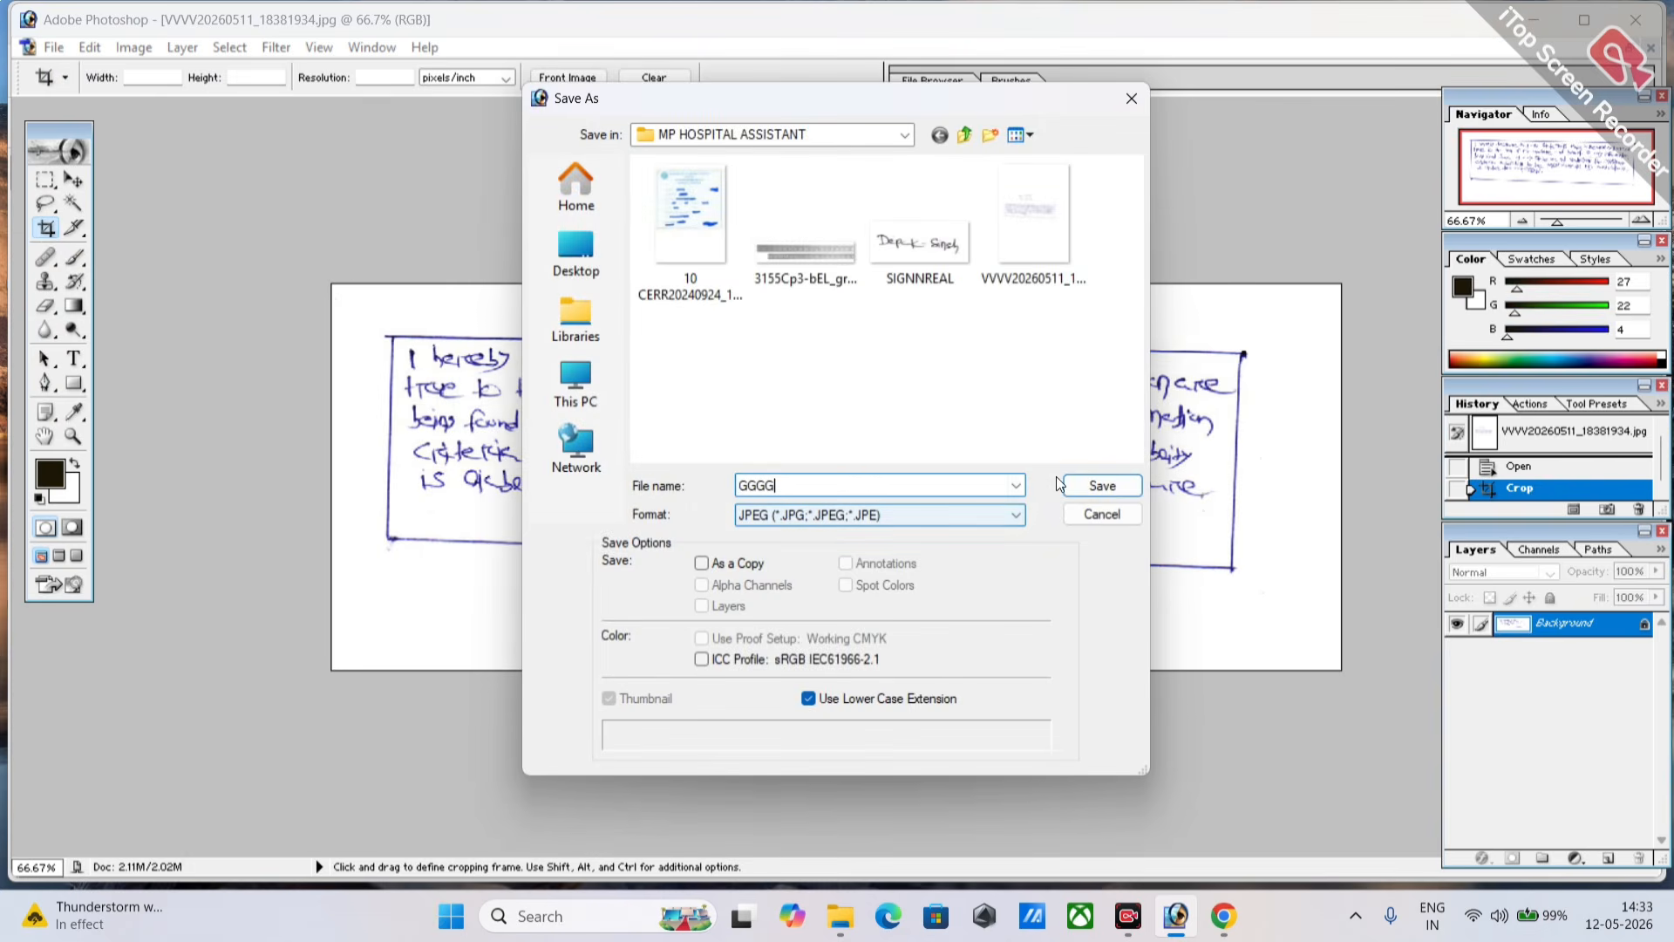
{"action": "key", "text": "Return"}
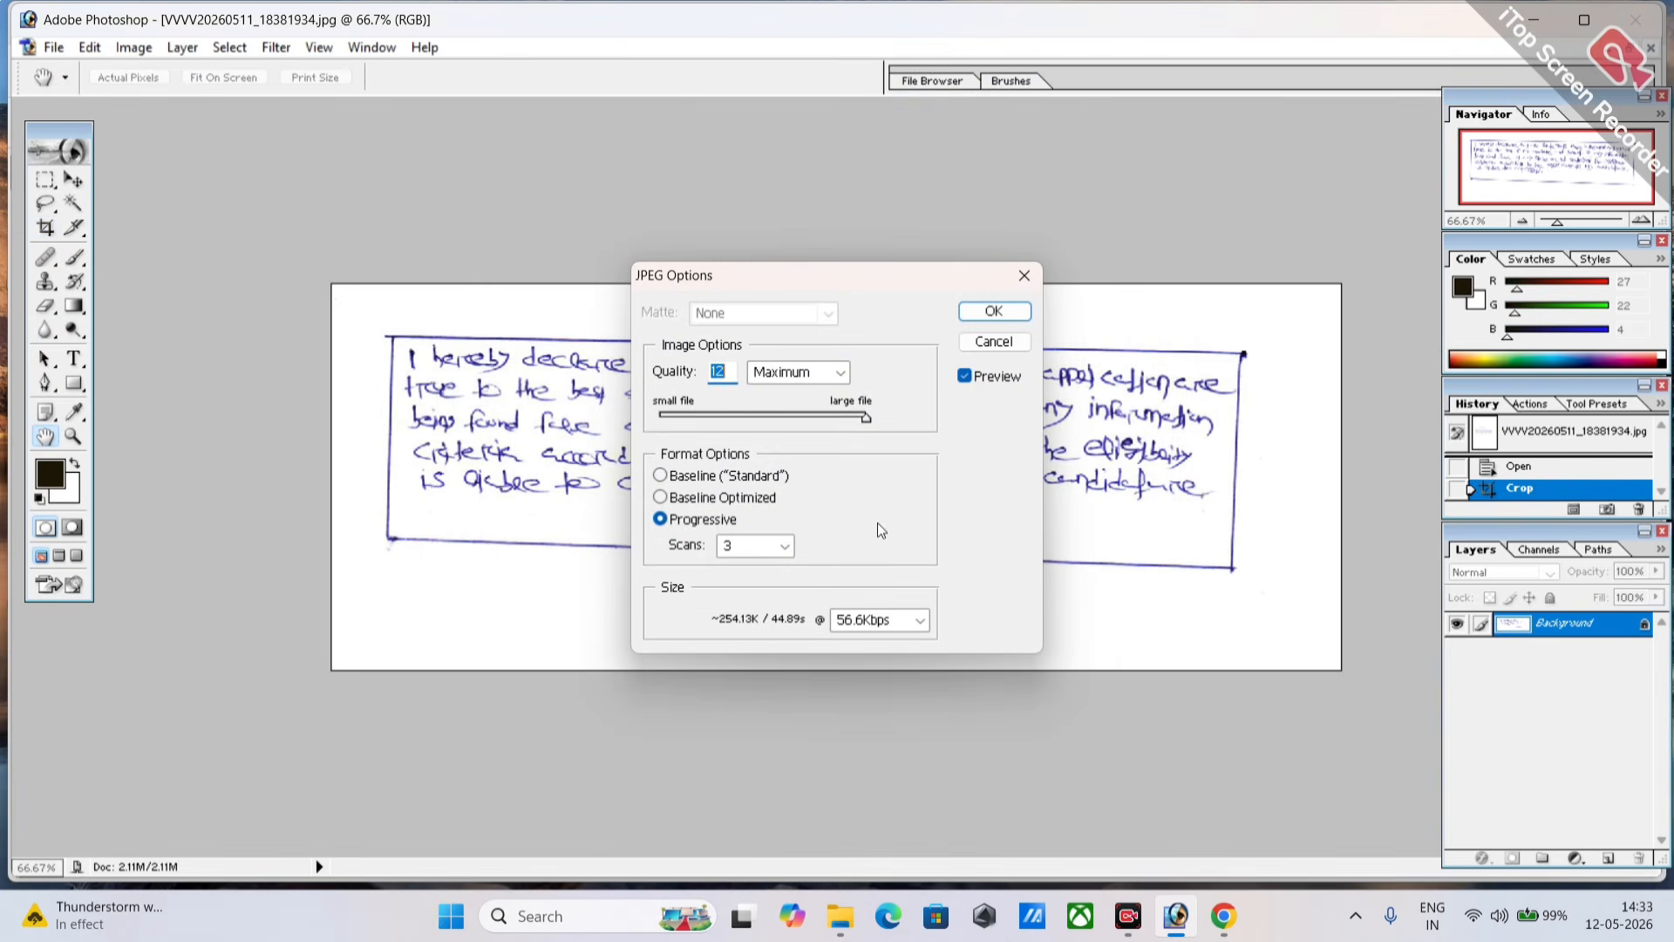
{"action": "left_click", "coordinate": [734, 417]}
{"action": "left_click", "coordinate": [1003, 313]}
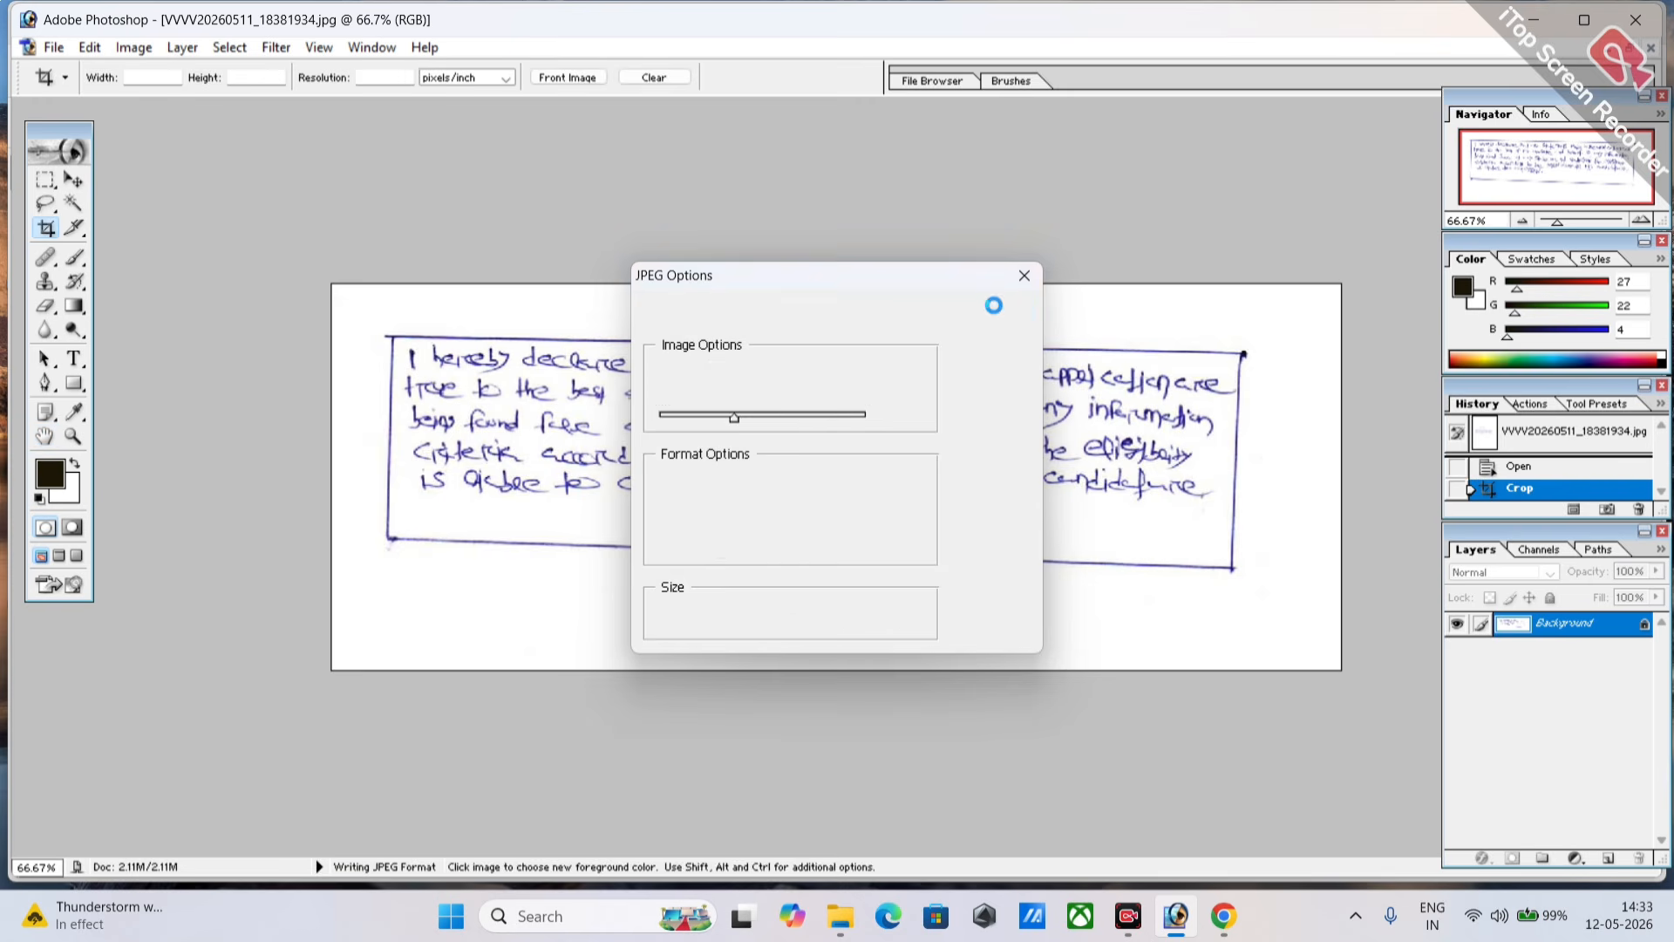
Step: Switch to the candidate profile page in Chrome and load GGGG from Desktop > MP HOSPITAL ASSISTANT as the Hand Written Text image
{"action": "left_click", "coordinate": [1223, 914]}
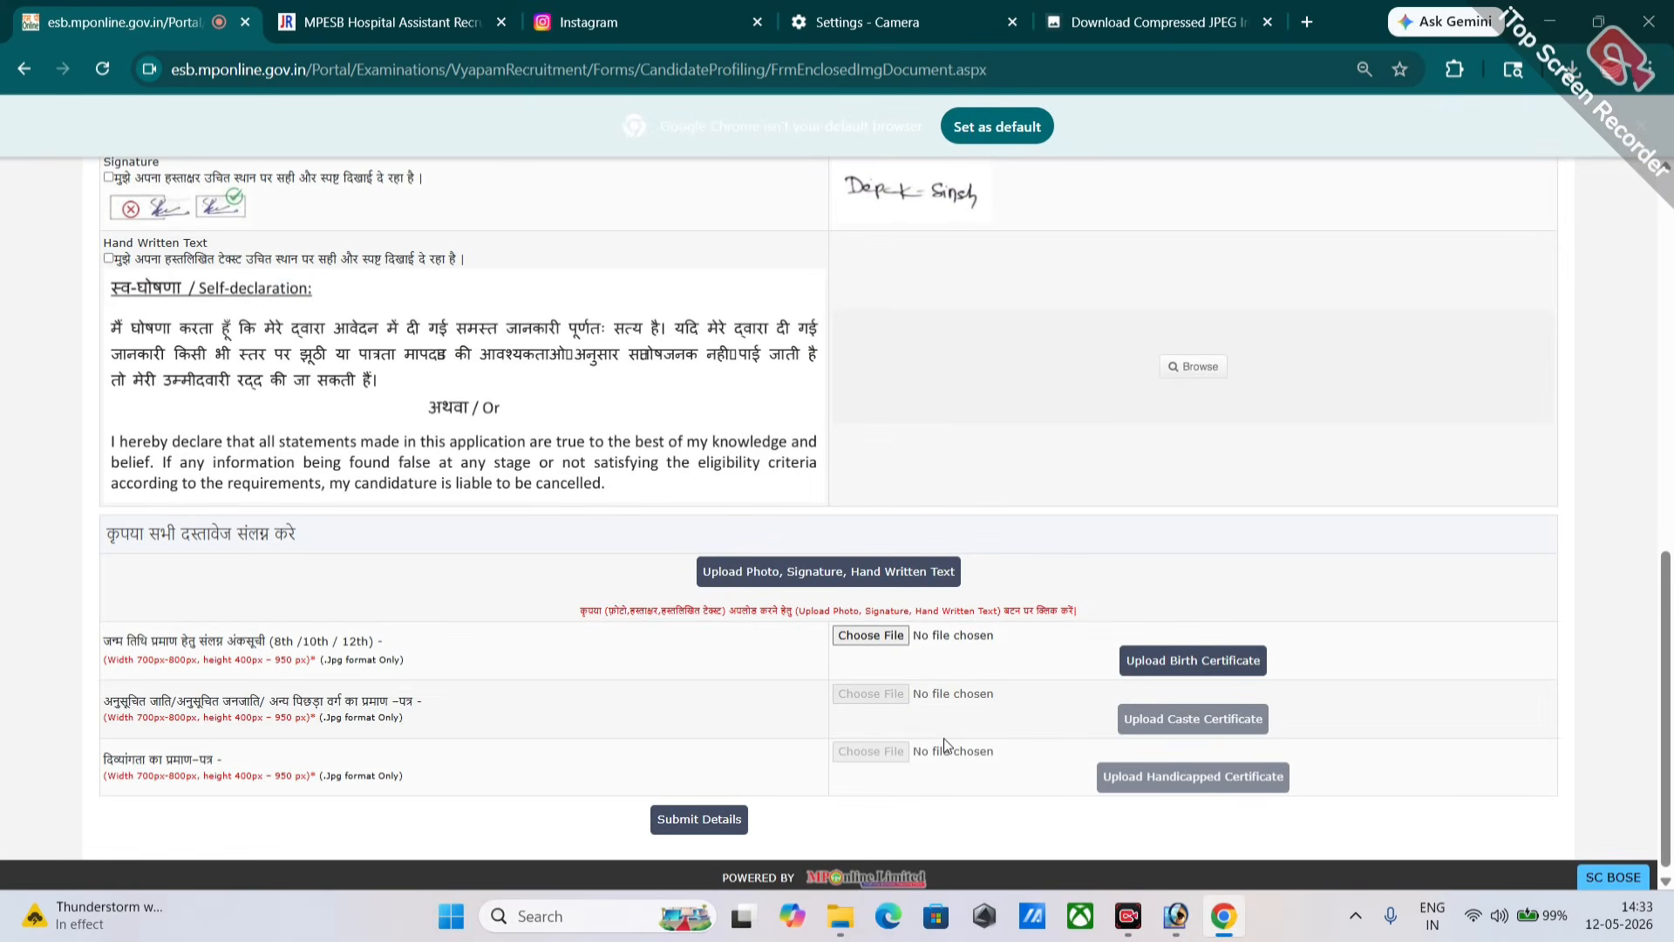
{"action": "scroll", "coordinate": [854, 619], "scroll_direction": "up", "scroll_amount": 2}
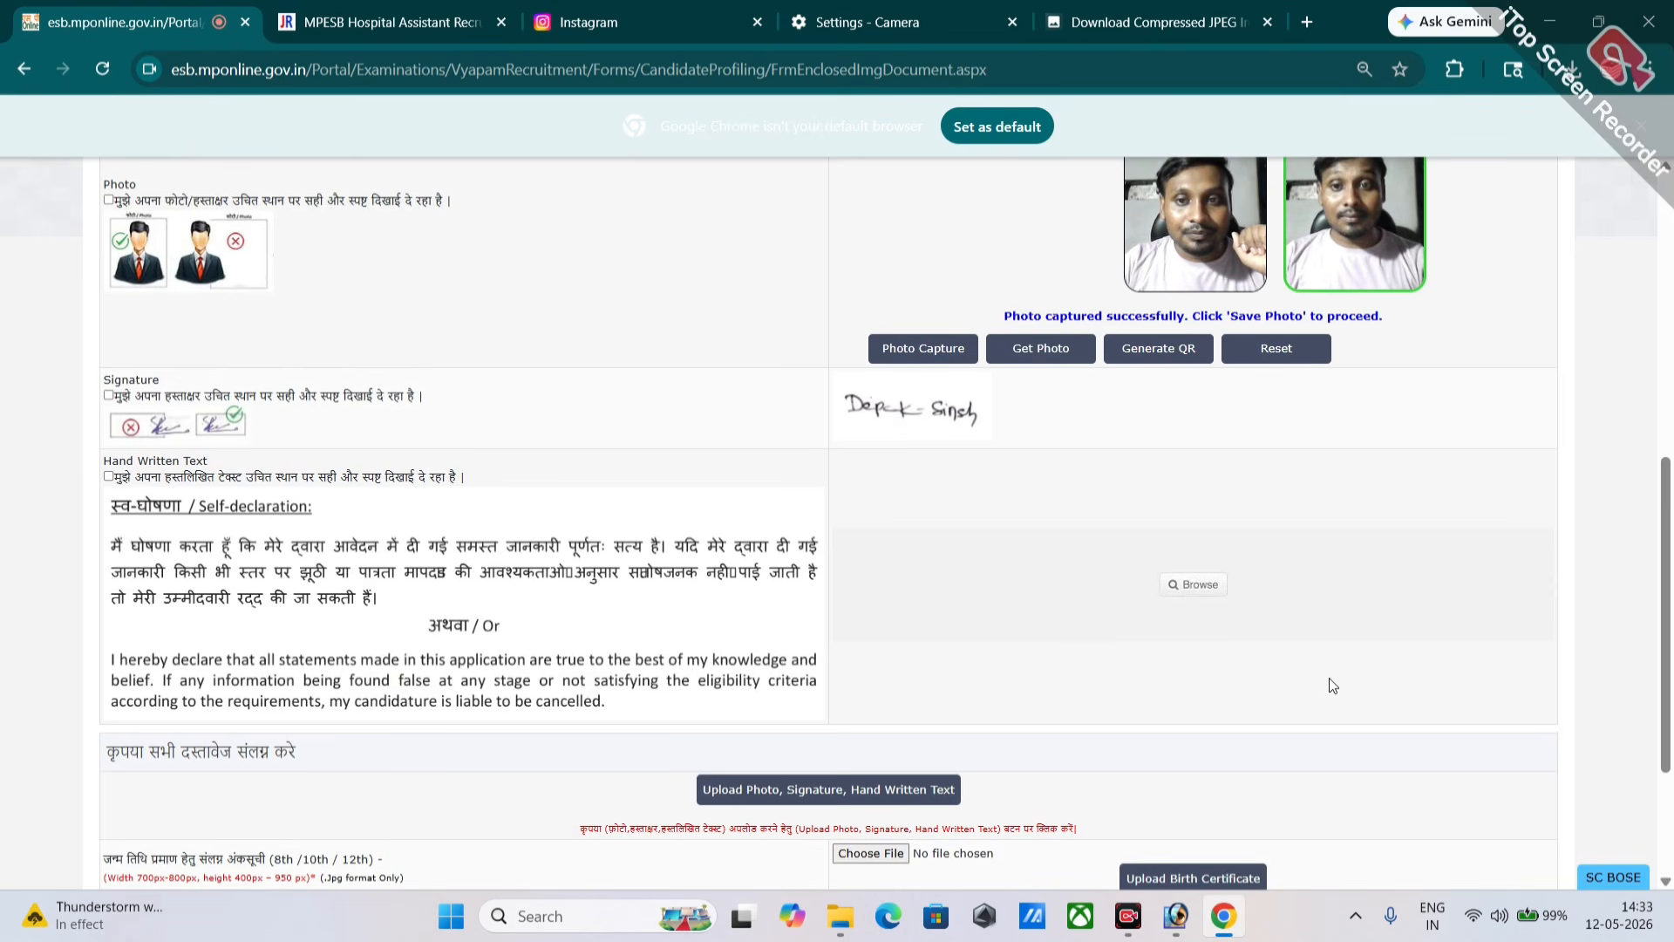
{"action": "left_click", "coordinate": [1195, 585]}
{"action": "left_click", "coordinate": [87, 255]}
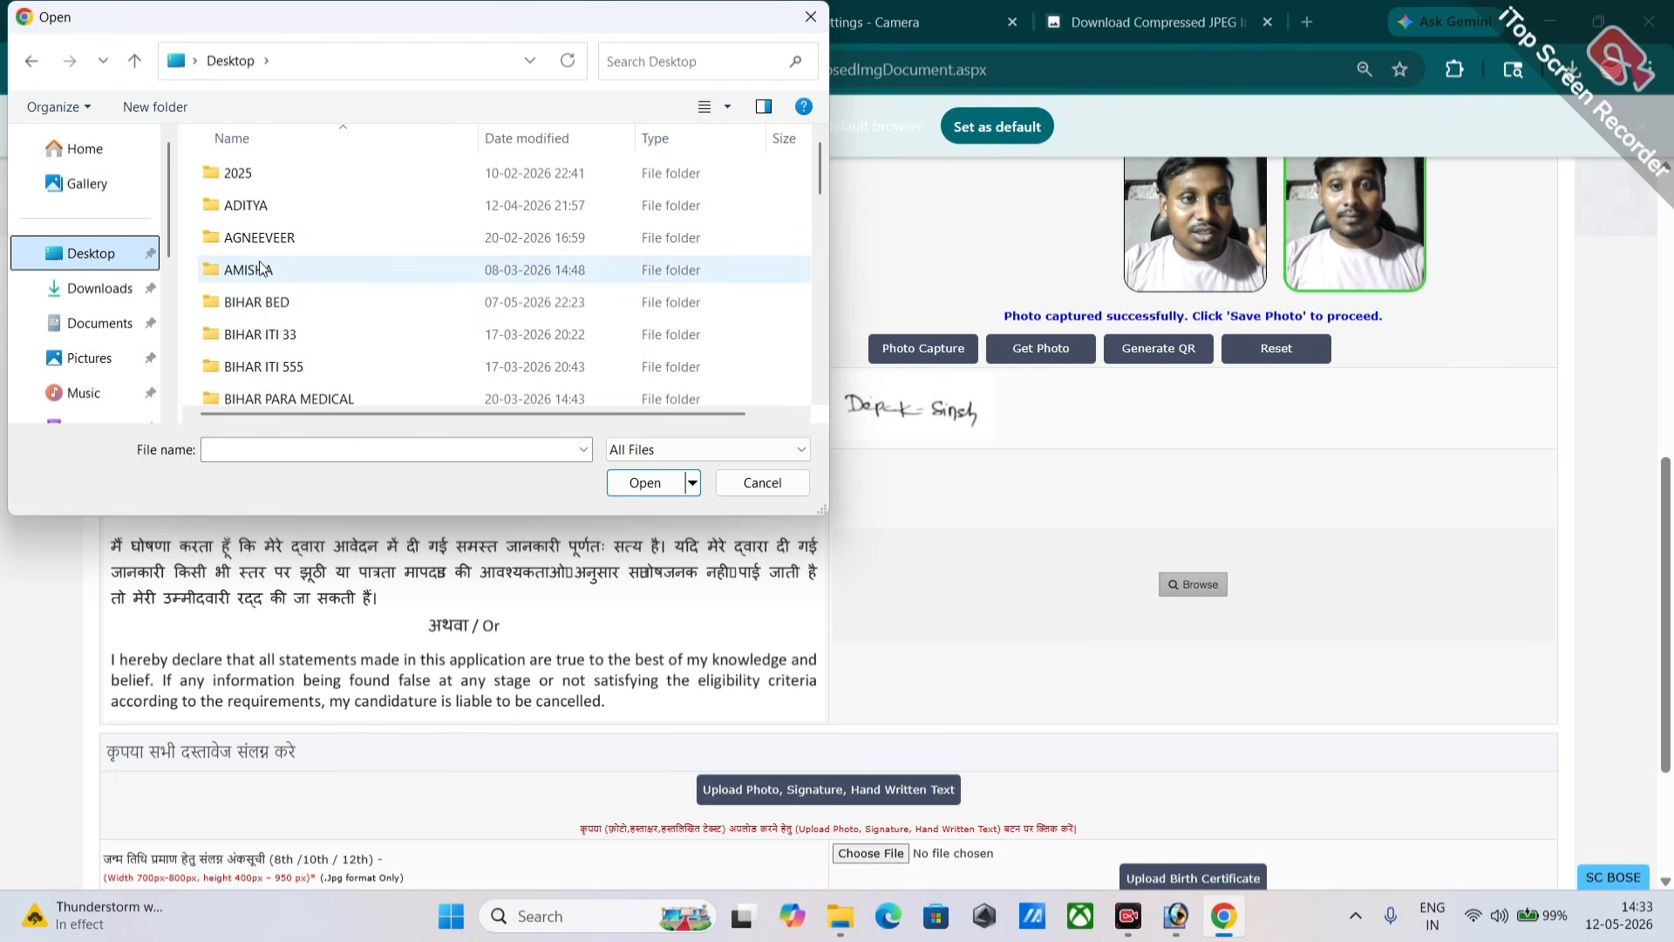
{"action": "left_click", "coordinate": [264, 277]}
{"action": "scroll", "coordinate": [322, 332], "scroll_direction": "down", "scroll_amount": 2}
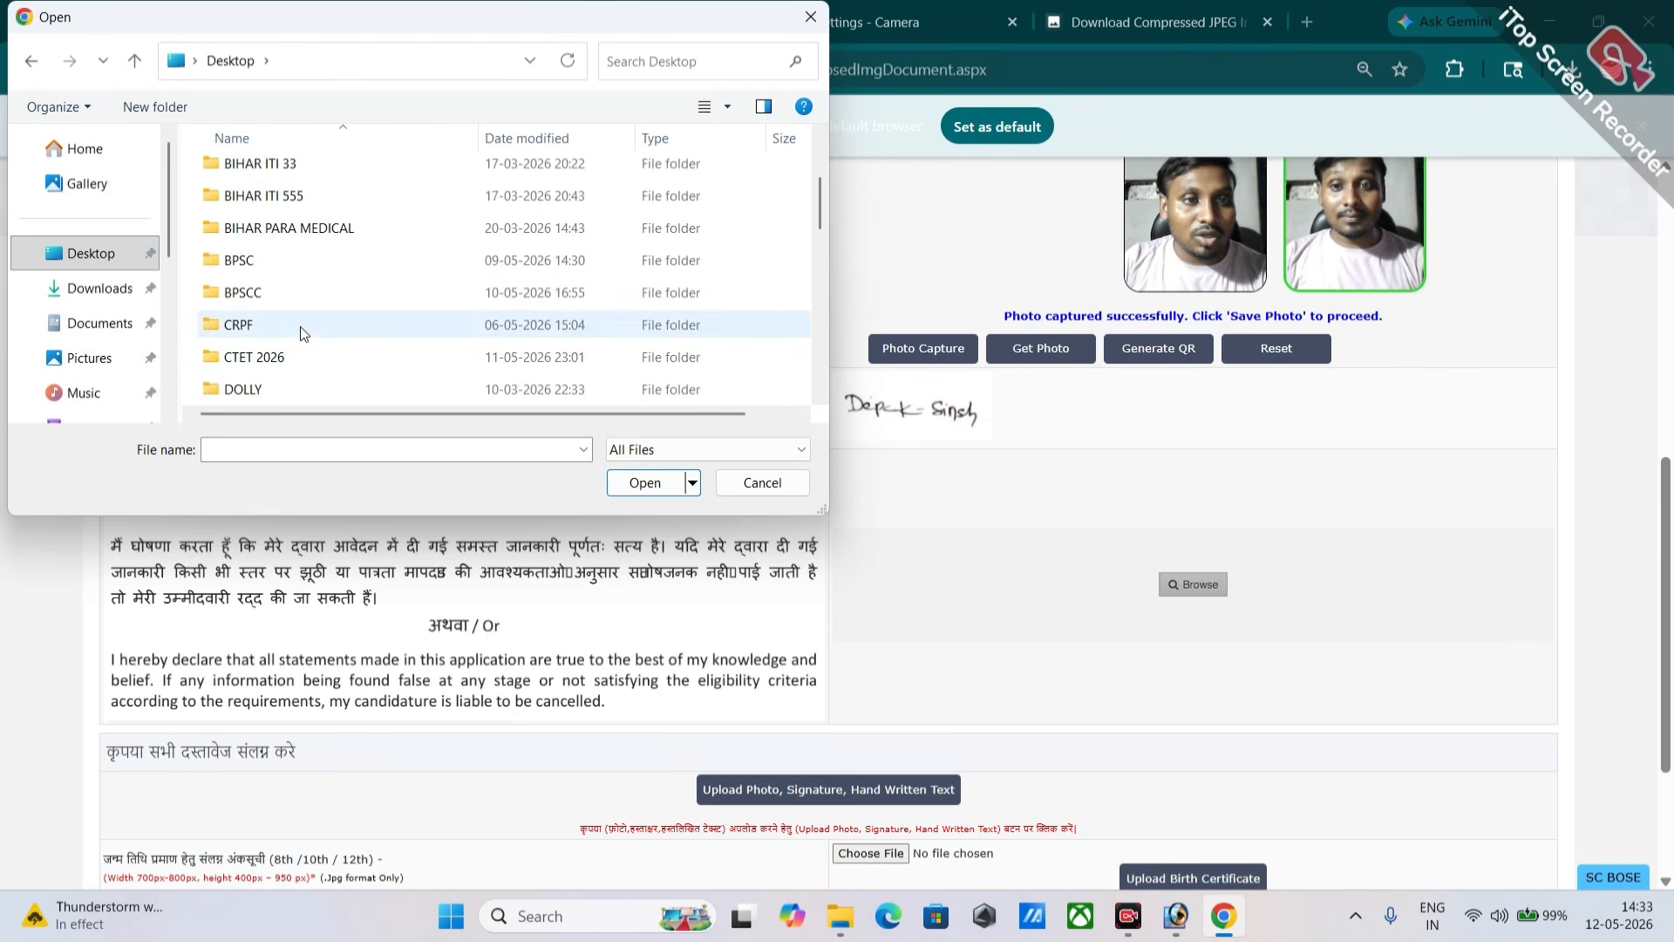
{"action": "scroll", "coordinate": [304, 262], "scroll_direction": "up", "scroll_amount": 2}
{"action": "scroll", "coordinate": [305, 288], "scroll_direction": "down", "scroll_amount": 5}
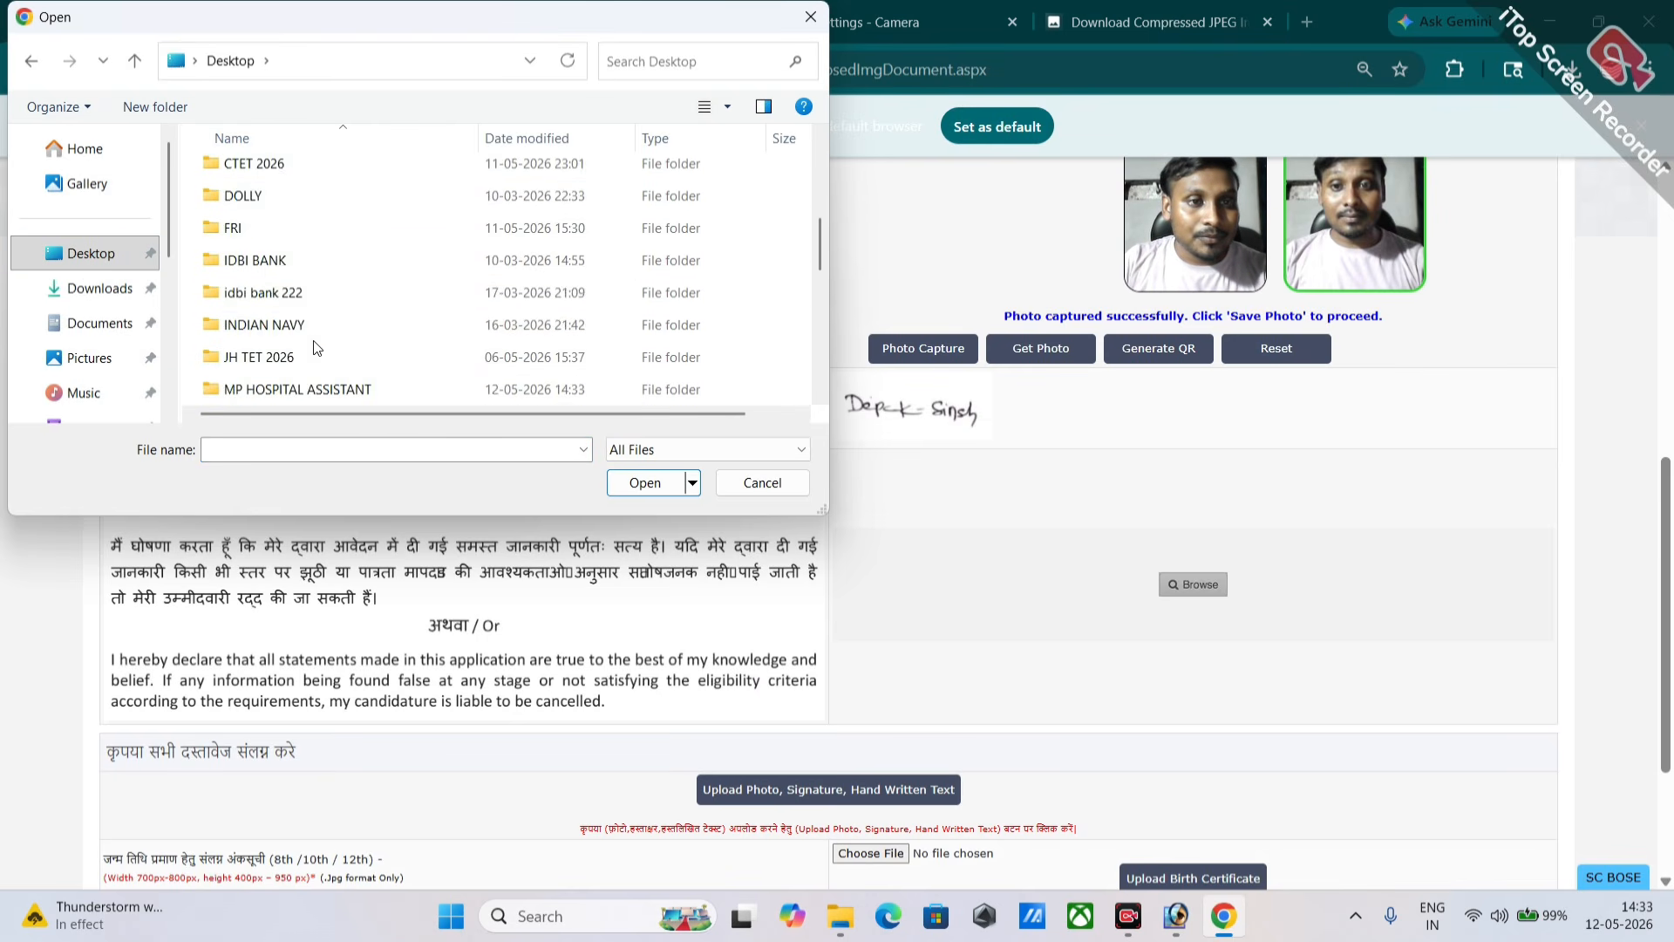
{"action": "double_click", "coordinate": [301, 293]}
{"action": "left_click", "coordinate": [621, 205]}
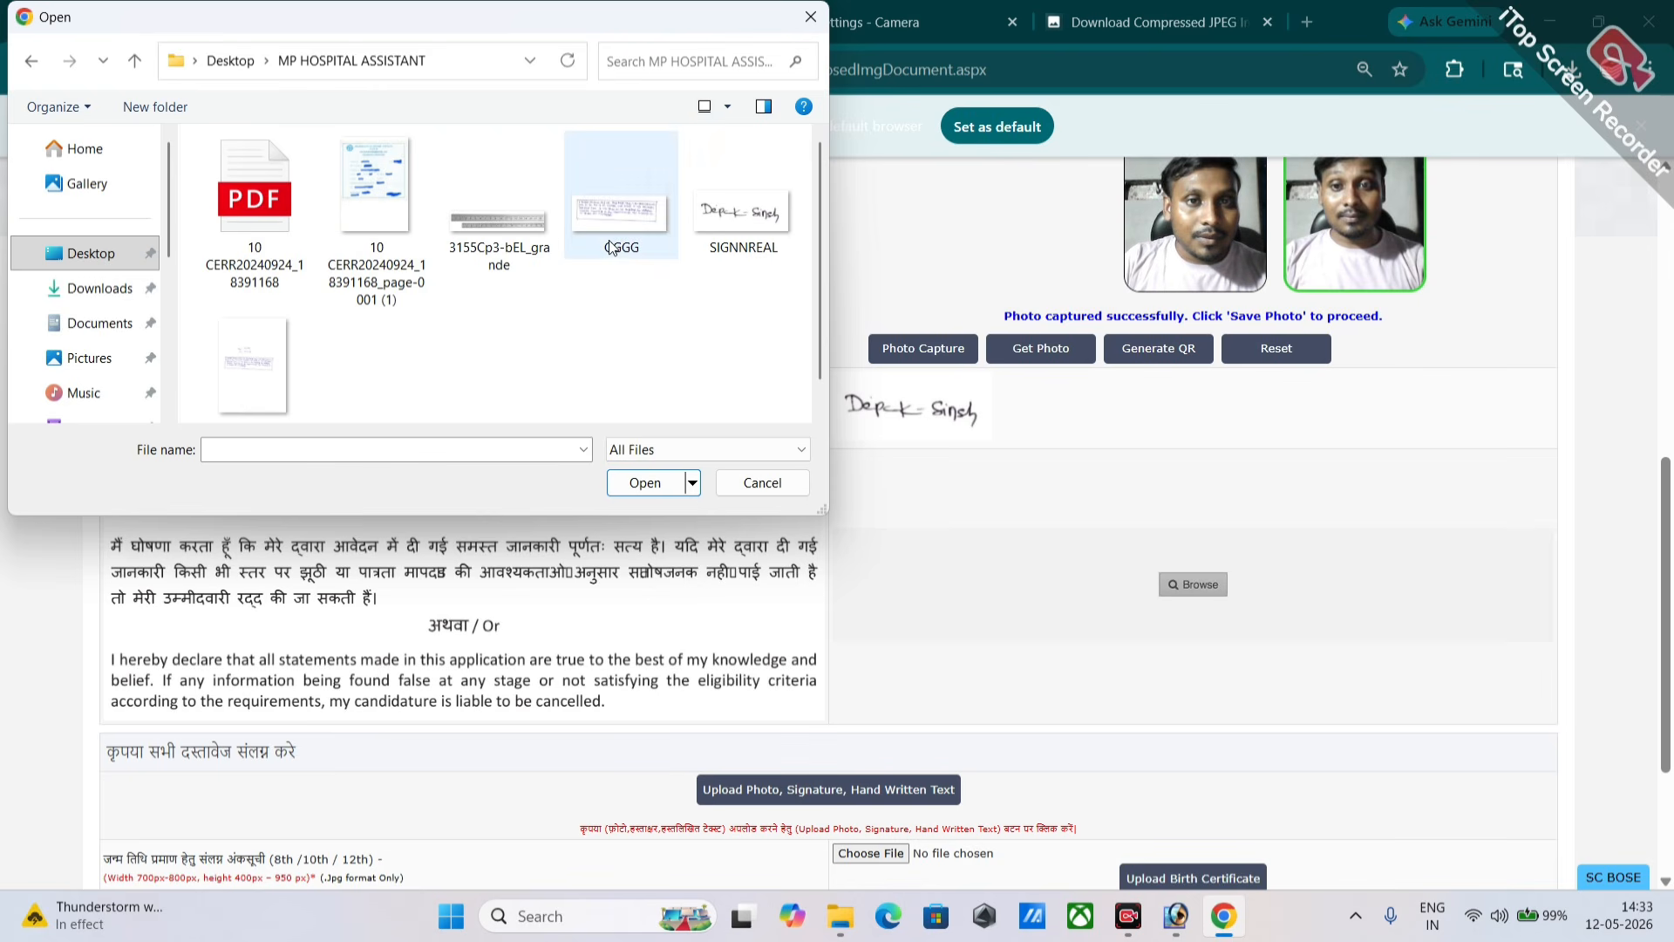
{"action": "left_click", "coordinate": [644, 483]}
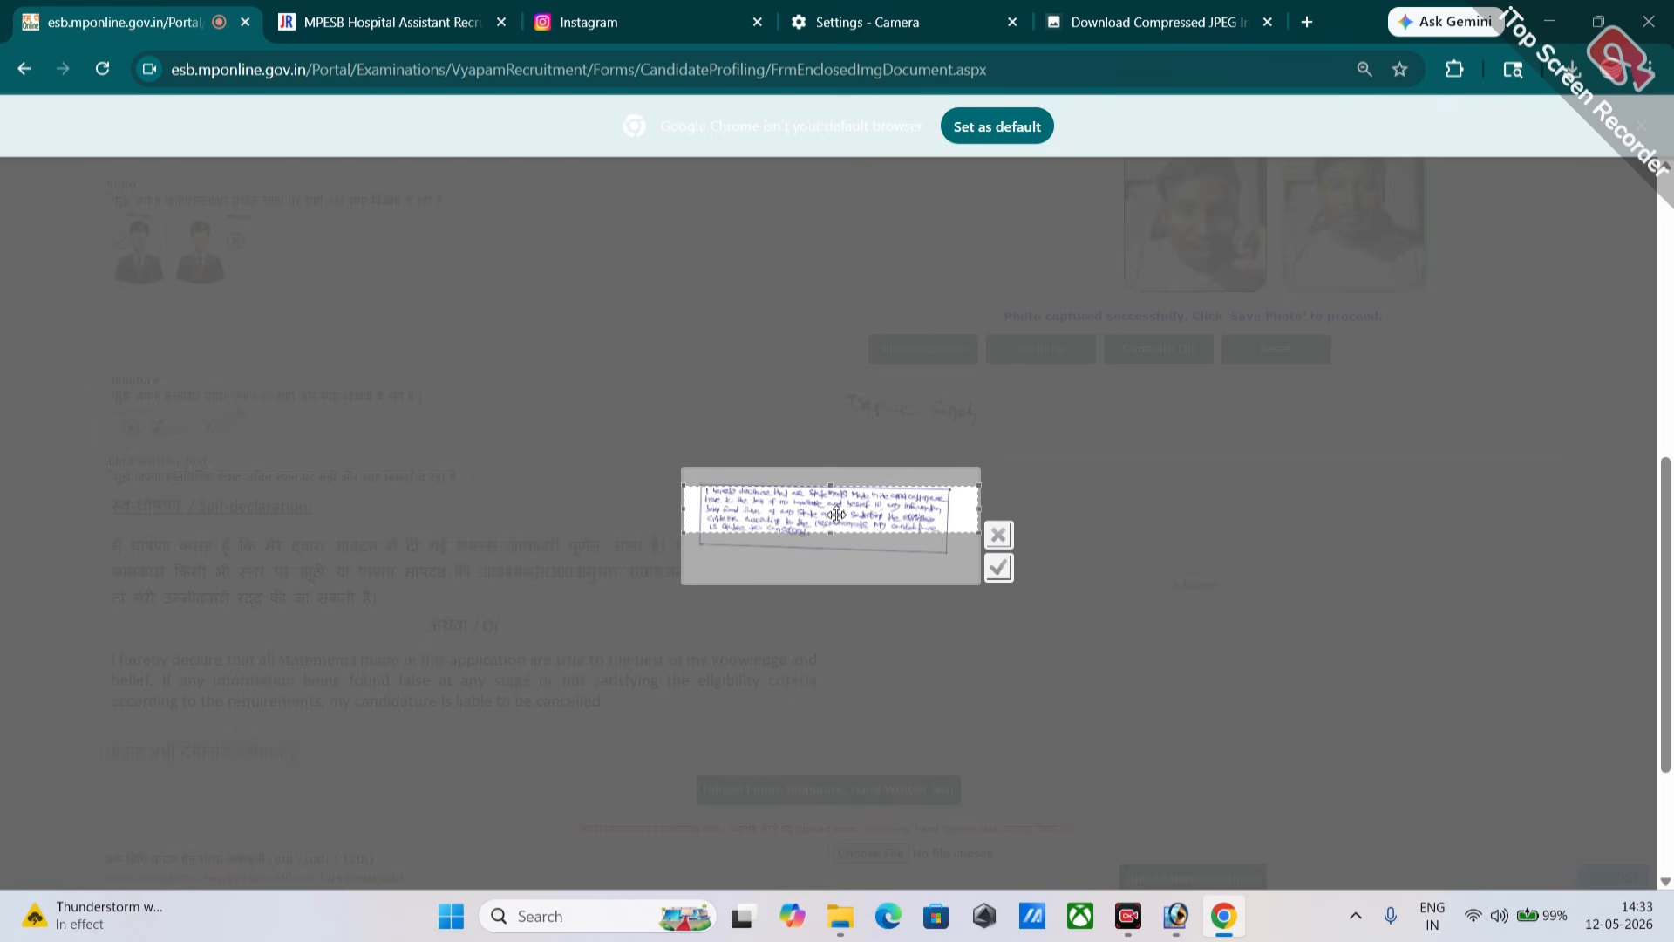
Step: Try to narrow the crop frame around the handwritten declaration text and accept the crop
{"action": "key", "text": "ctrl+plus"}
{"action": "key", "text": "ctrl+plus"}
{"action": "key", "text": "ctrl+plus"}
{"action": "key", "text": "ctrl+plus"}
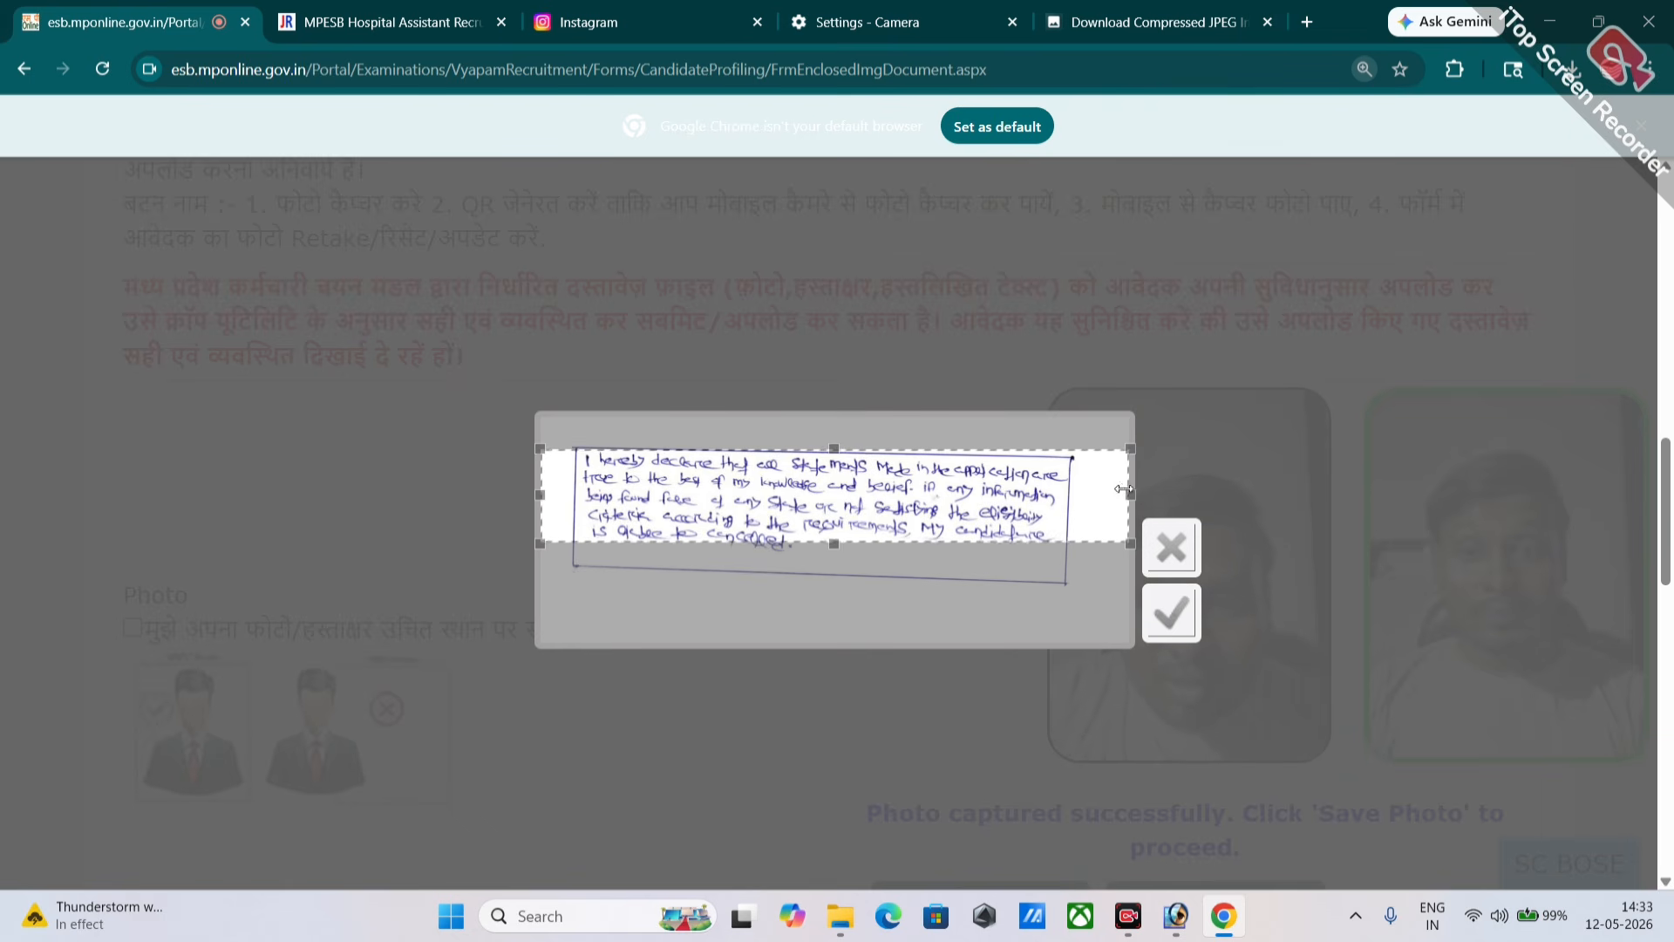
{"action": "left_click_drag", "start_coordinate": [1126, 510], "coordinate": [1062, 510]}
{"action": "left_click_drag", "start_coordinate": [797, 541], "coordinate": [859, 507]}
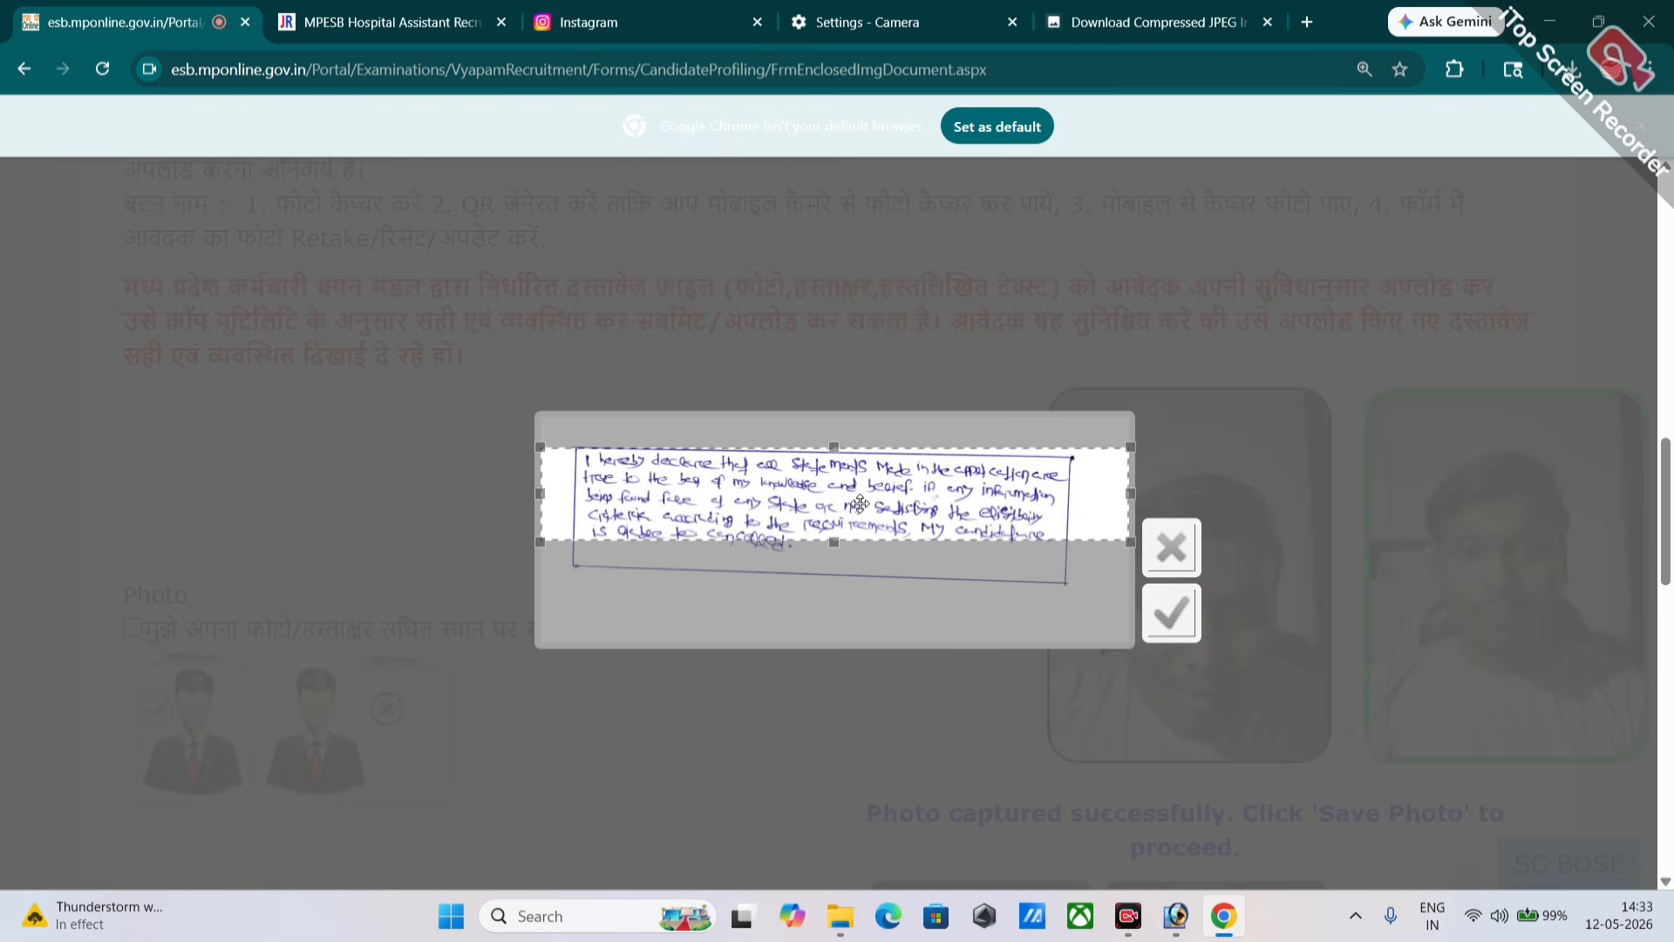
{"action": "left_click_drag", "start_coordinate": [542, 496], "coordinate": [565, 491]}
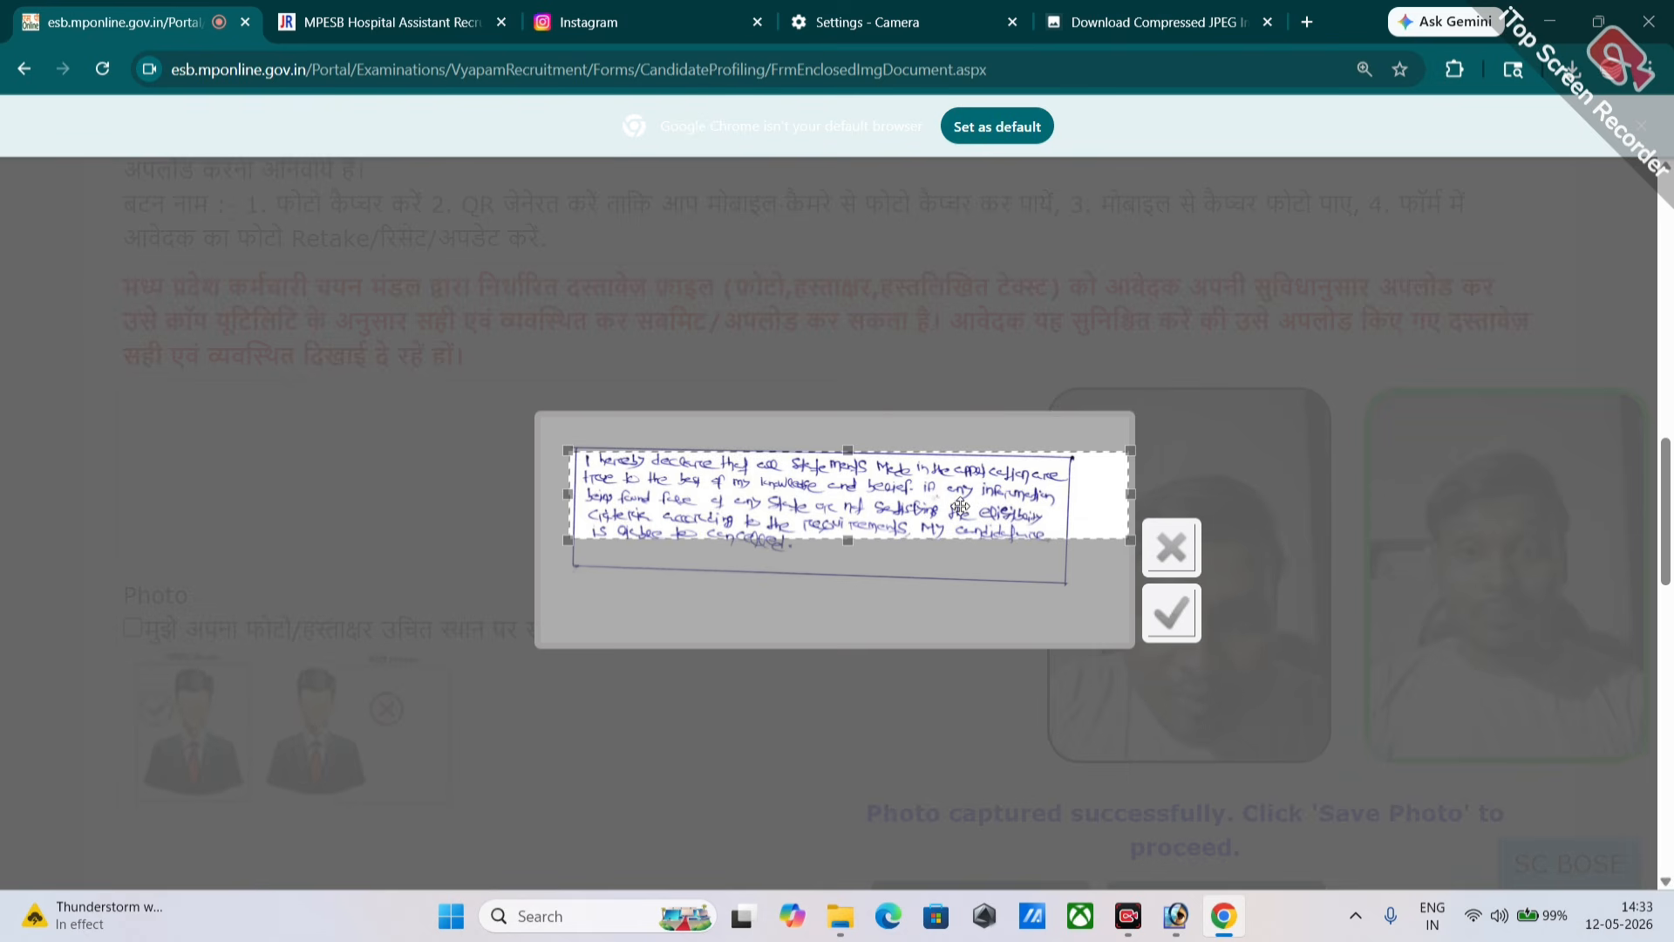
{"action": "left_click_drag", "start_coordinate": [1130, 451], "coordinate": [1079, 458]}
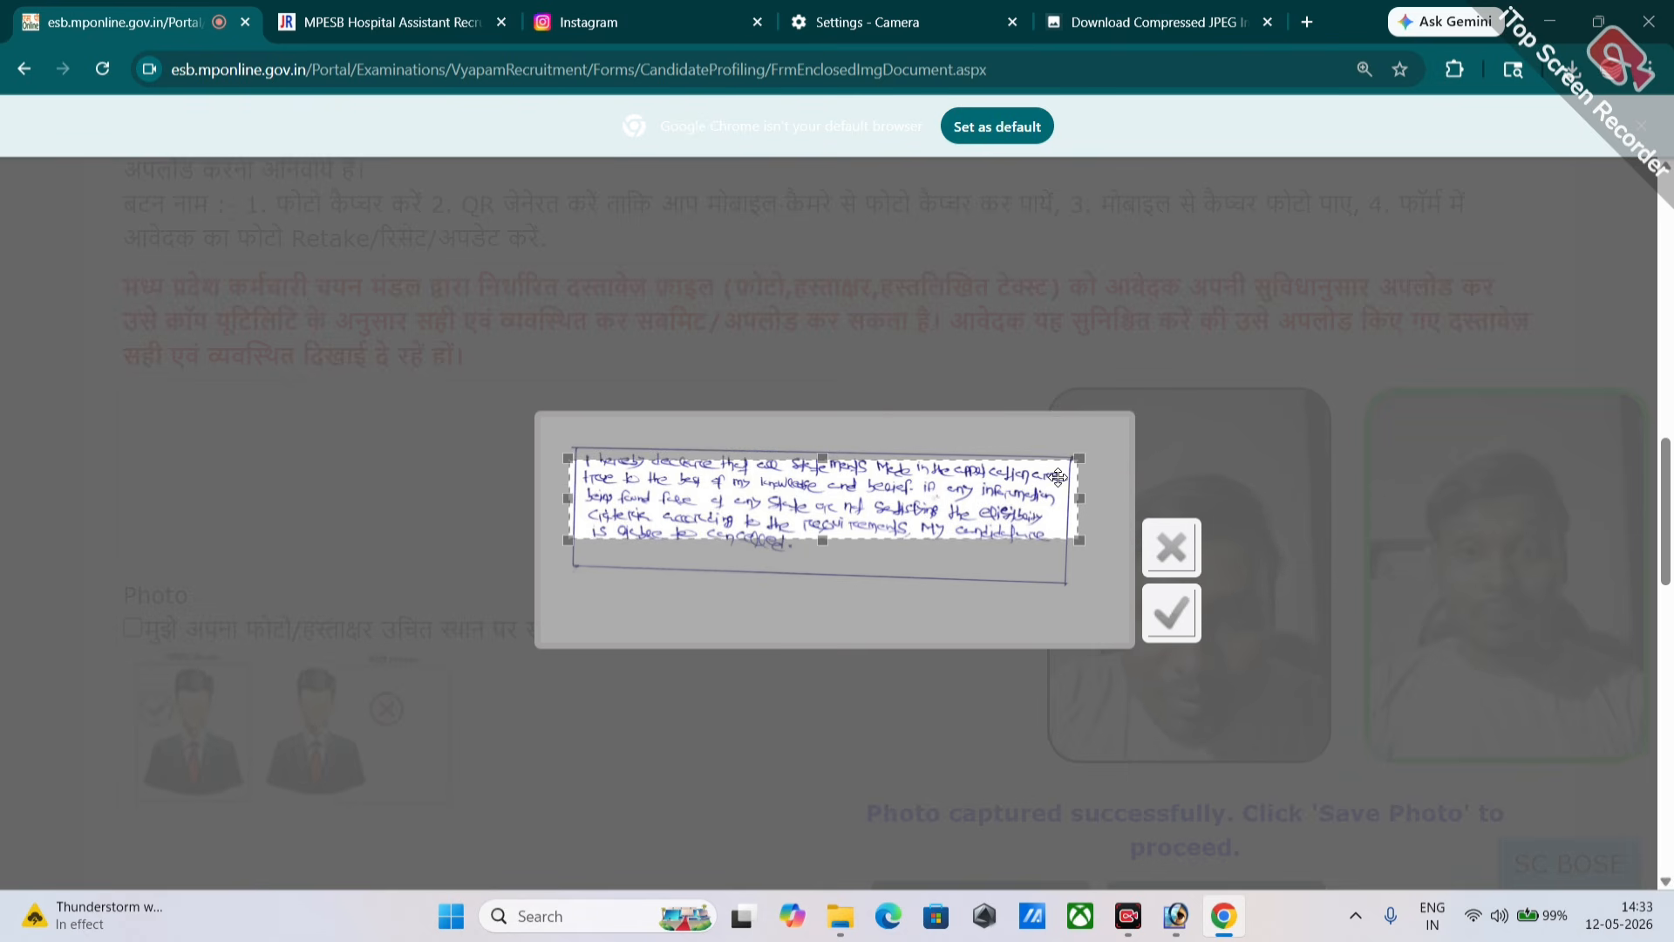
{"action": "left_click", "coordinate": [830, 434]}
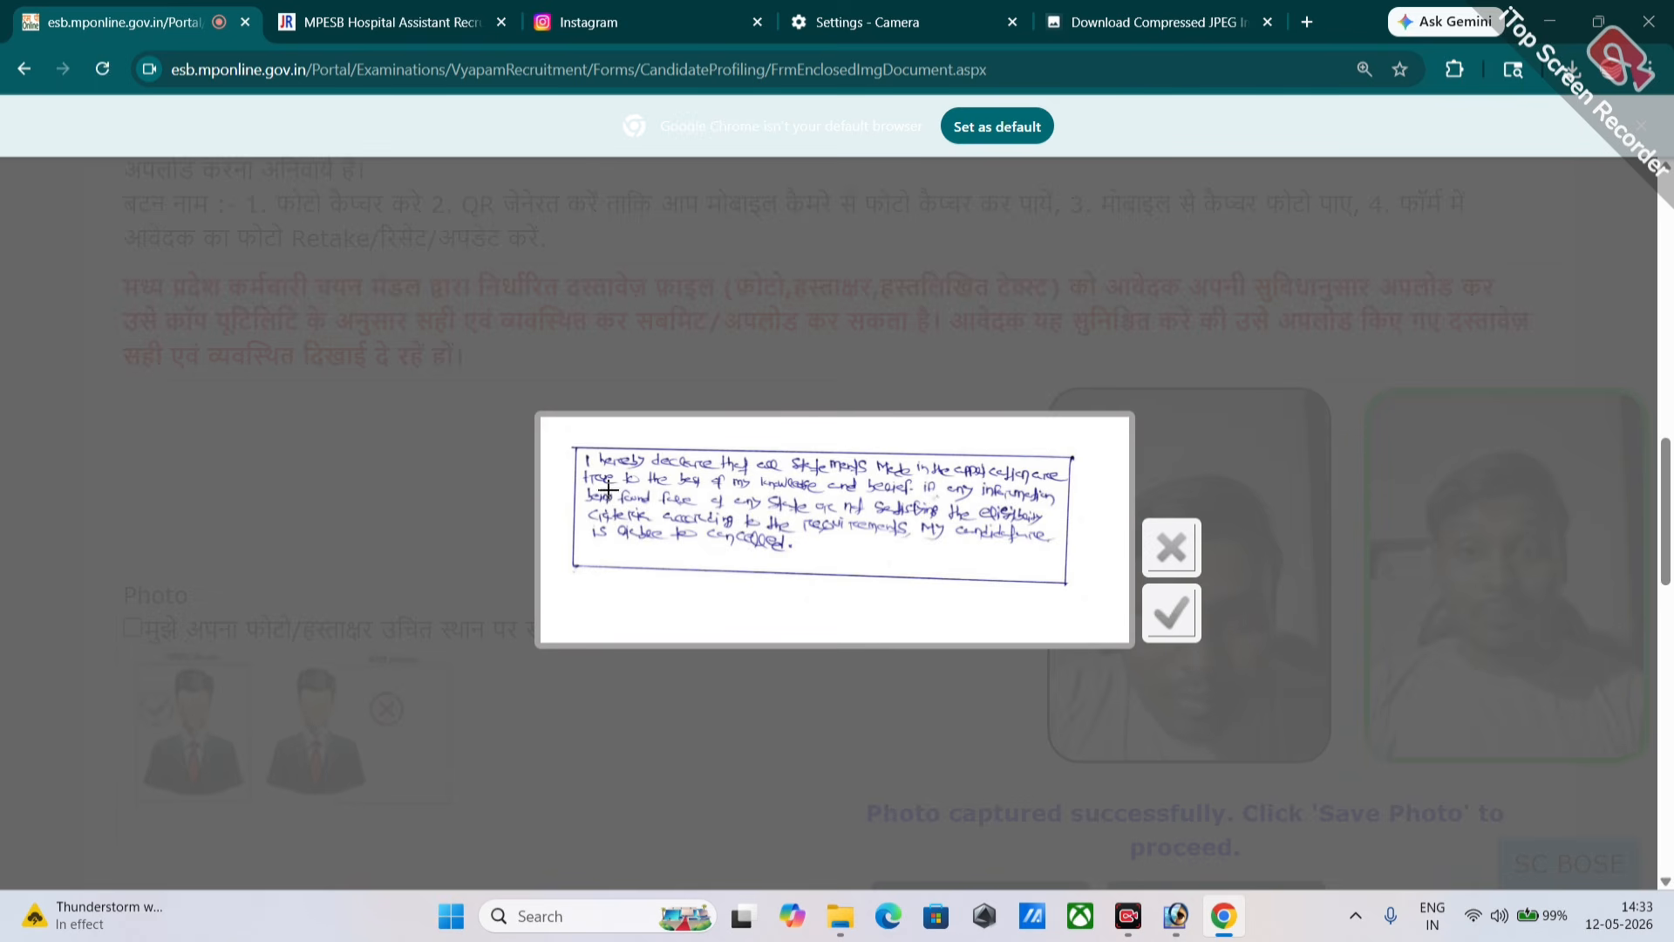
{"action": "left_click", "coordinate": [1173, 593]}
Step: Reduce the page zoom to 110%, reload the declaration image as Hand Written Text, crop it tightly around the written text and accept the crop
{"action": "scroll", "coordinate": [959, 593], "scroll_direction": "down", "scroll_amount": 9}
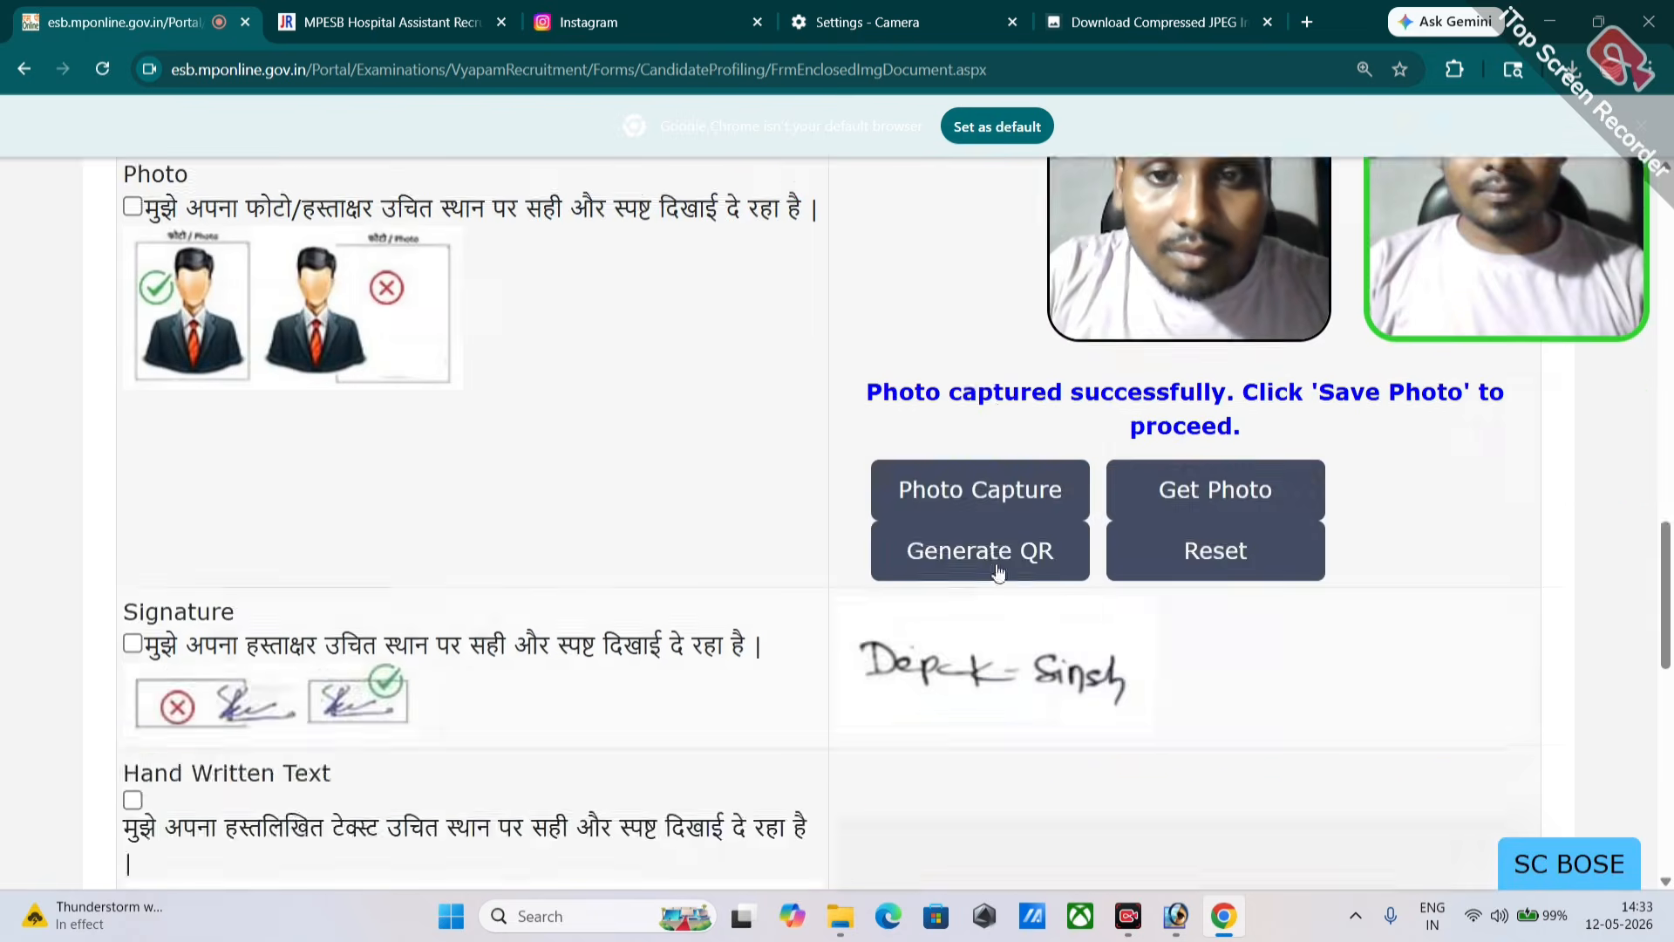
{"action": "key", "text": "ctrl+minus"}
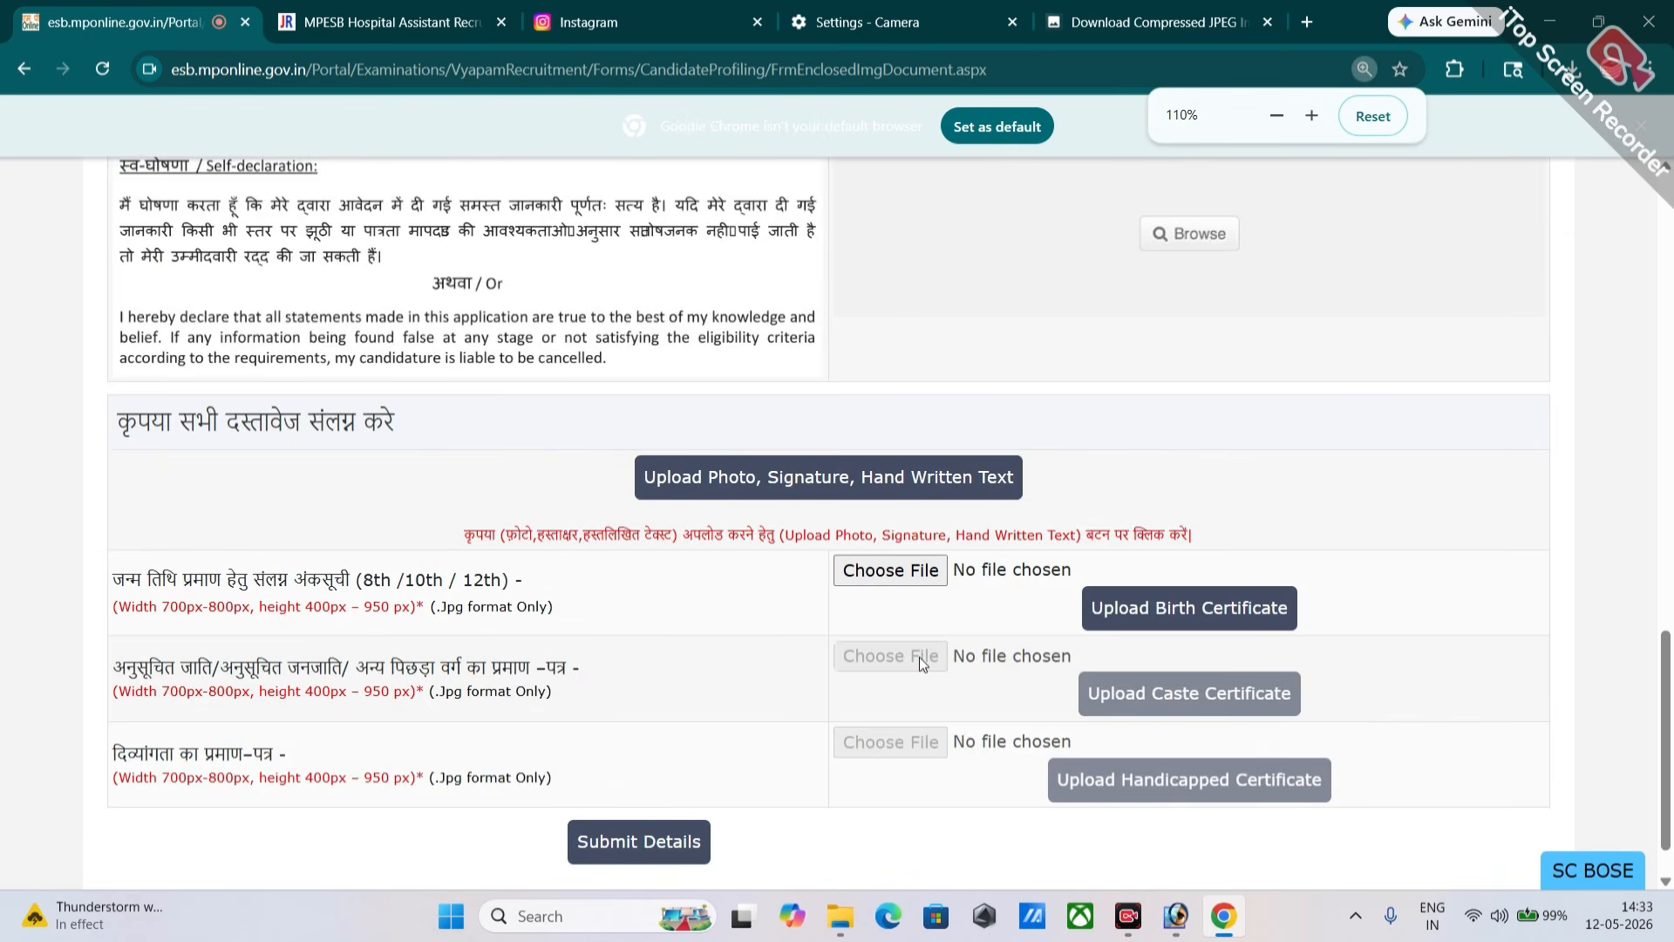
{"action": "scroll", "coordinate": [919, 656], "scroll_direction": "up", "scroll_amount": 4}
{"action": "left_click", "coordinate": [1185, 568]}
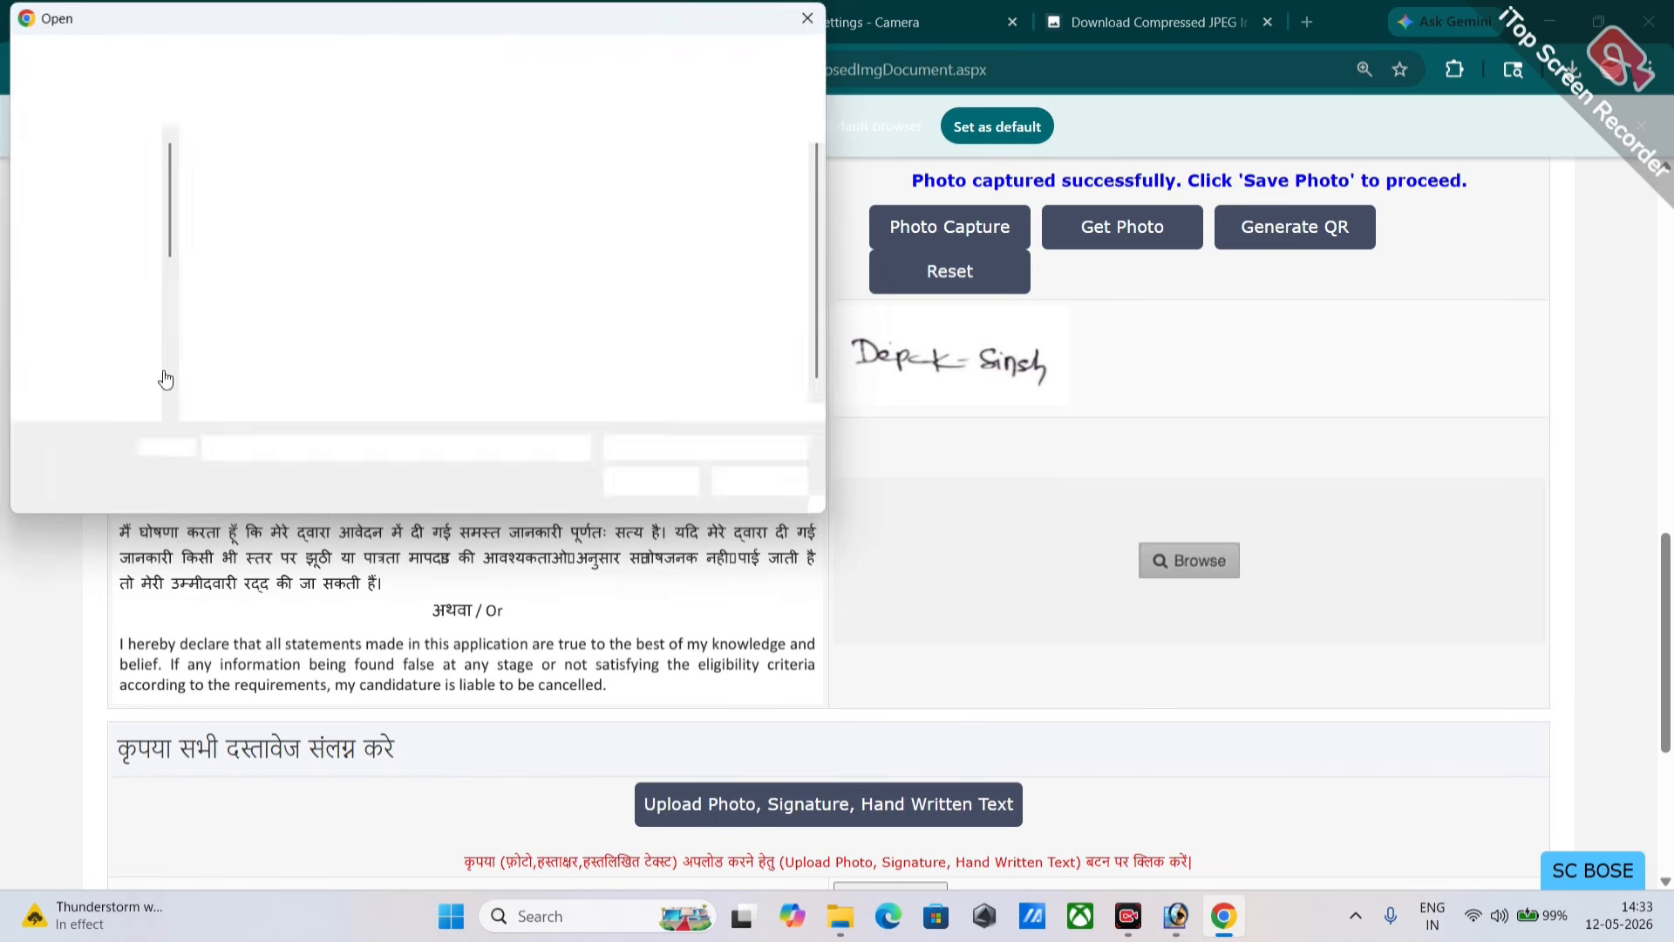
{"action": "left_click", "coordinate": [626, 225]}
{"action": "left_click", "coordinate": [644, 482]}
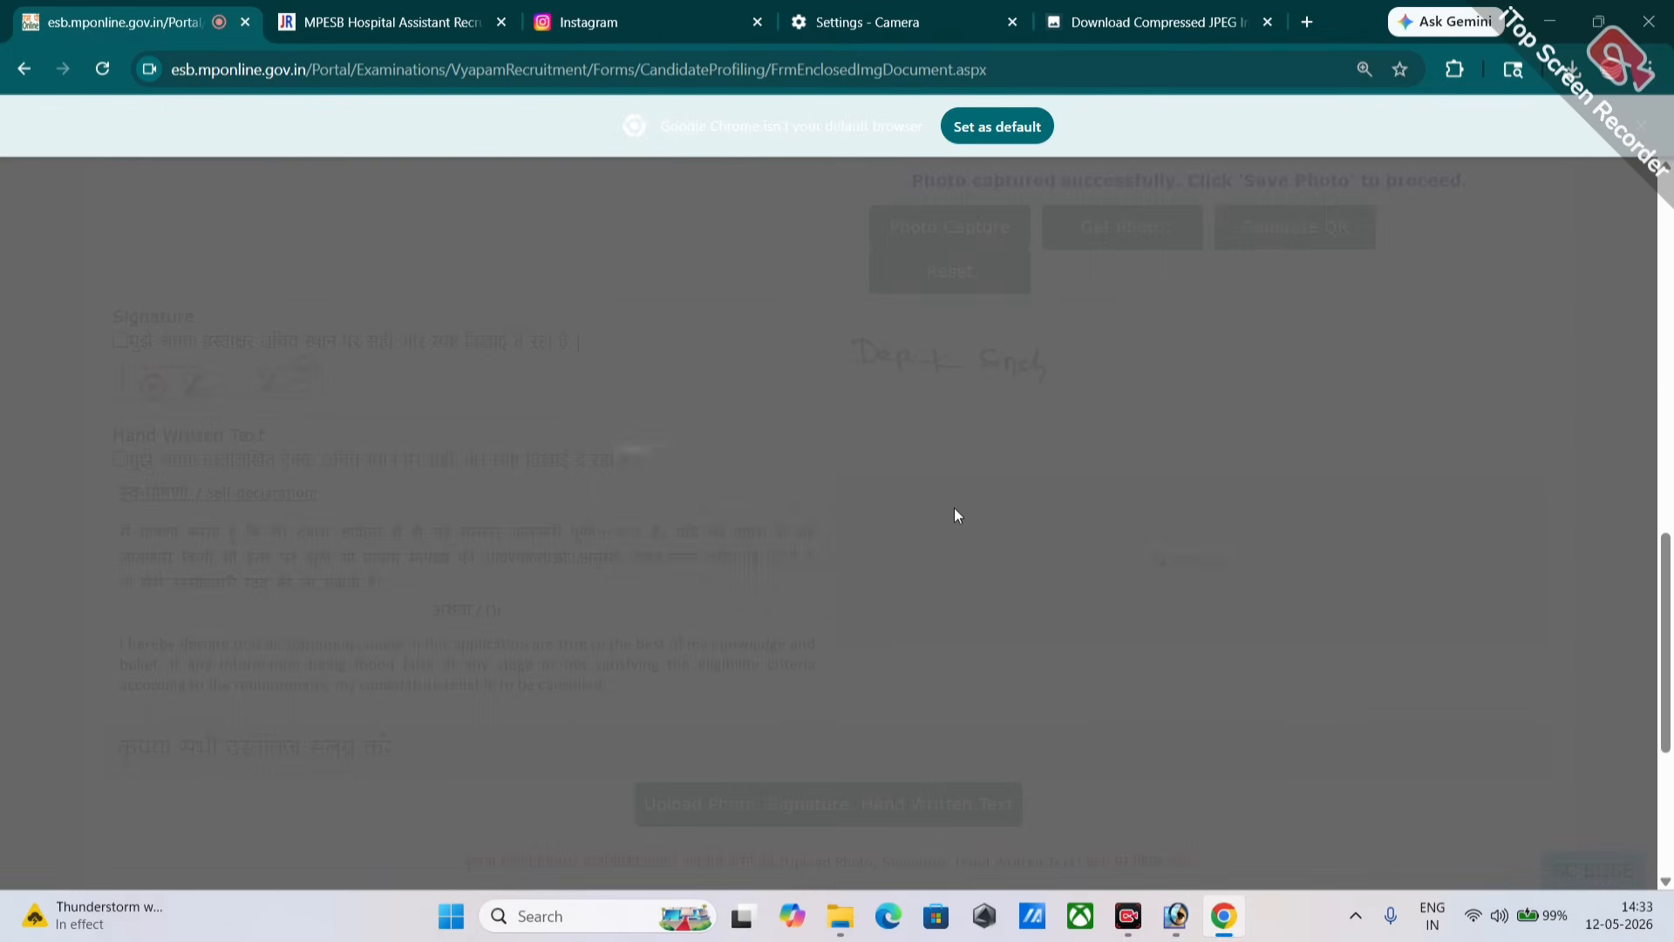
{"action": "left_click_drag", "start_coordinate": [927, 527], "coordinate": [987, 555]}
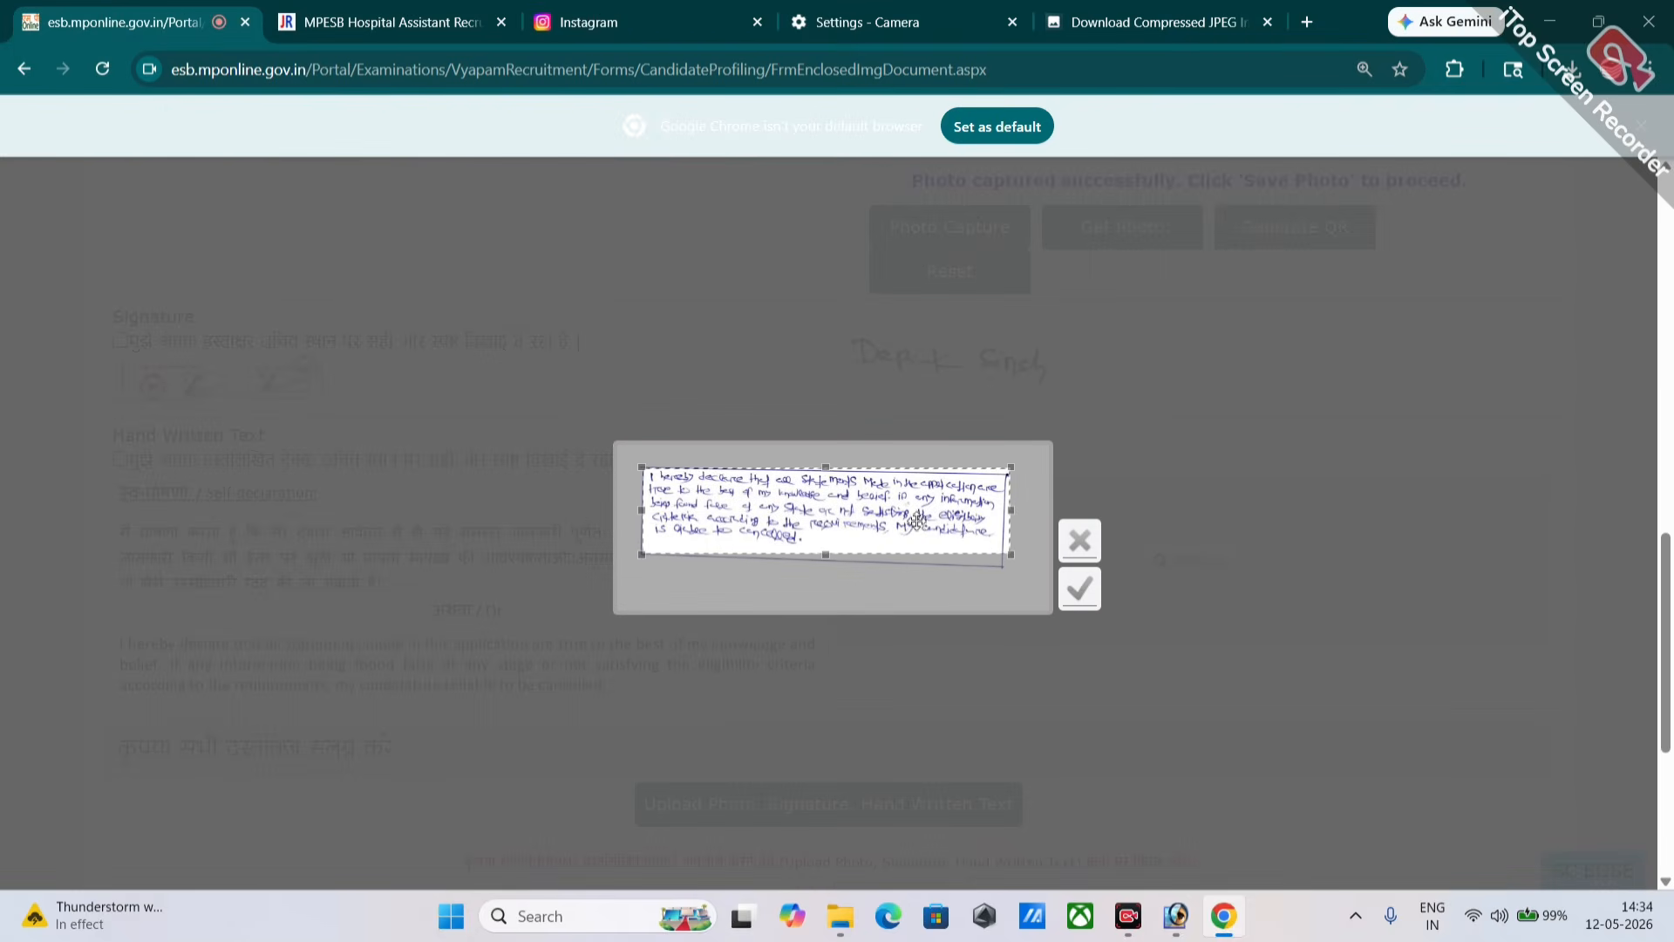
{"action": "left_click", "coordinate": [1081, 601]}
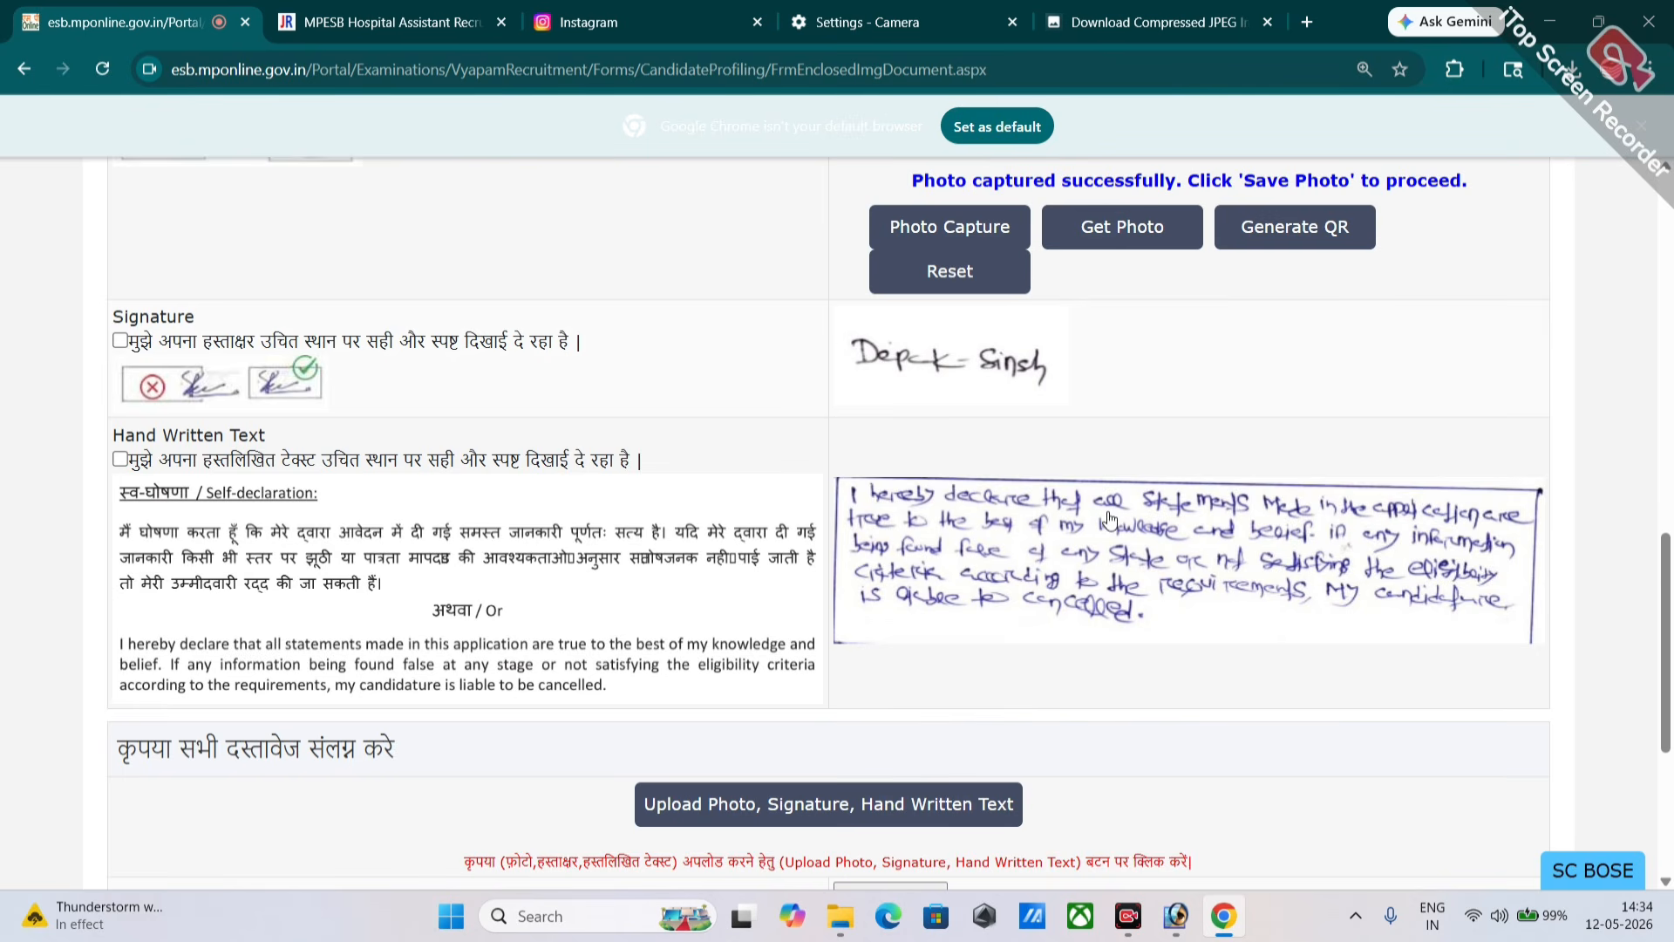
{"action": "scroll", "coordinate": [1115, 524], "scroll_direction": "down", "scroll_amount": 3}
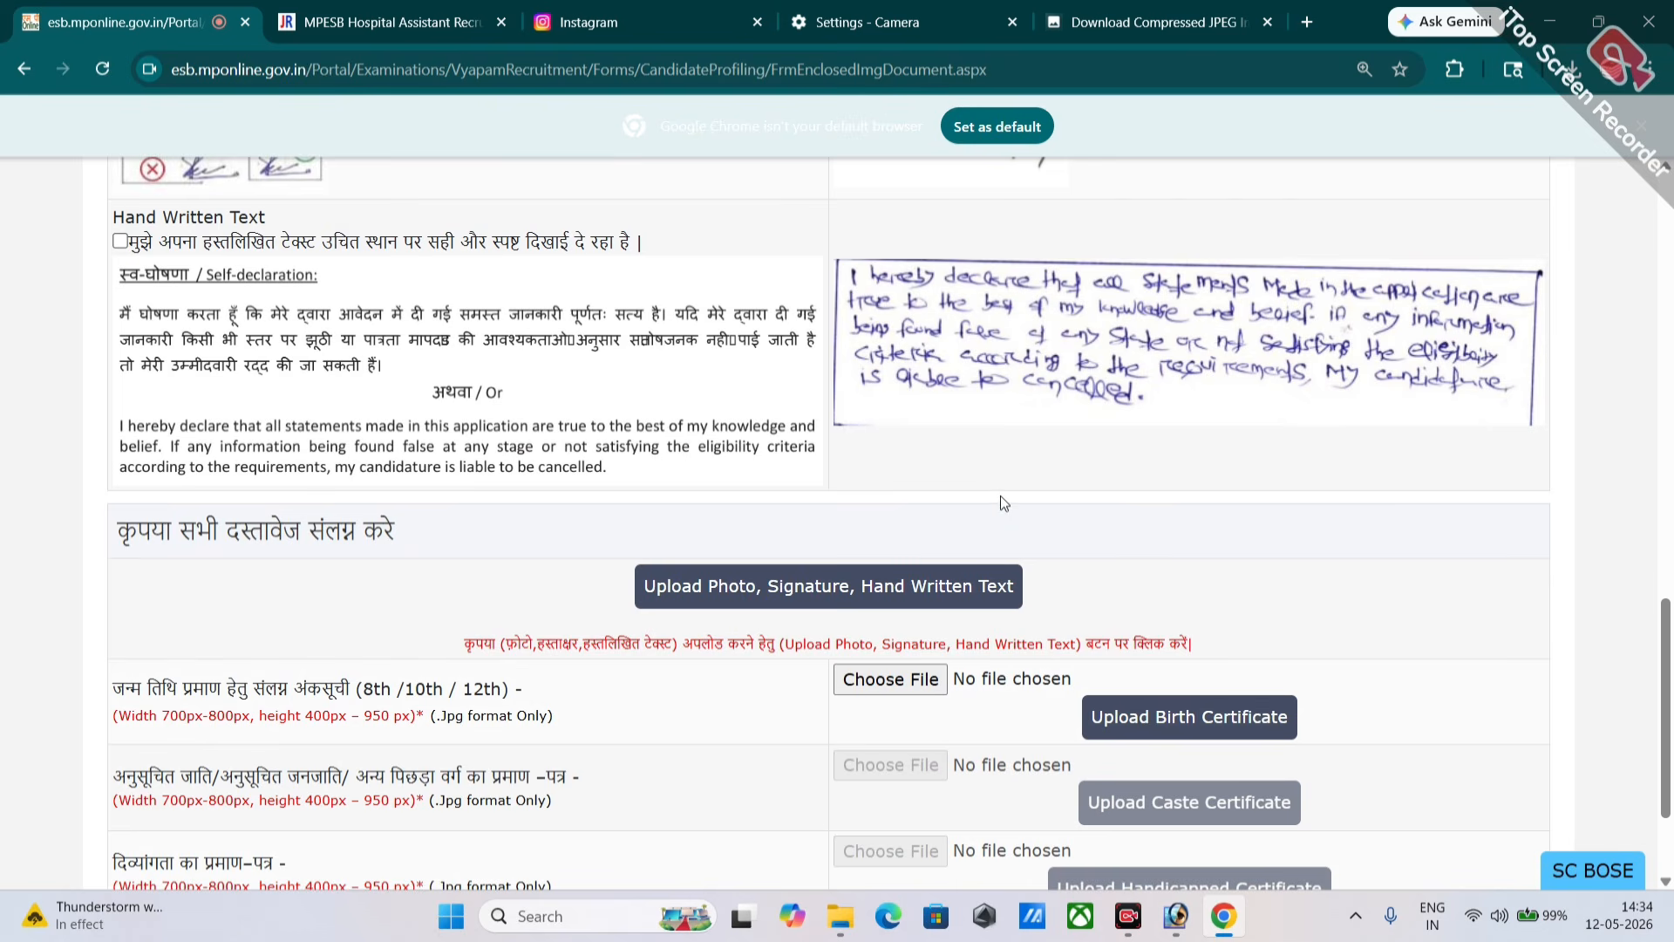
{"action": "left_click_drag", "start_coordinate": [186, 690], "coordinate": [264, 689]}
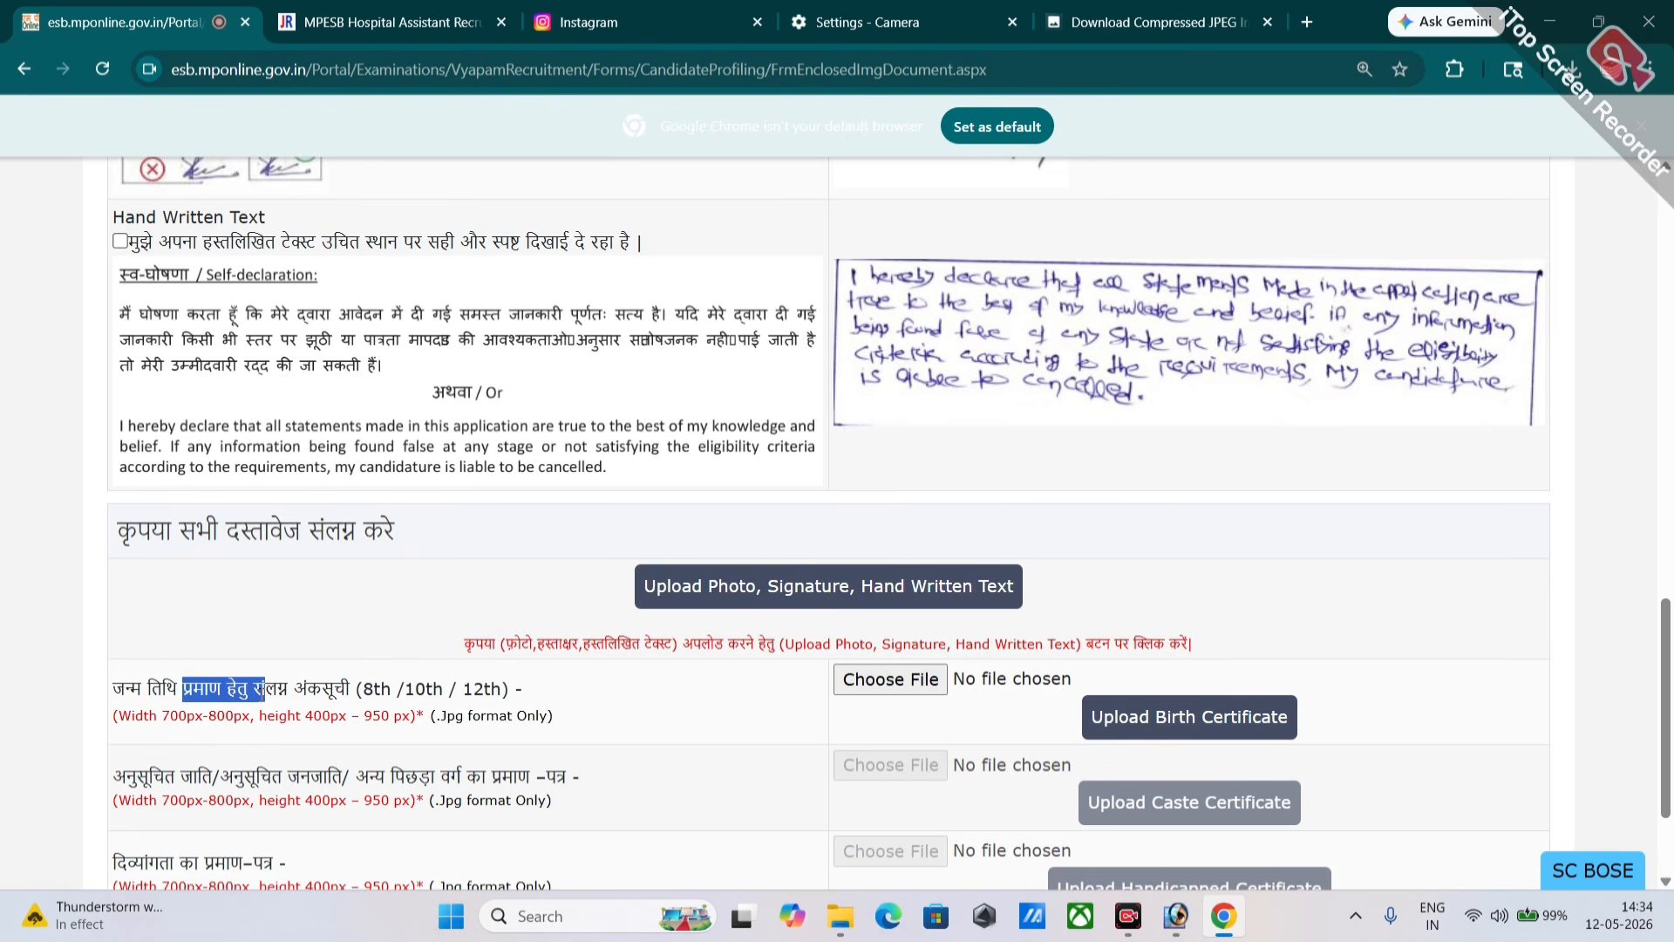
{"action": "left_click_drag", "start_coordinate": [140, 775], "coordinate": [284, 776]}
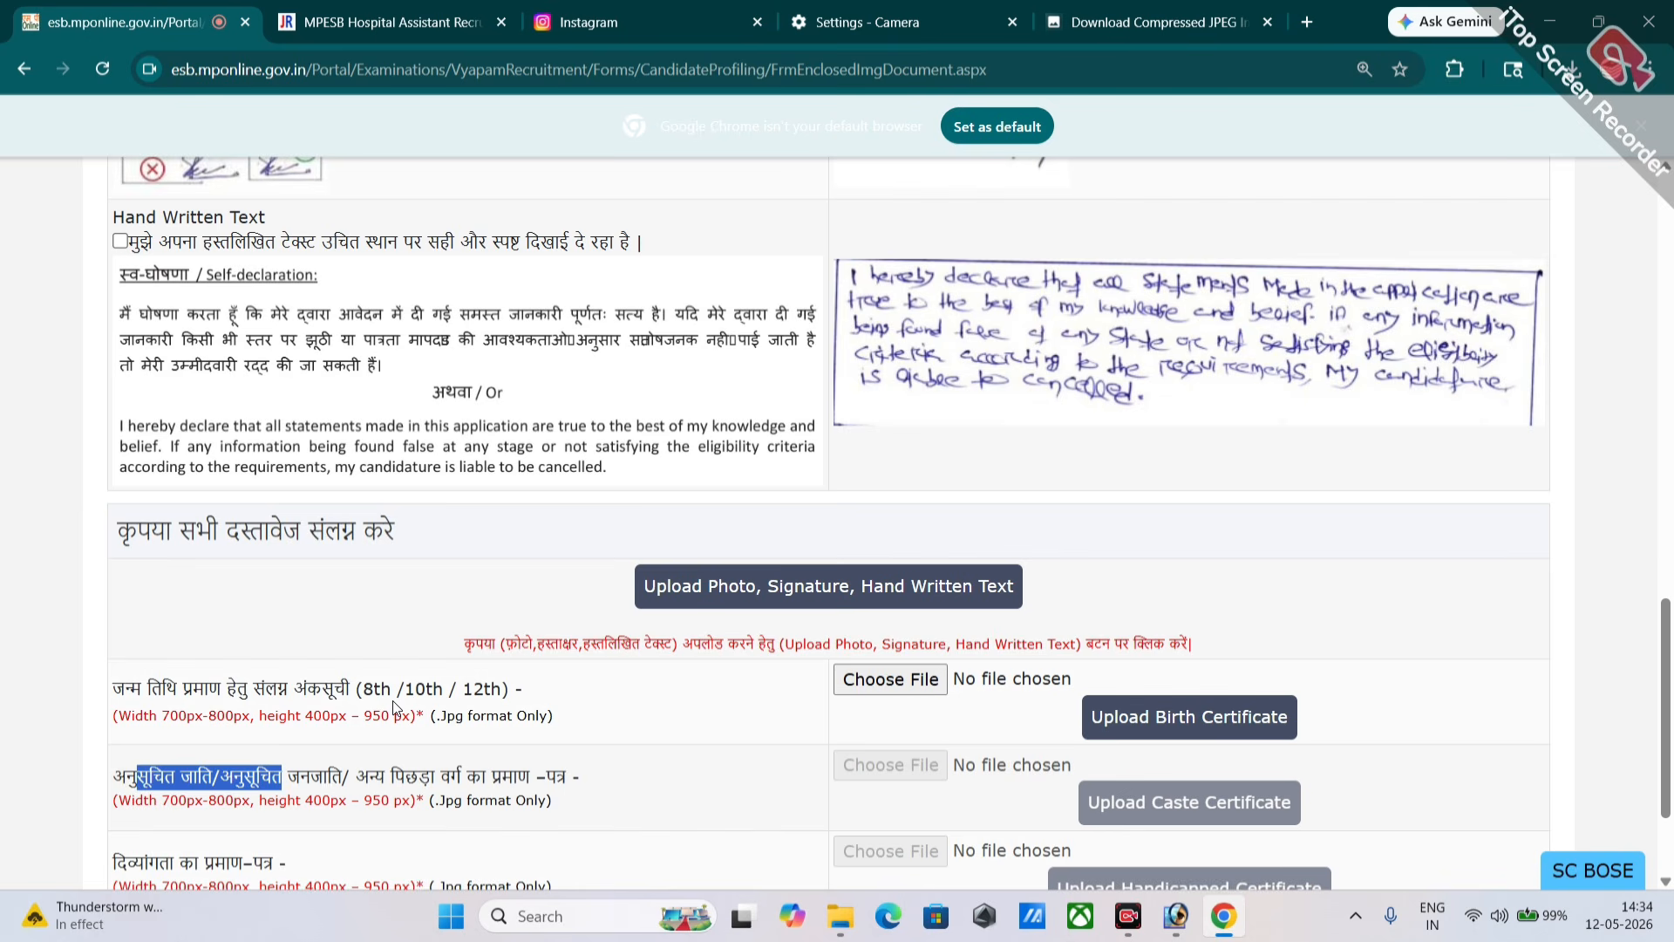
Step: Return to the Pi7 site and open its Compress Image to 100kb tool
{"action": "left_click", "coordinate": [1151, 21]}
{"action": "left_click", "coordinate": [23, 69]}
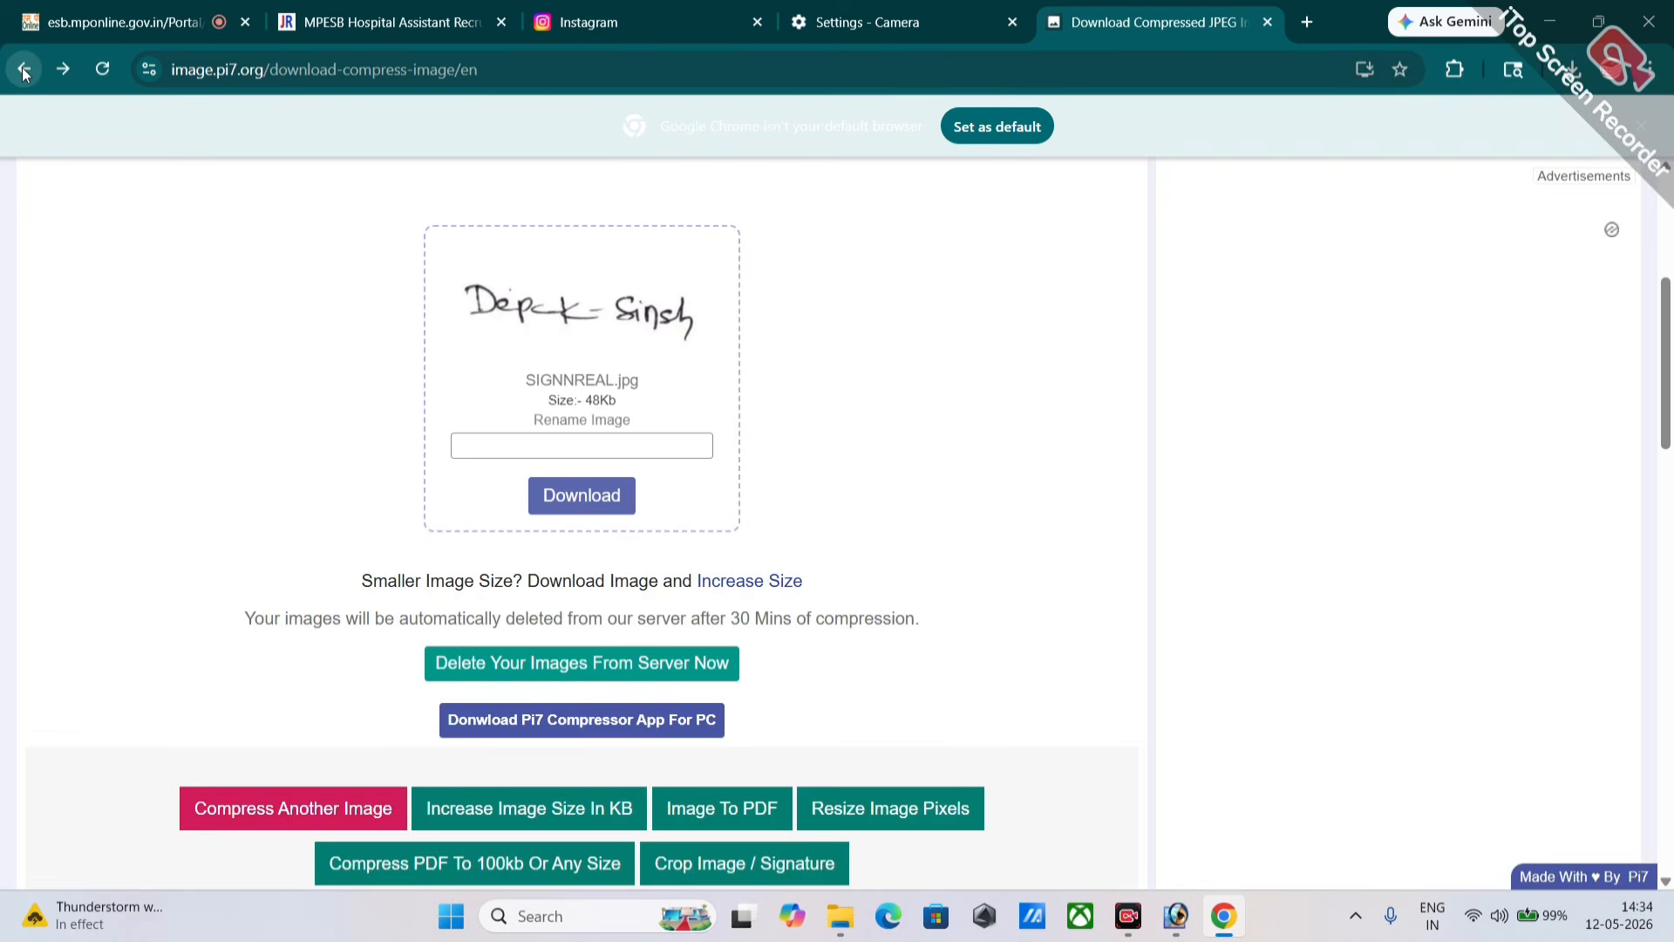
{"action": "left_click", "coordinate": [24, 71]}
{"action": "left_click", "coordinate": [23, 70]}
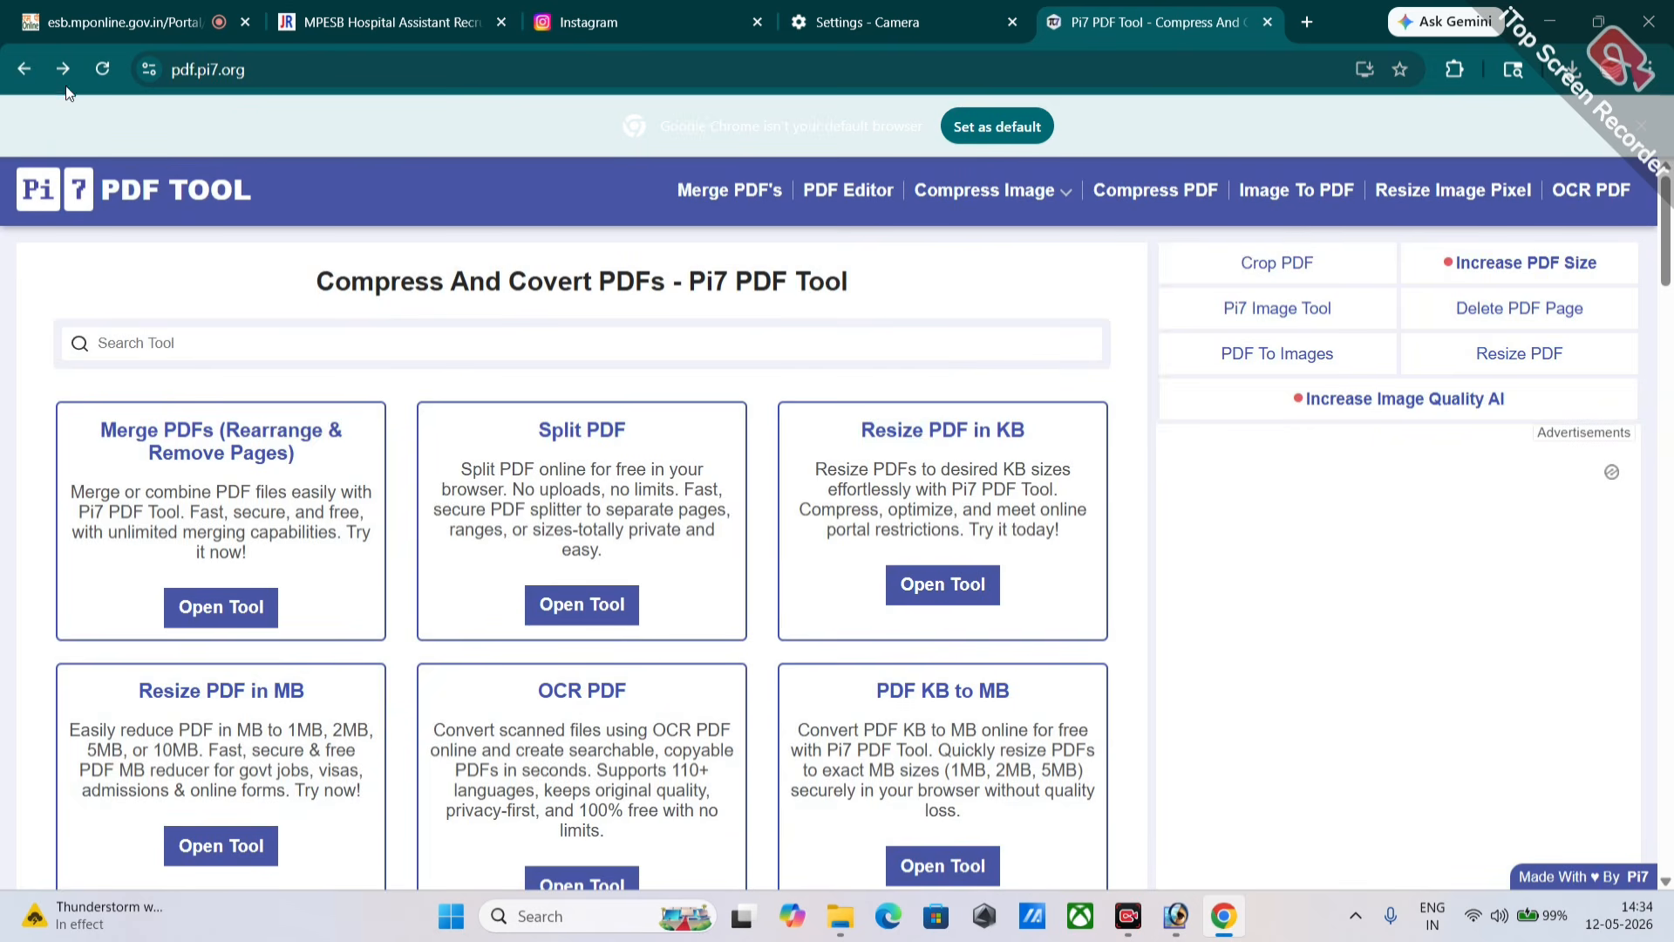
{"action": "left_click", "coordinate": [21, 72]}
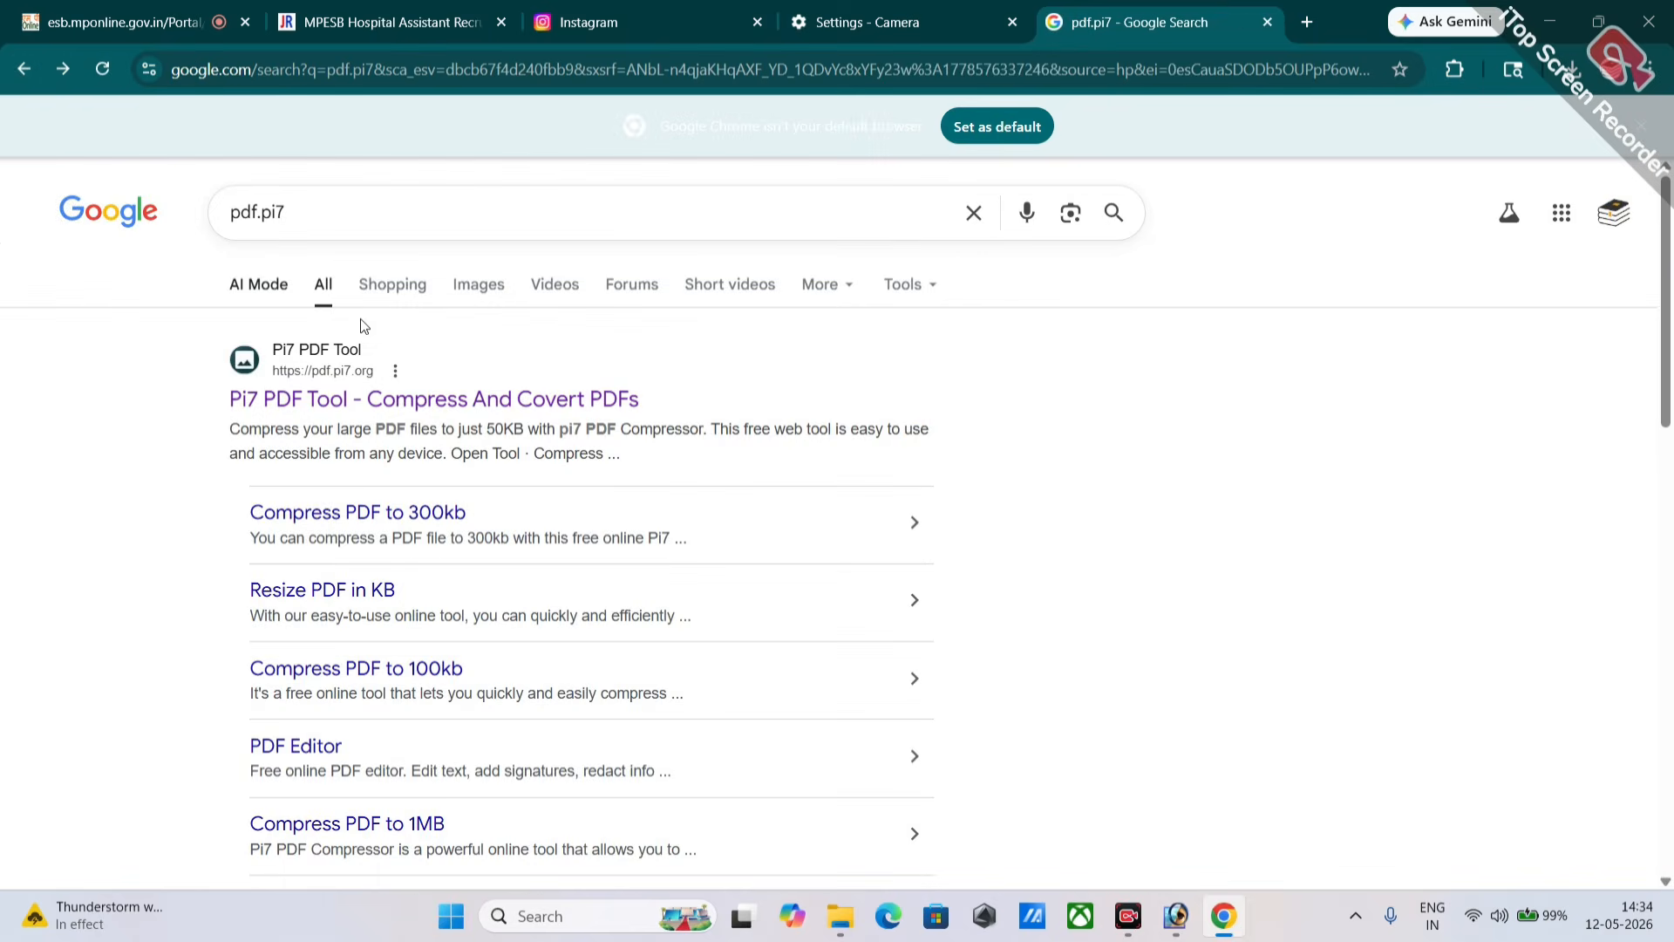
{"action": "left_click", "coordinate": [305, 398]}
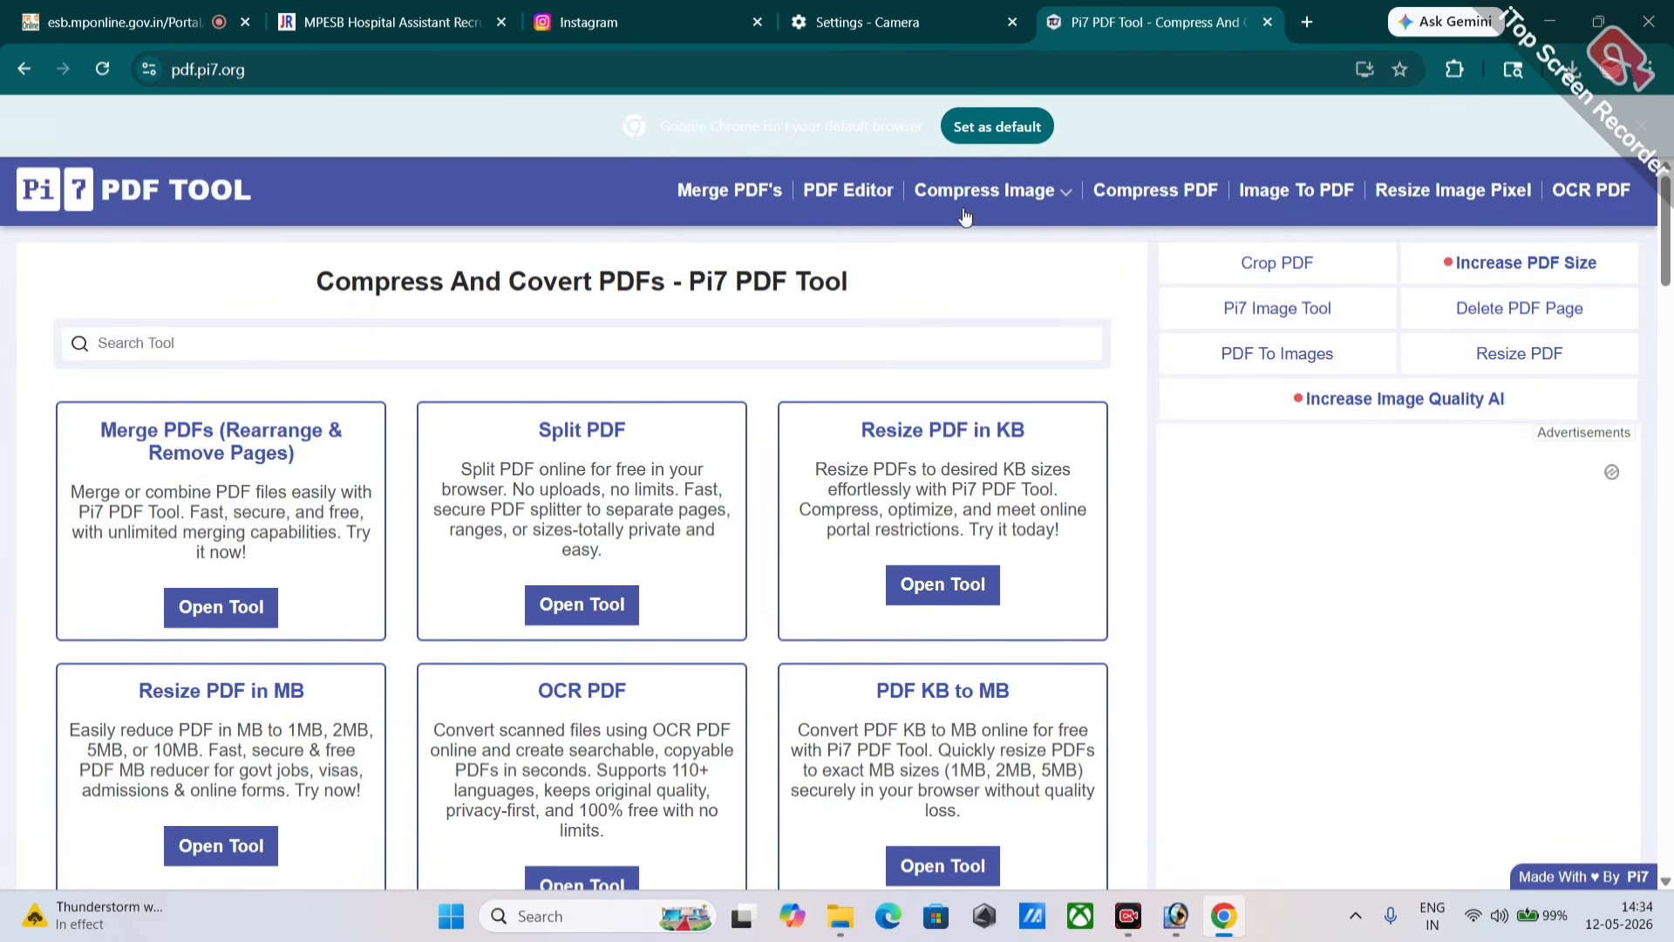
{"action": "mouse_move", "coordinate": [965, 216]}
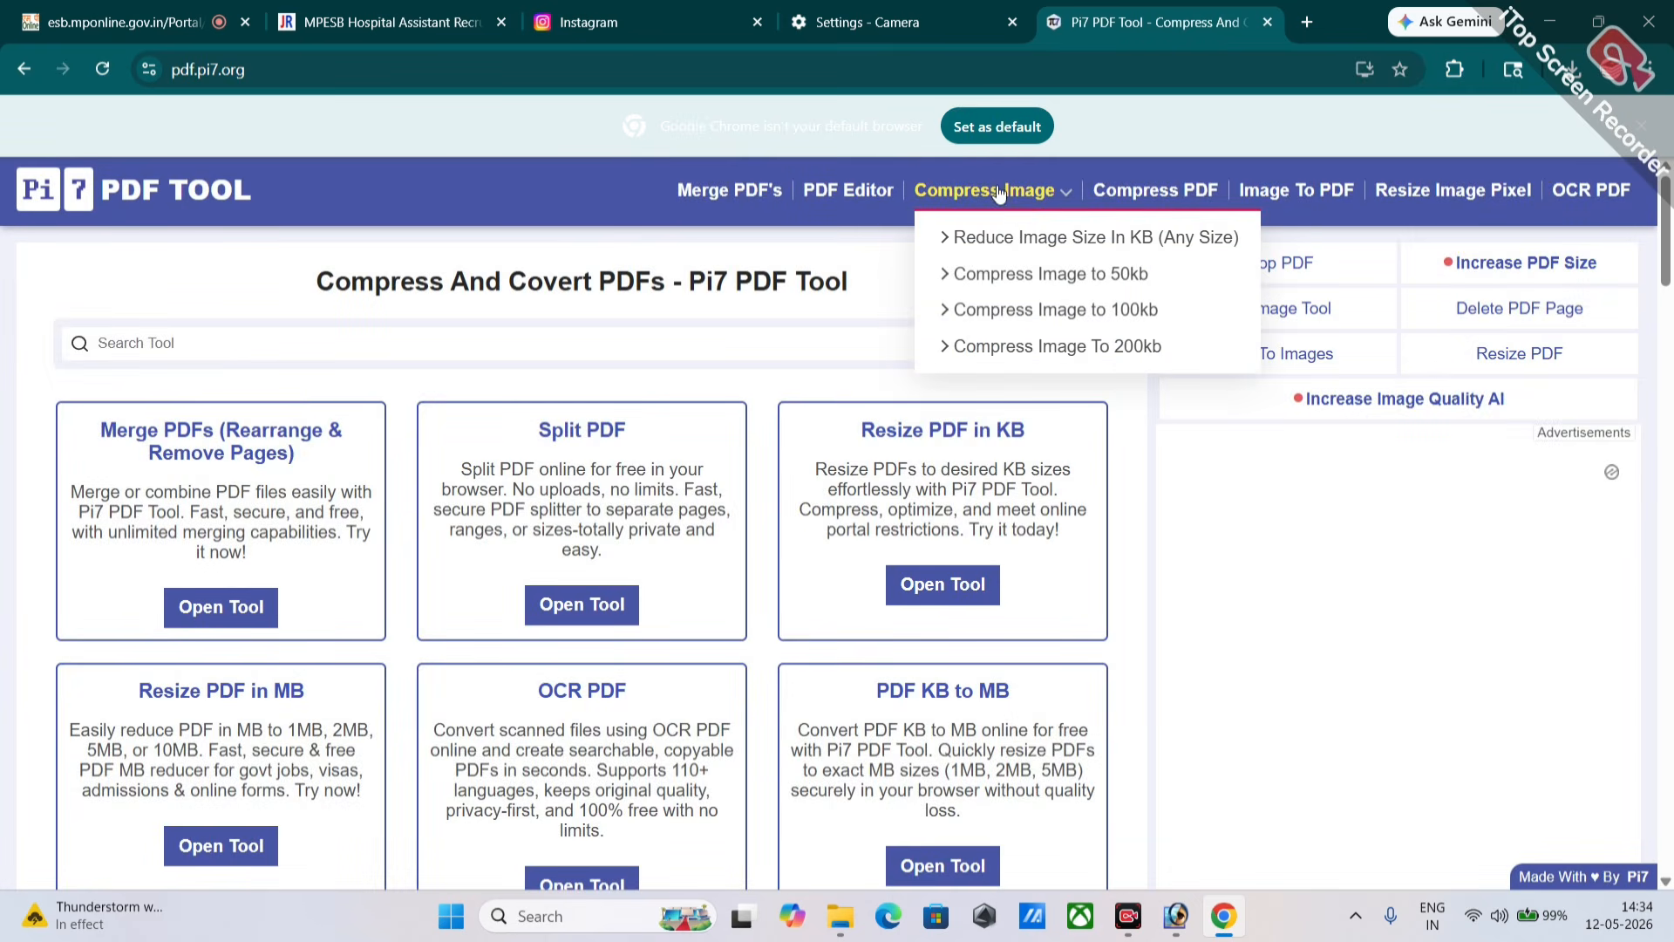
{"action": "left_click", "coordinate": [1068, 316]}
Step: Load the 10th certificate JPG into the compressor, compress it to 130 KB and download the compressed image
{"action": "left_click", "coordinate": [564, 450]}
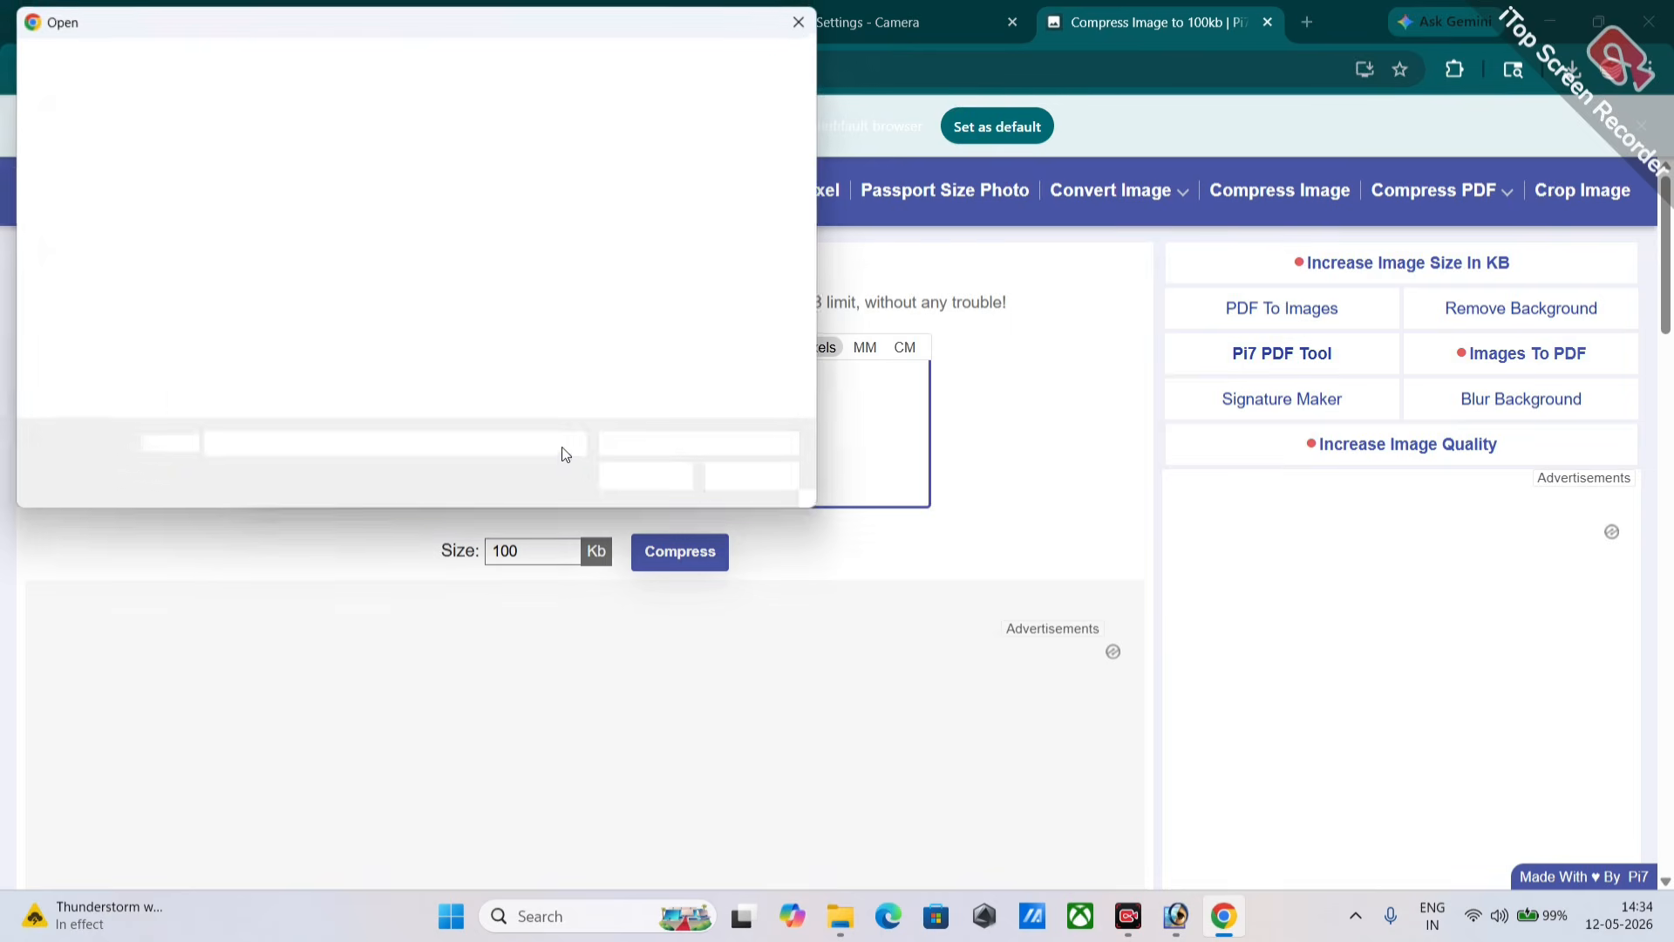
{"action": "double_click", "coordinate": [250, 225]}
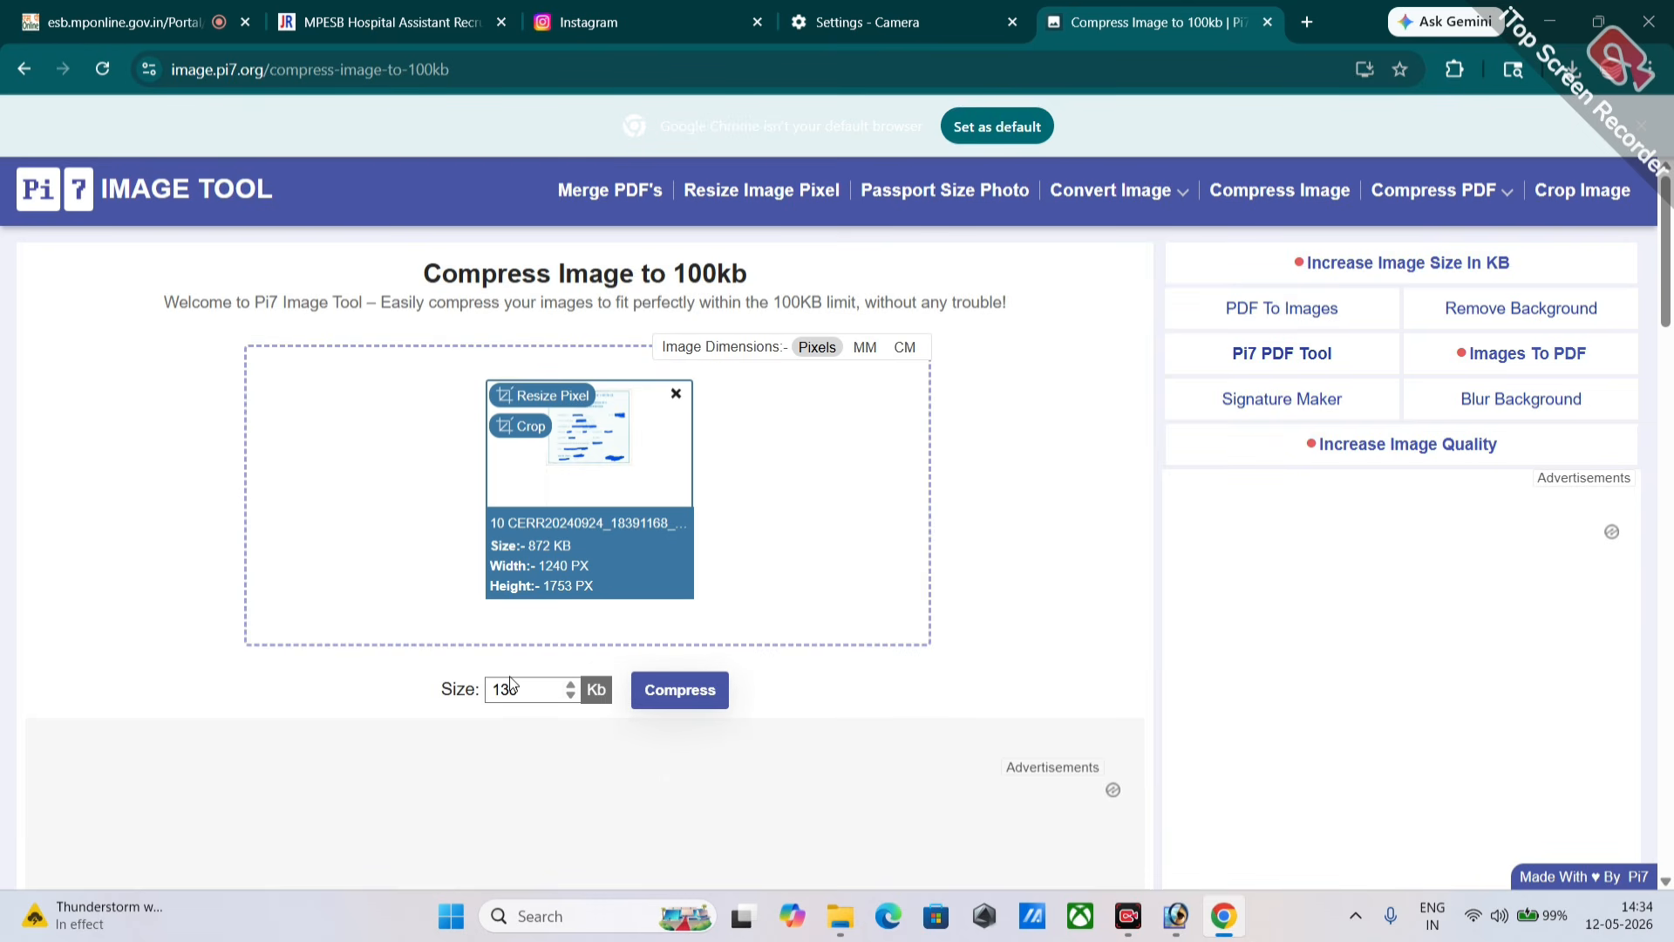
{"action": "left_click", "coordinate": [651, 691]}
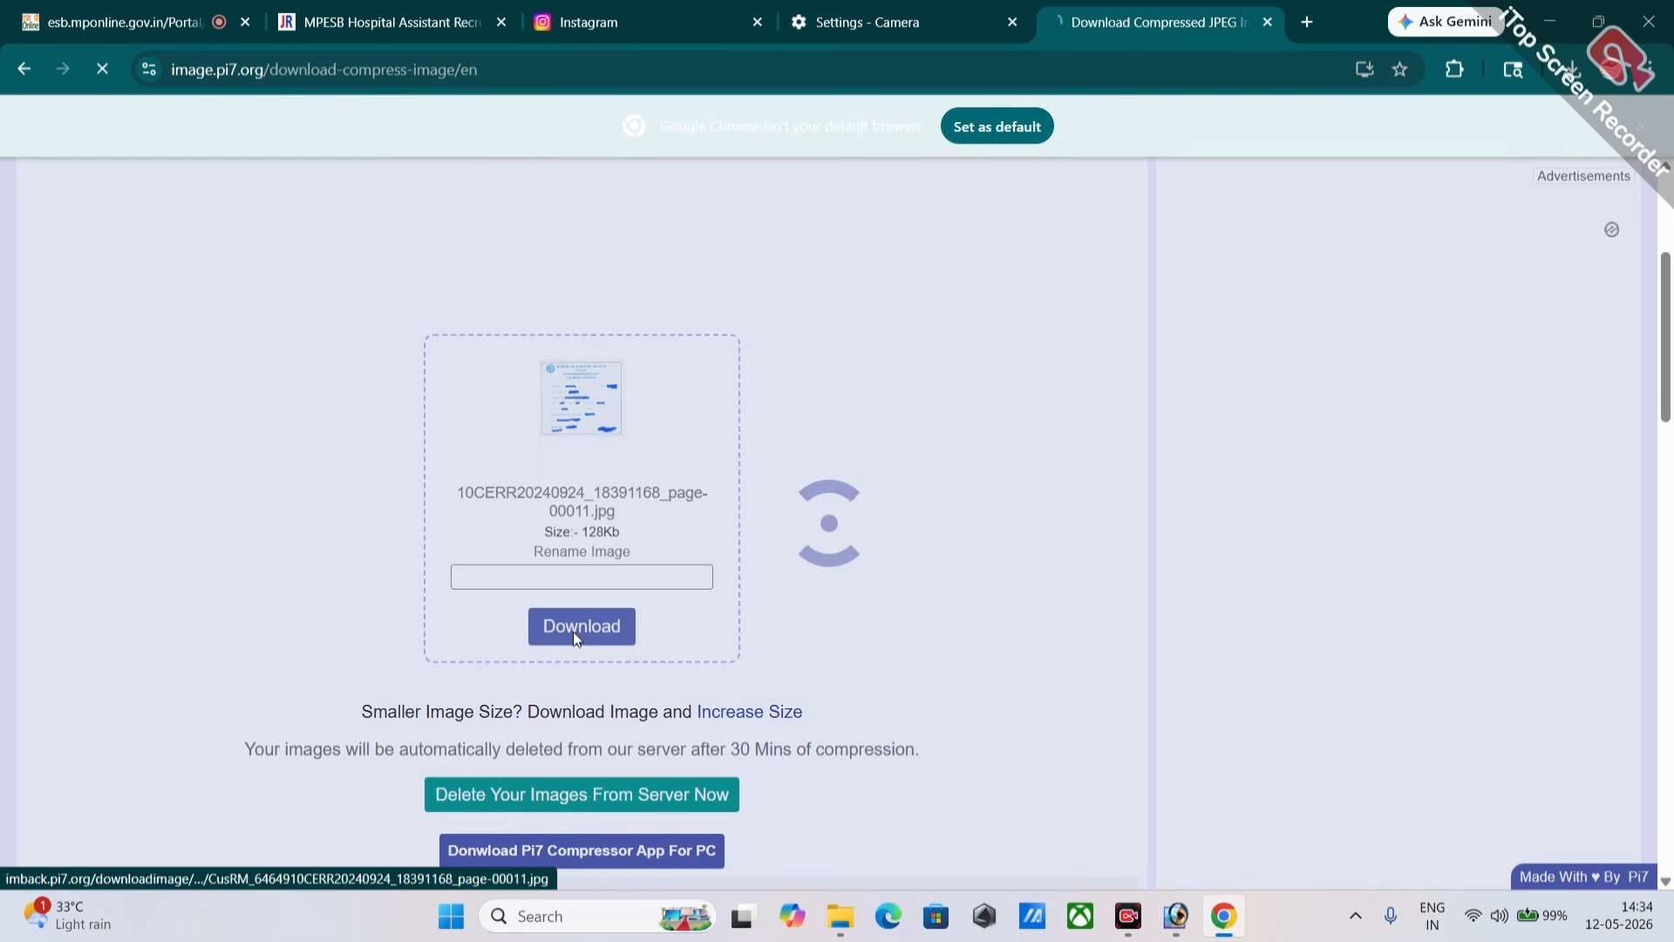
{"action": "left_click", "coordinate": [573, 632]}
Step: On the candidate profile page, upload the compressed 10th certificate JPG from Downloads as the birth certificate
{"action": "key", "text": "ctrl+2"}
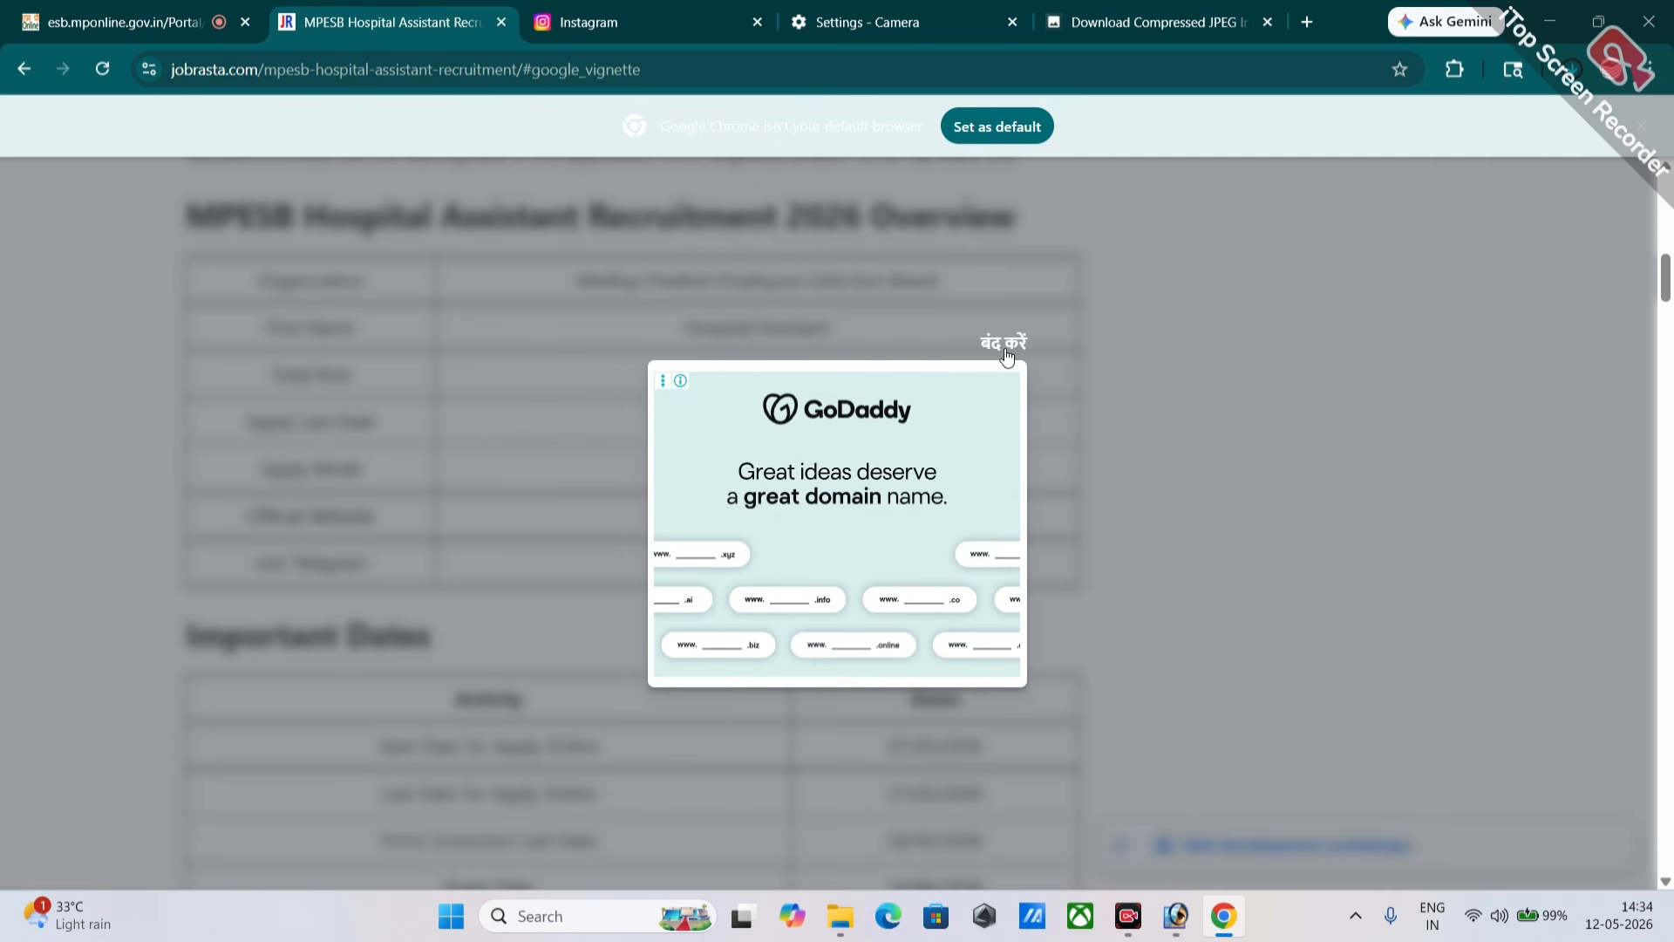
{"action": "left_click", "coordinate": [931, 336]}
{"action": "left_click", "coordinate": [222, 23]}
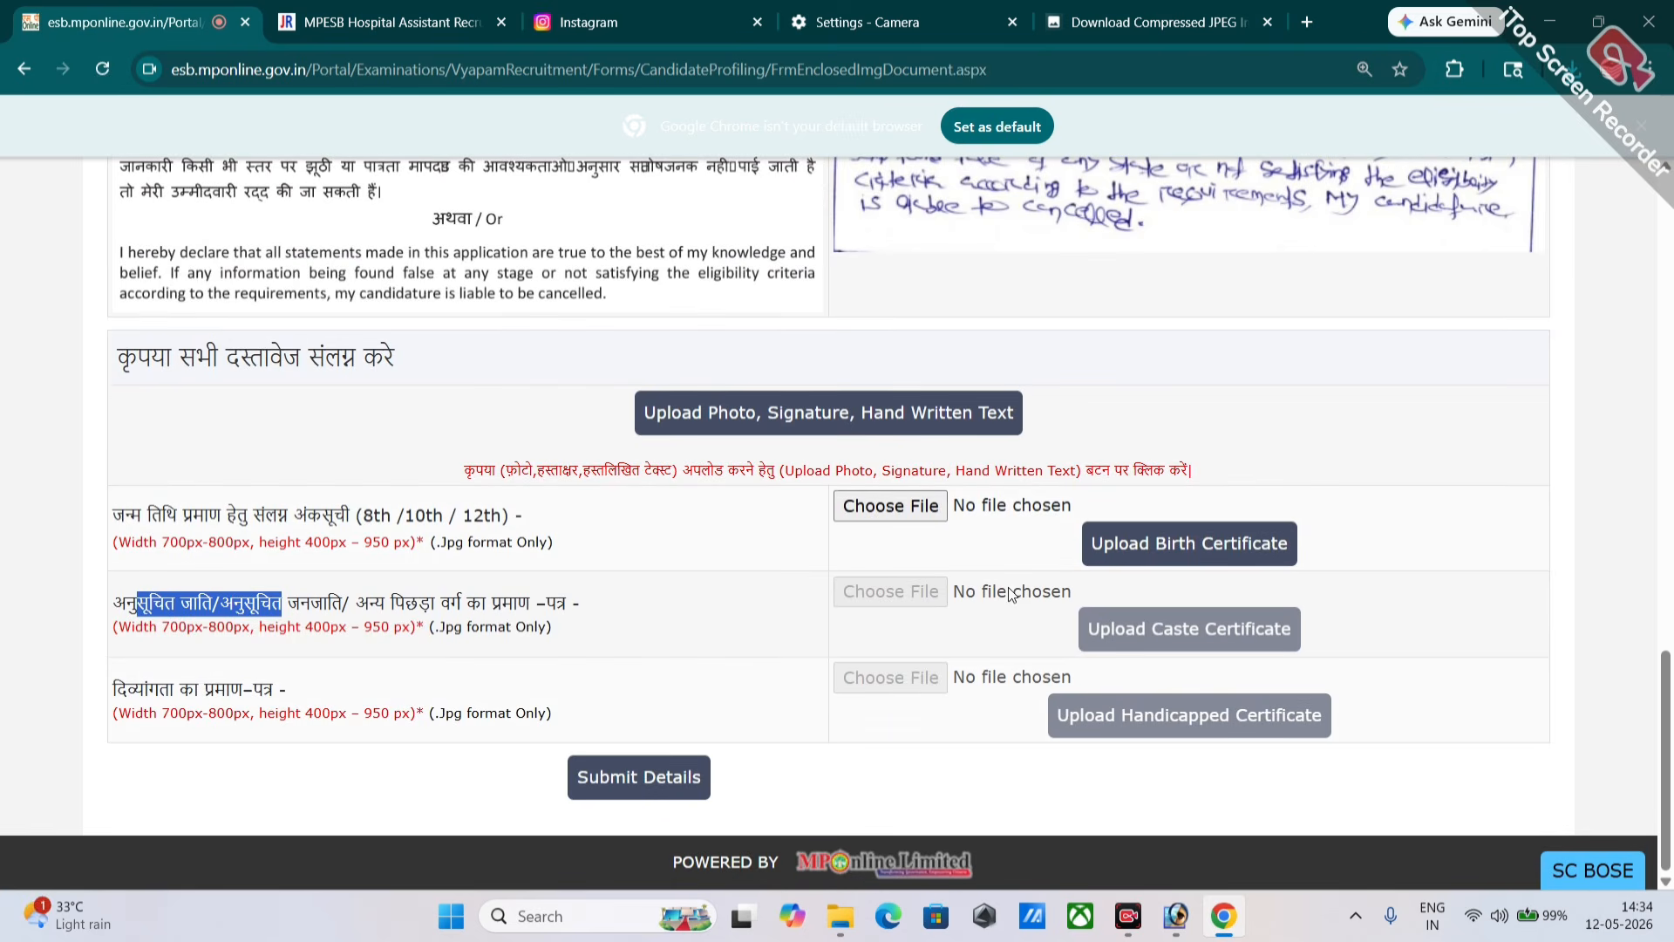
{"action": "left_click", "coordinate": [917, 509]}
{"action": "left_click", "coordinate": [98, 287]}
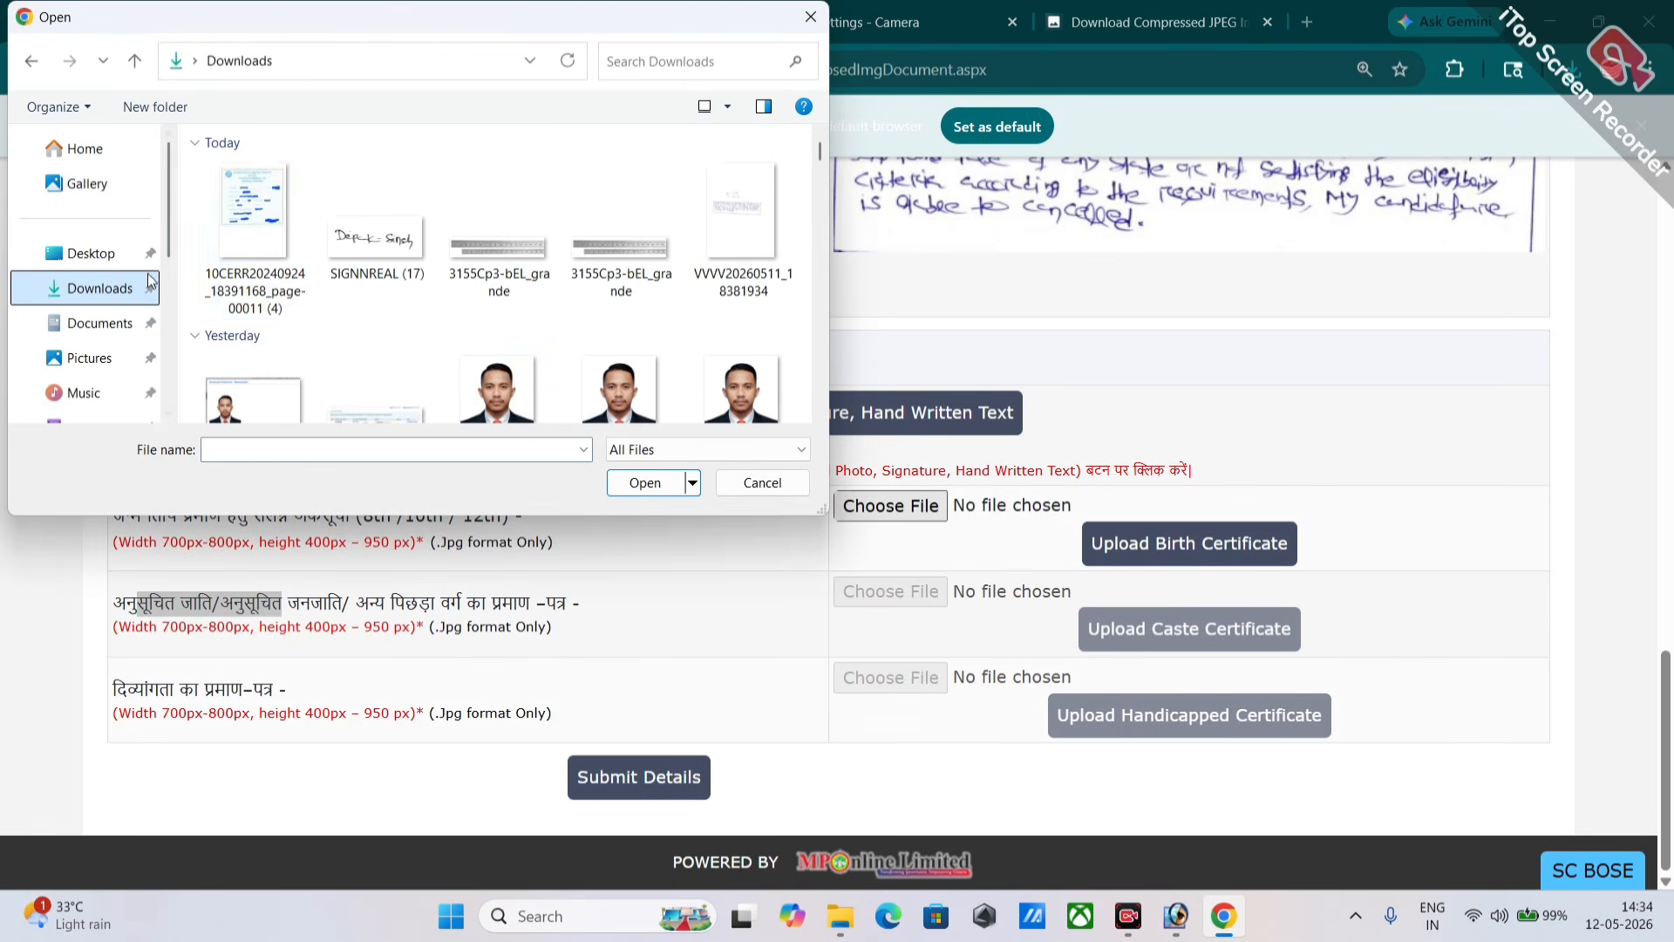
{"action": "left_click", "coordinate": [253, 231]}
{"action": "left_click", "coordinate": [646, 482]}
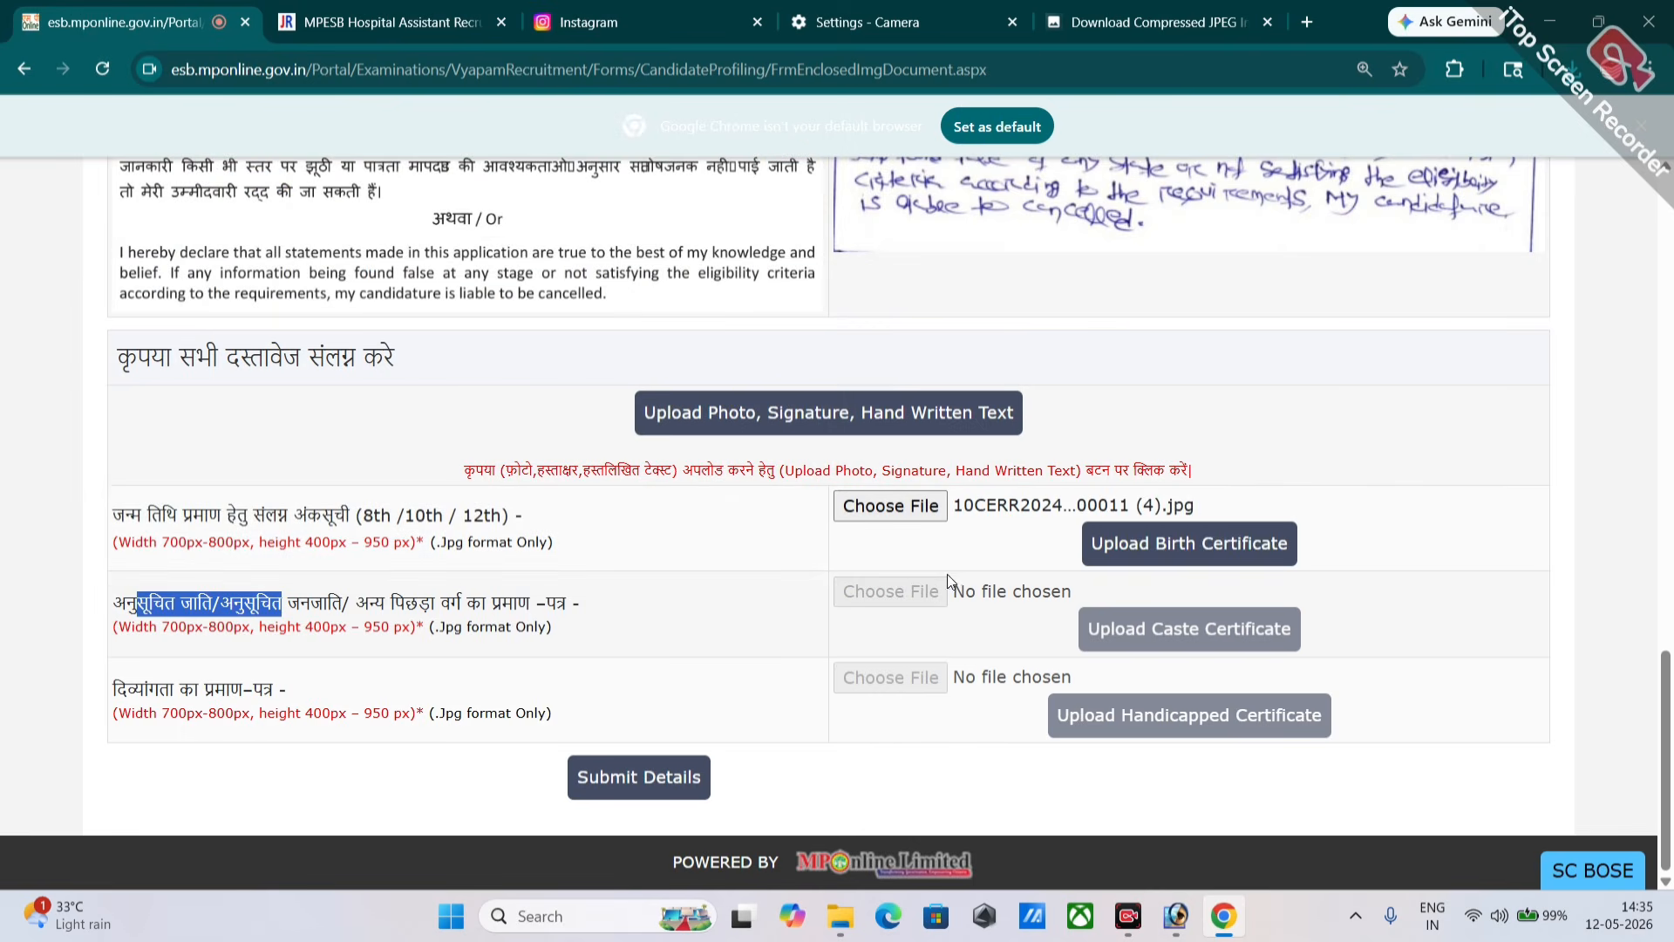
{"action": "left_click", "coordinate": [1129, 548]}
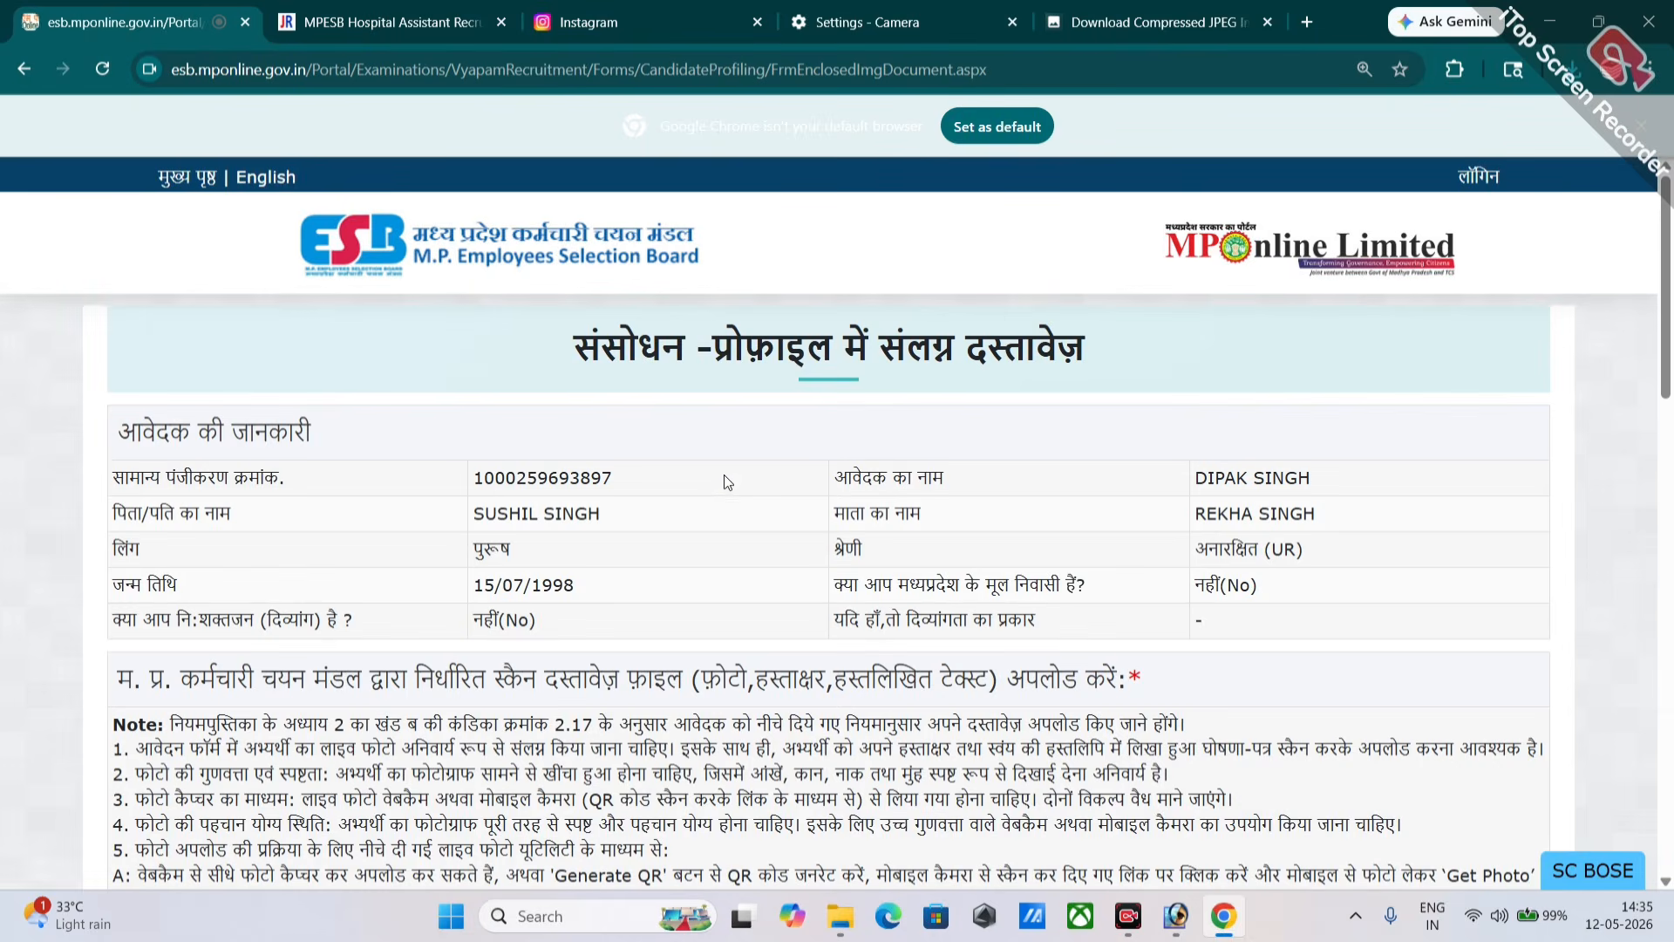
{"action": "scroll", "coordinate": [872, 523], "scroll_direction": "down", "scroll_amount": 10}
{"action": "scroll", "coordinate": [1038, 627], "scroll_direction": "down", "scroll_amount": 8}
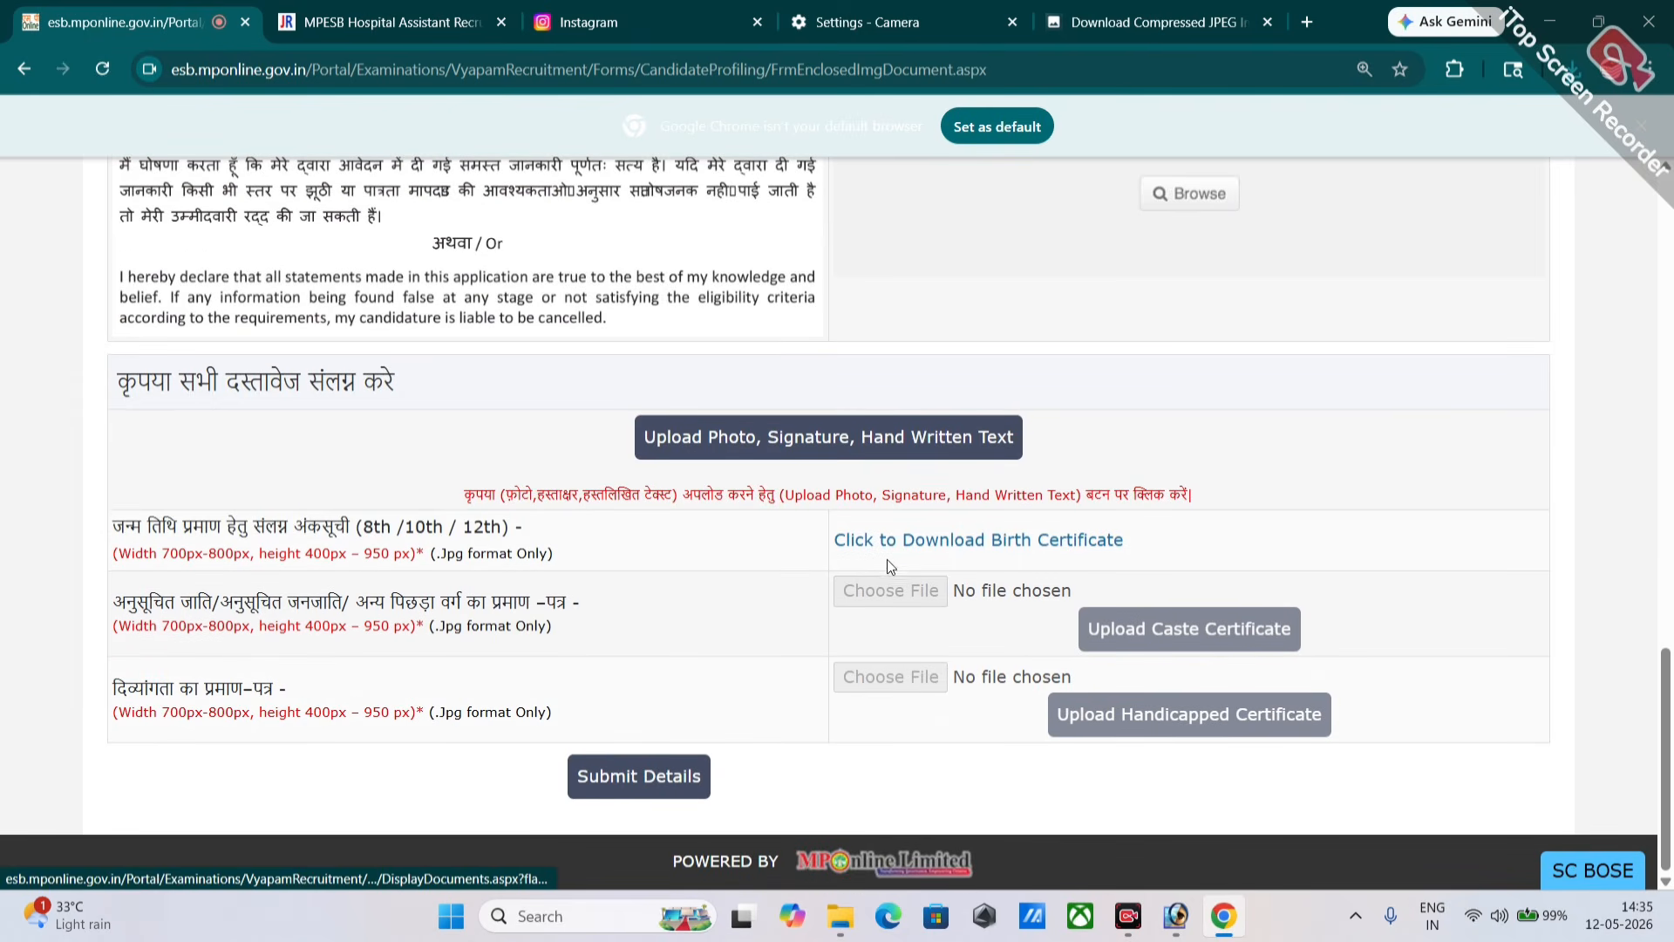
{"action": "scroll", "coordinate": [886, 558], "scroll_direction": "up", "scroll_amount": 5}
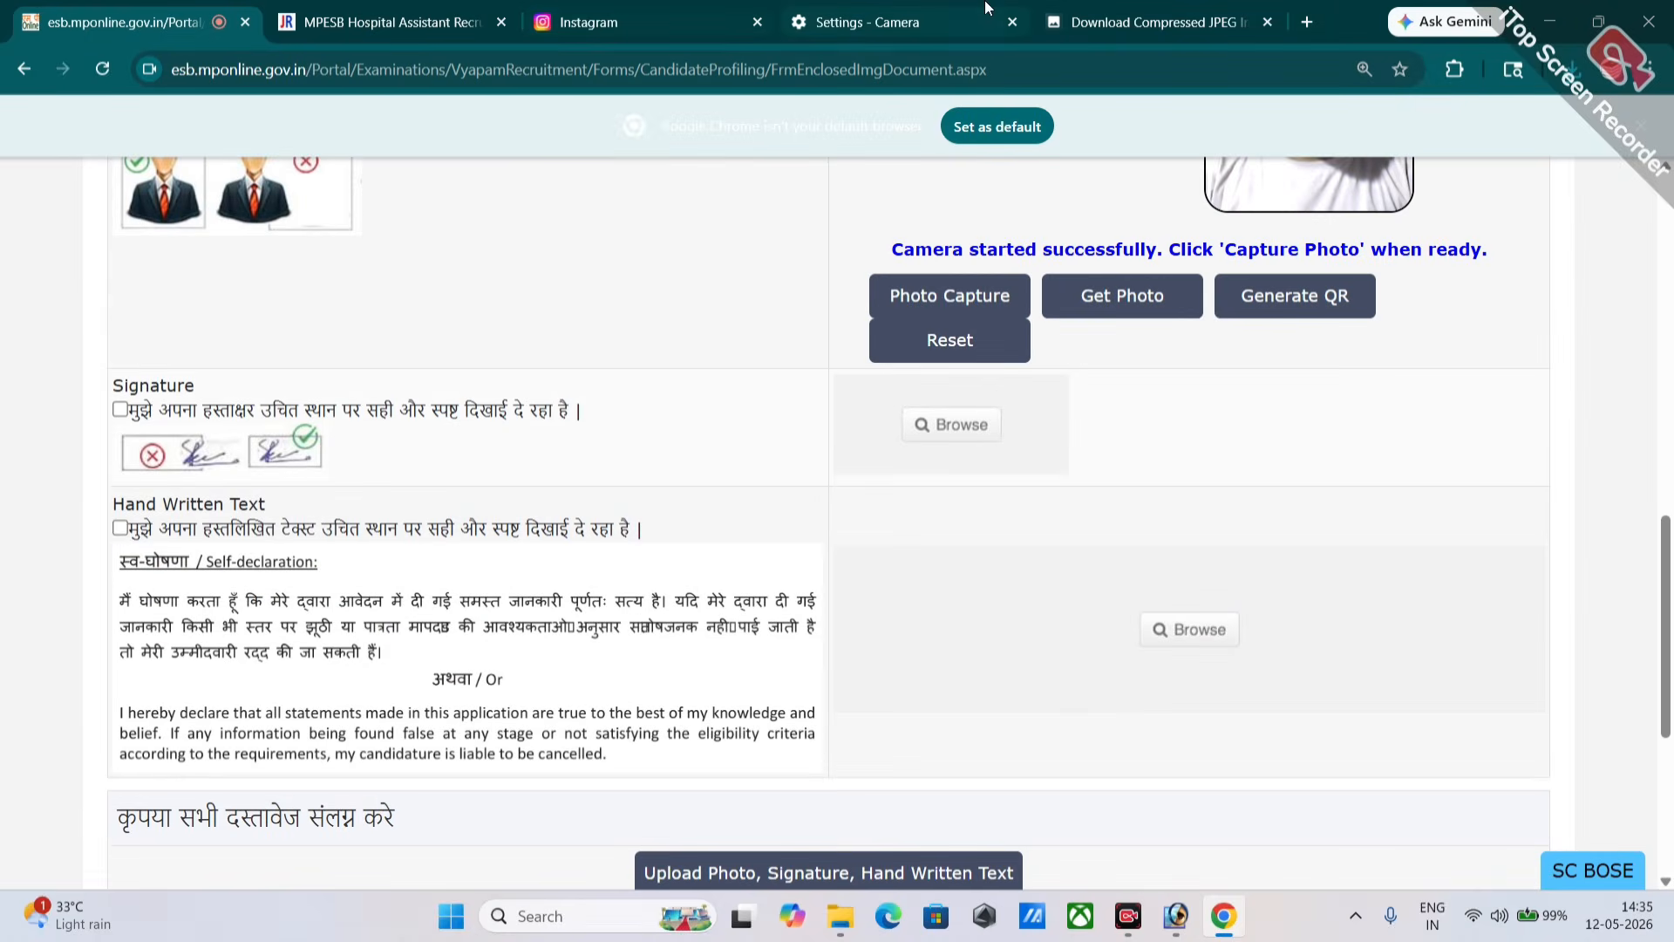
Step: In a new tab, search Google for "i love pdf" and open iLovePDF's PDF to JPG tool
{"action": "left_click", "coordinate": [1132, 19]}
{"action": "left_click", "coordinate": [1299, 25]}
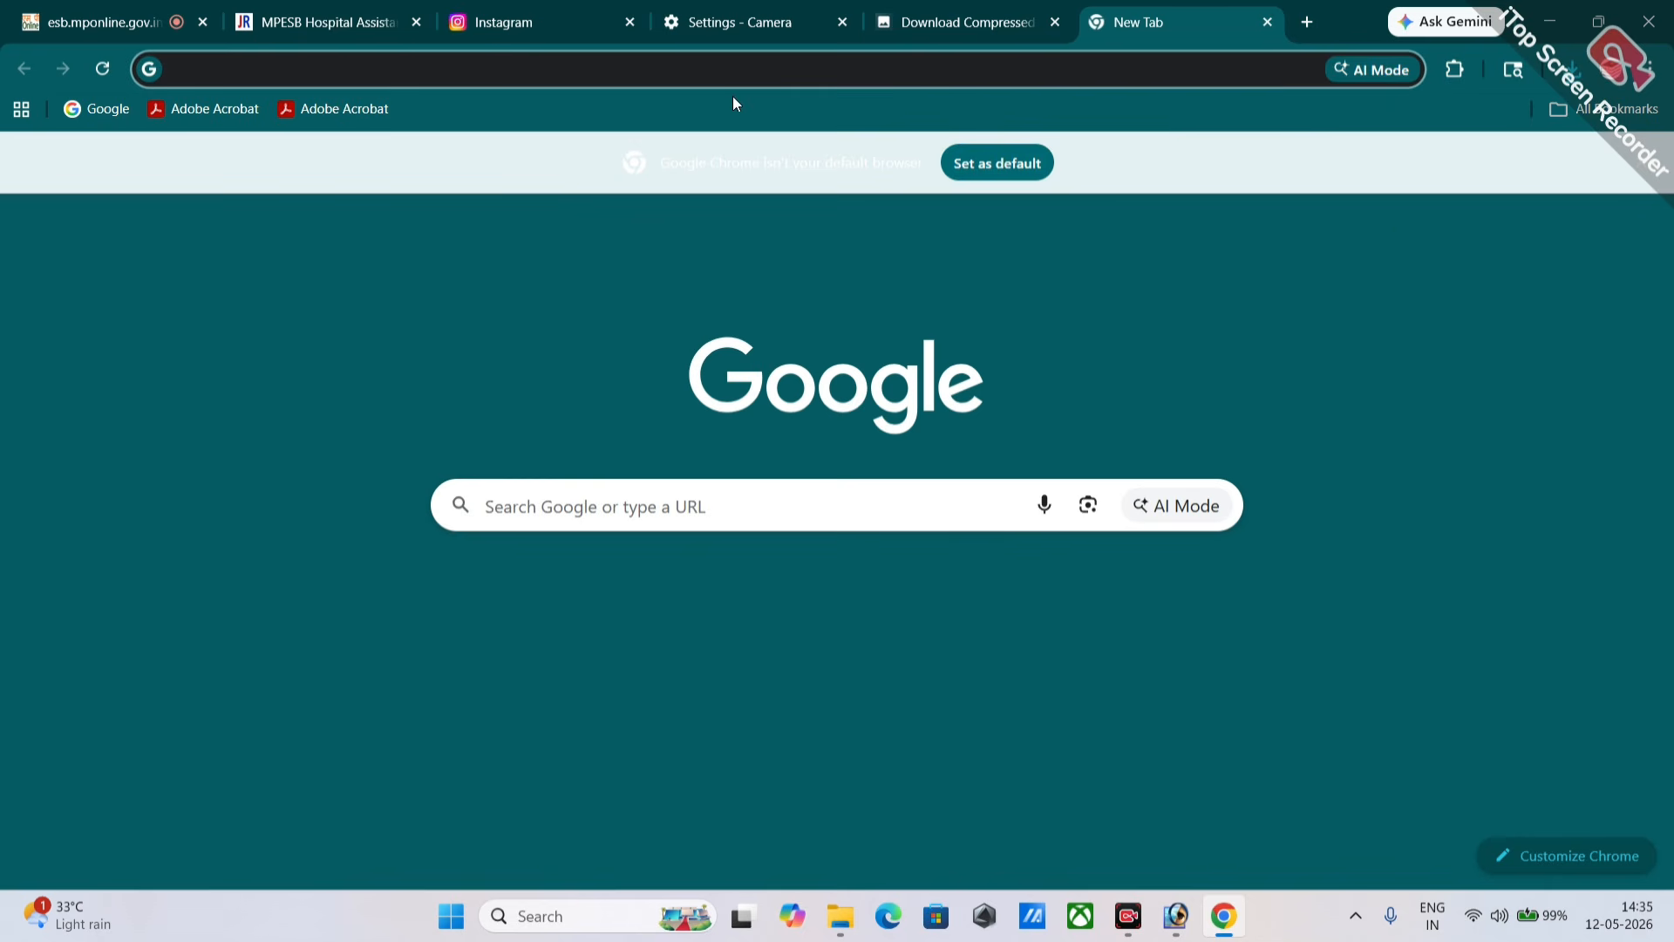
{"action": "type", "text": "G"}
{"action": "key", "text": "Return"}
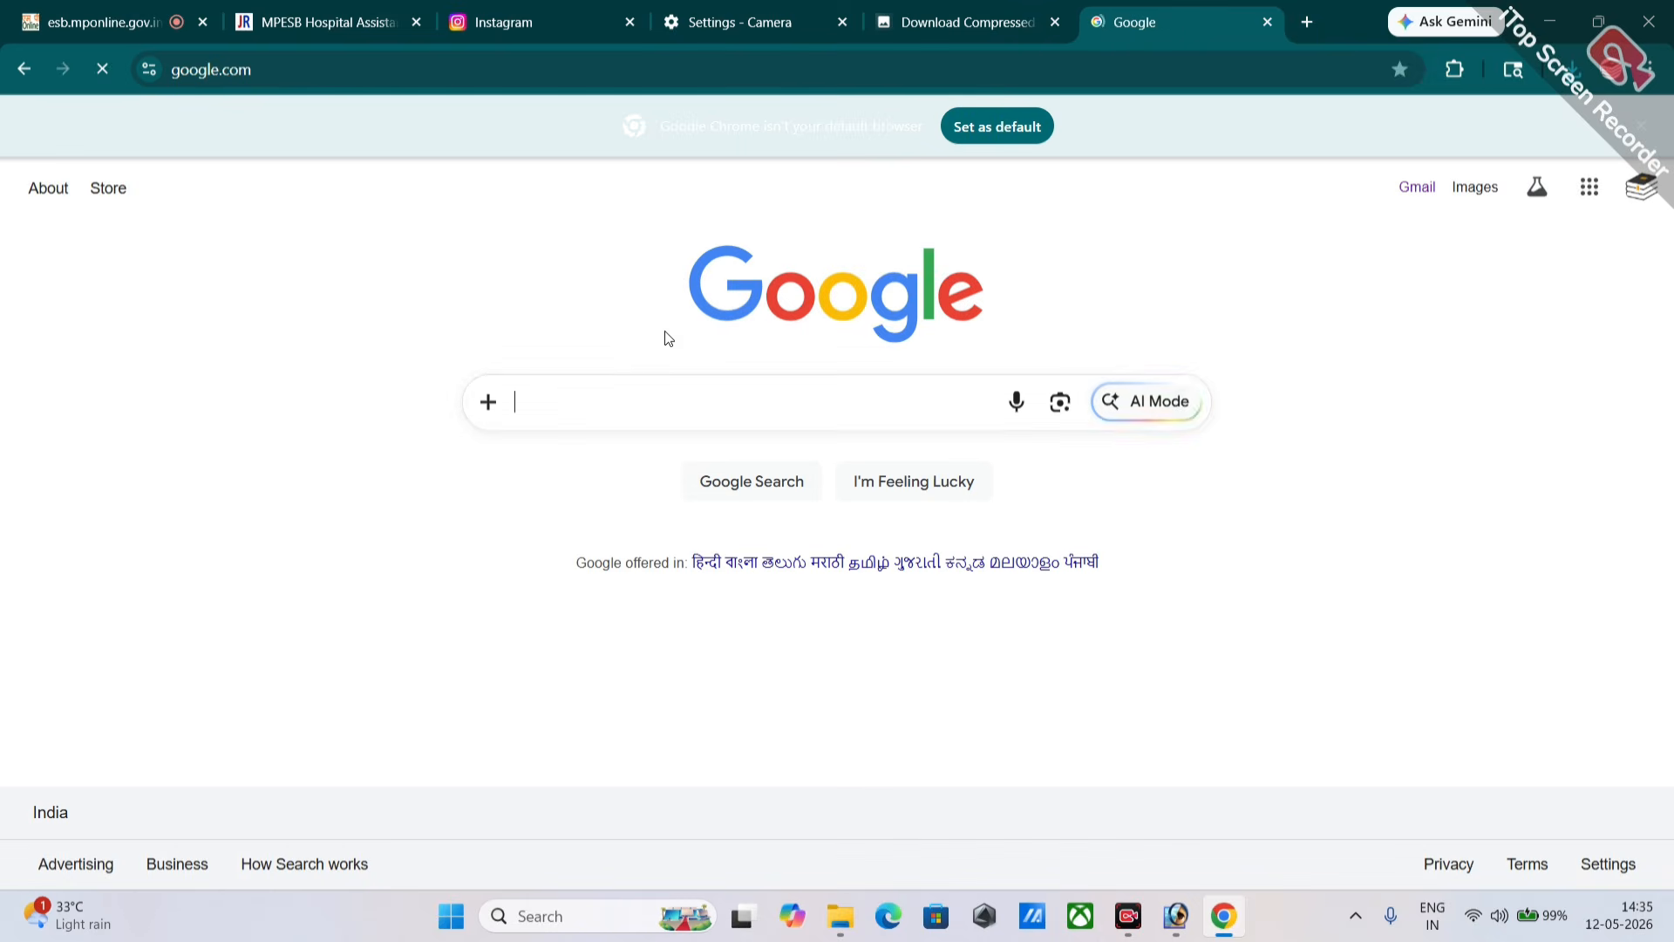
{"action": "left_click", "coordinate": [652, 413]}
{"action": "type", "text": "i"}
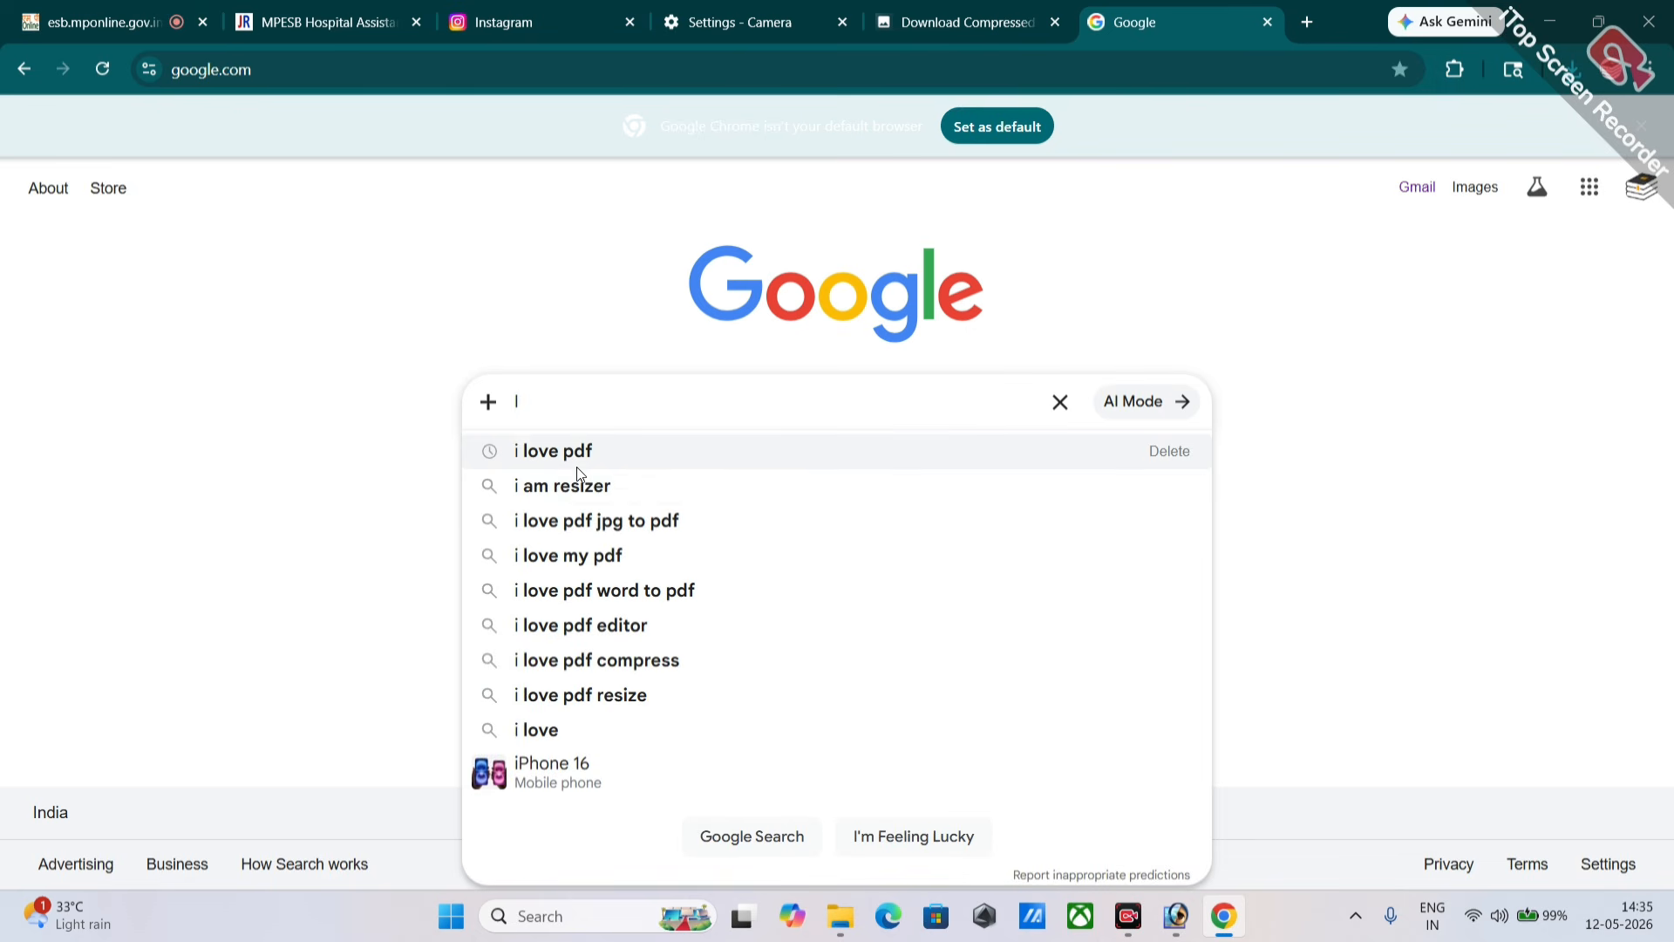
{"action": "left_click", "coordinate": [577, 466]}
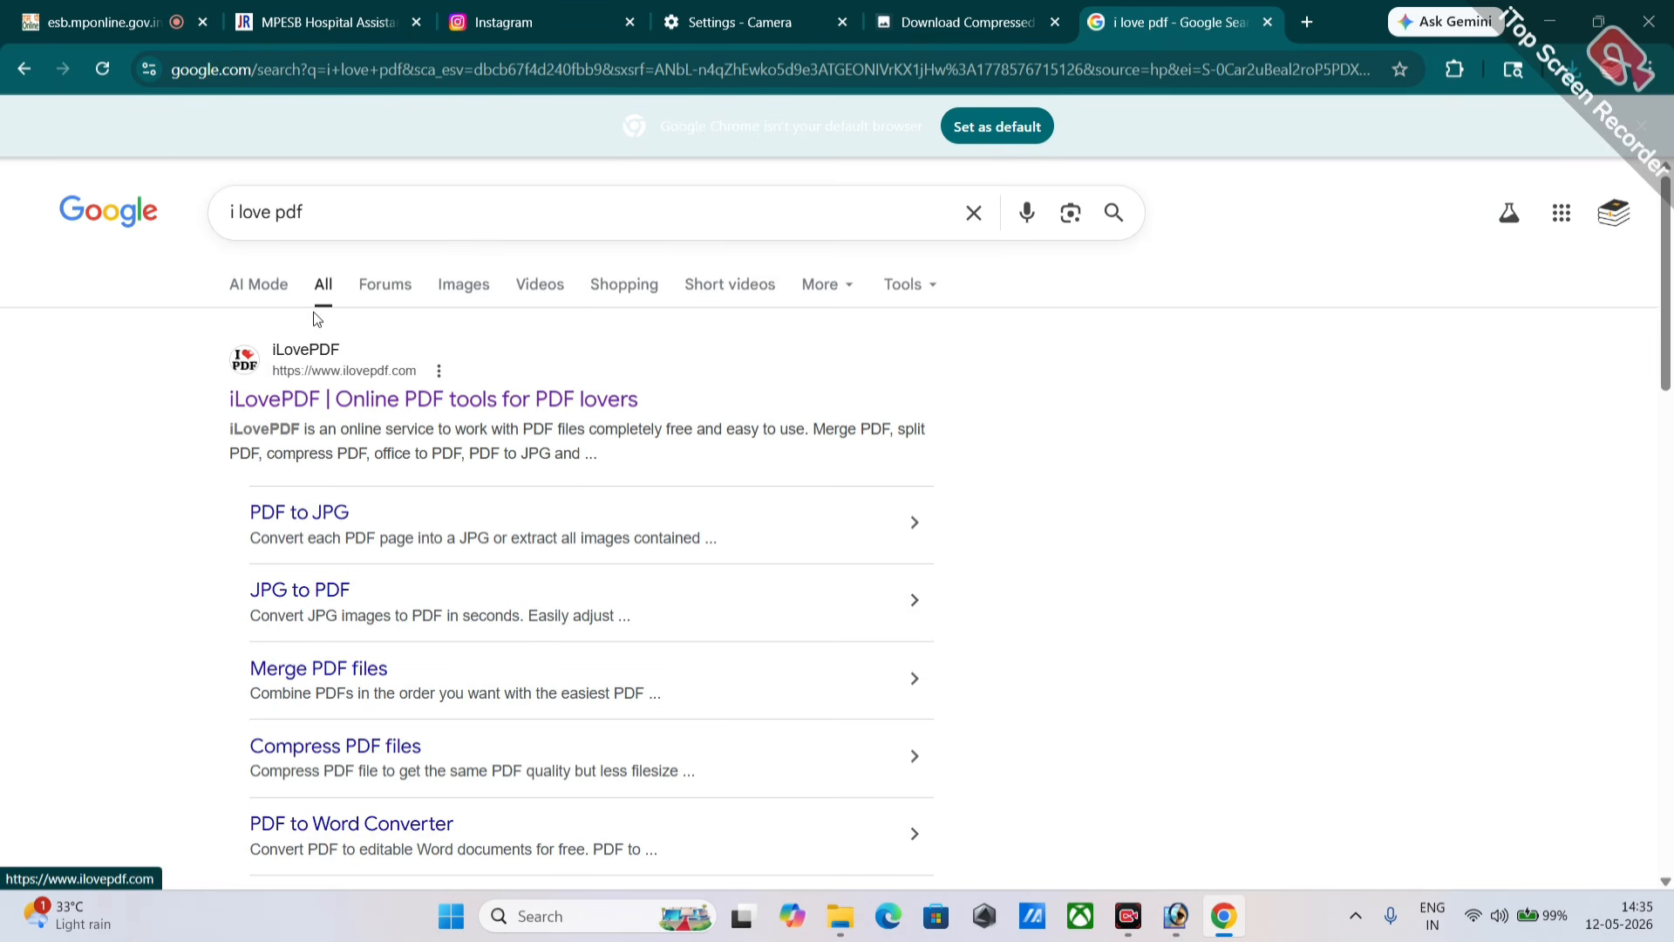
{"action": "left_click", "coordinate": [346, 401]}
{"action": "scroll", "coordinate": [546, 448], "scroll_direction": "down", "scroll_amount": 6}
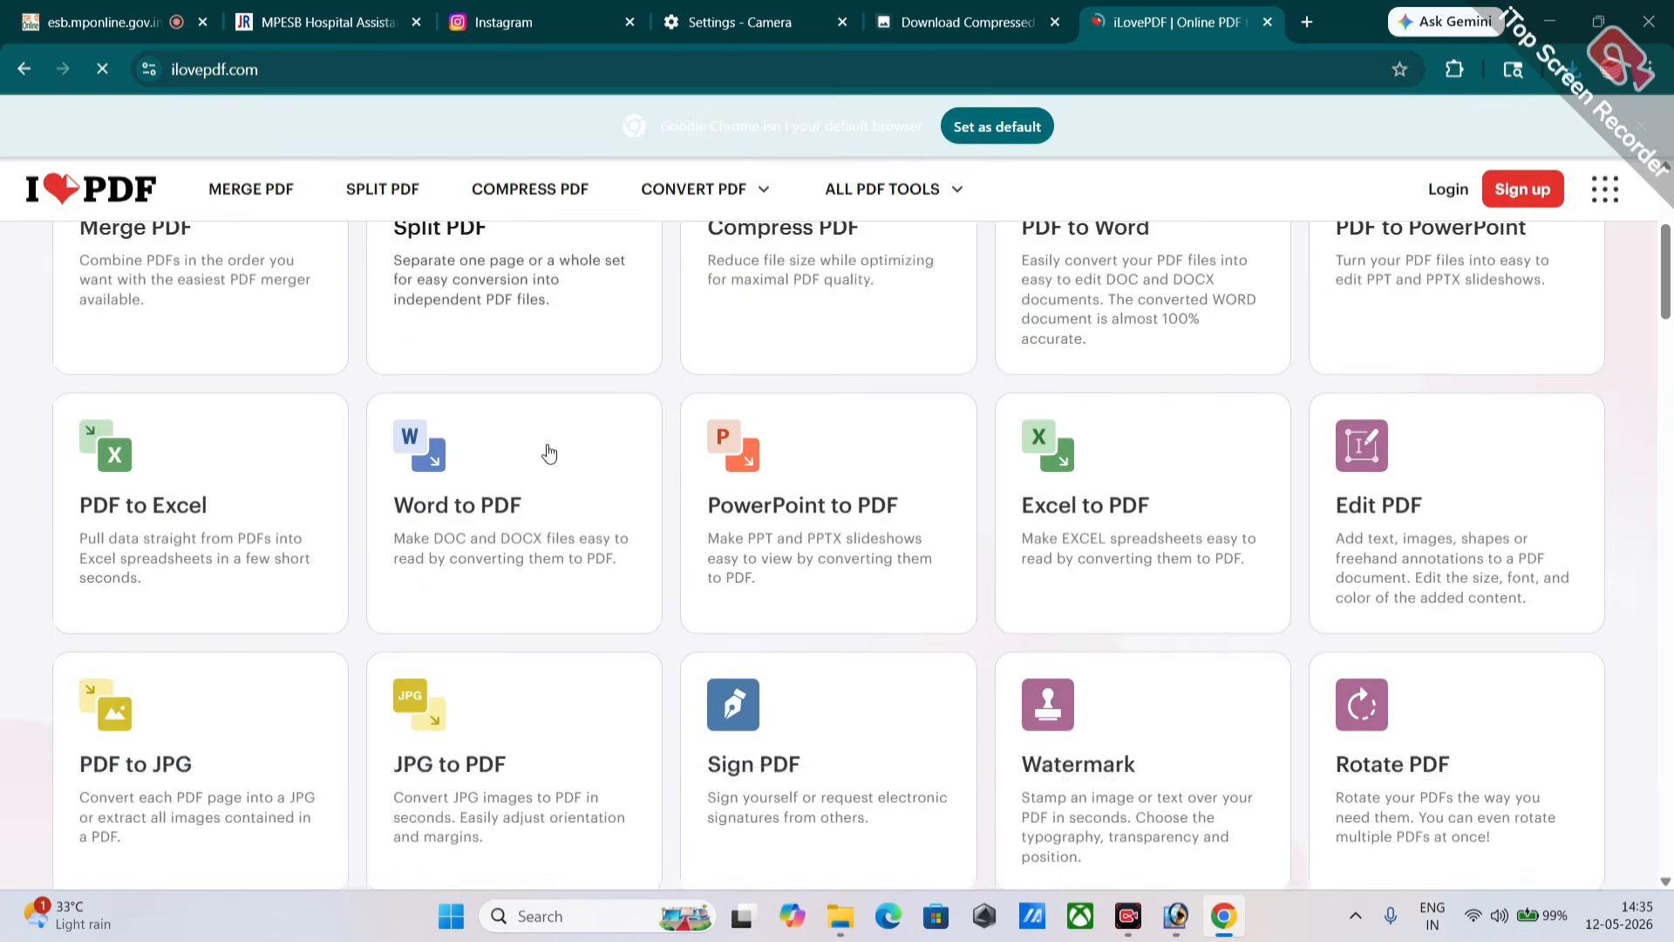
{"action": "left_click", "coordinate": [173, 393]}
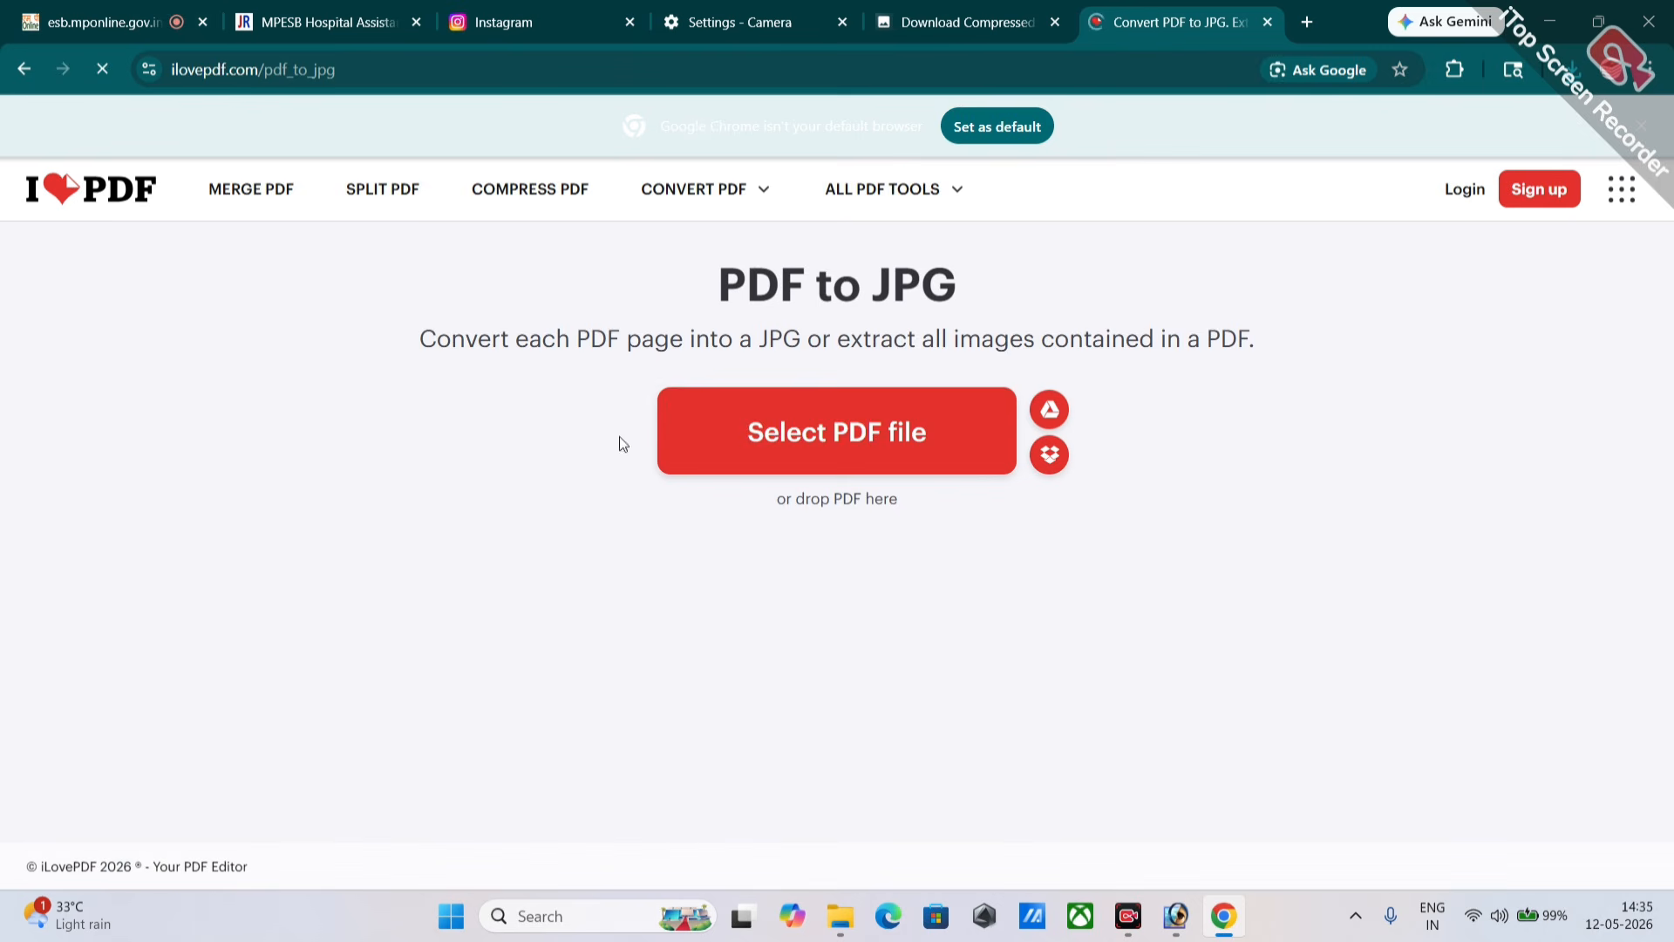
Step: Convert the PDF 10 CERR20240924_18391168 from Desktop > MP HOSPITAL ASSISTANT to JPG, download the image and open the recent download history
{"action": "left_click", "coordinate": [718, 440]}
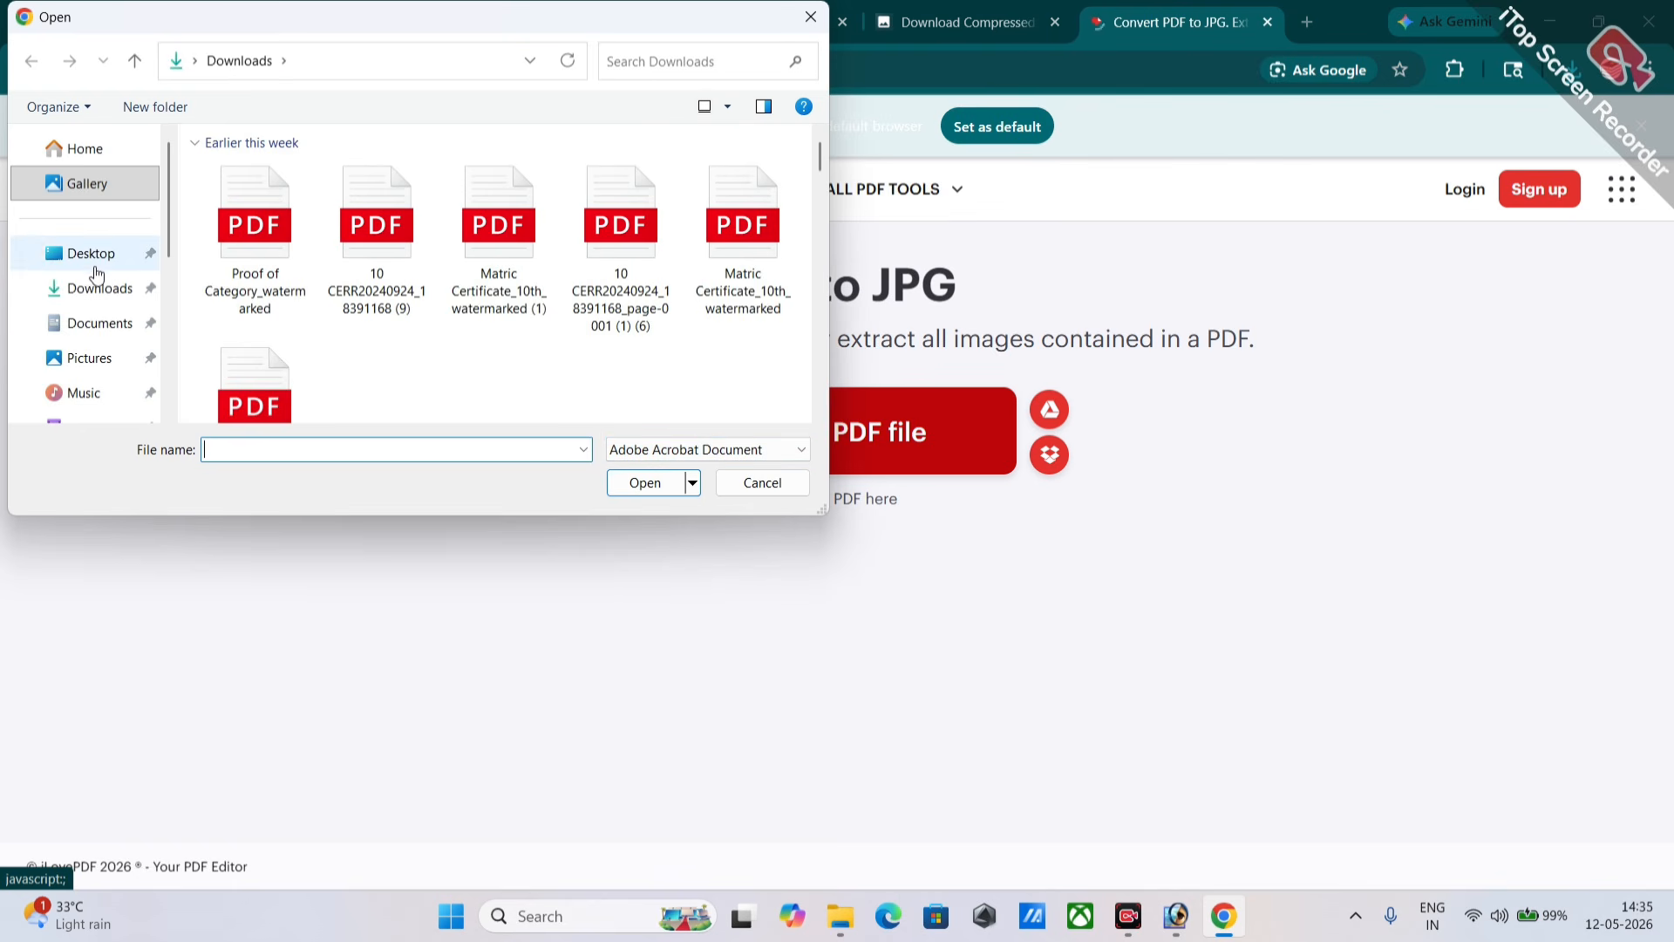
{"action": "left_click", "coordinate": [96, 253]}
{"action": "left_click", "coordinate": [262, 304]}
{"action": "key", "text": "m"}
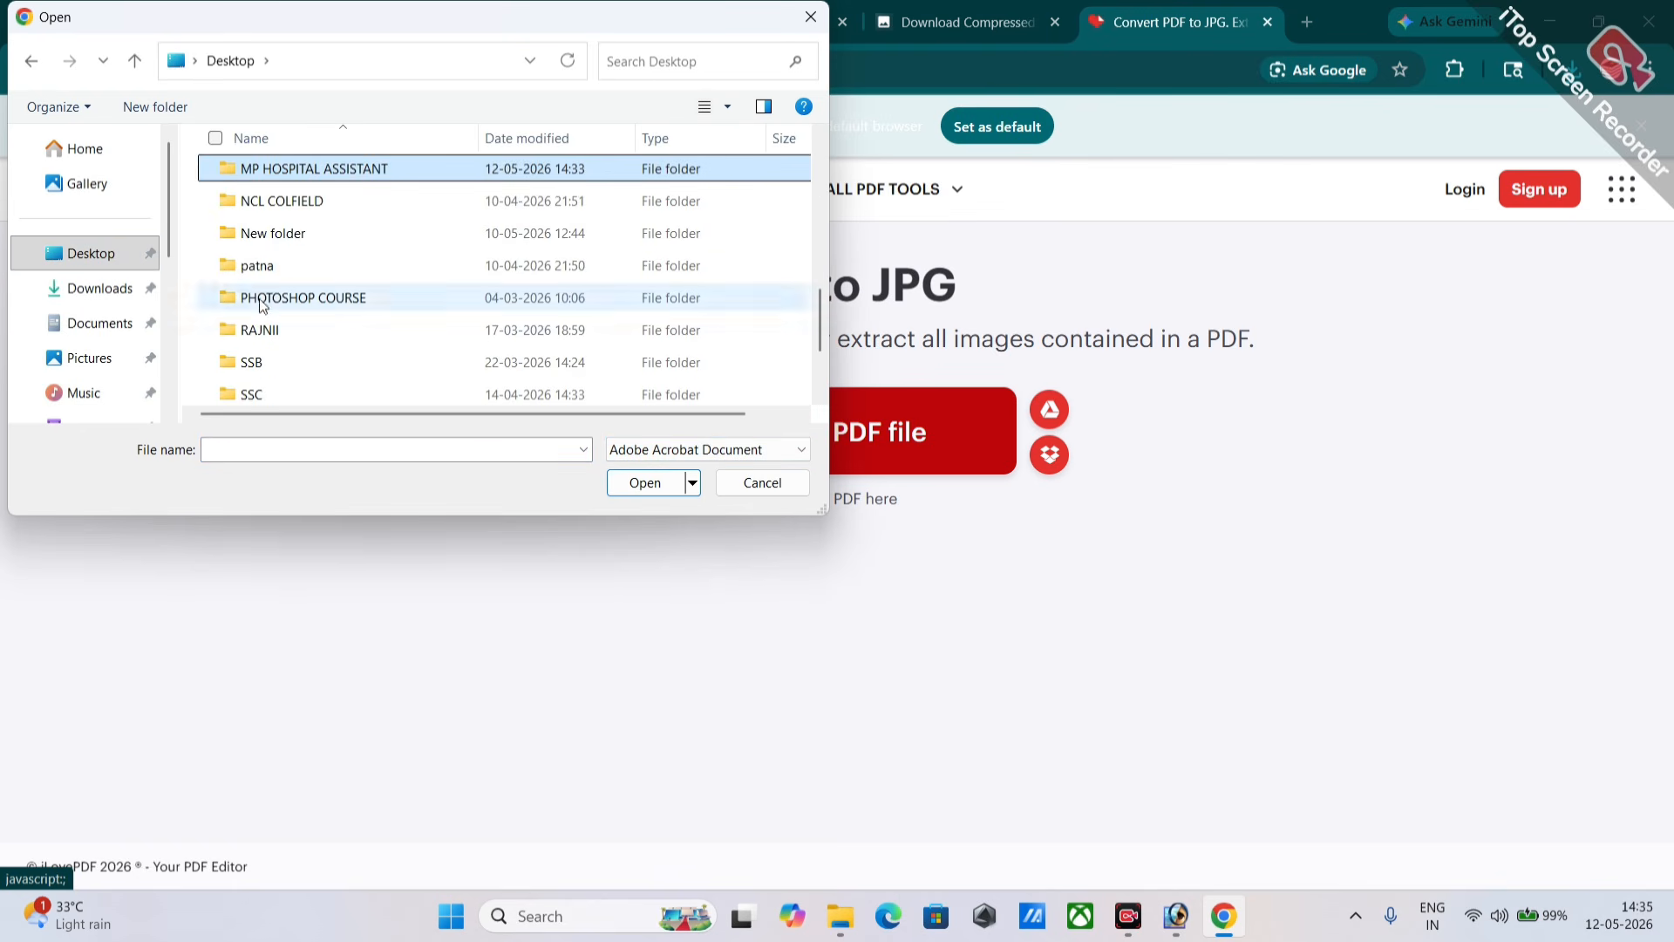
{"action": "double_click", "coordinate": [286, 166]}
{"action": "left_click", "coordinate": [282, 230]}
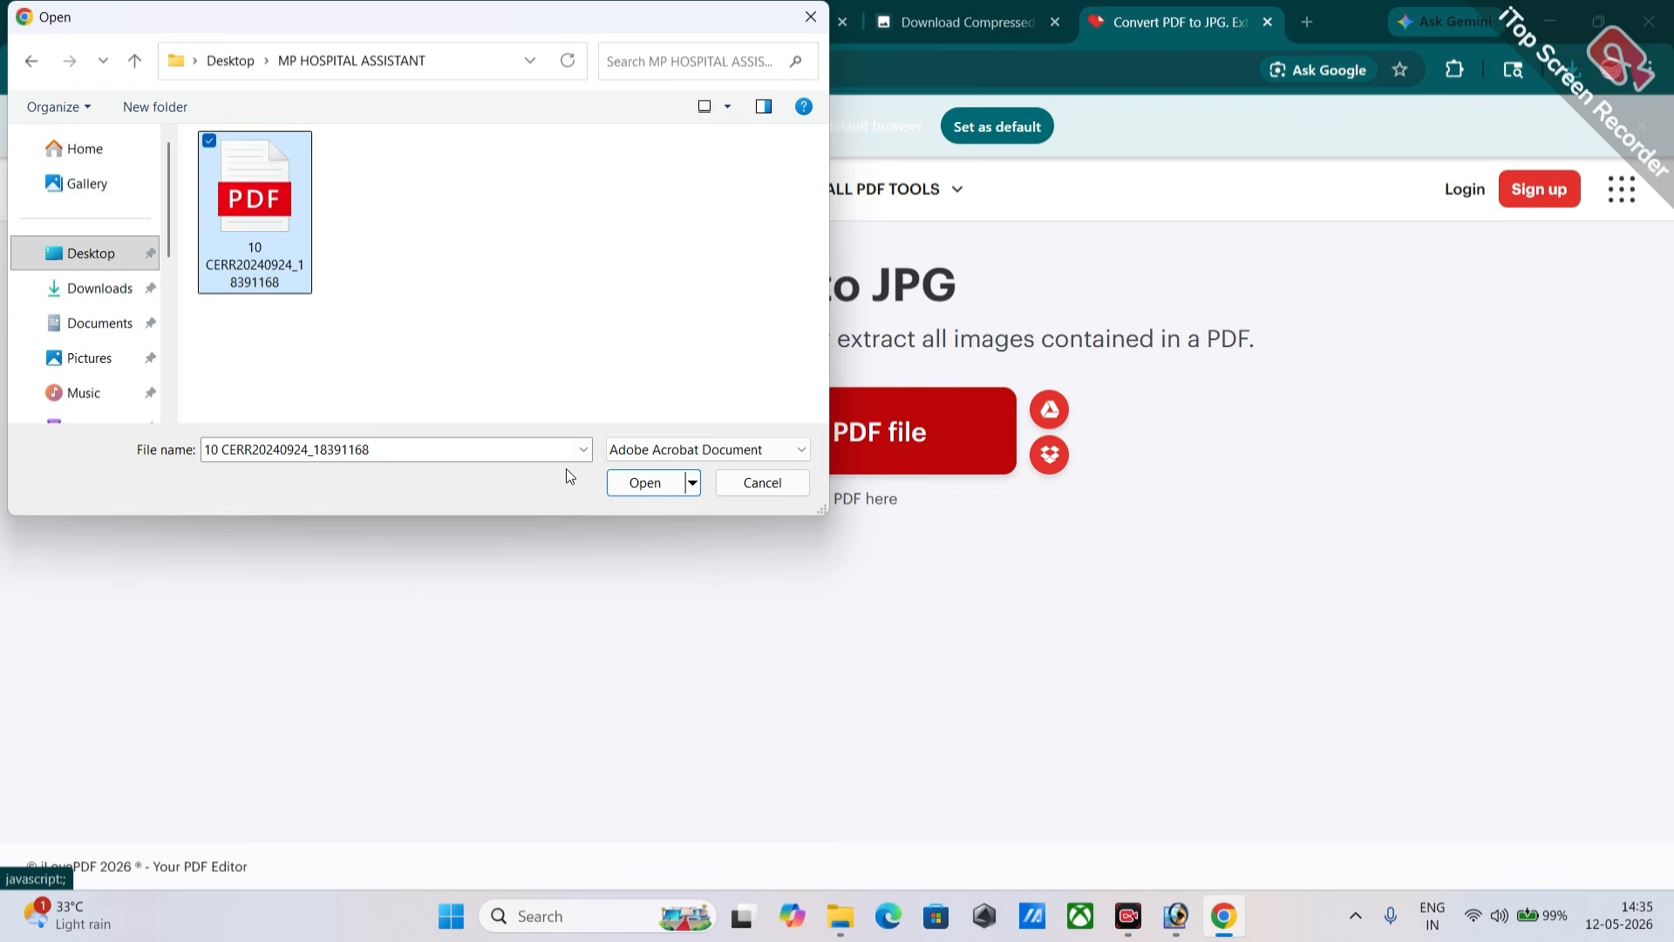
{"action": "left_click", "coordinate": [645, 482]}
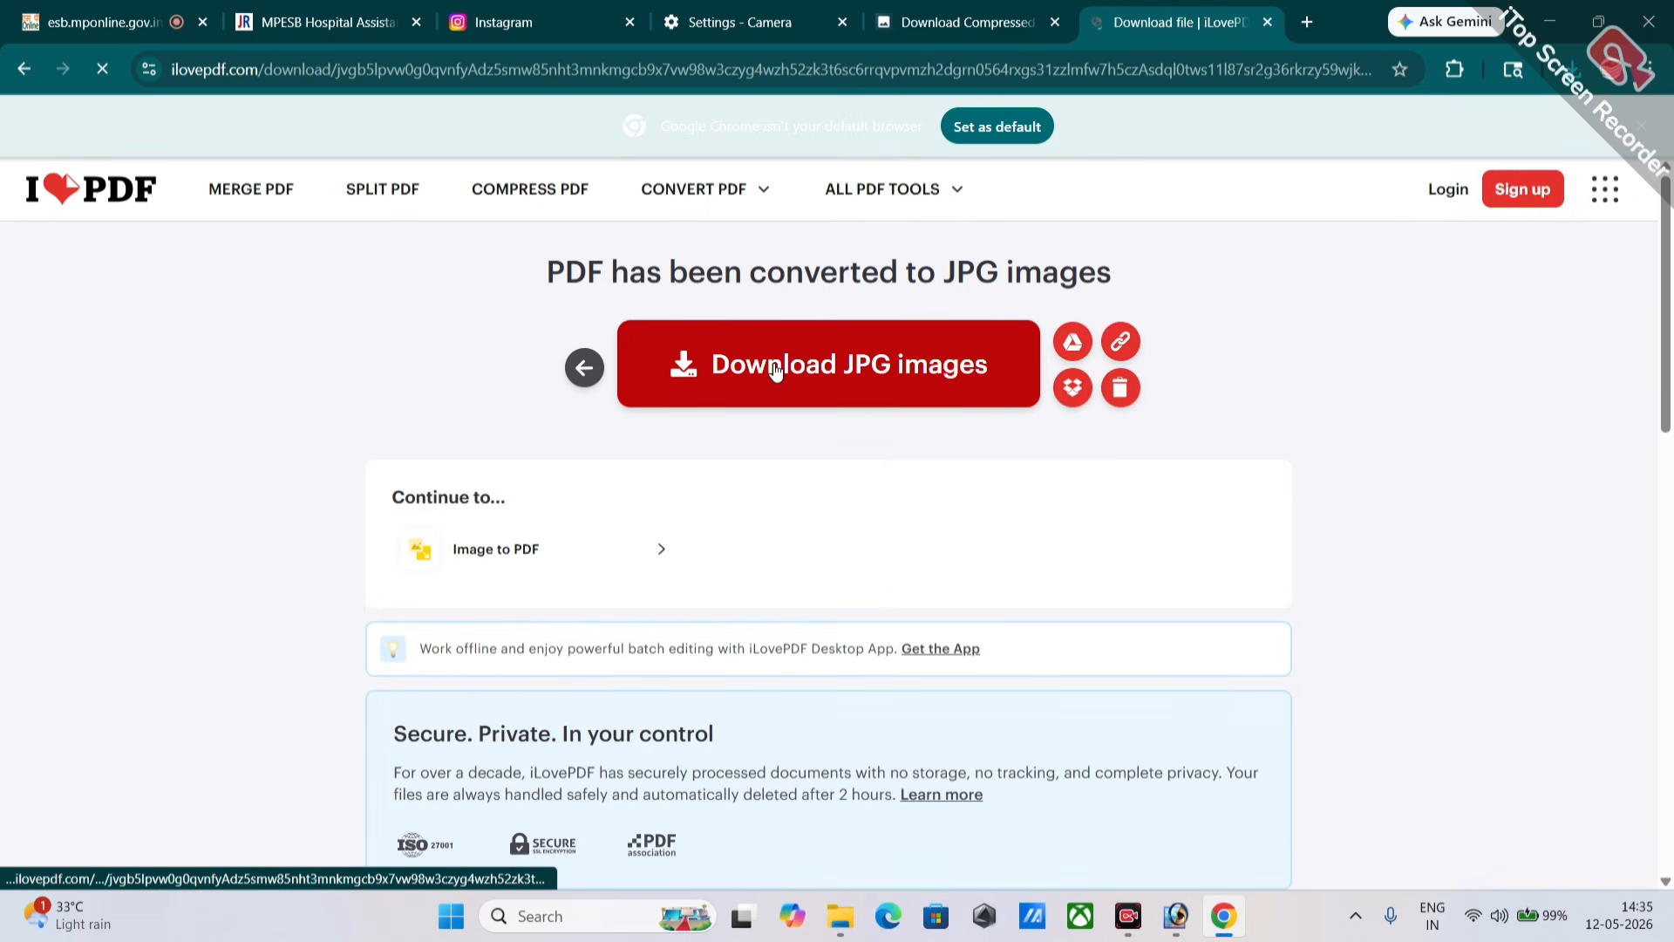
{"action": "left_click", "coordinate": [777, 373]}
{"action": "left_click", "coordinate": [1572, 69]}
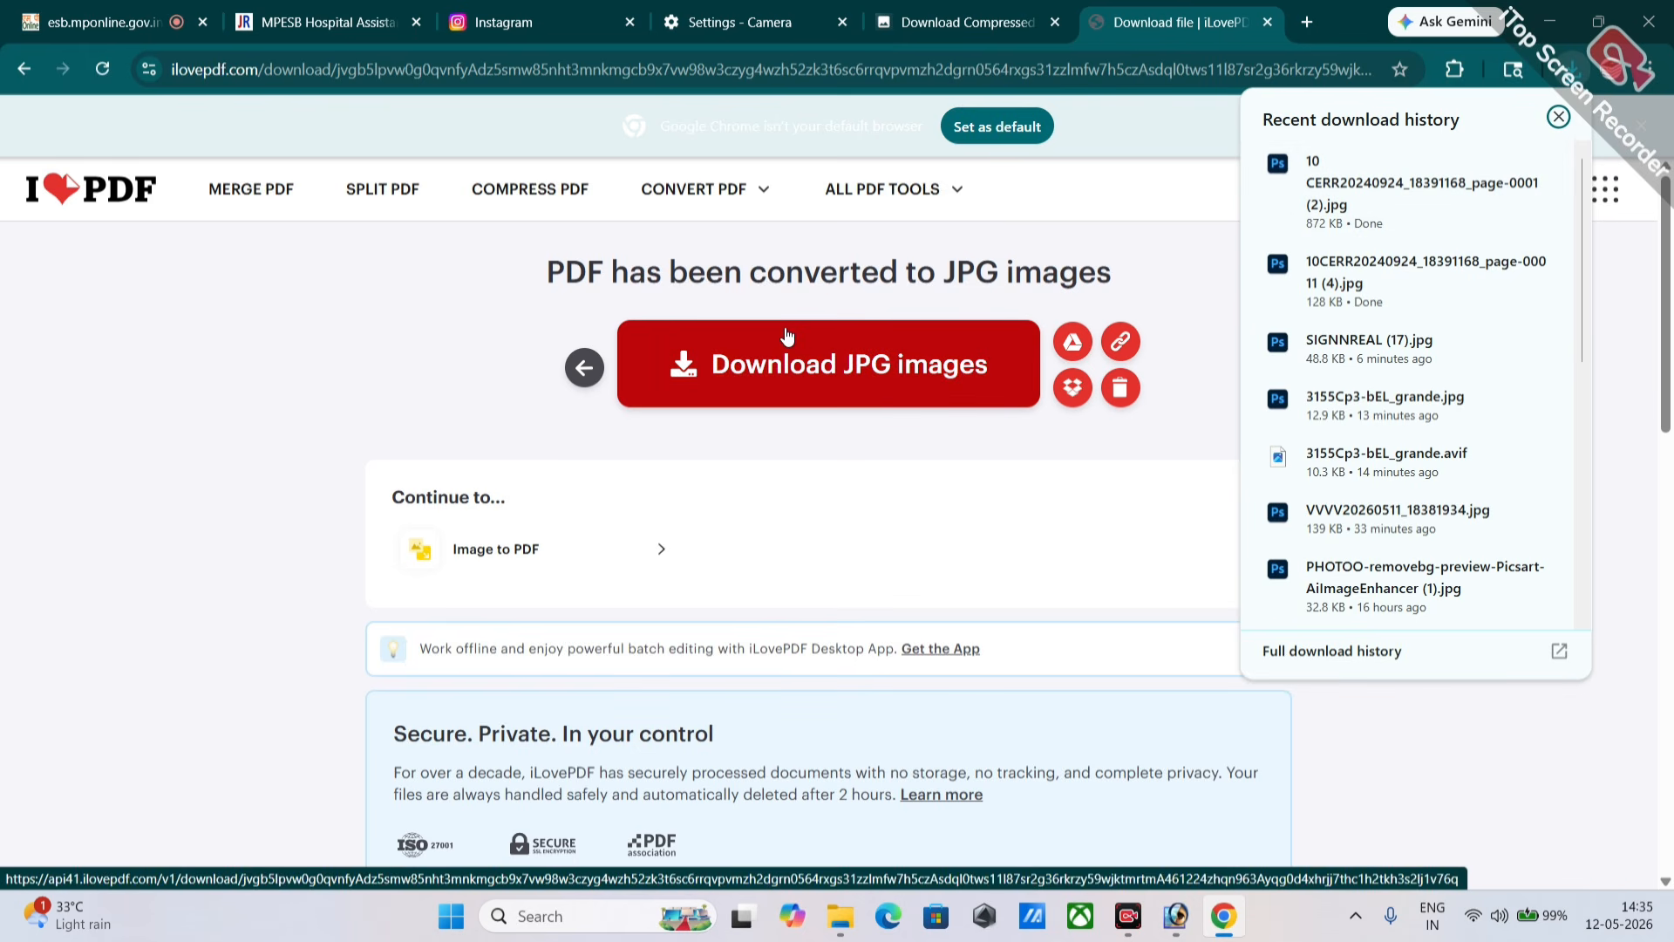
Step: Return to the candidate profile page and generate a QR code for capturing the photo with a mobile phone
{"action": "left_click", "coordinate": [105, 21]}
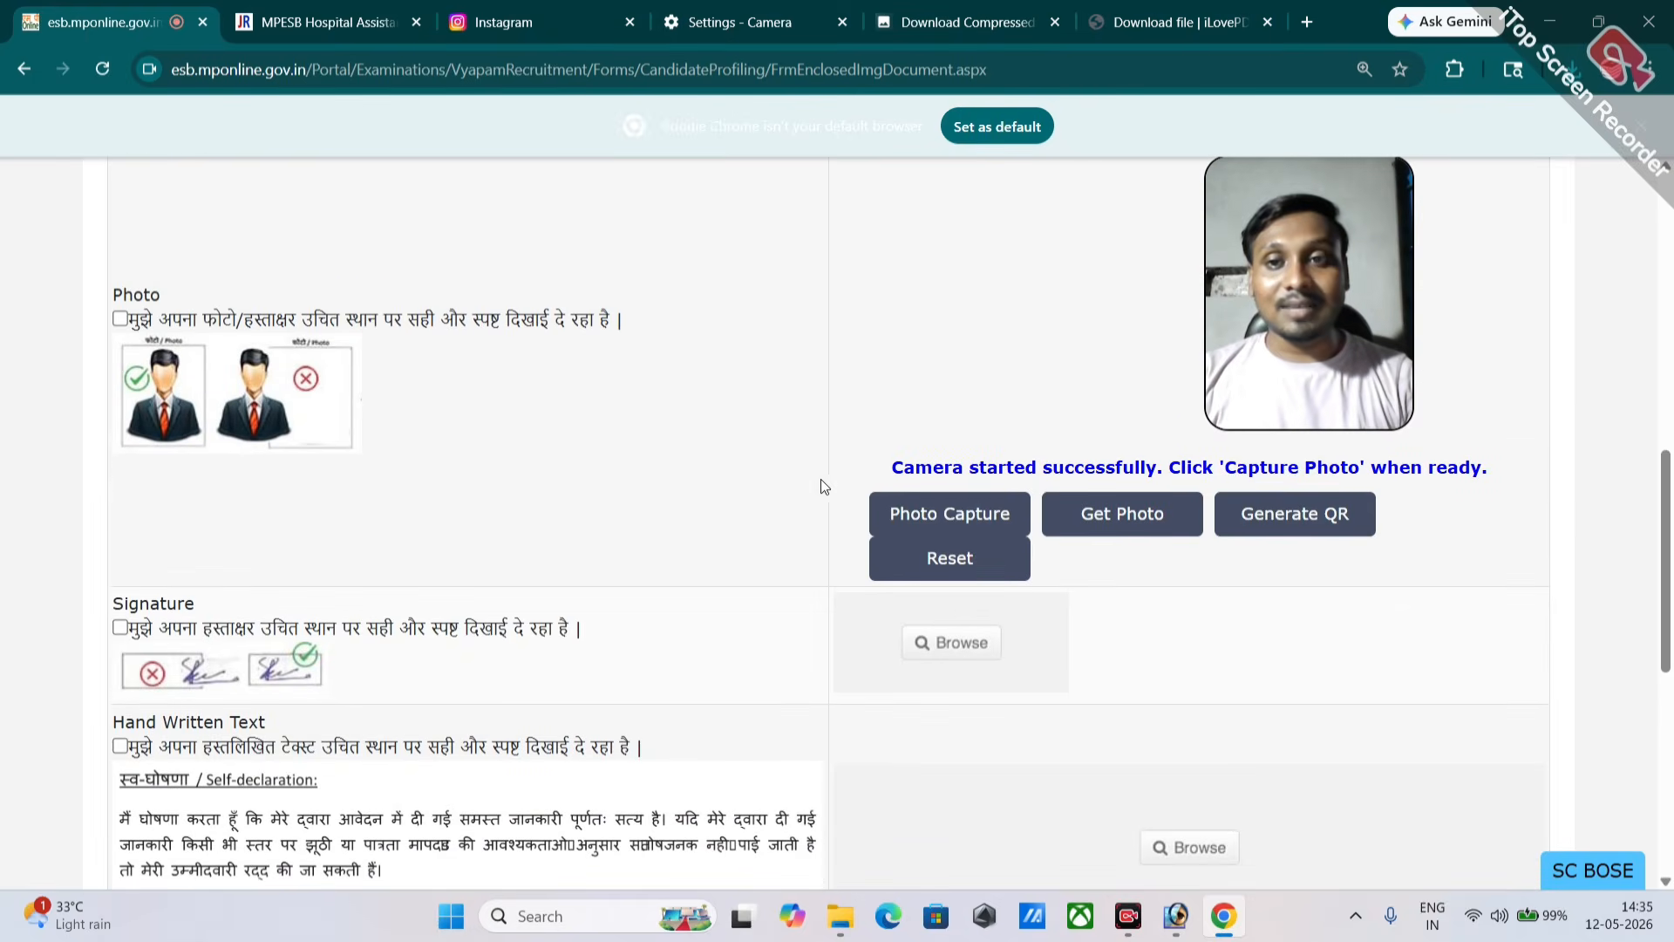
{"action": "scroll", "coordinate": [1067, 383], "scroll_direction": "up", "scroll_amount": 3}
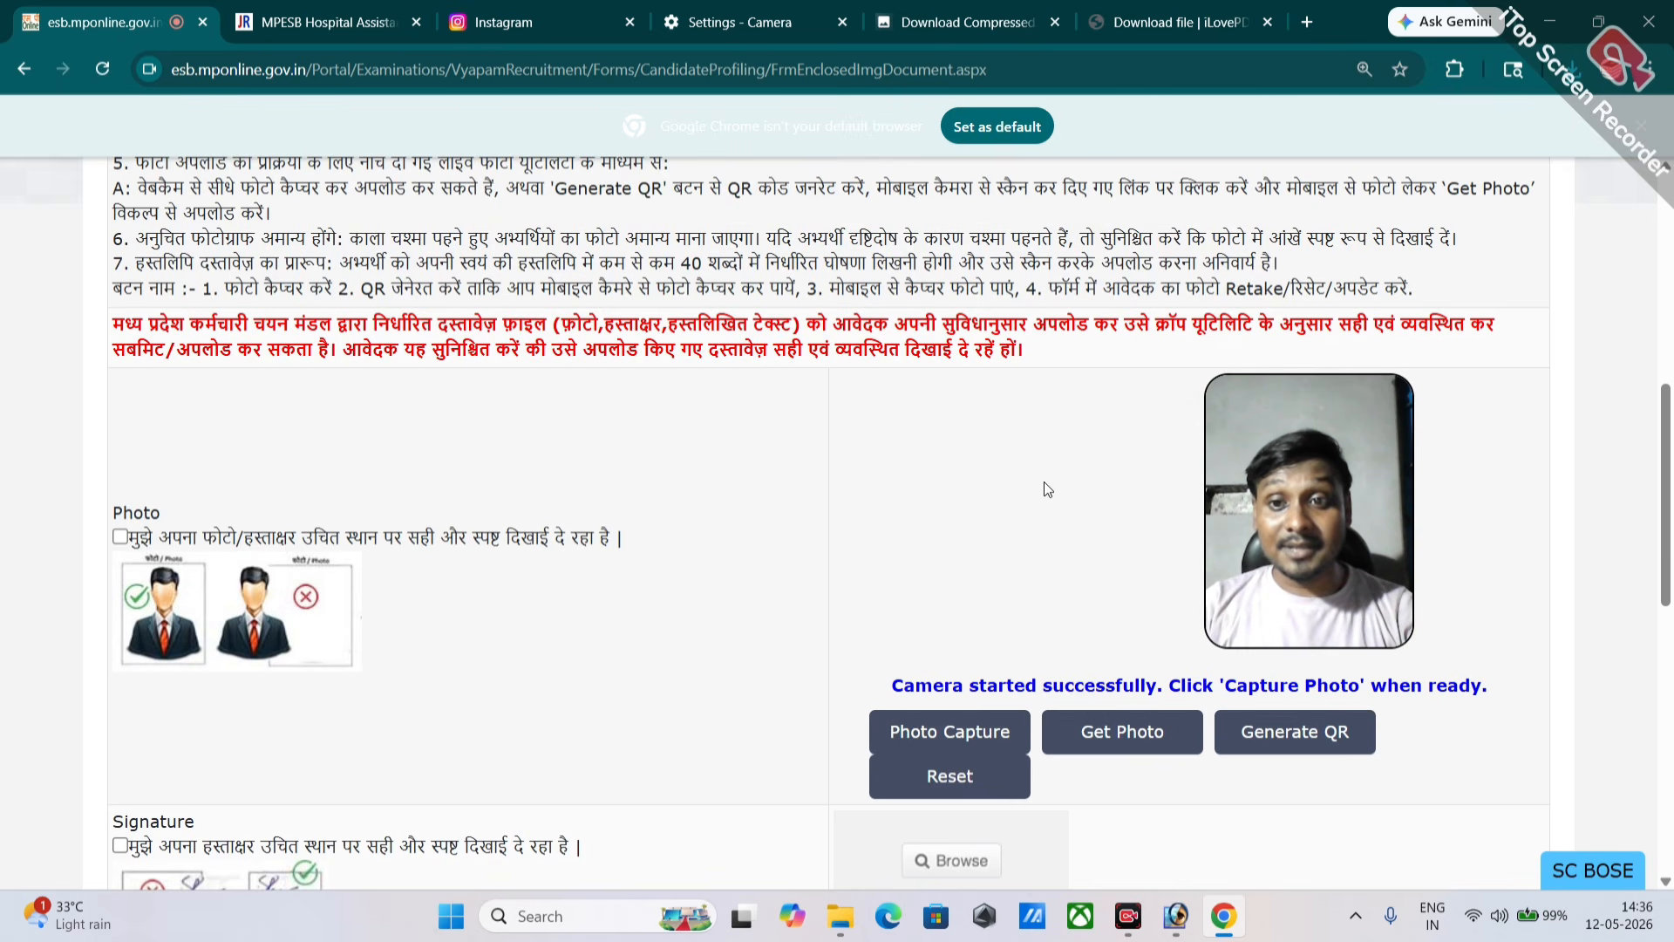
{"action": "scroll", "coordinate": [994, 491], "scroll_direction": "down", "scroll_amount": 1}
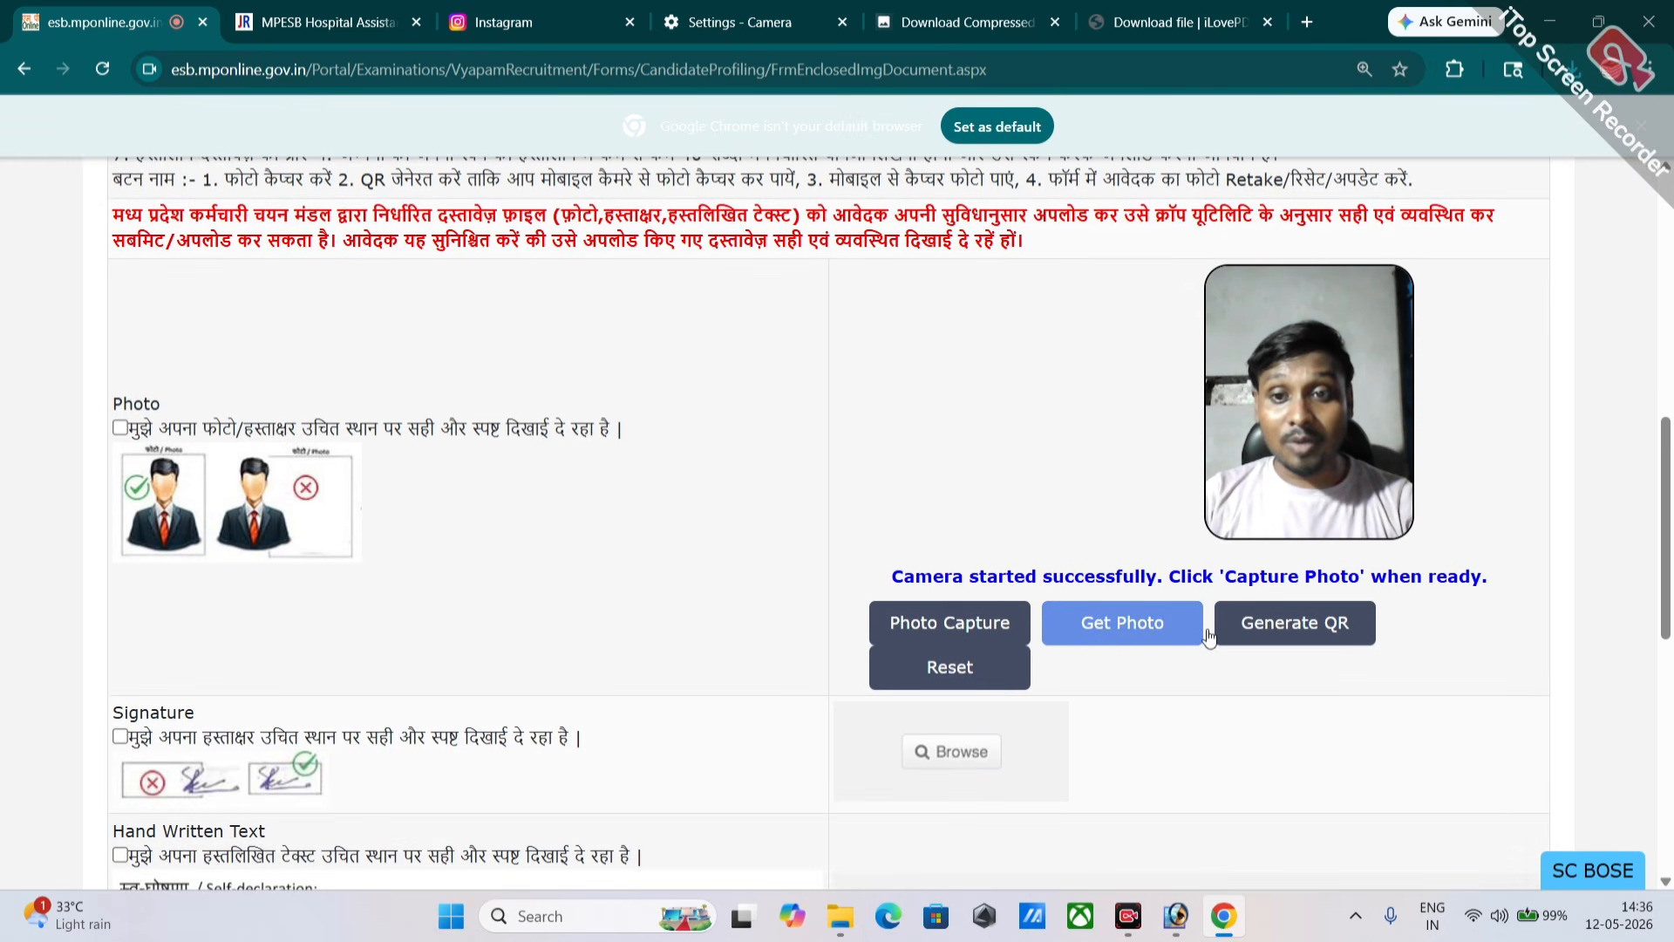
{"action": "left_click", "coordinate": [1256, 624]}
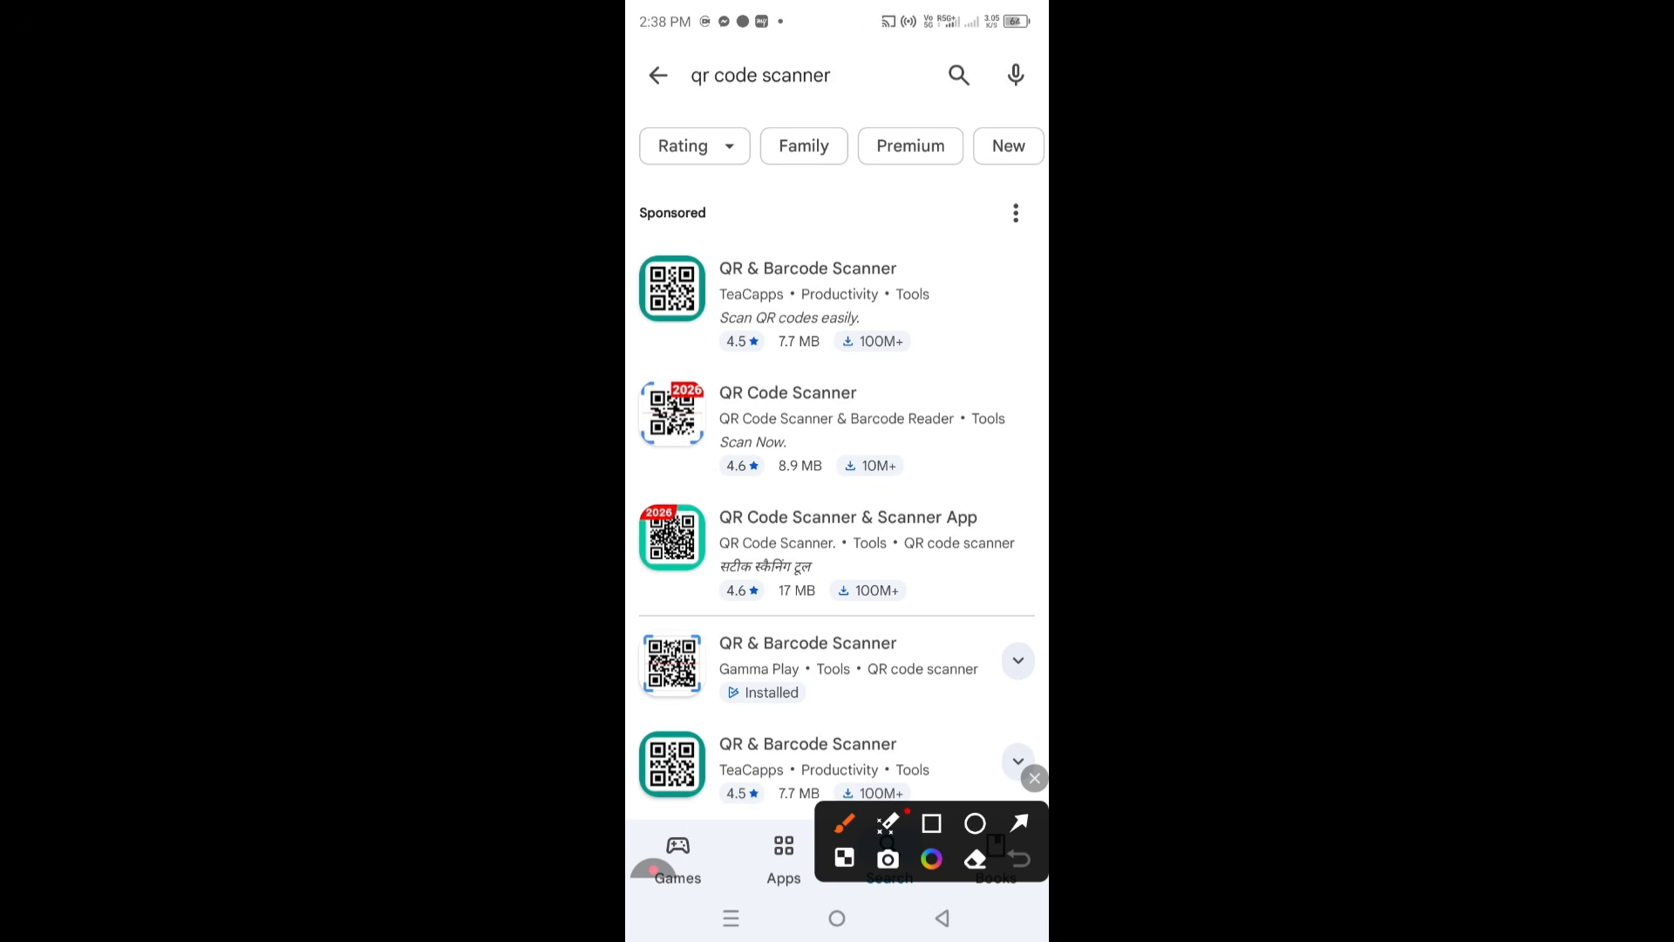
Step: On the phone, launch Gamma Play's QR & Barcode Scanner from the Play Store, scan the photo QR code and copy its link
{"action": "left_click_drag", "start_coordinate": [995, 399], "coordinate": [829, 641]}
{"action": "left_click_drag", "start_coordinate": [887, 523], "coordinate": [913, 634]}
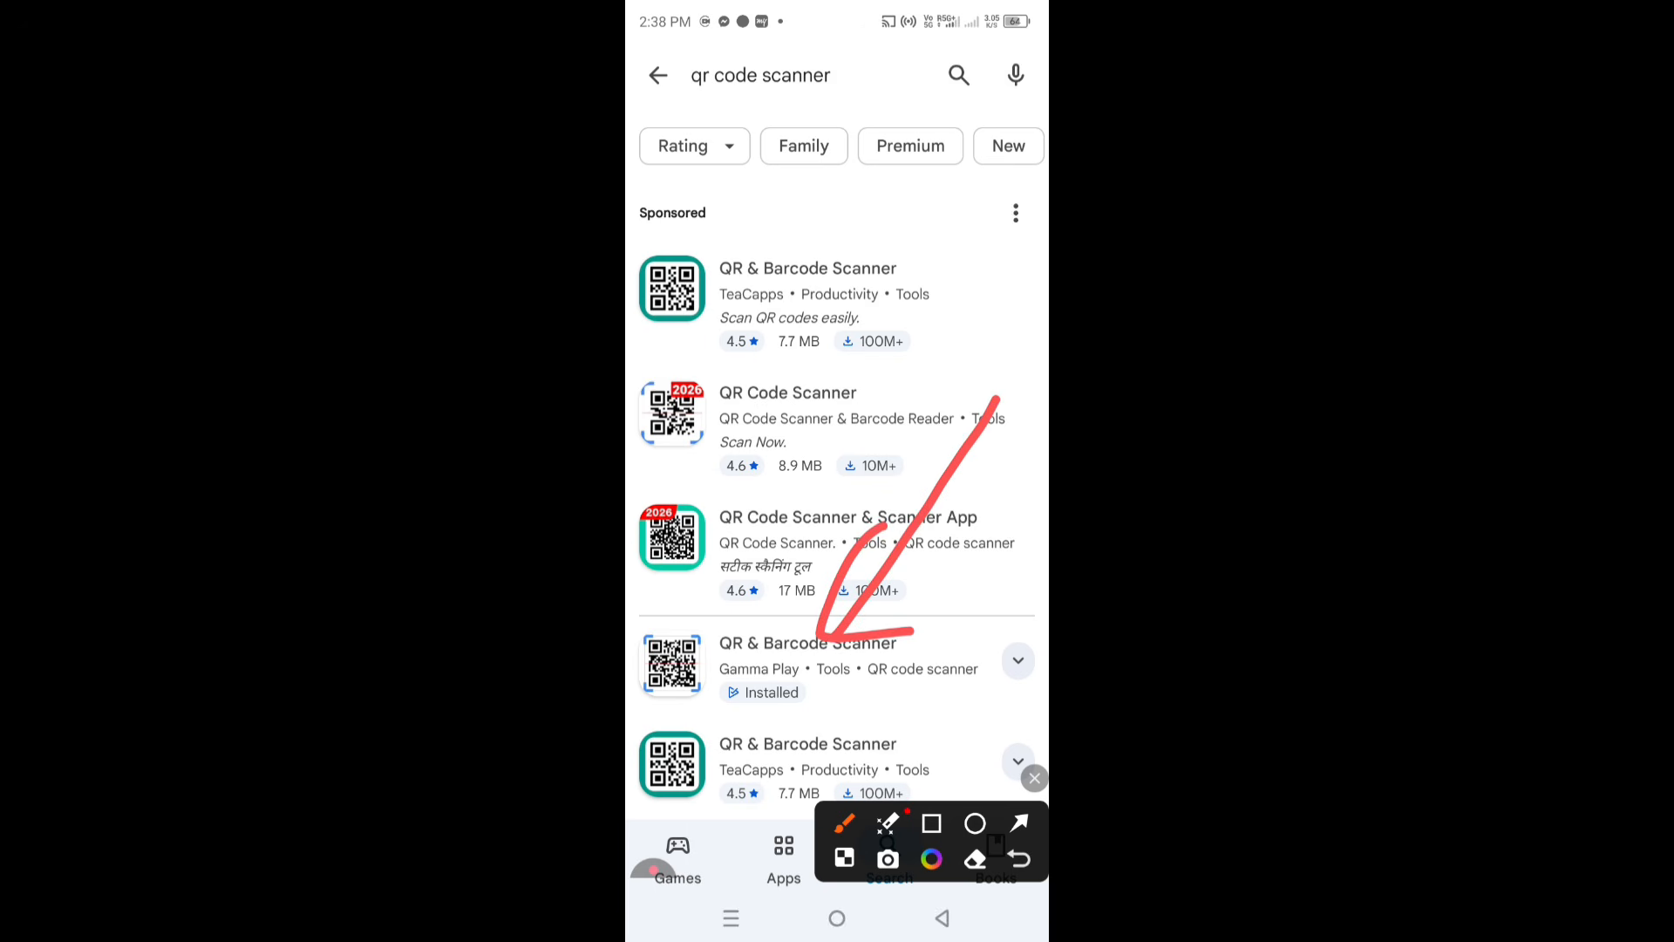
{"action": "left_click", "coordinate": [1035, 777]}
{"action": "left_click", "coordinate": [829, 668]}
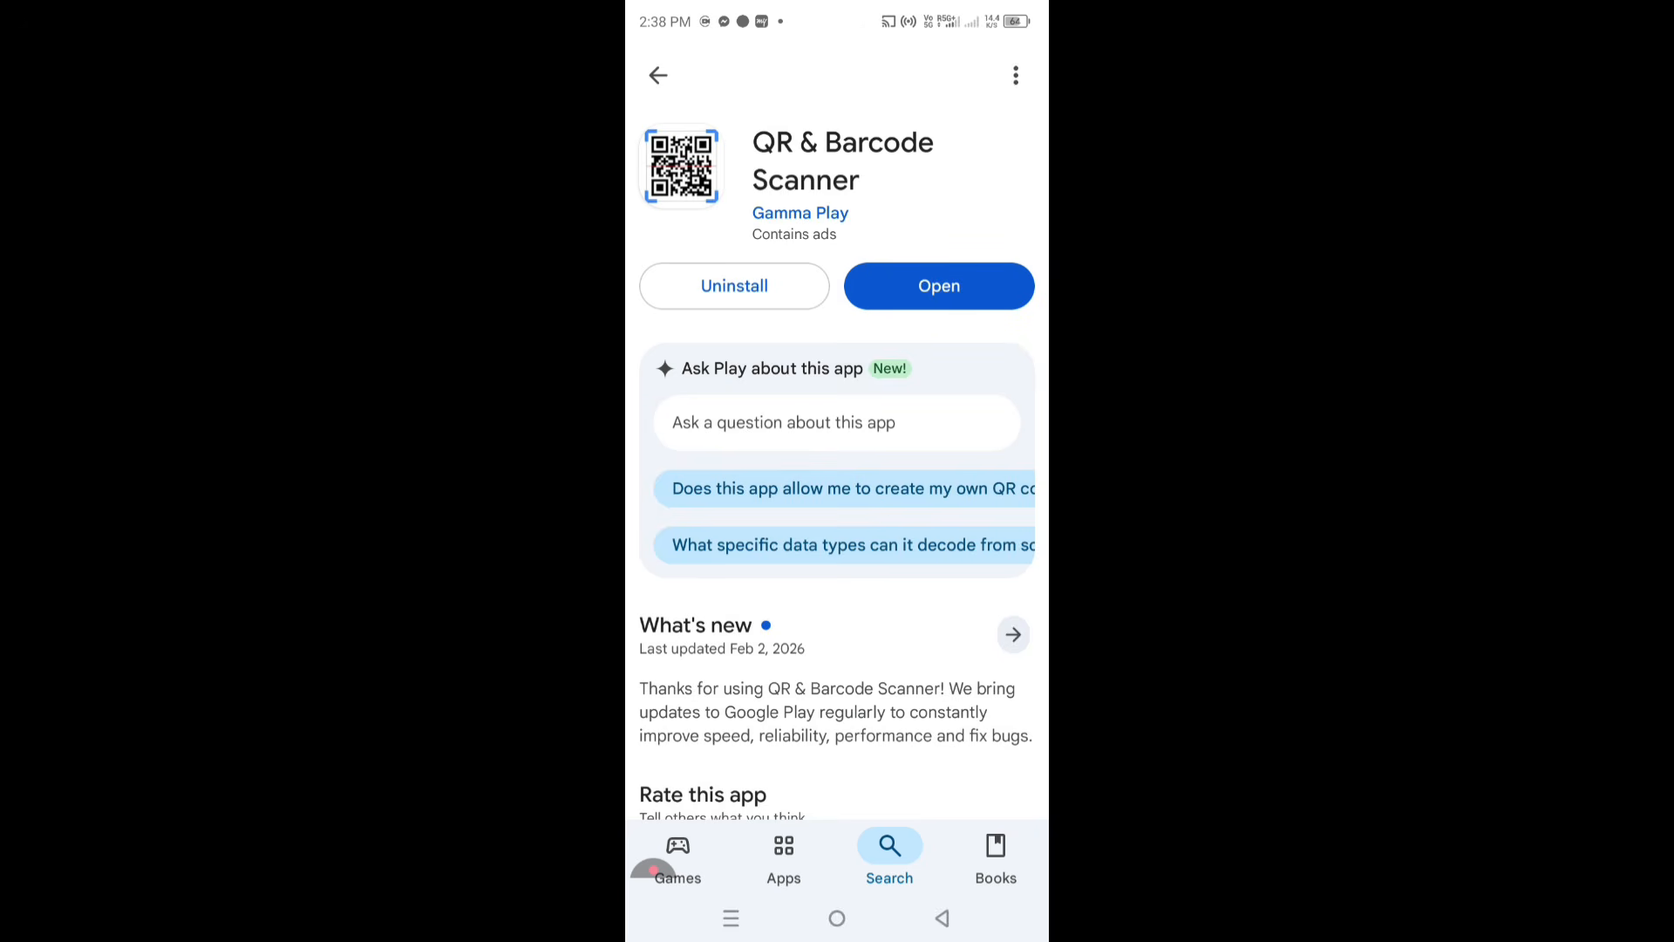
{"action": "left_click", "coordinate": [653, 869]}
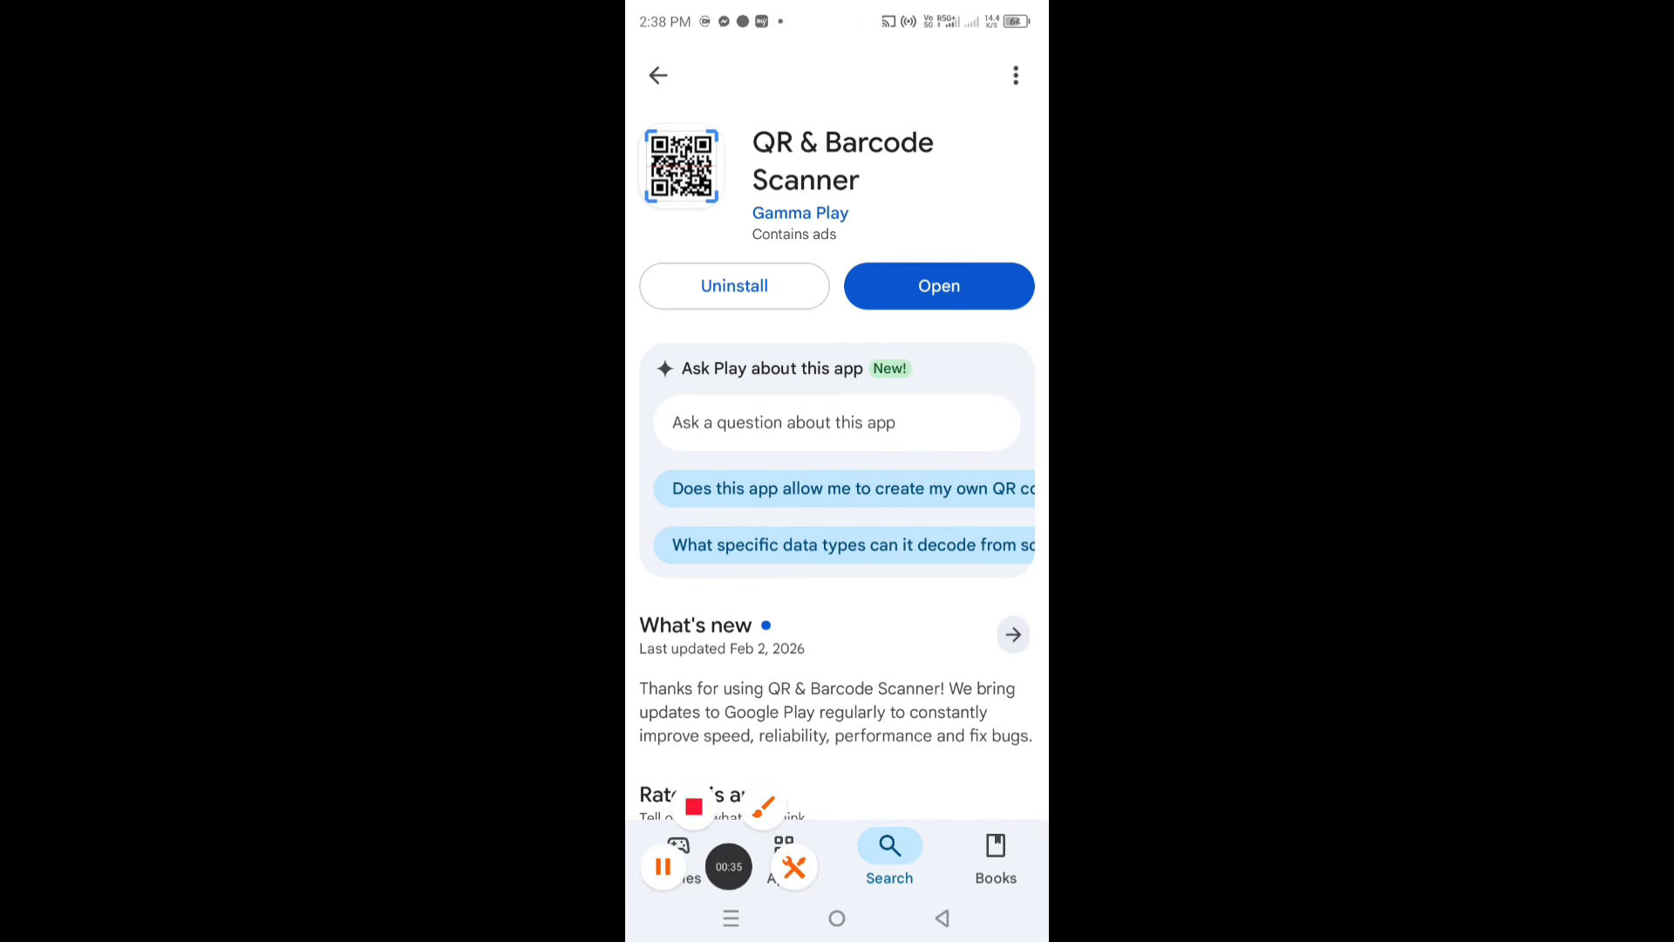
{"action": "left_click", "coordinate": [762, 803]}
{"action": "mouse_move", "coordinate": [980, 173]}
{"action": "left_mouse_down"}
{"action": "mouse_move", "coordinate": [949, 218]}
{"action": "mouse_move", "coordinate": [983, 257]}
{"action": "left_mouse_up"}
{"action": "left_click", "coordinate": [1035, 778]}
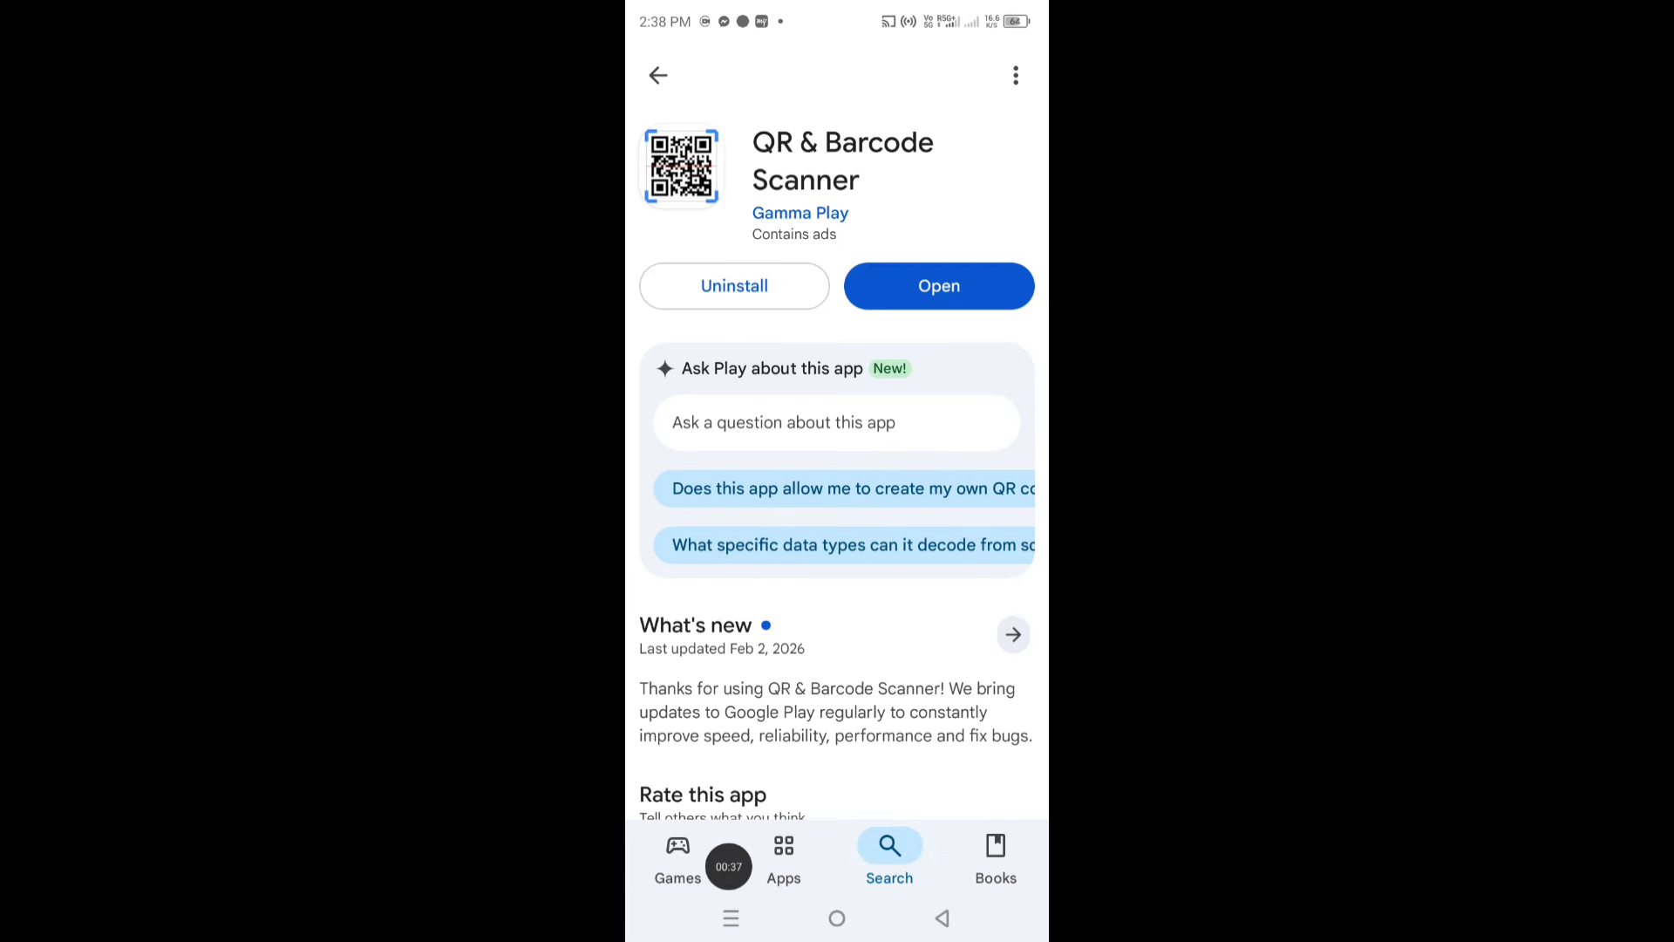
{"action": "left_click", "coordinate": [939, 286]}
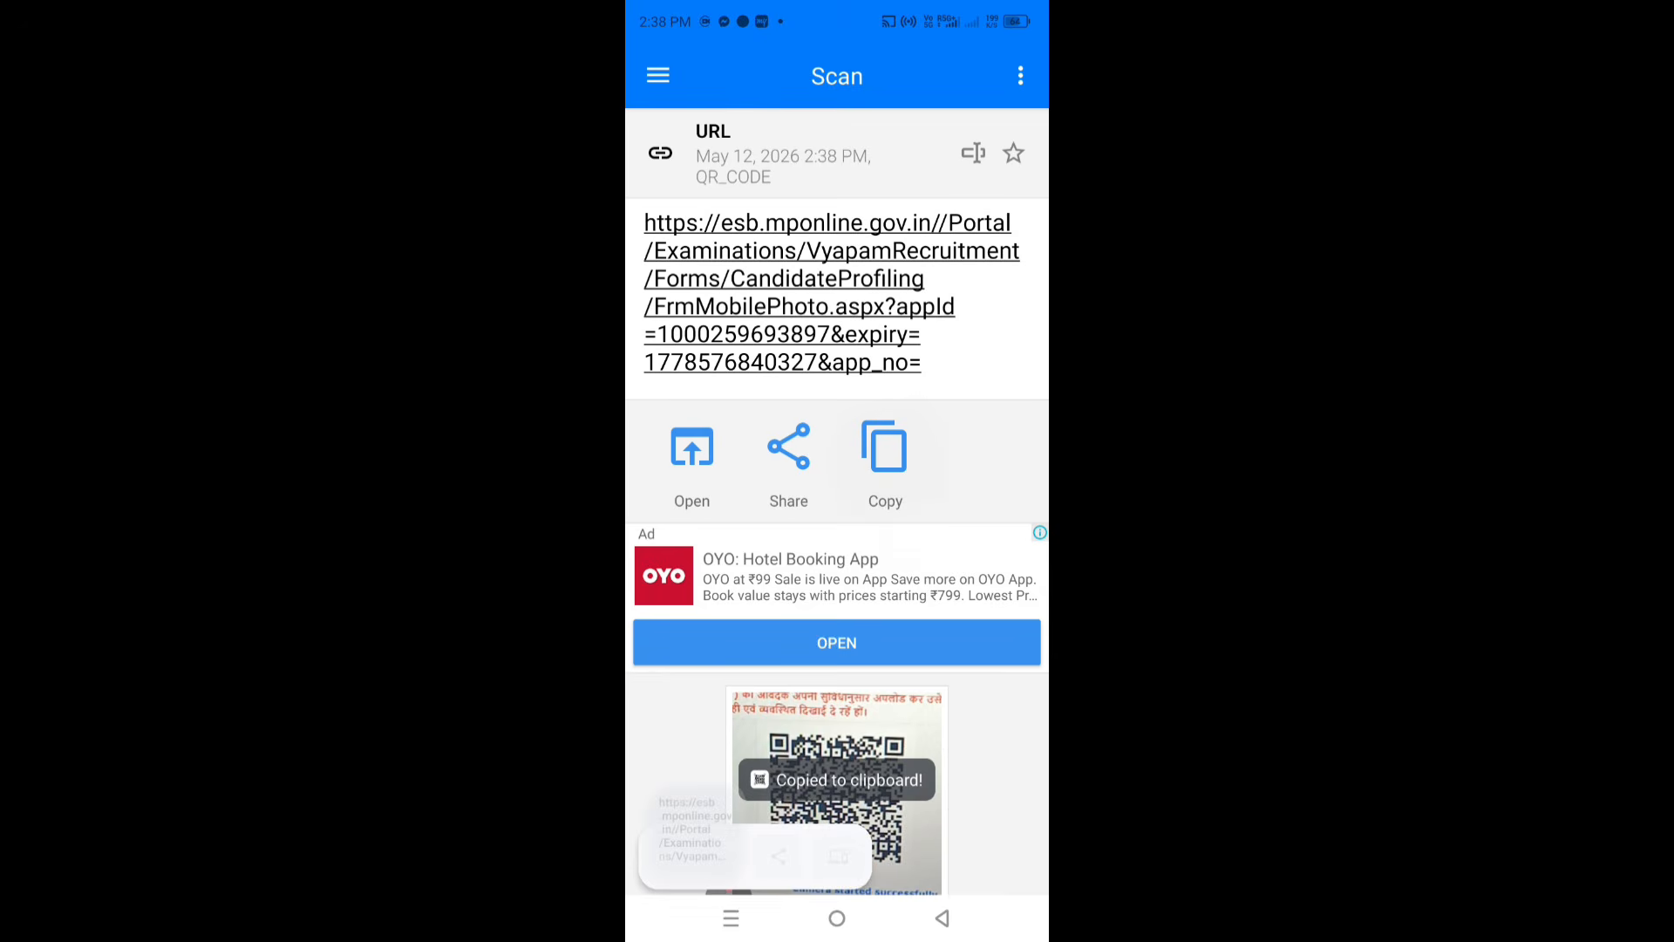
Step: Switch to Chrome on the phone and load the copied photo-capture link in a new tab
{"action": "left_click", "coordinate": [837, 918]}
{"action": "left_click", "coordinate": [837, 918]}
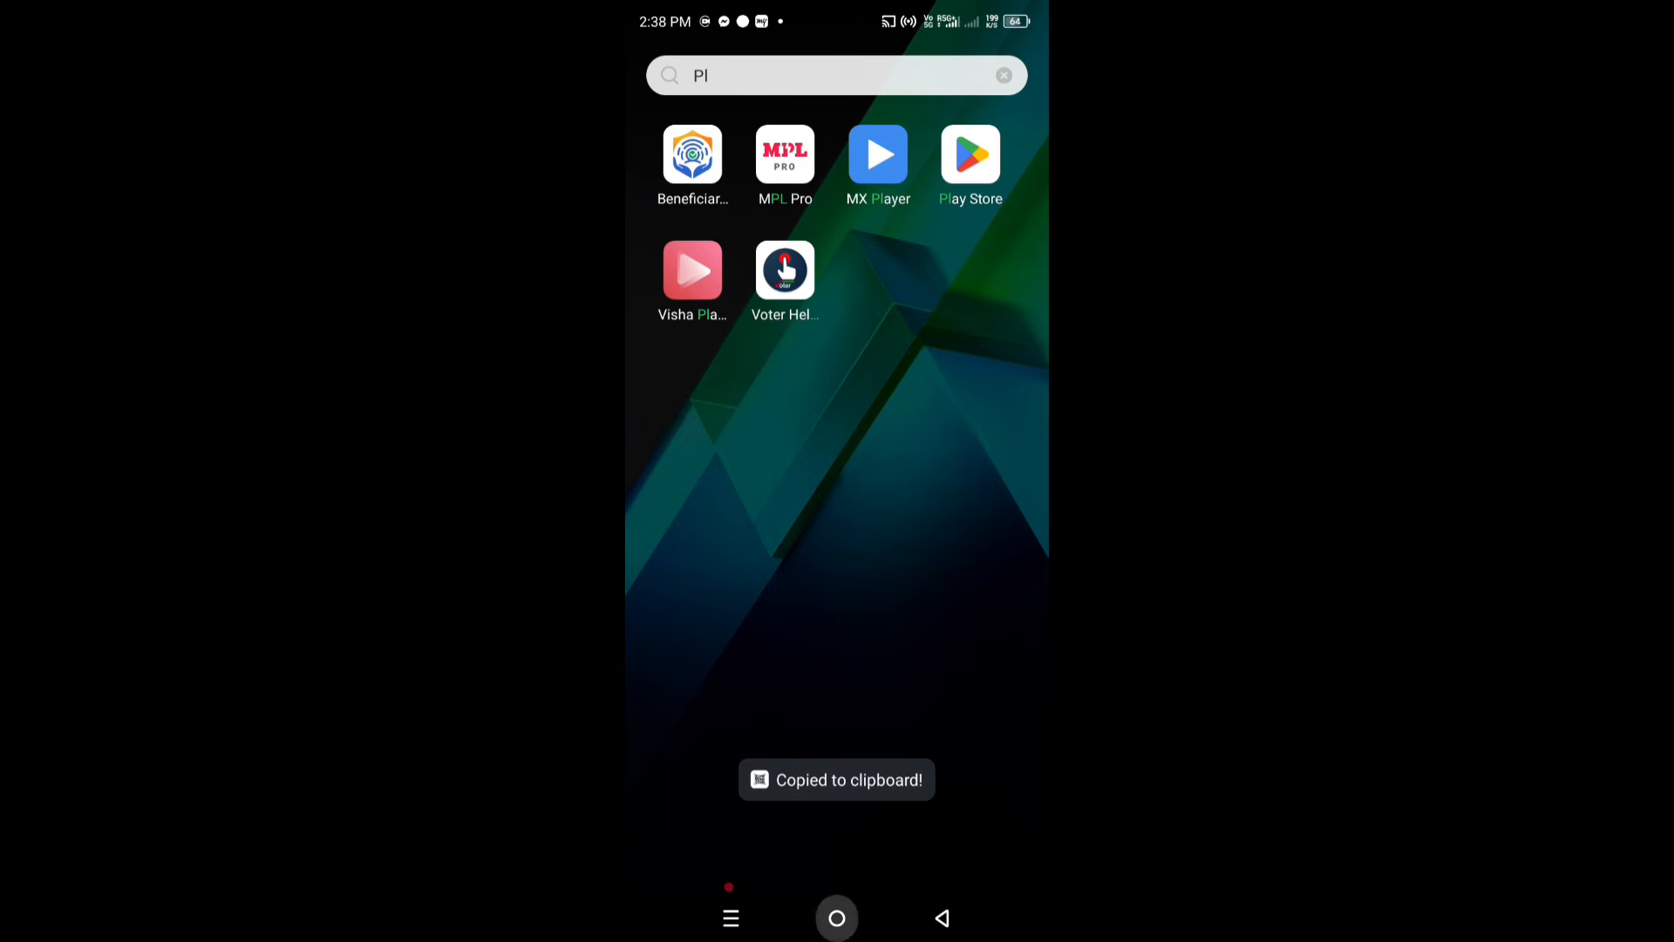
{"action": "left_click_drag", "start_coordinate": [837, 697], "coordinate": [837, 349]}
{"action": "scroll", "coordinate": [837, 523], "scroll_direction": "down", "scroll_amount": 3}
{"action": "left_click", "coordinate": [970, 698]}
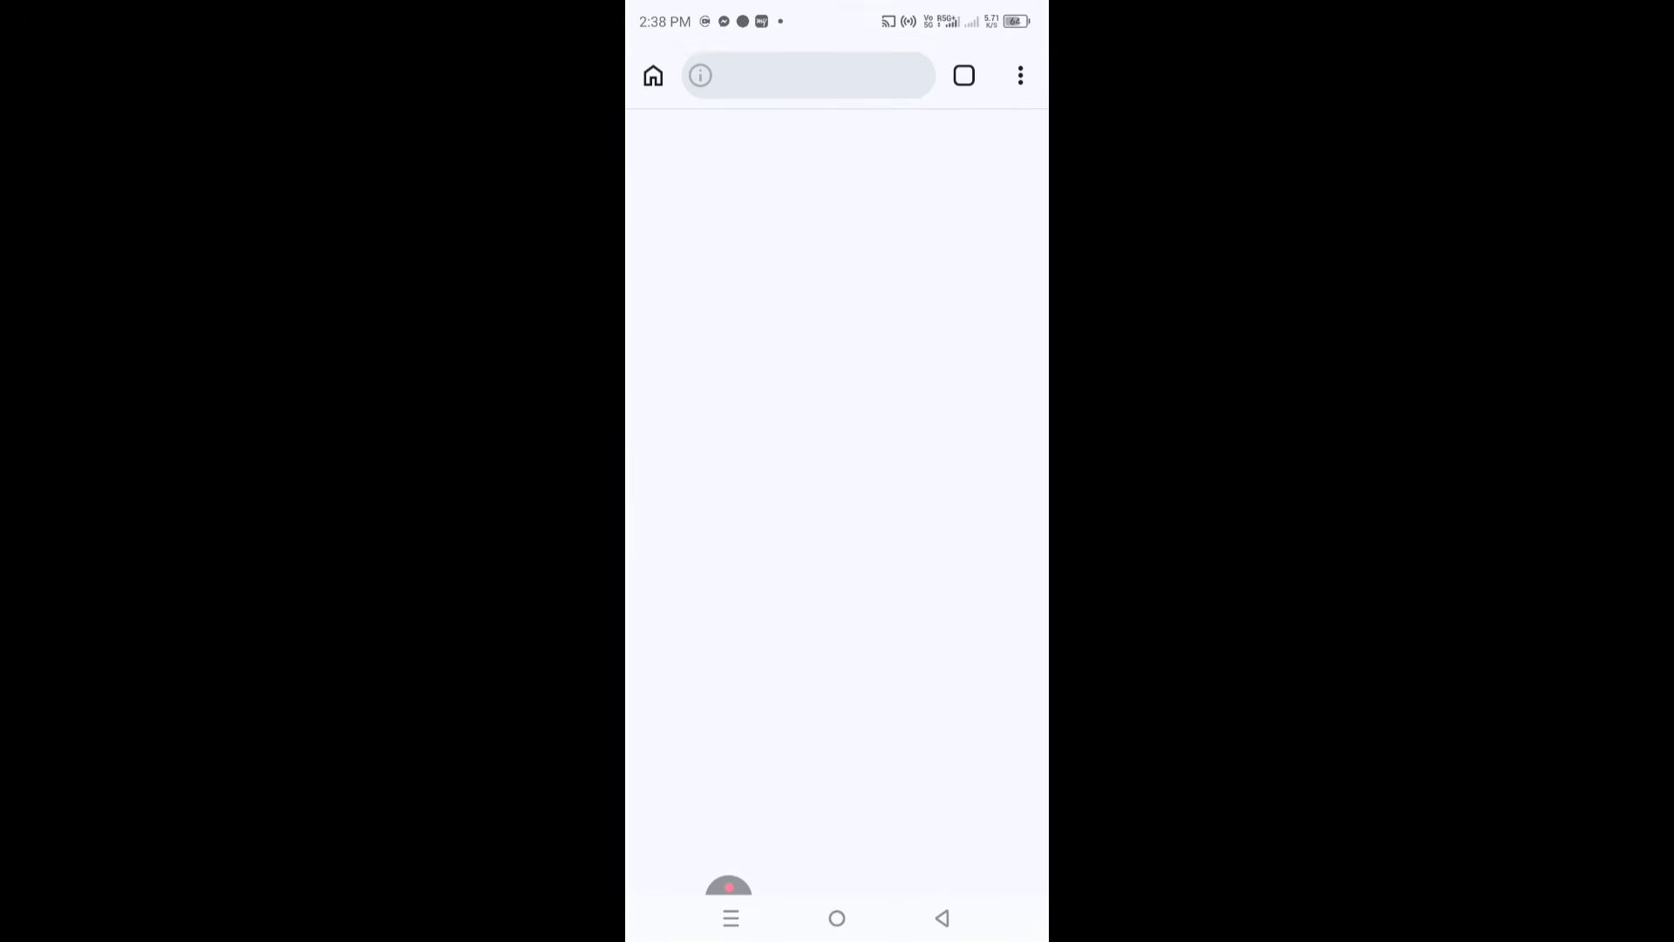
{"action": "left_click", "coordinate": [964, 75]}
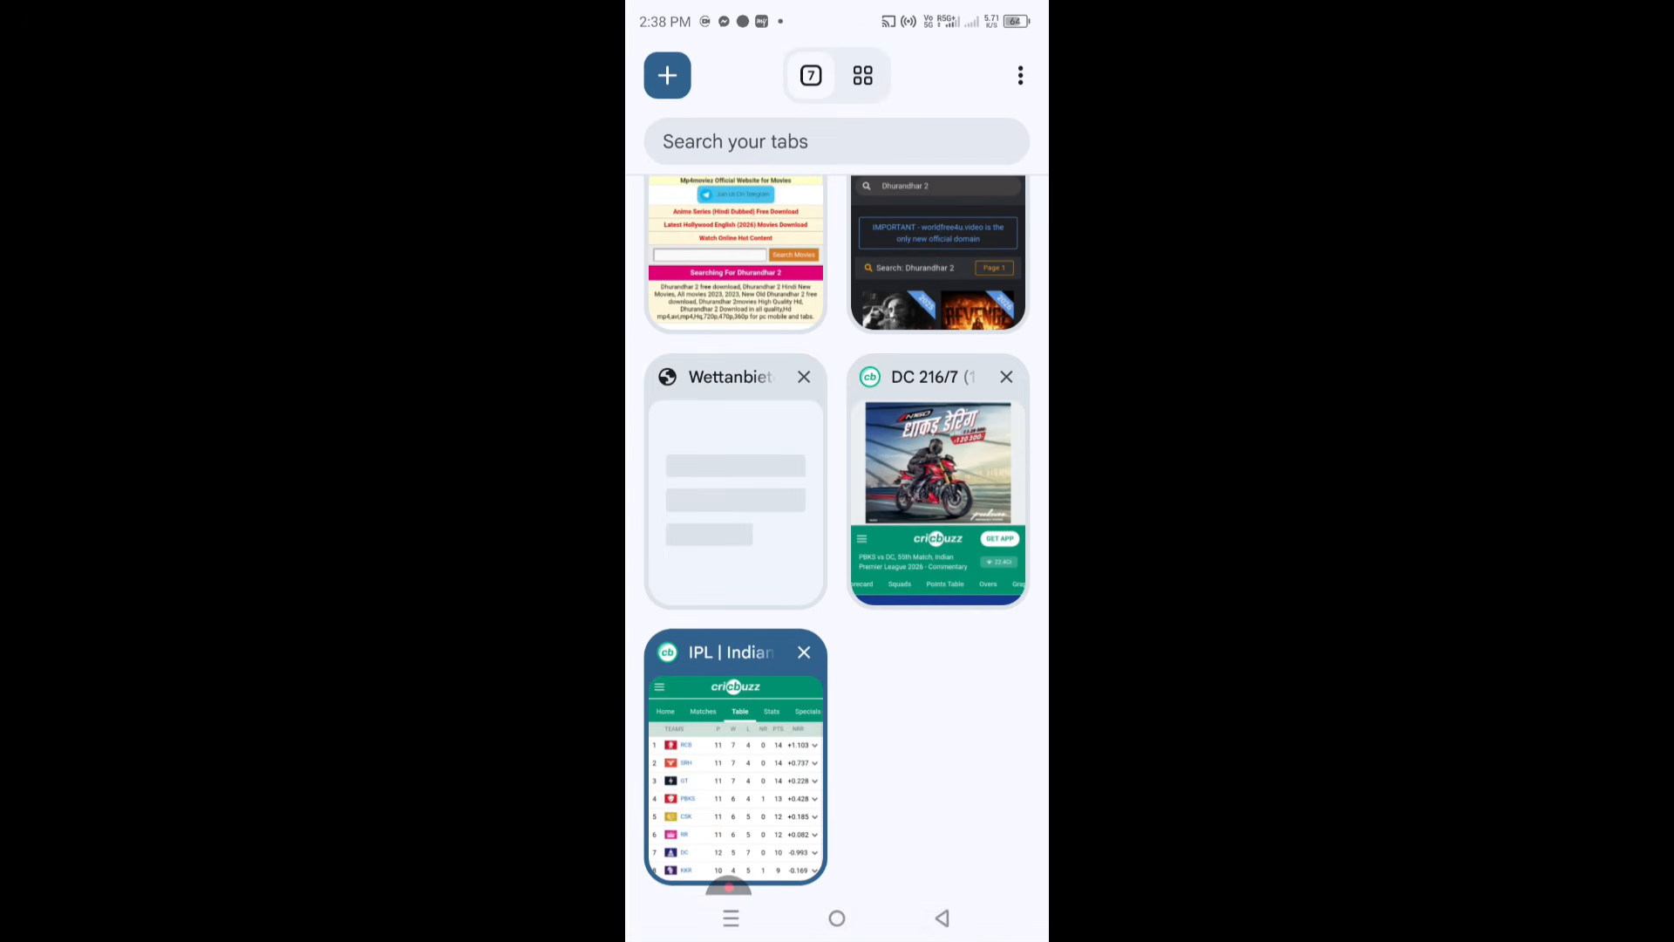
{"action": "left_click", "coordinate": [665, 75]}
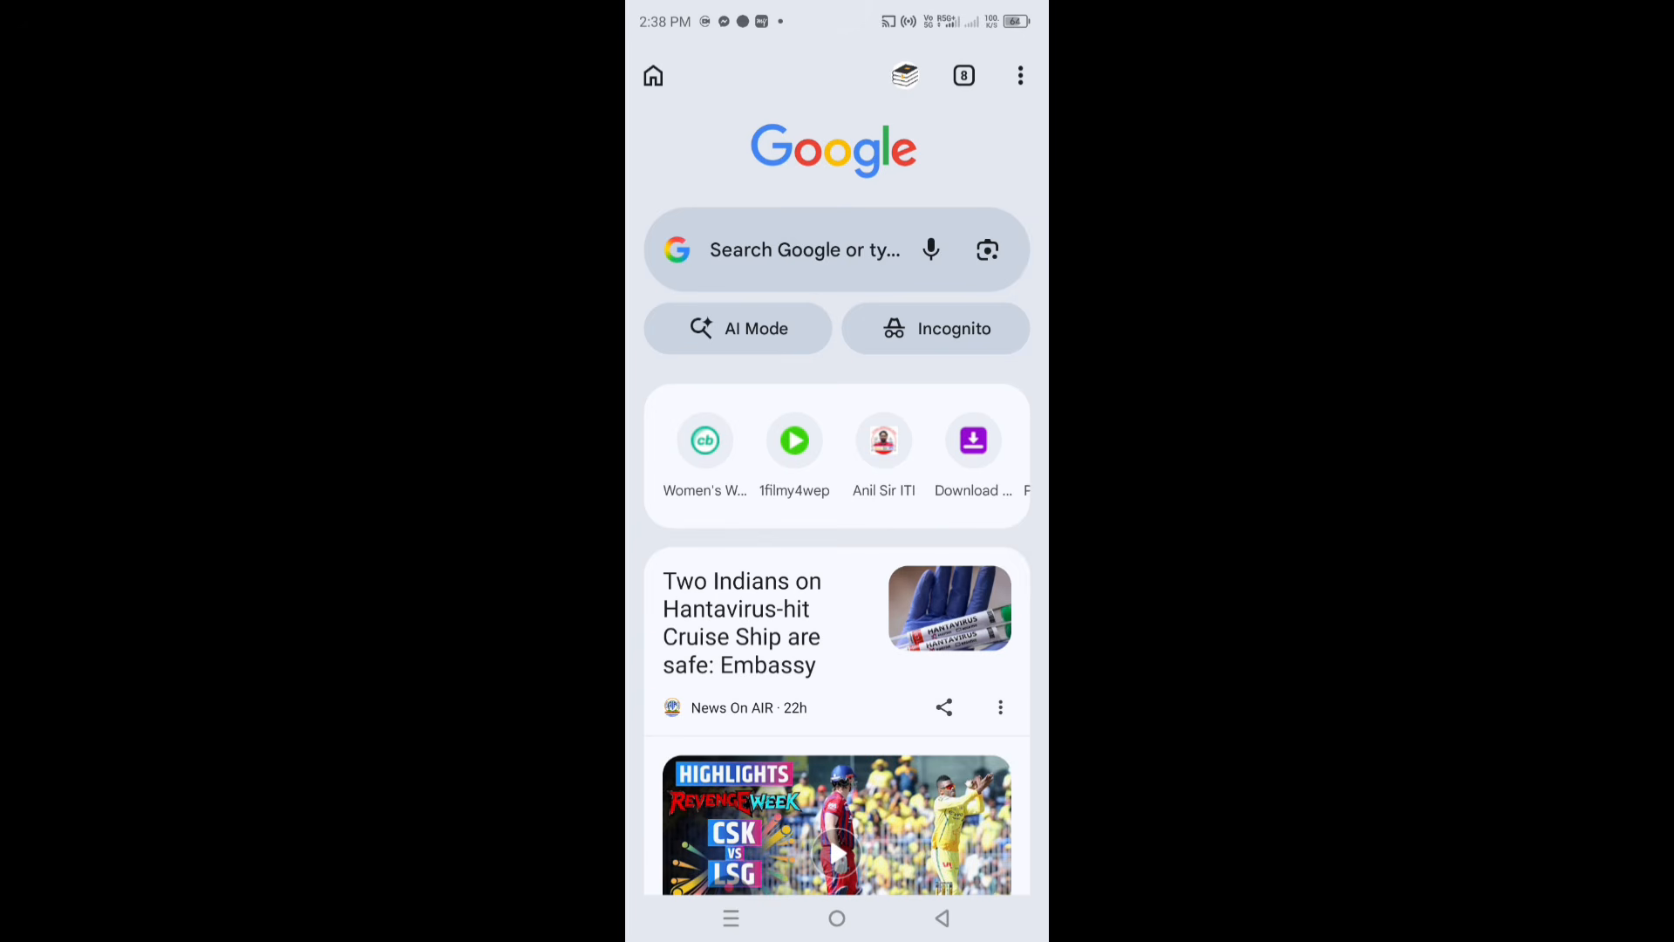
{"action": "left_click", "coordinate": [804, 250]}
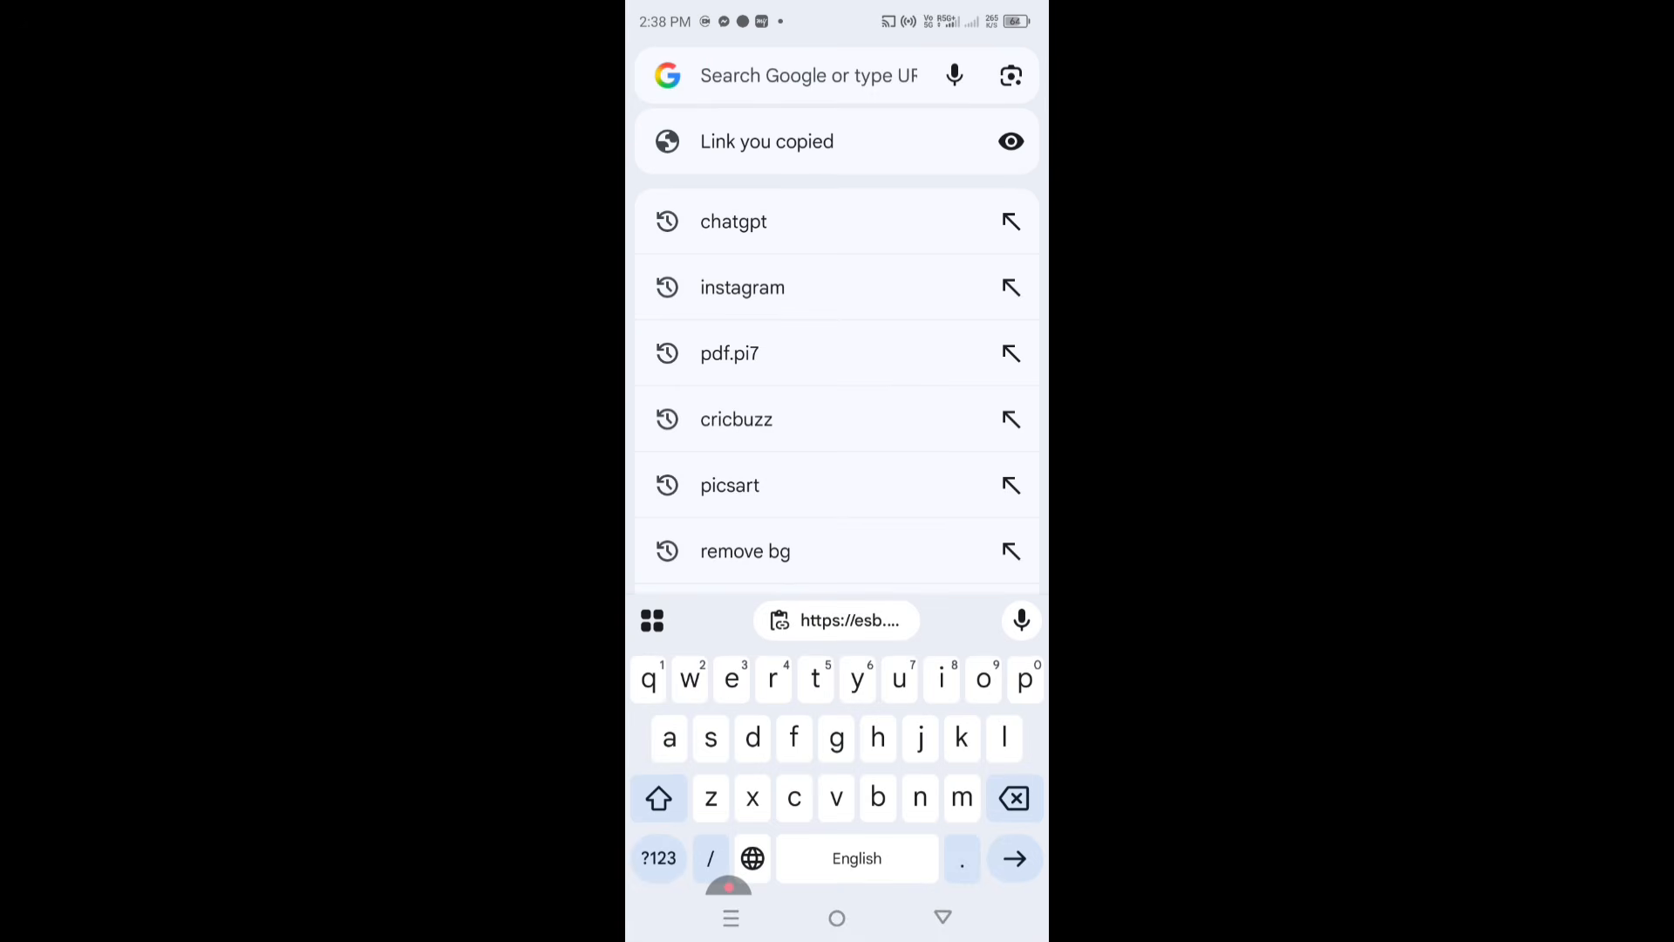
{"action": "left_click", "coordinate": [837, 620]}
{"action": "key", "text": "Return"}
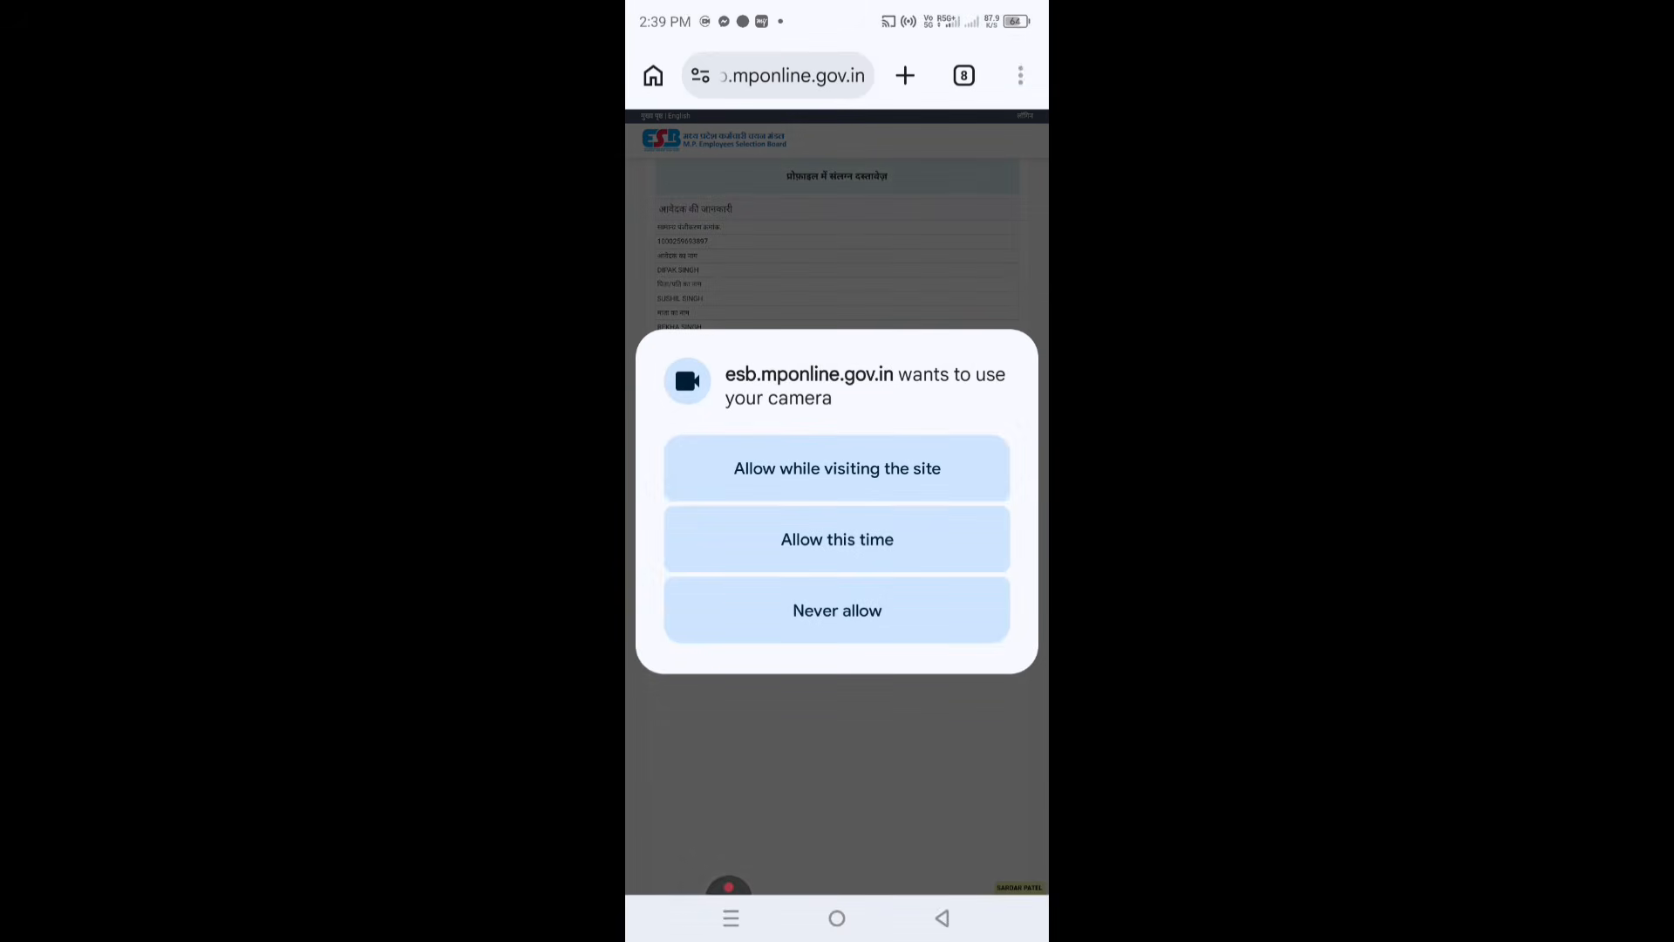
Step: Try to allow esb.mponline.gov.in camera access in Chrome and capture a photo, and check the site's permission information
{"action": "left_click", "coordinate": [837, 467]}
{"action": "left_click", "coordinate": [951, 556]}
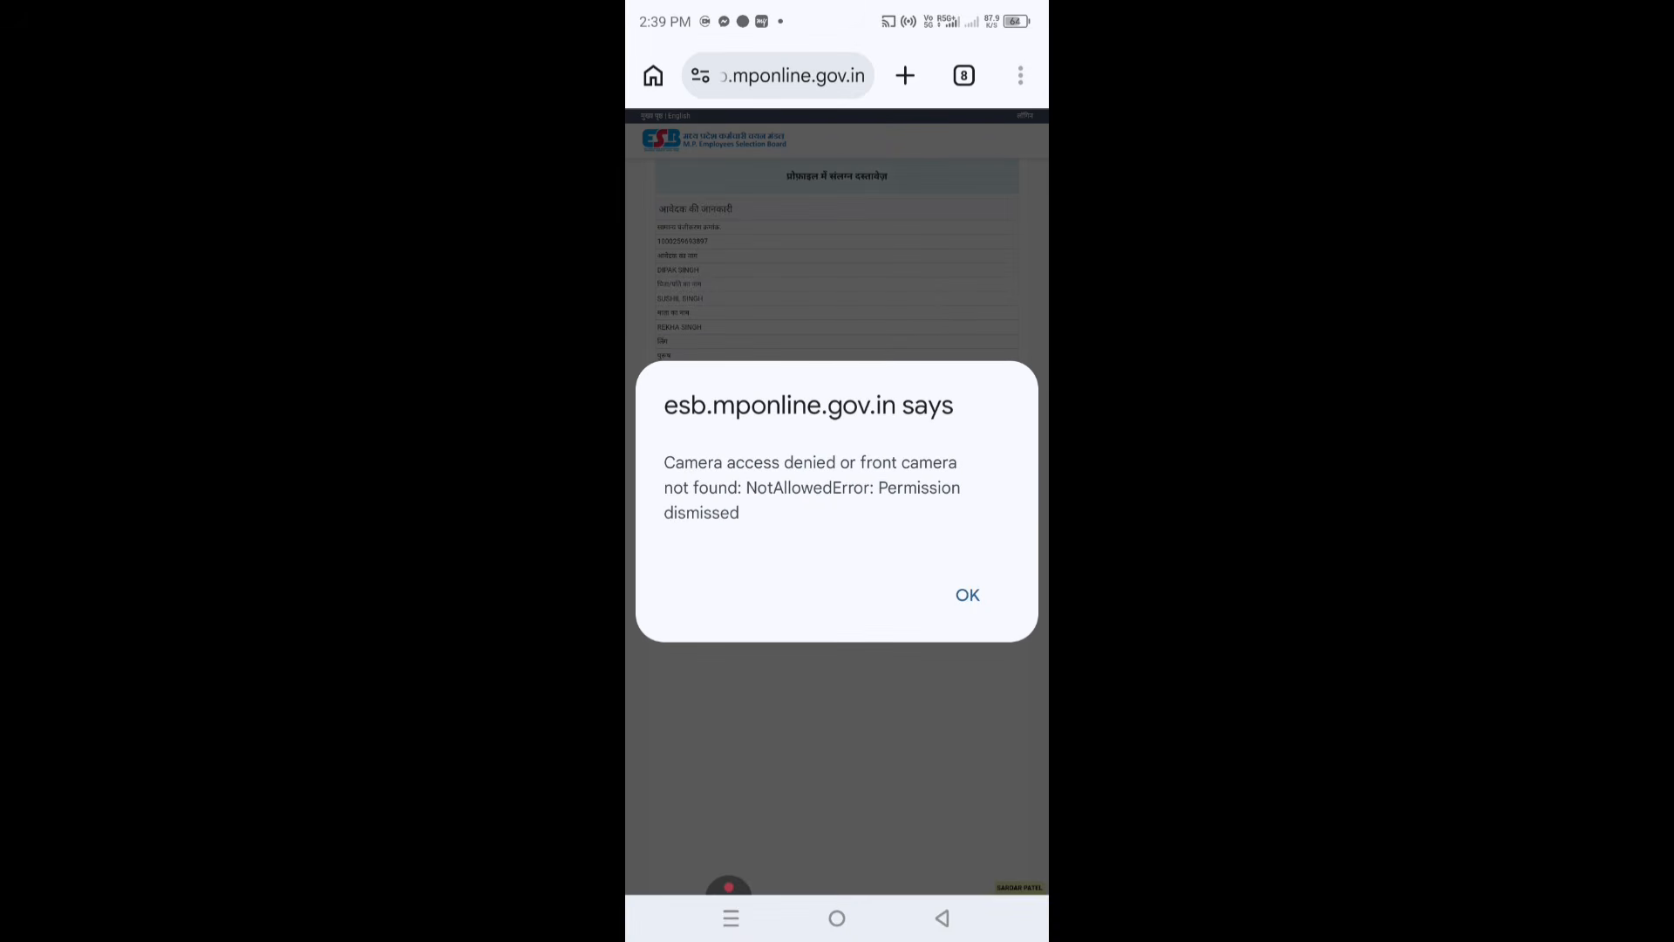
{"action": "left_click", "coordinate": [968, 590]}
{"action": "left_click", "coordinate": [813, 609]}
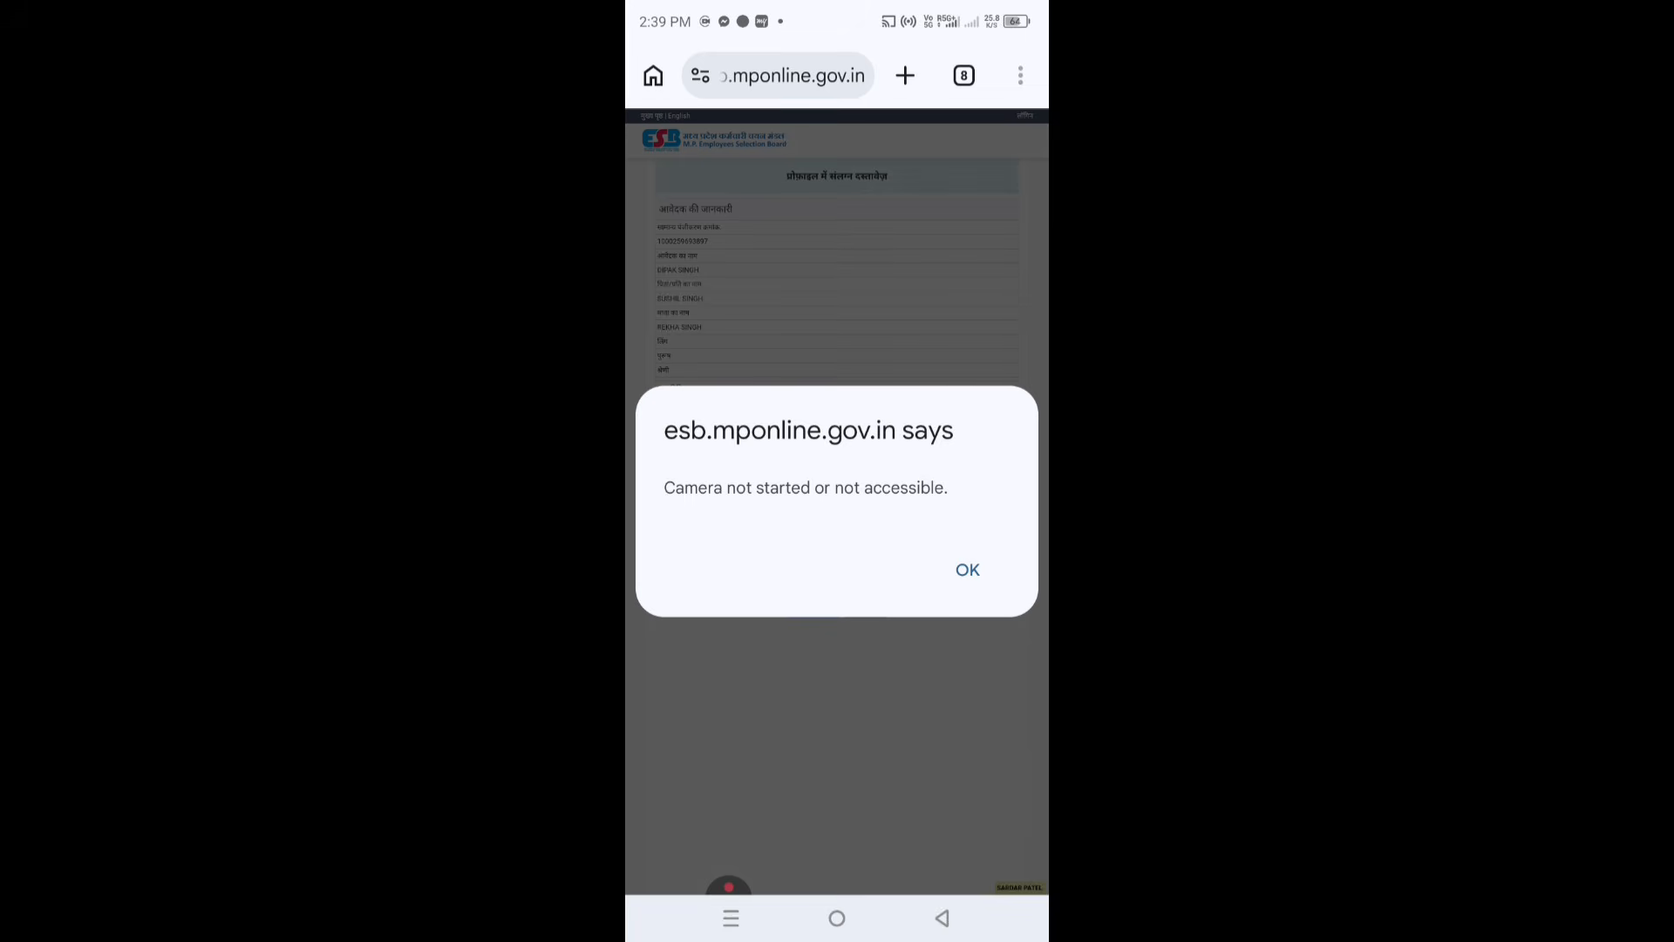
{"action": "left_click", "coordinate": [968, 567]}
{"action": "left_click", "coordinate": [812, 610]}
{"action": "left_click", "coordinate": [967, 570]}
{"action": "left_click", "coordinate": [700, 75]}
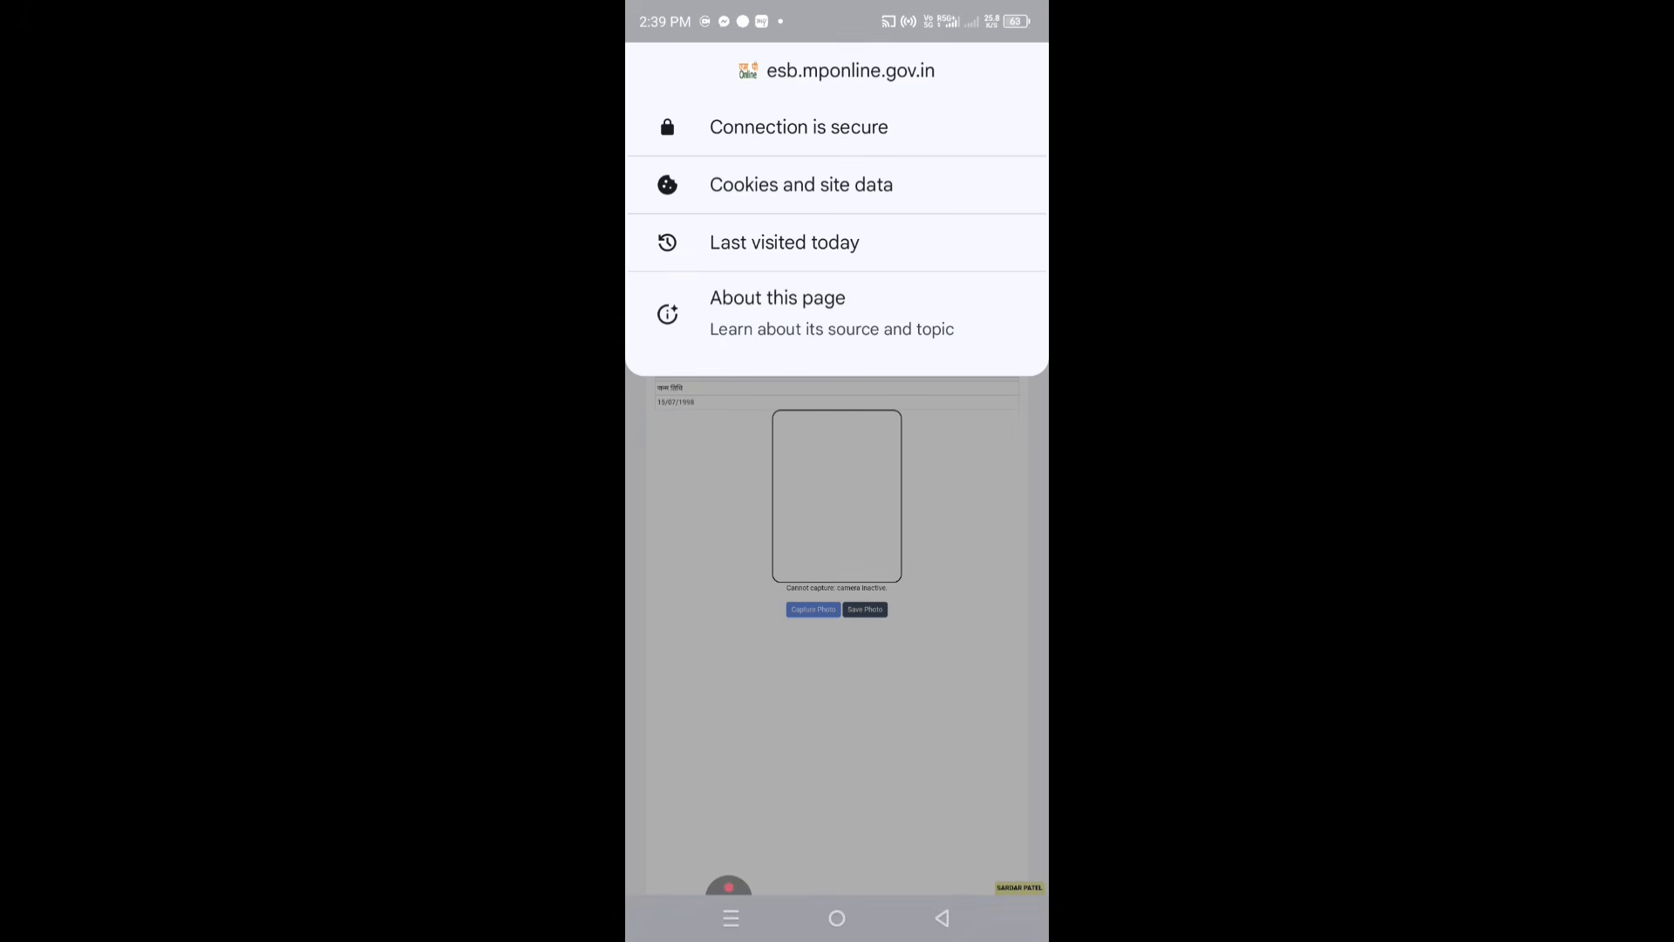
{"action": "left_click", "coordinate": [942, 918]}
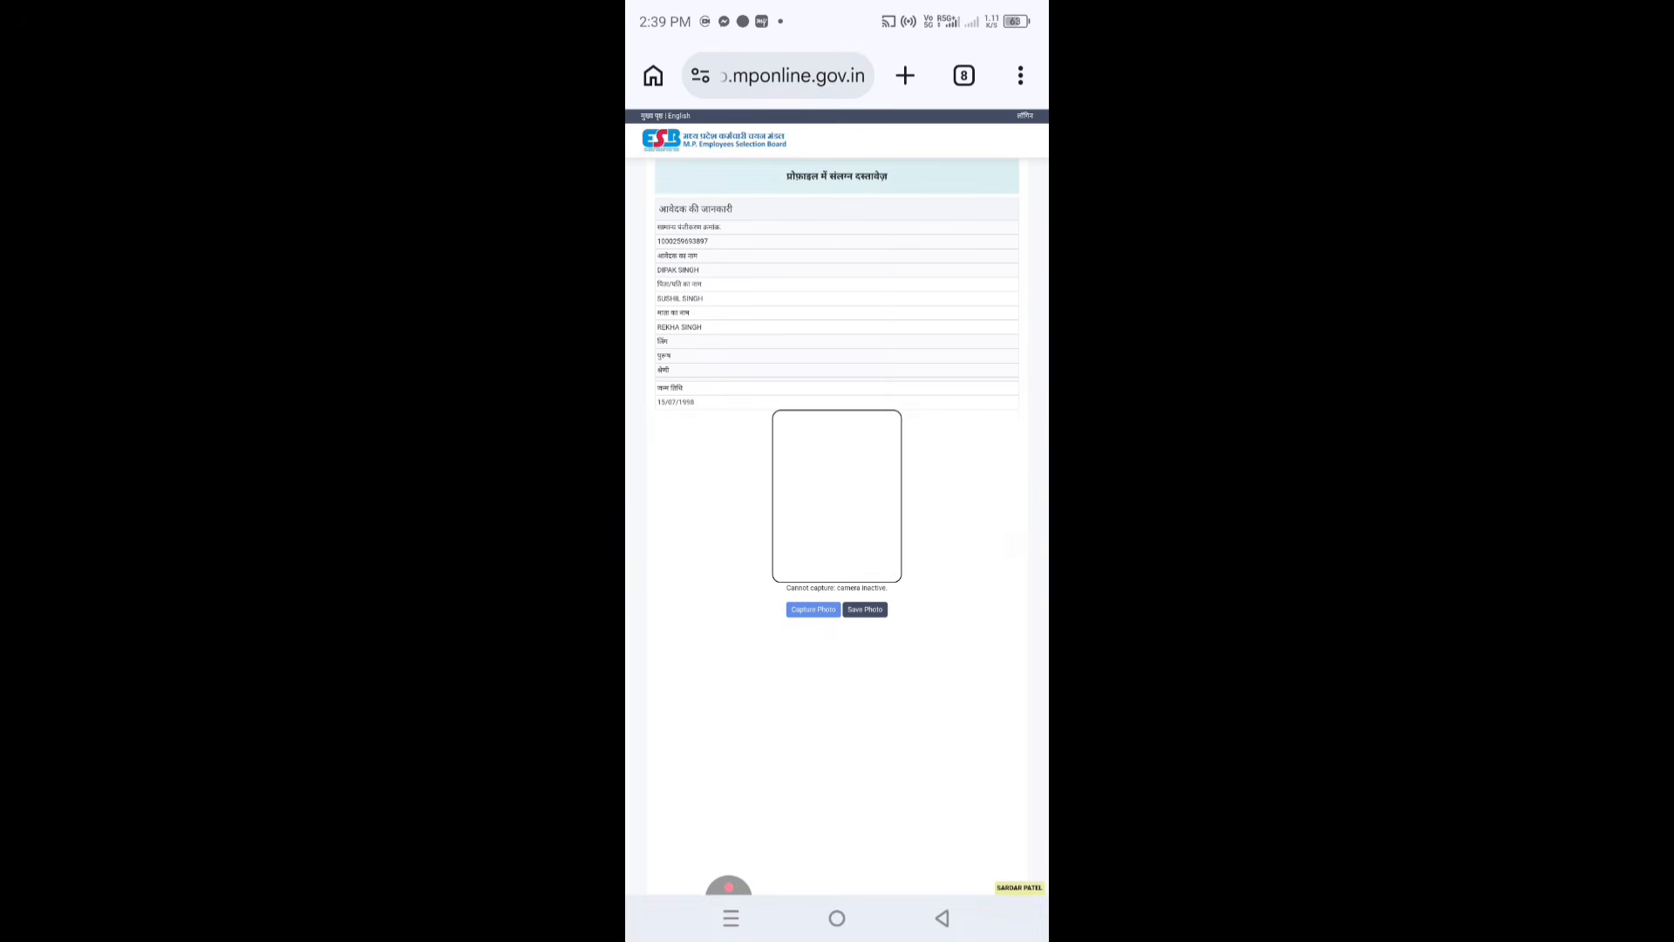
Step: Switch to Firefox on the phone, open the copied photo-capture link, decline the page translation and allow camera access
{"action": "left_click", "coordinate": [837, 918]}
{"action": "scroll", "coordinate": [832, 523], "scroll_direction": "down", "scroll_amount": 9}
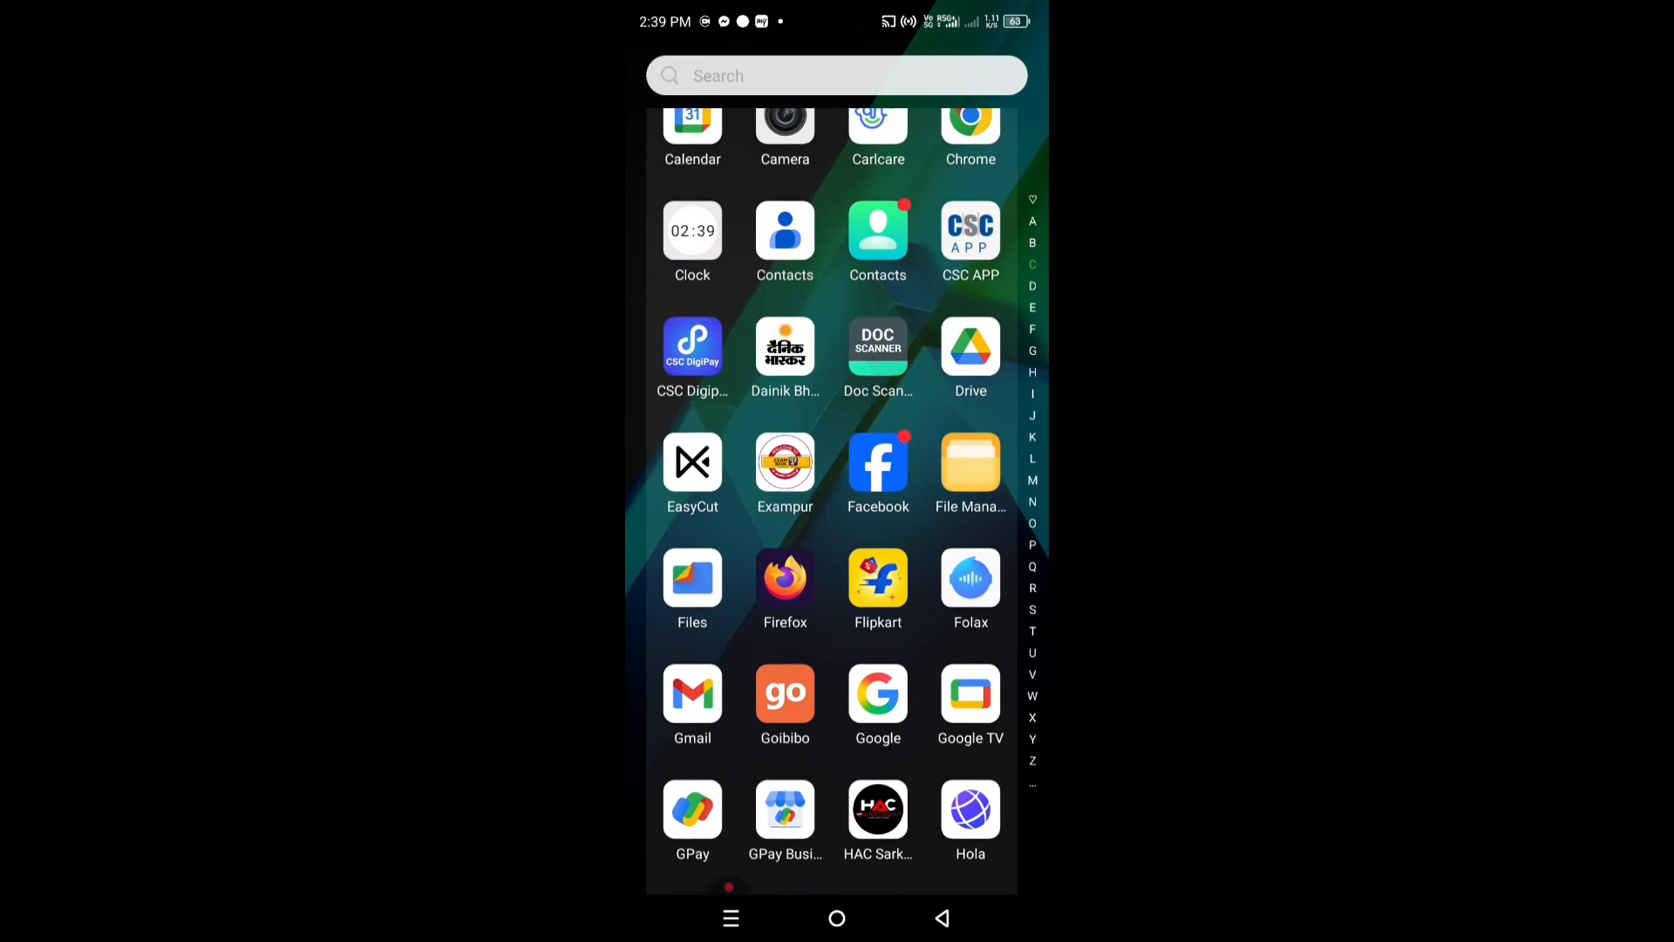
{"action": "left_click", "coordinate": [785, 377]}
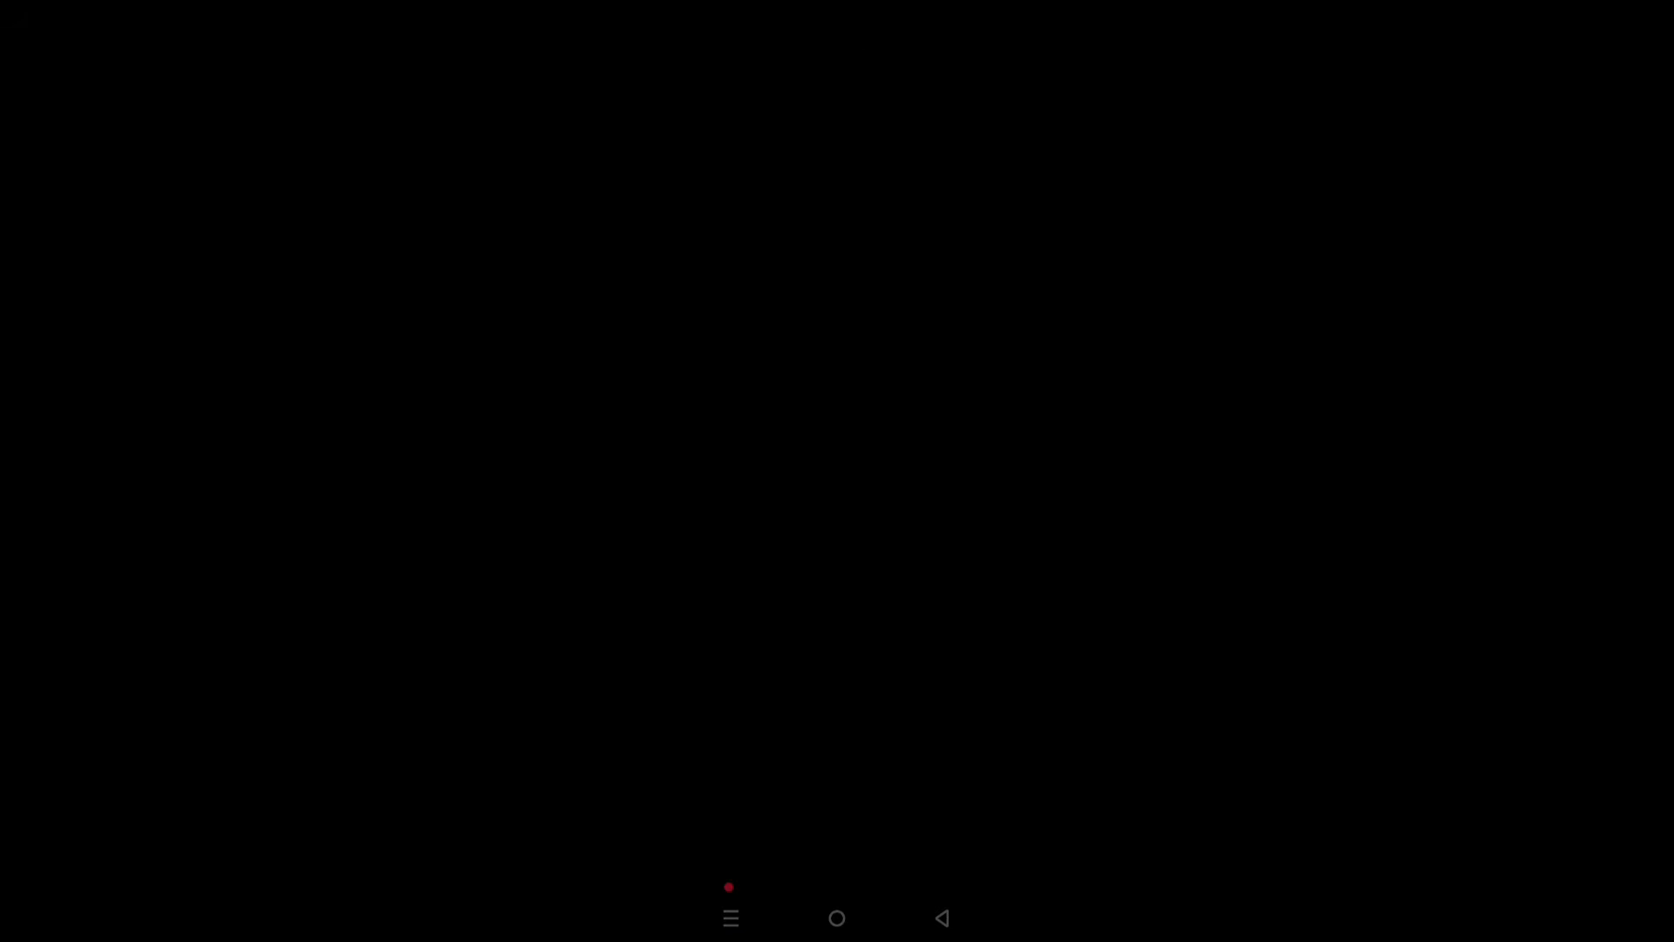
{"action": "left_click", "coordinate": [802, 81]}
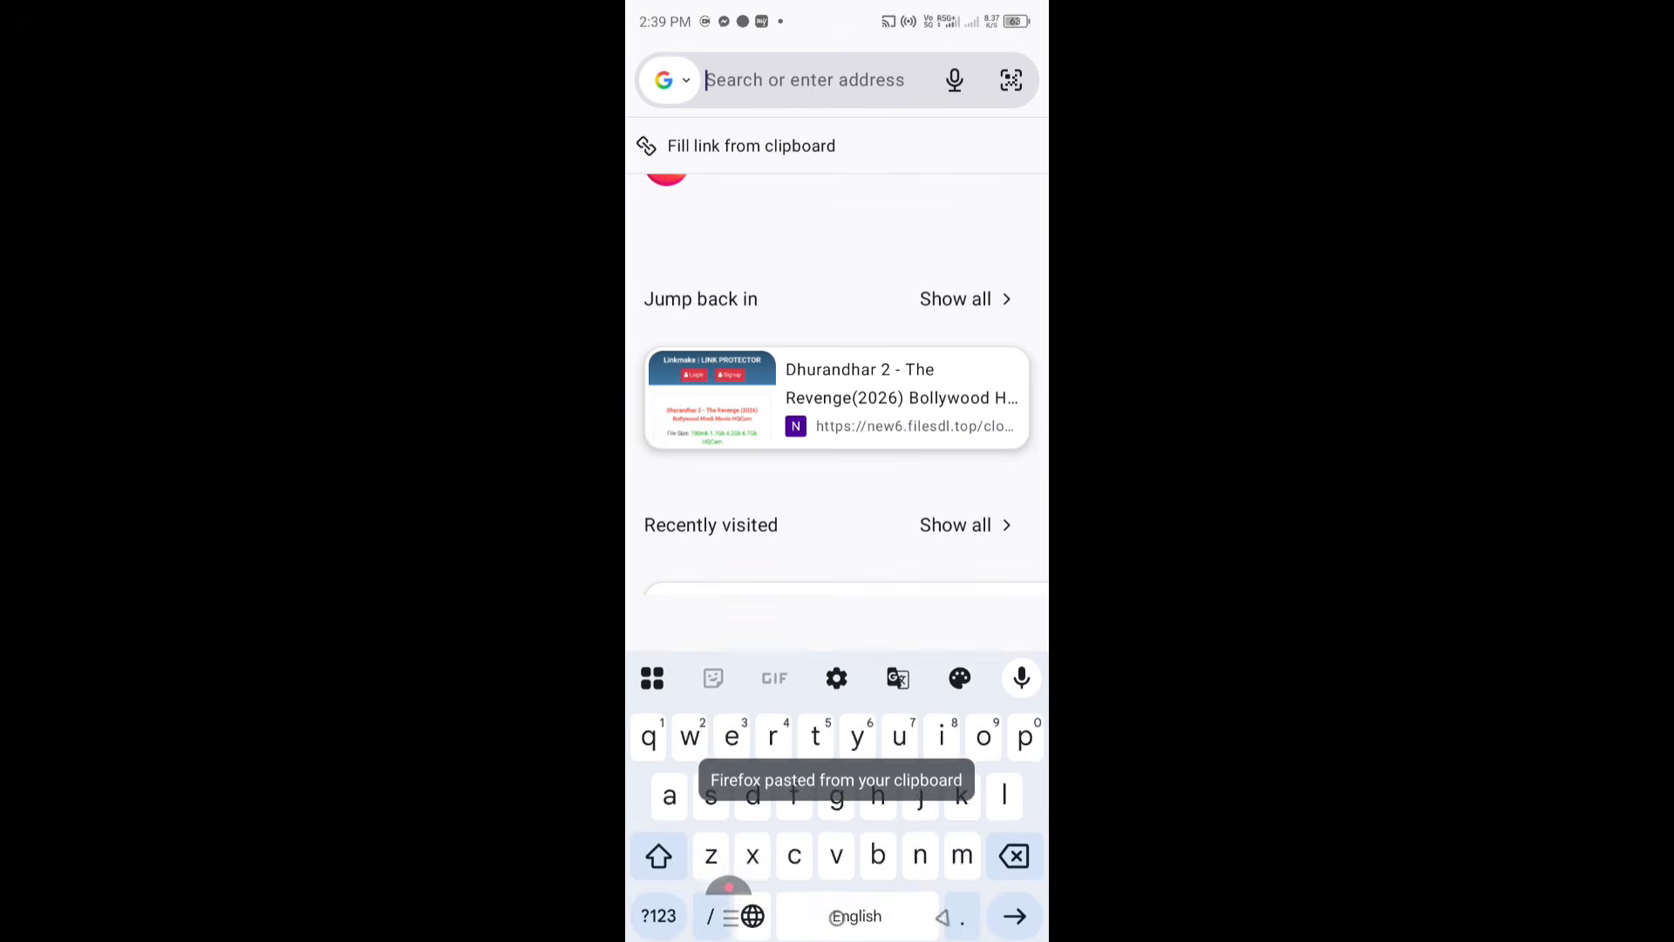
{"action": "left_click", "coordinate": [794, 80]}
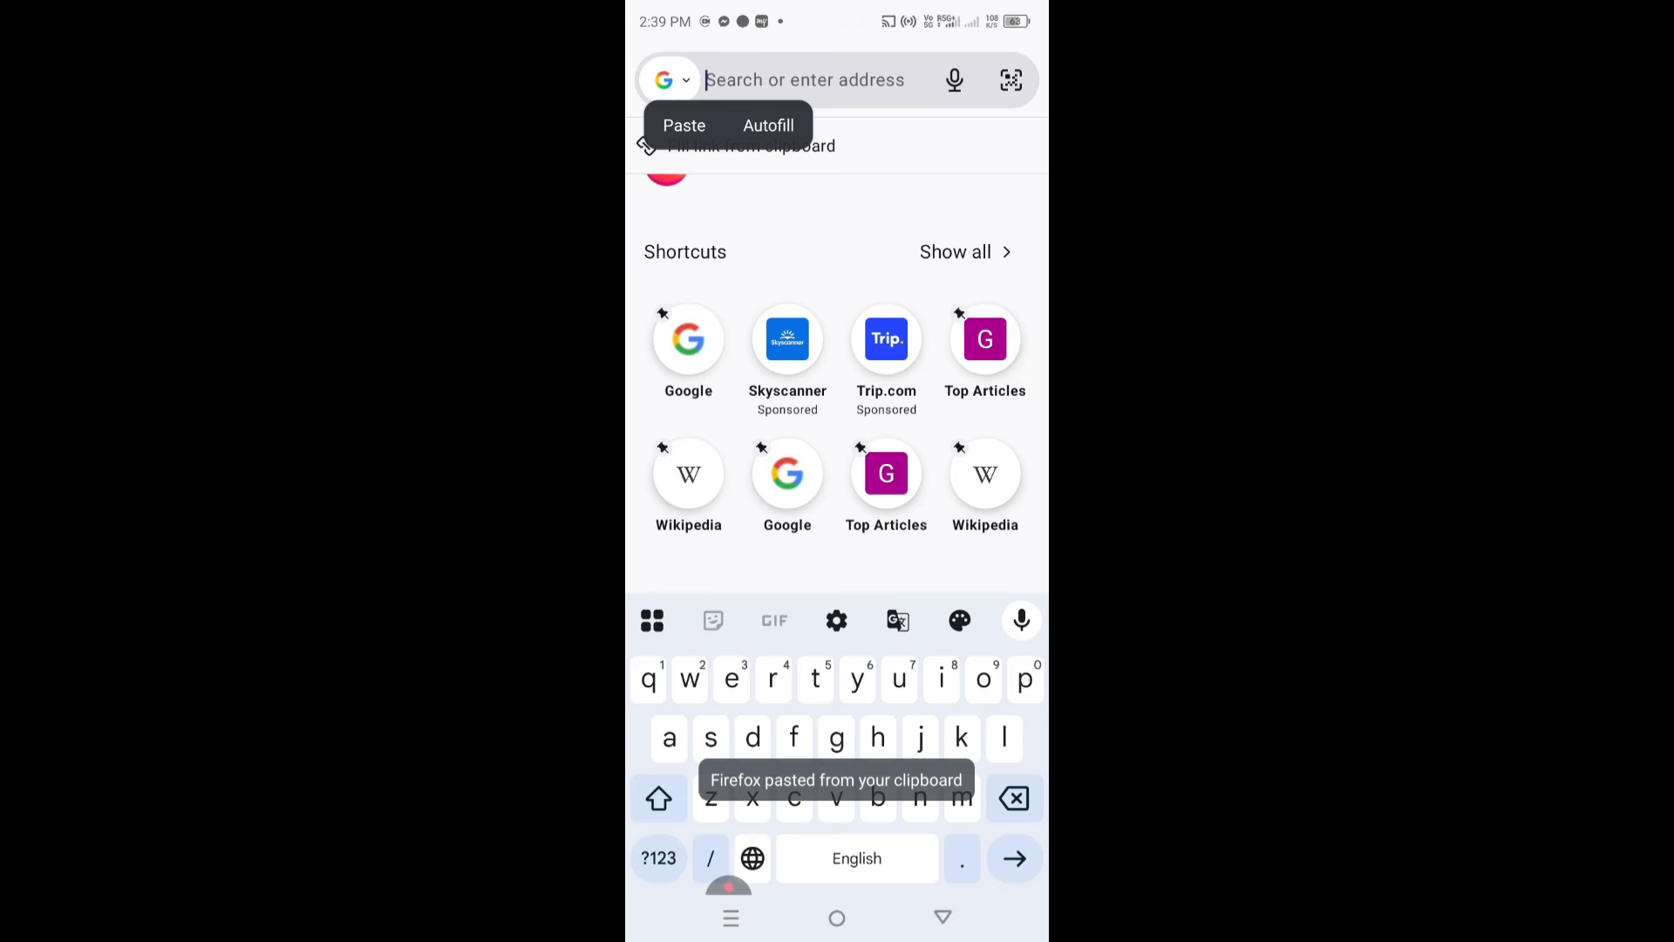
{"action": "left_click", "coordinate": [684, 126]}
{"action": "key", "text": "Return"}
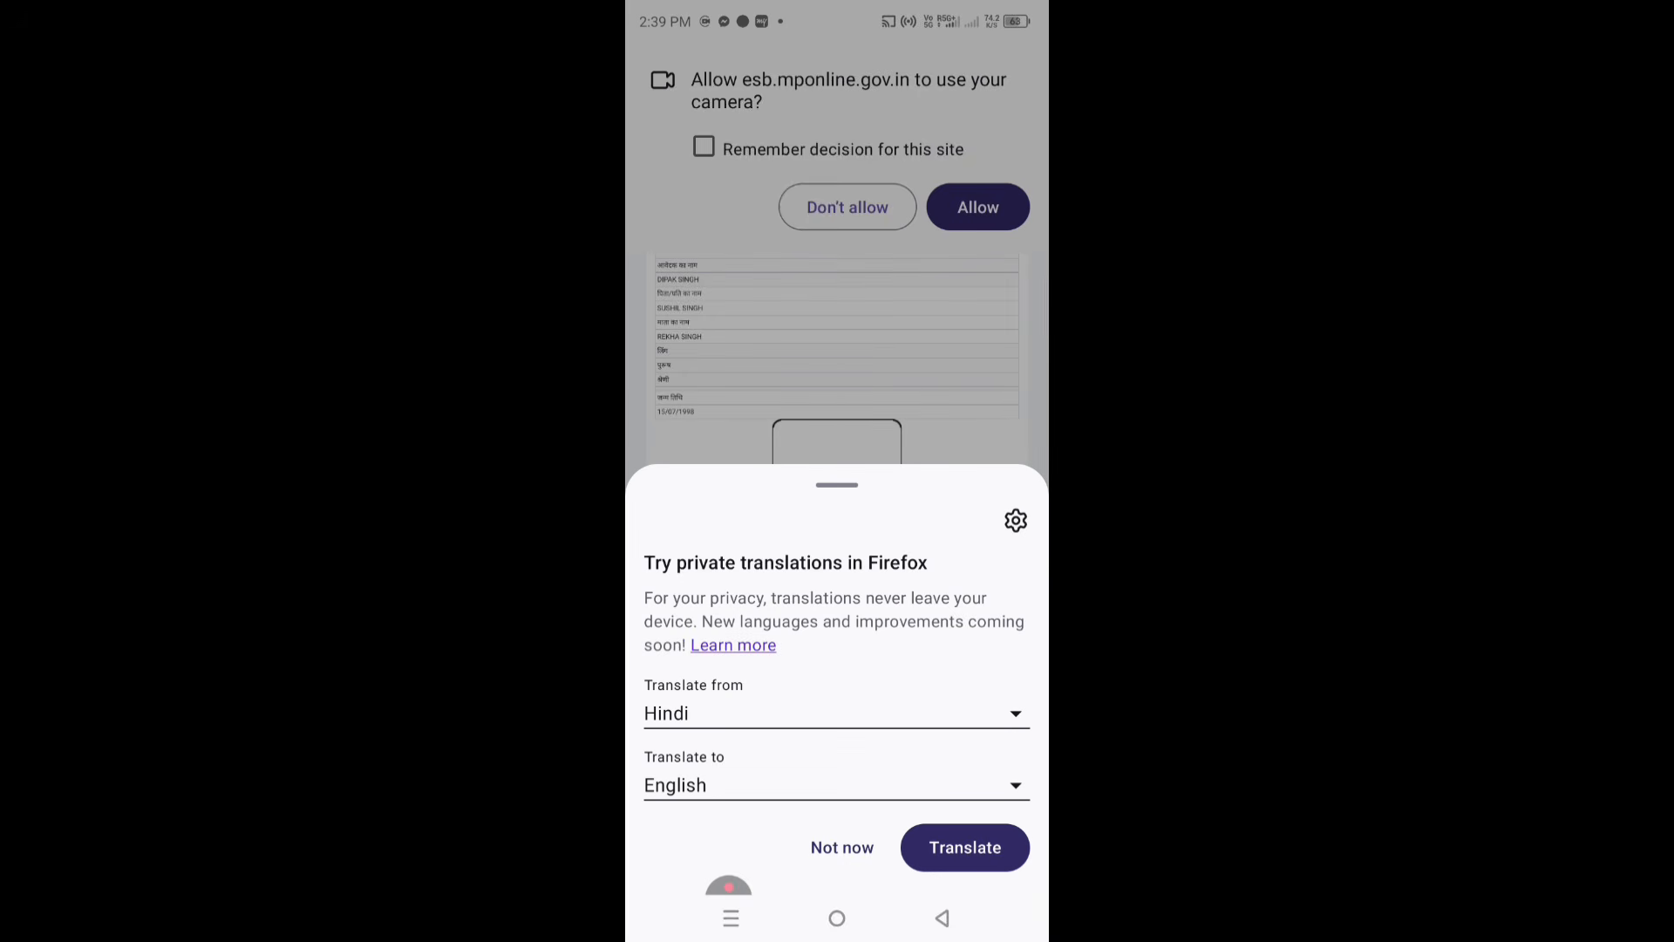
{"action": "left_click", "coordinate": [842, 847]}
{"action": "left_click", "coordinate": [977, 208]}
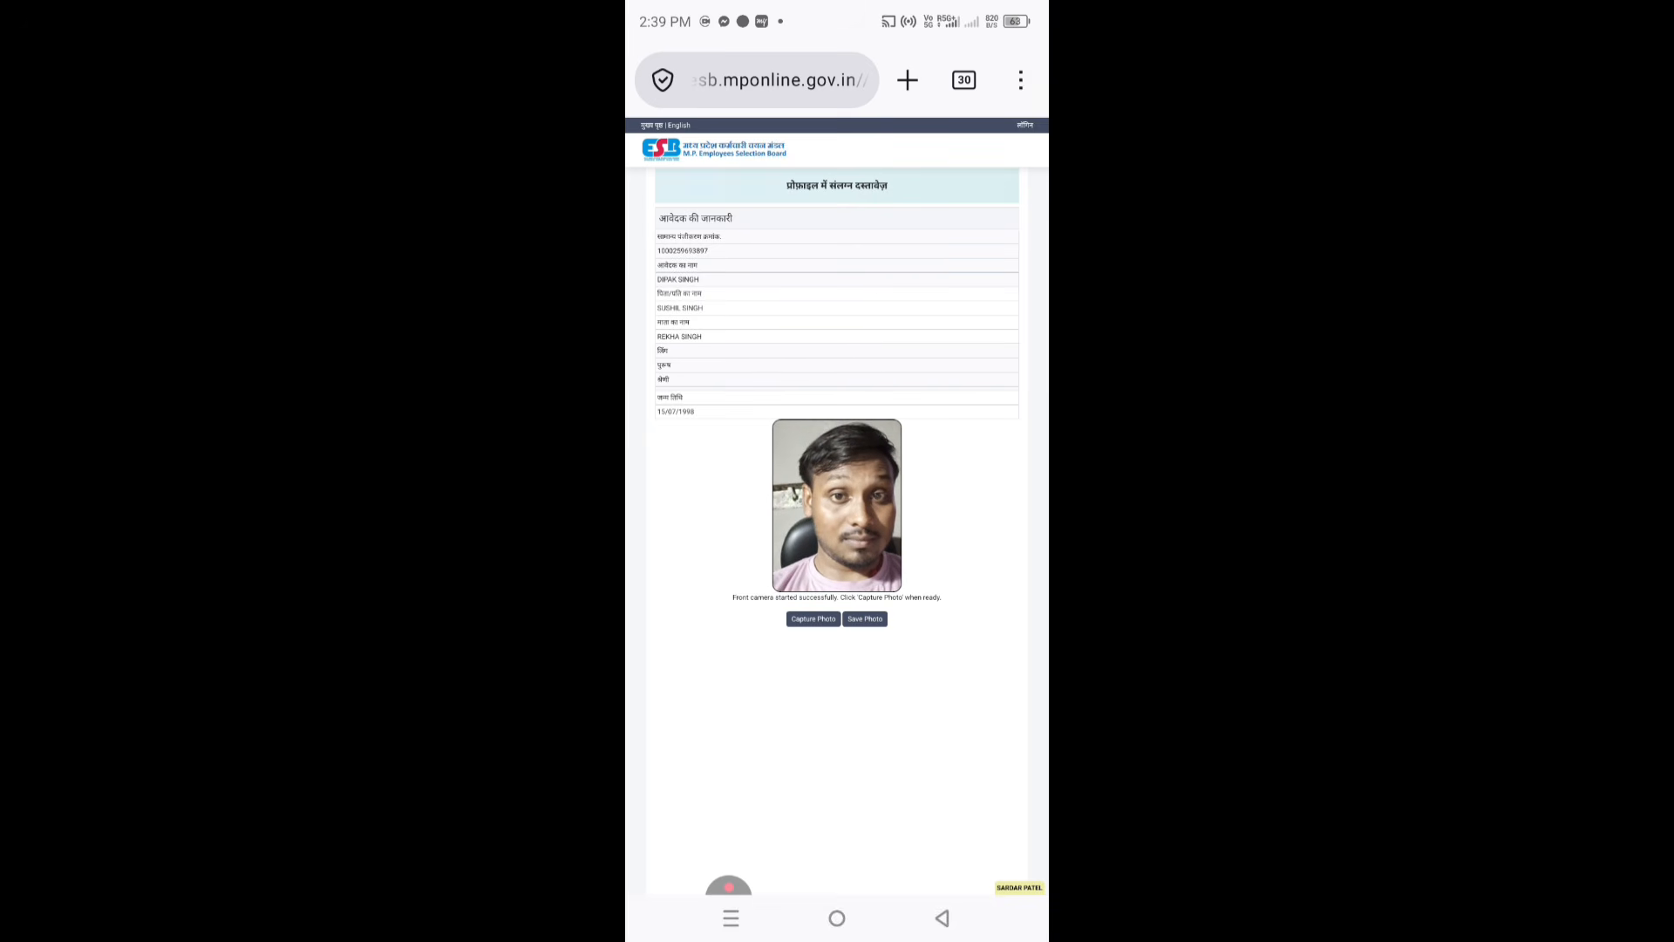
Step: Try to capture the candidate's photo with the front camera and save it, dismissing the page's alert
{"action": "left_click", "coordinate": [814, 618]}
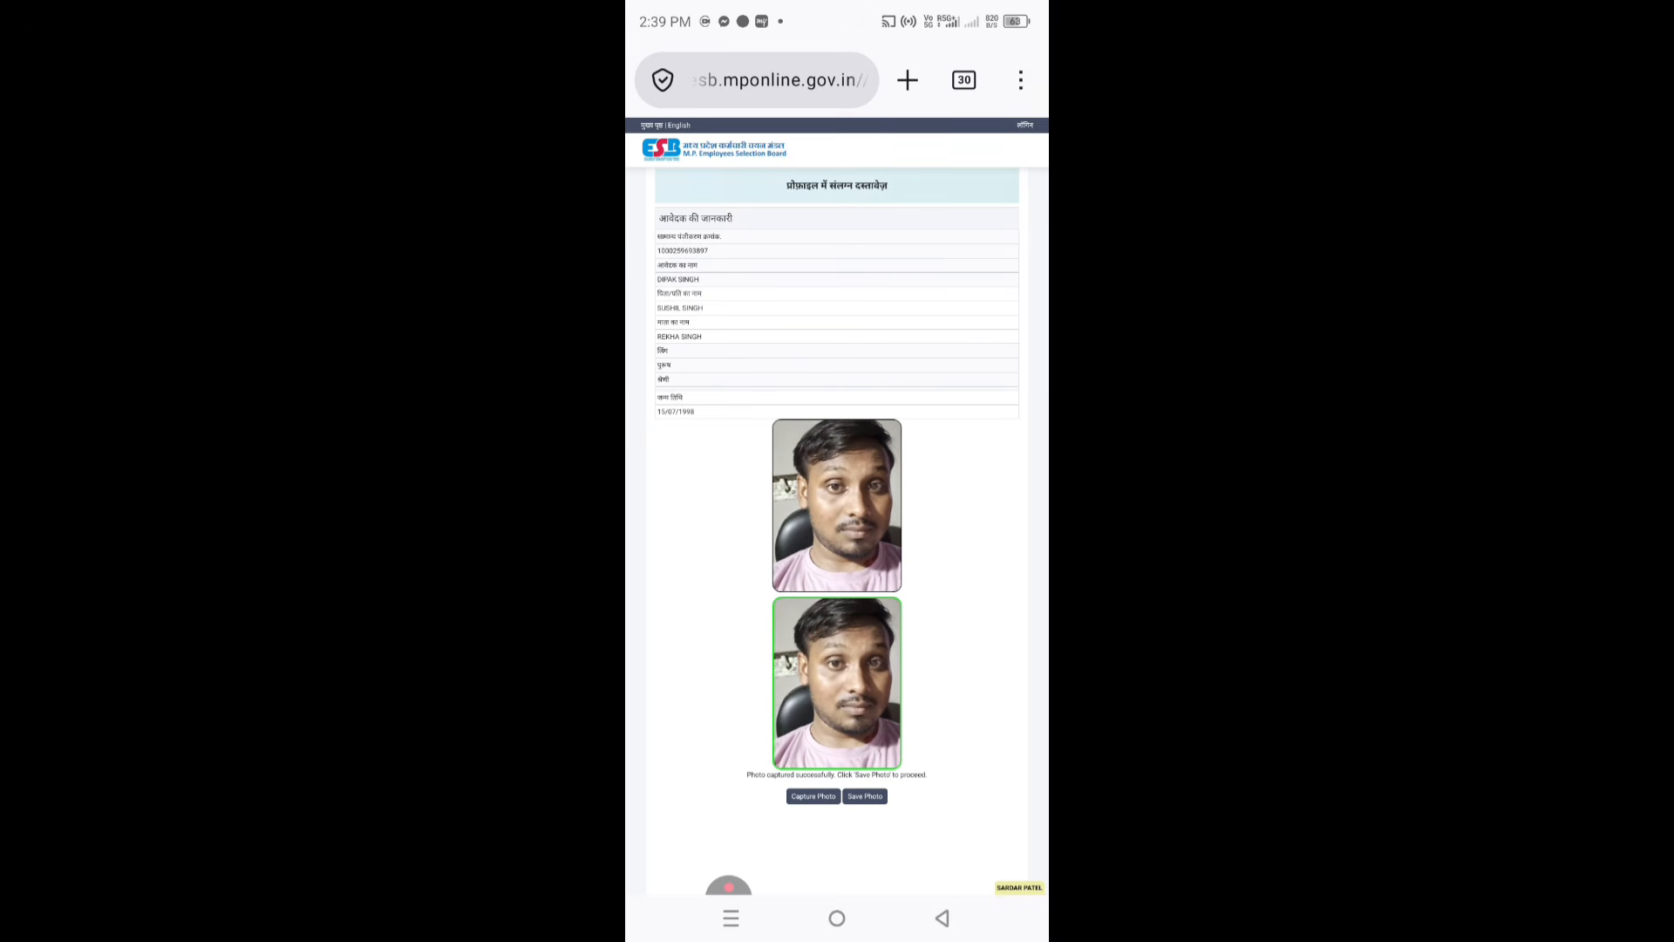
{"action": "scroll", "coordinate": [837, 523], "scroll_direction": "down", "scroll_amount": 2}
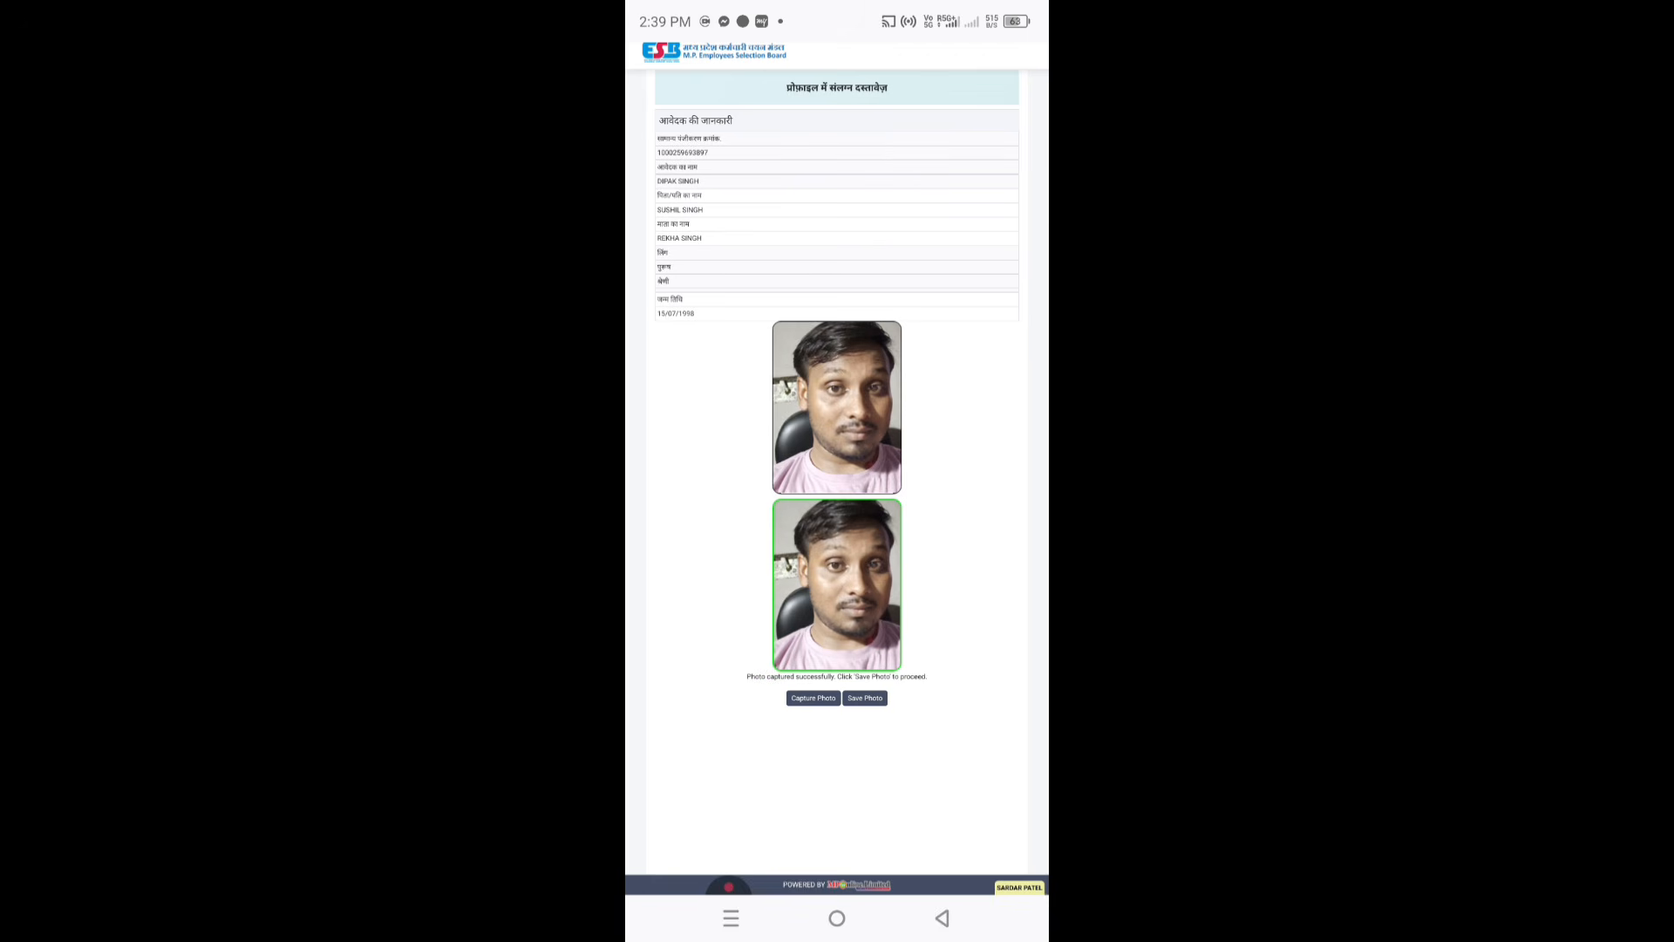
{"action": "left_click", "coordinate": [865, 697]}
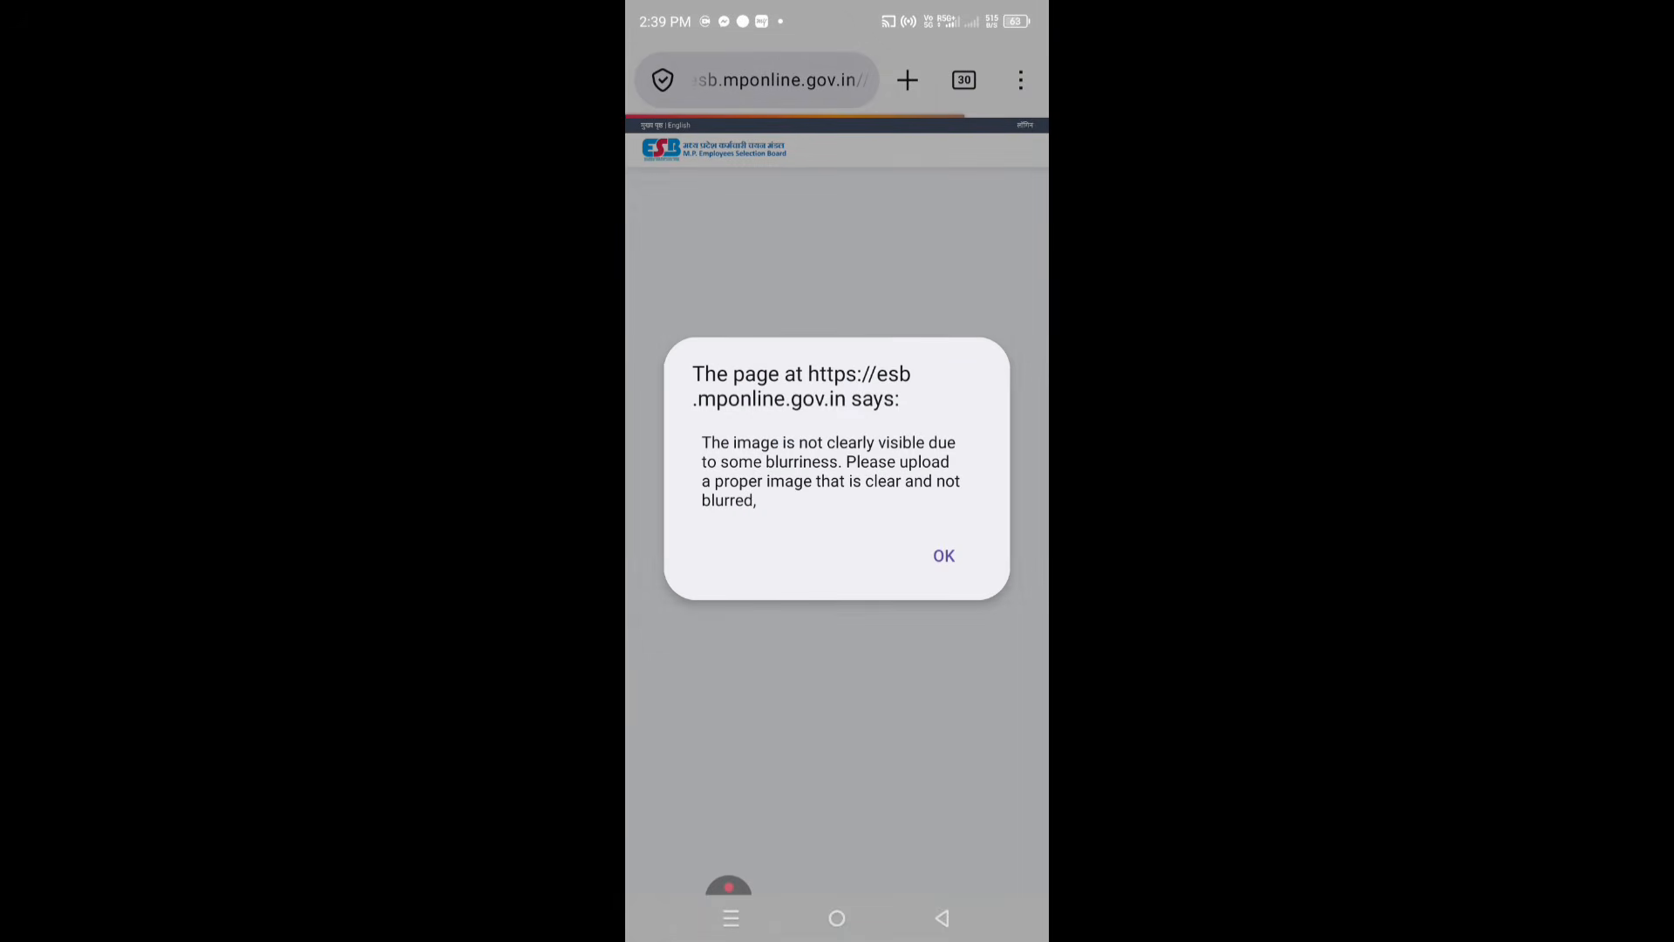
{"action": "left_click", "coordinate": [728, 885]}
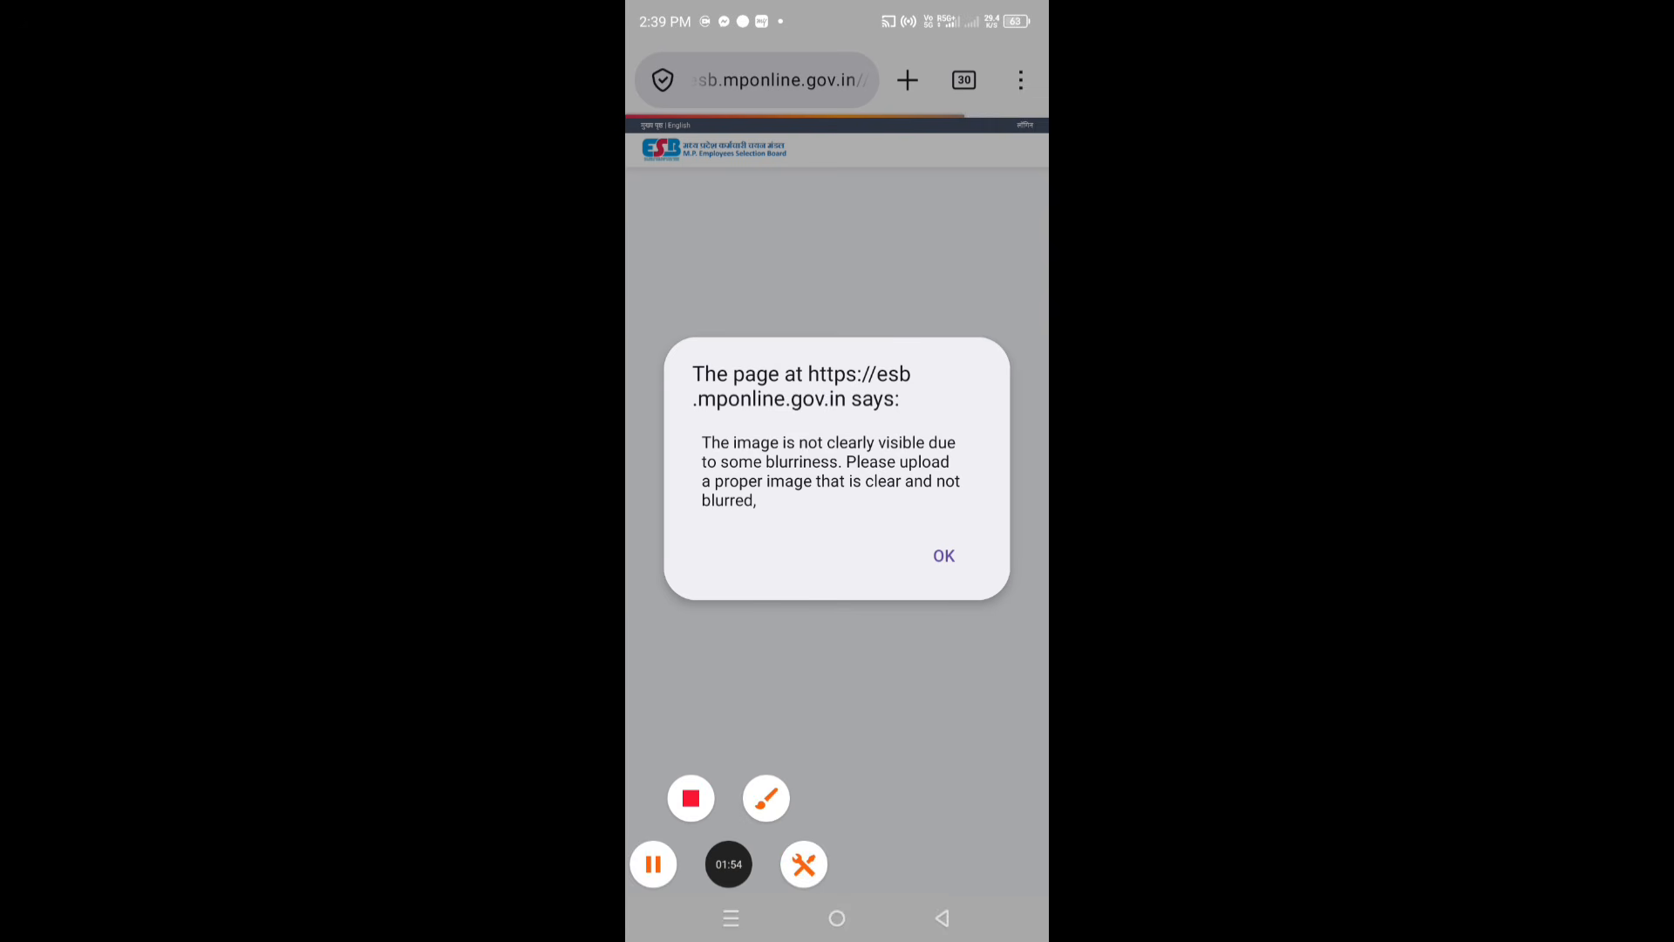
{"action": "left_click", "coordinate": [766, 798]}
{"action": "left_click_drag", "start_coordinate": [952, 347], "coordinate": [869, 429]}
{"action": "left_click_drag", "start_coordinate": [883, 362], "coordinate": [941, 433]}
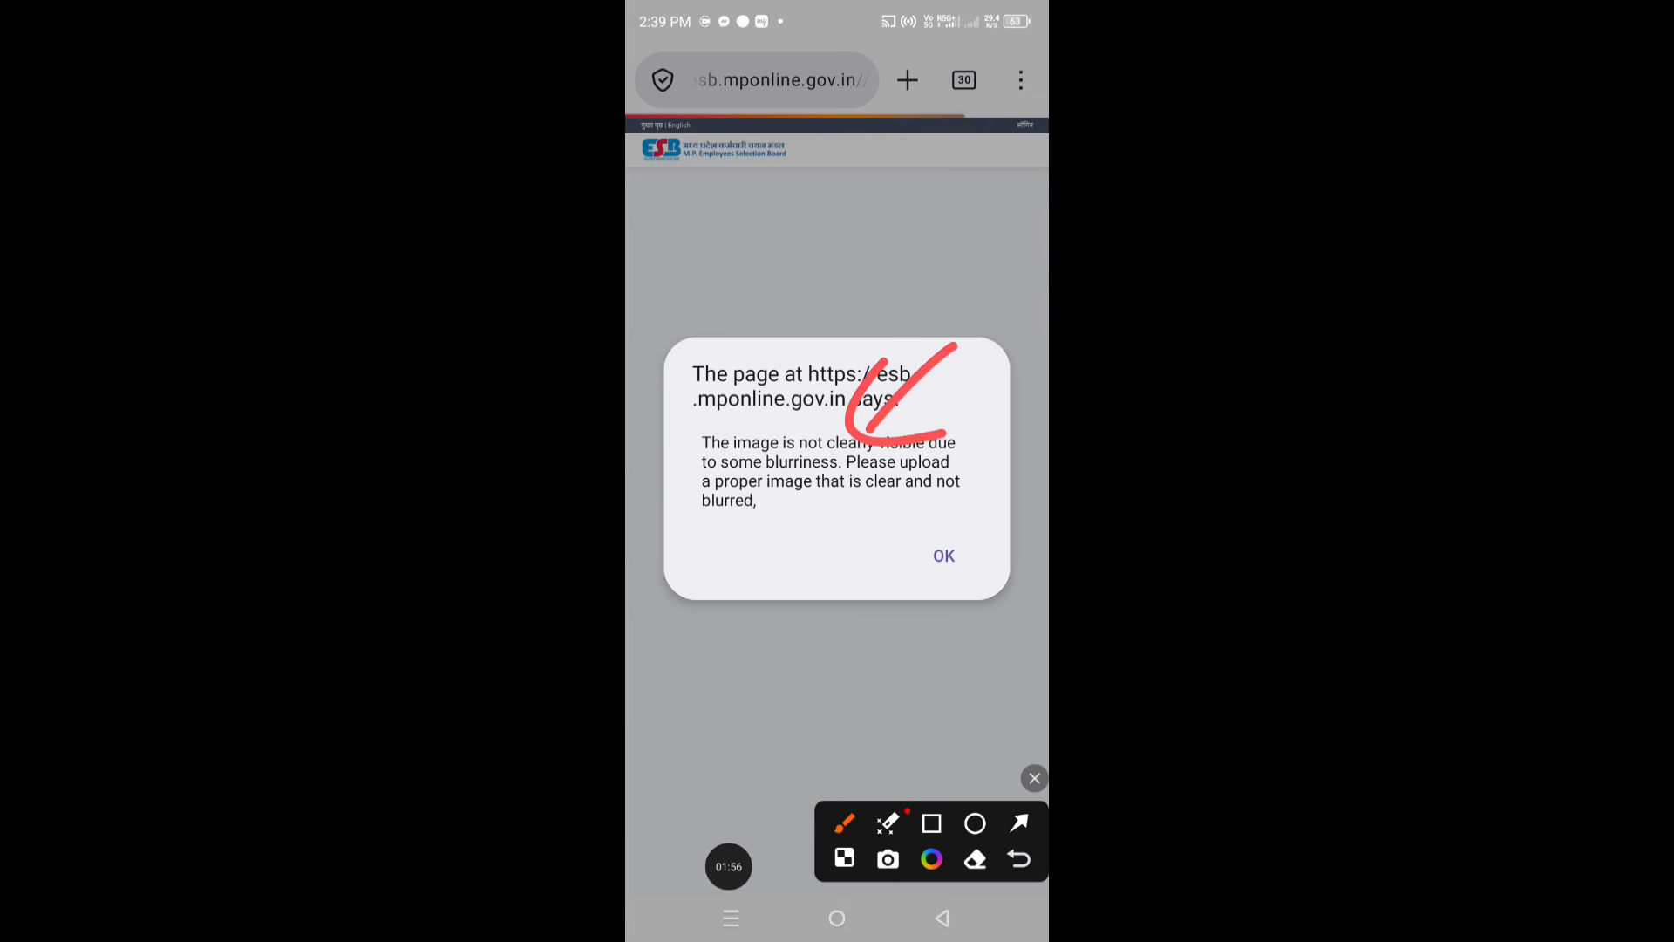
{"action": "left_click", "coordinate": [1035, 778]}
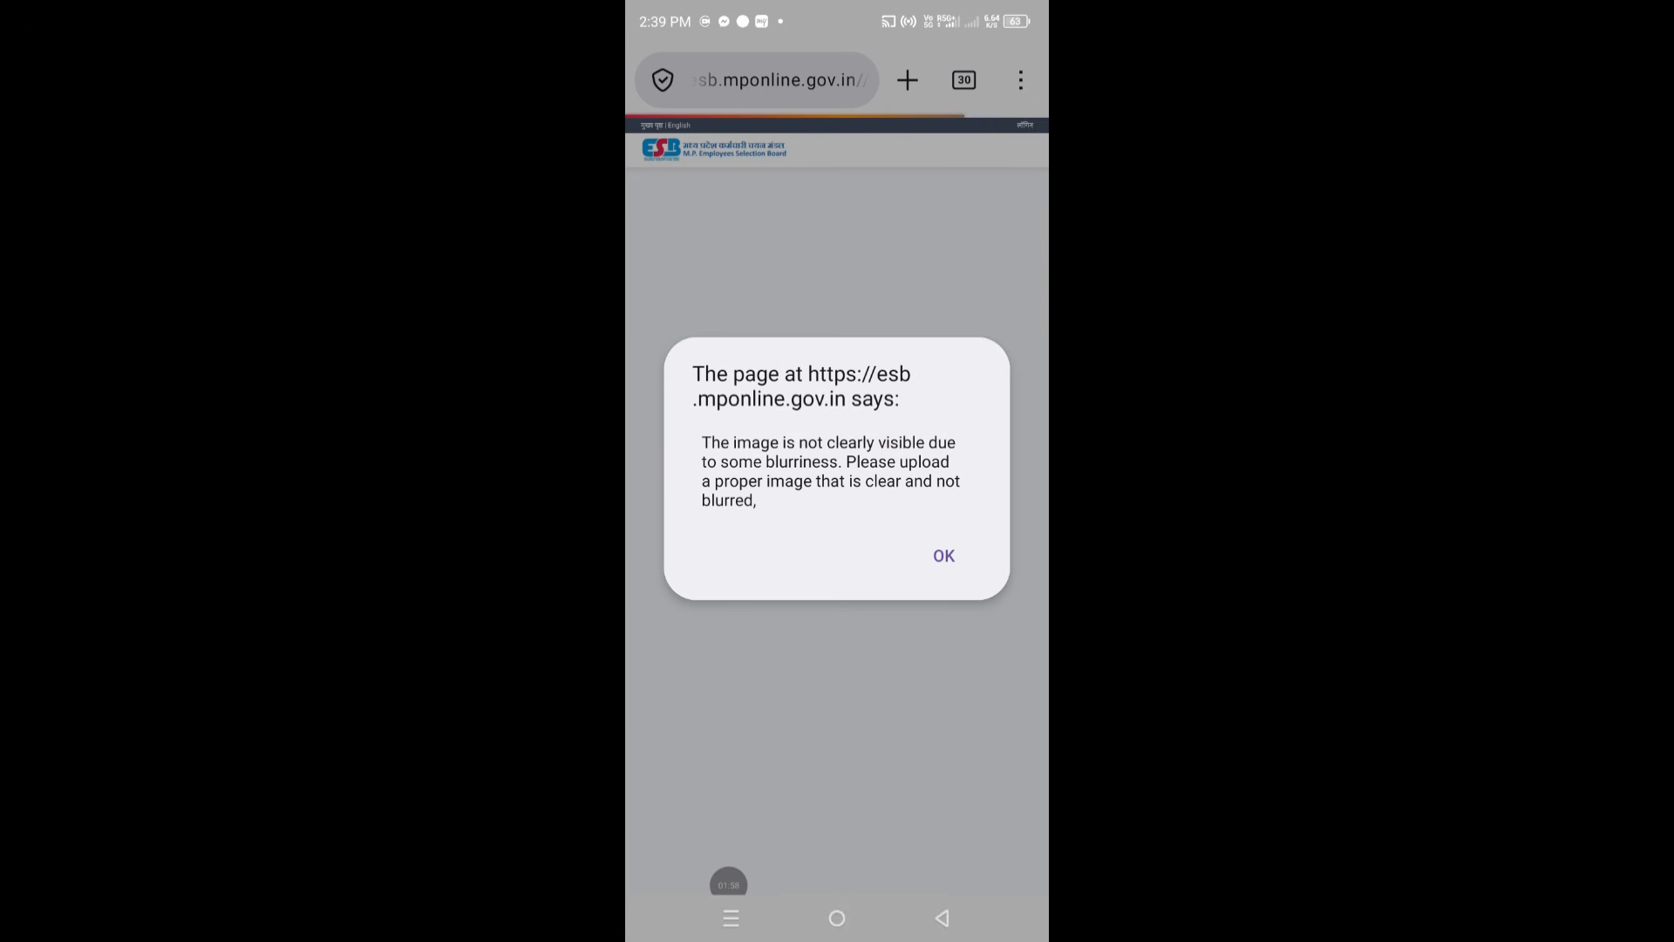
{"action": "left_click", "coordinate": [944, 555]}
Step: Allow camera access again and try to save a second captured photo from an enlarged view of the page
{"action": "left_click", "coordinate": [979, 205]}
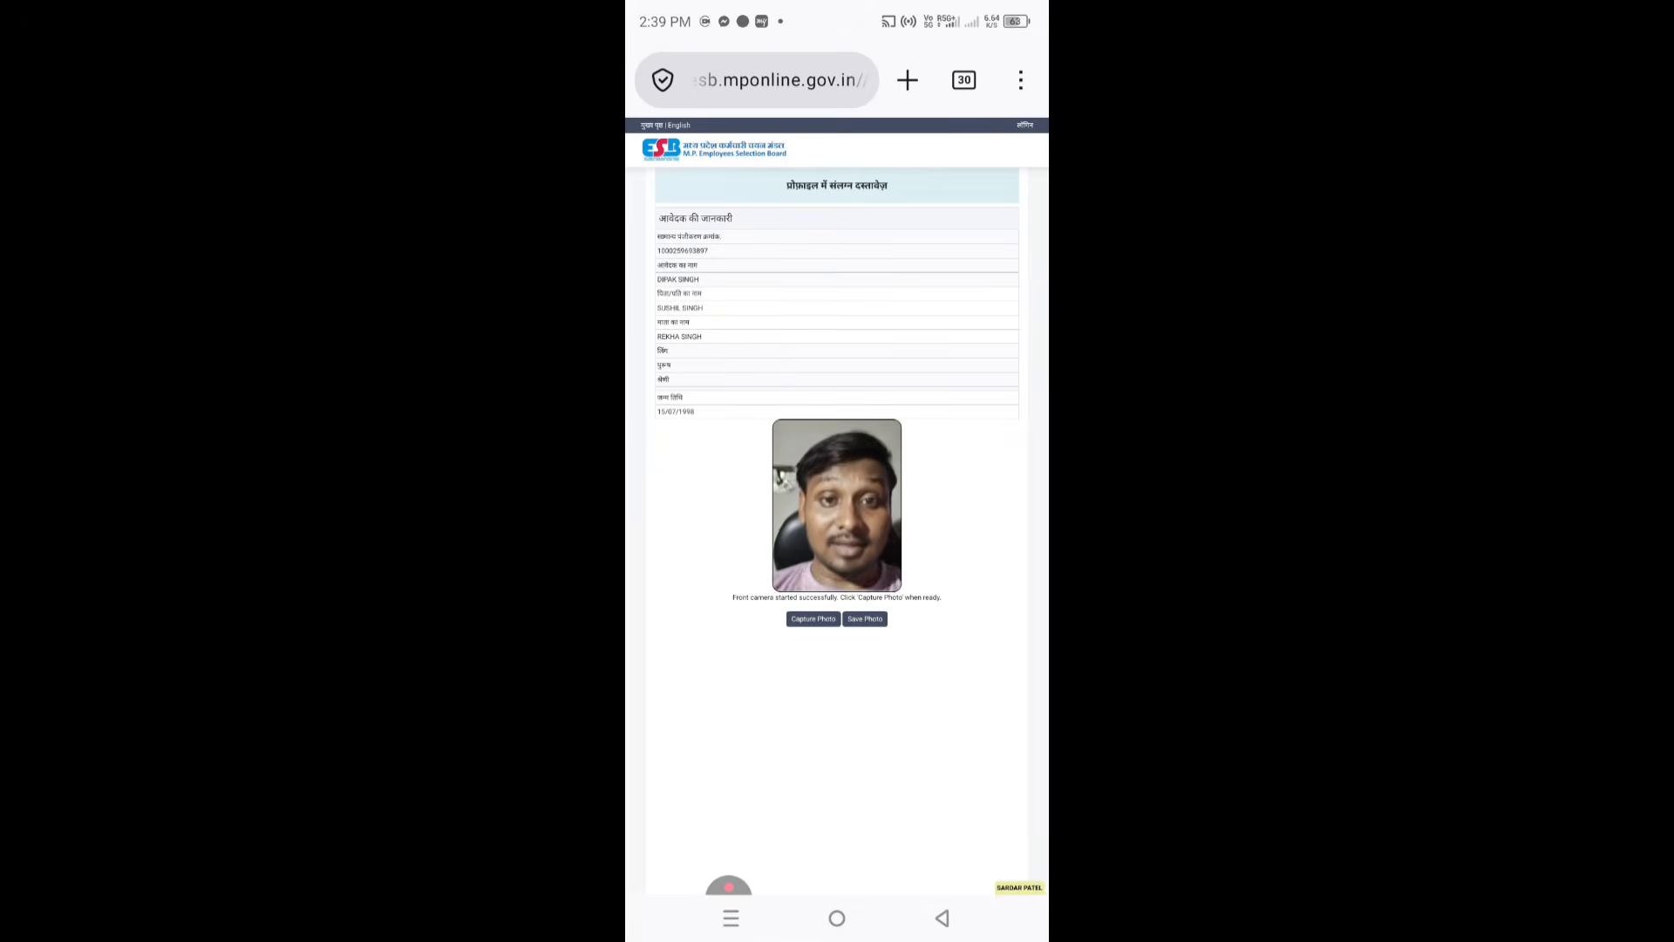
{"action": "scroll", "coordinate": [827, 507], "scroll_direction": "up", "scroll_amount": 3}
{"action": "scroll", "coordinate": [842, 523], "scroll_direction": "up", "scroll_amount": 1}
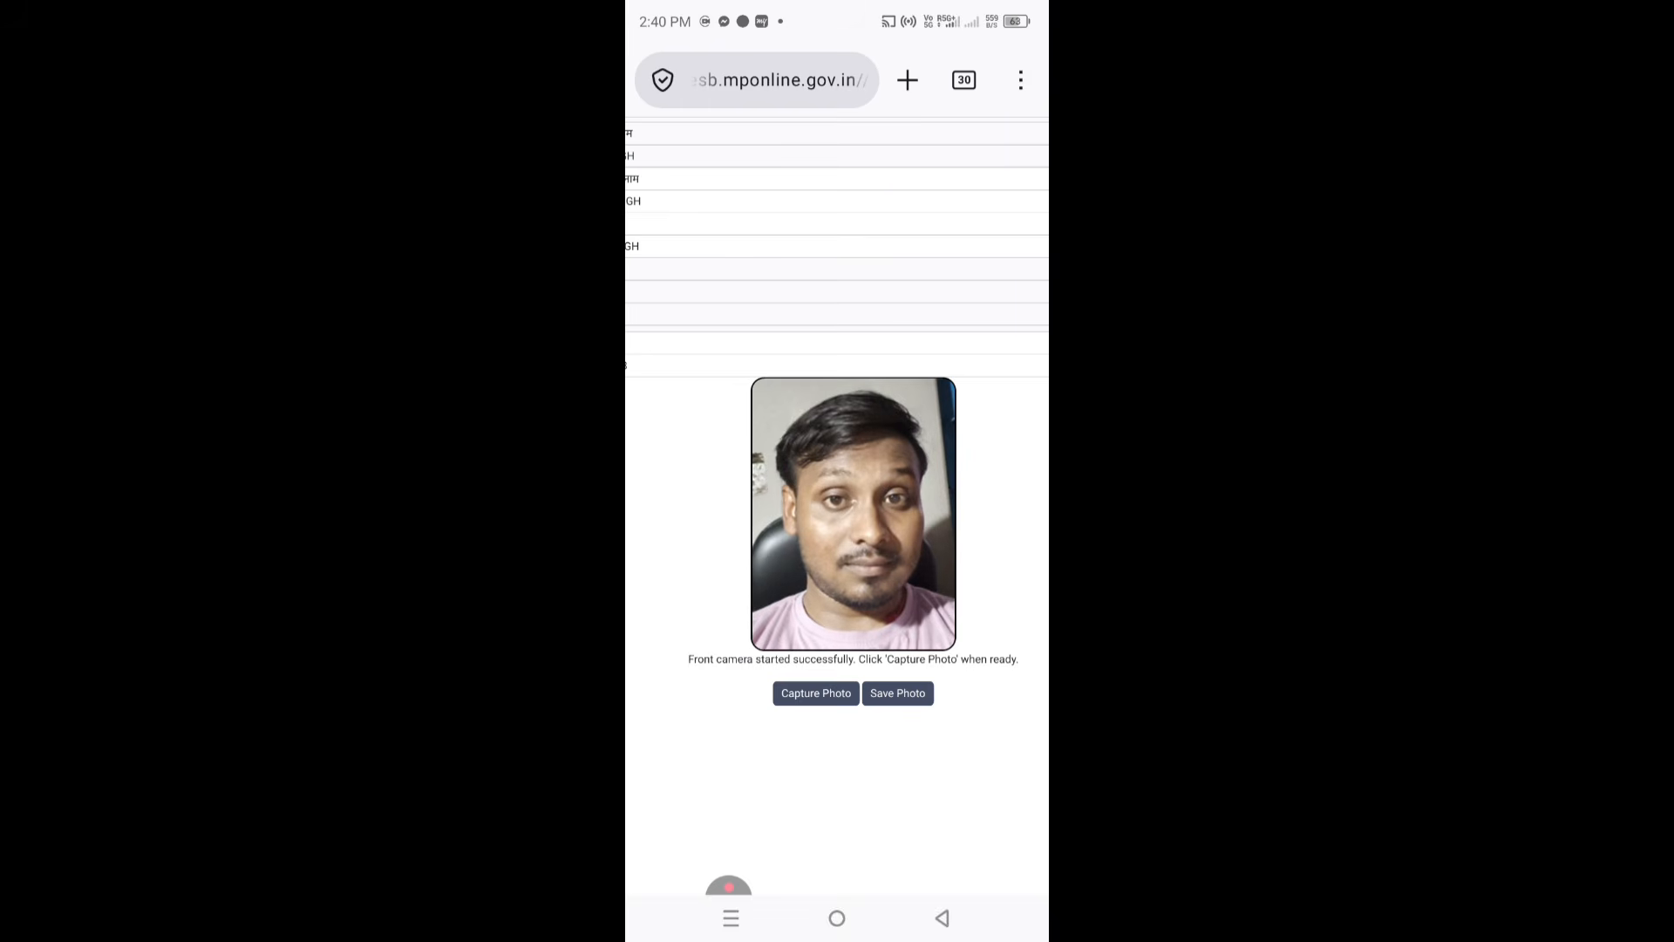
{"action": "left_click", "coordinate": [815, 693]}
{"action": "scroll", "coordinate": [837, 523], "scroll_direction": "down", "scroll_amount": 3}
{"action": "left_click", "coordinate": [897, 727]}
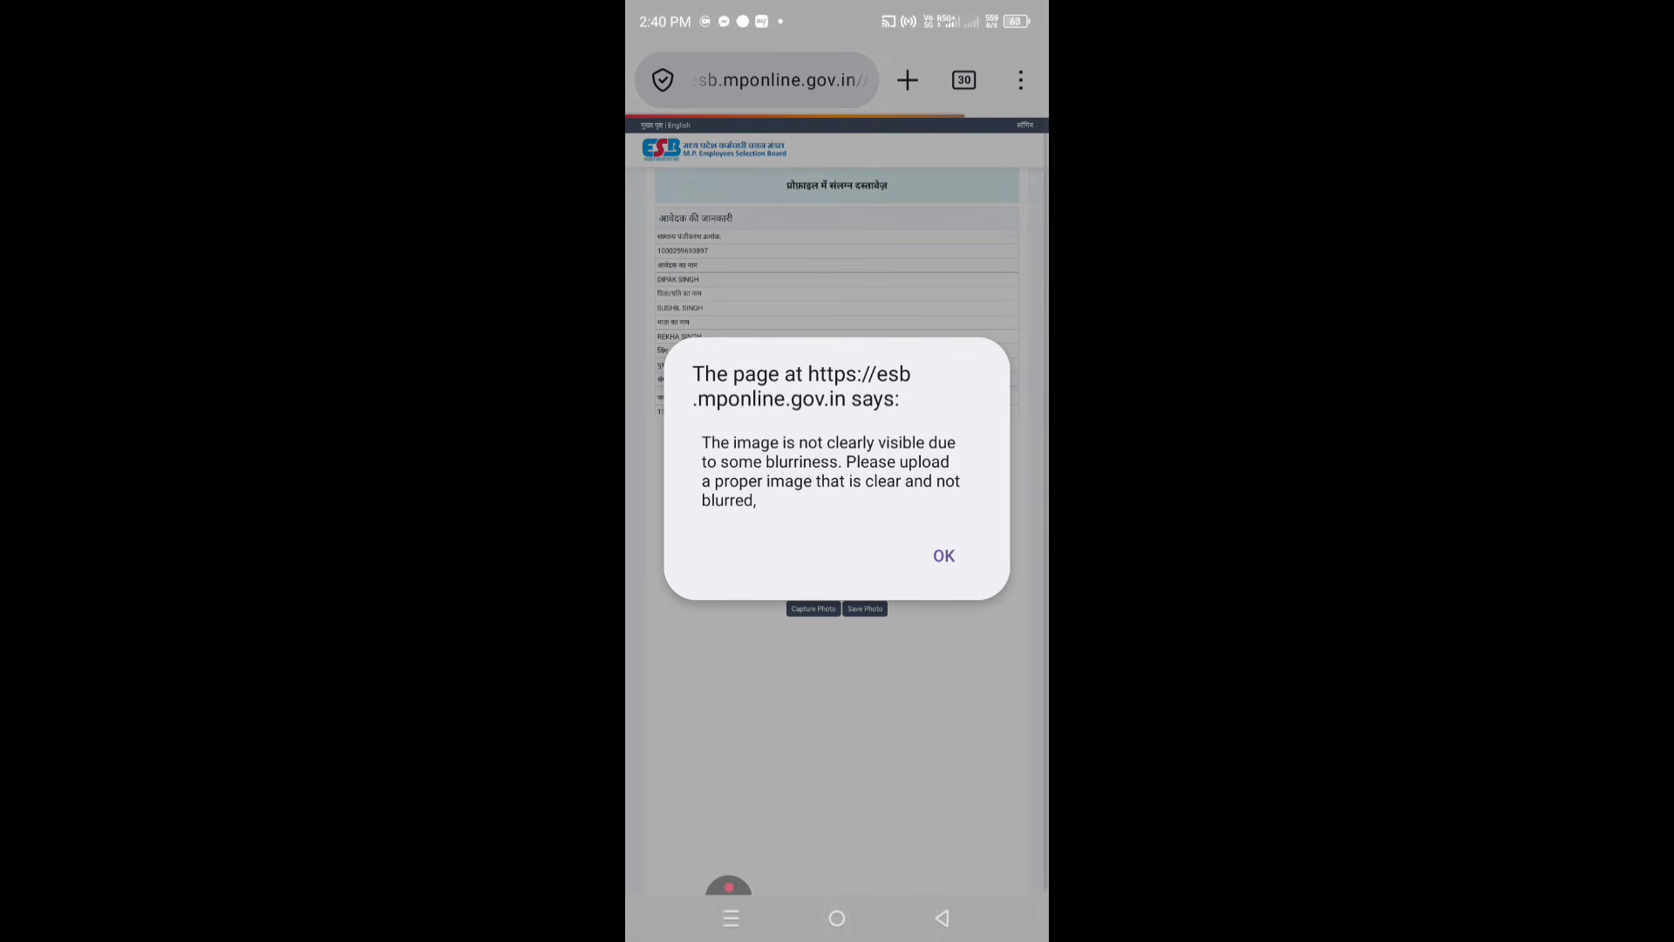
Step: Dismiss the image-quality alert, deny esb.mponline.gov.in camera access and close the camera error alert
{"action": "left_click", "coordinate": [727, 888]}
{"action": "left_click", "coordinate": [766, 796]}
{"action": "left_click_drag", "start_coordinate": [955, 338], "coordinate": [863, 457]}
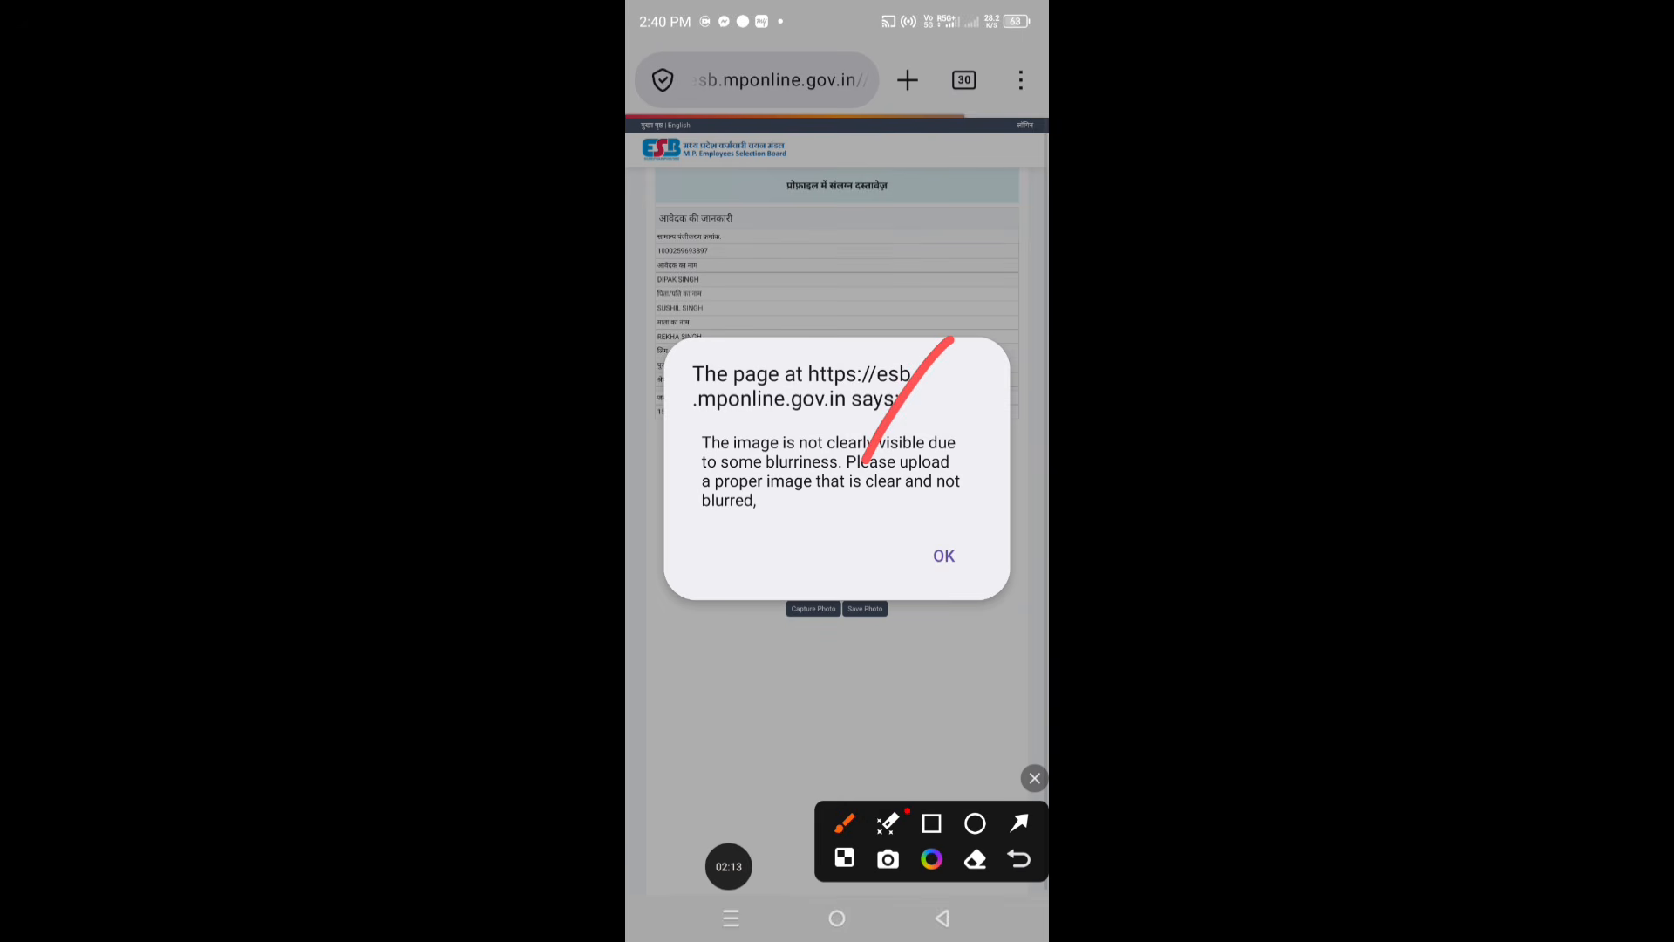
{"action": "left_click_drag", "start_coordinate": [898, 358], "coordinate": [954, 449]}
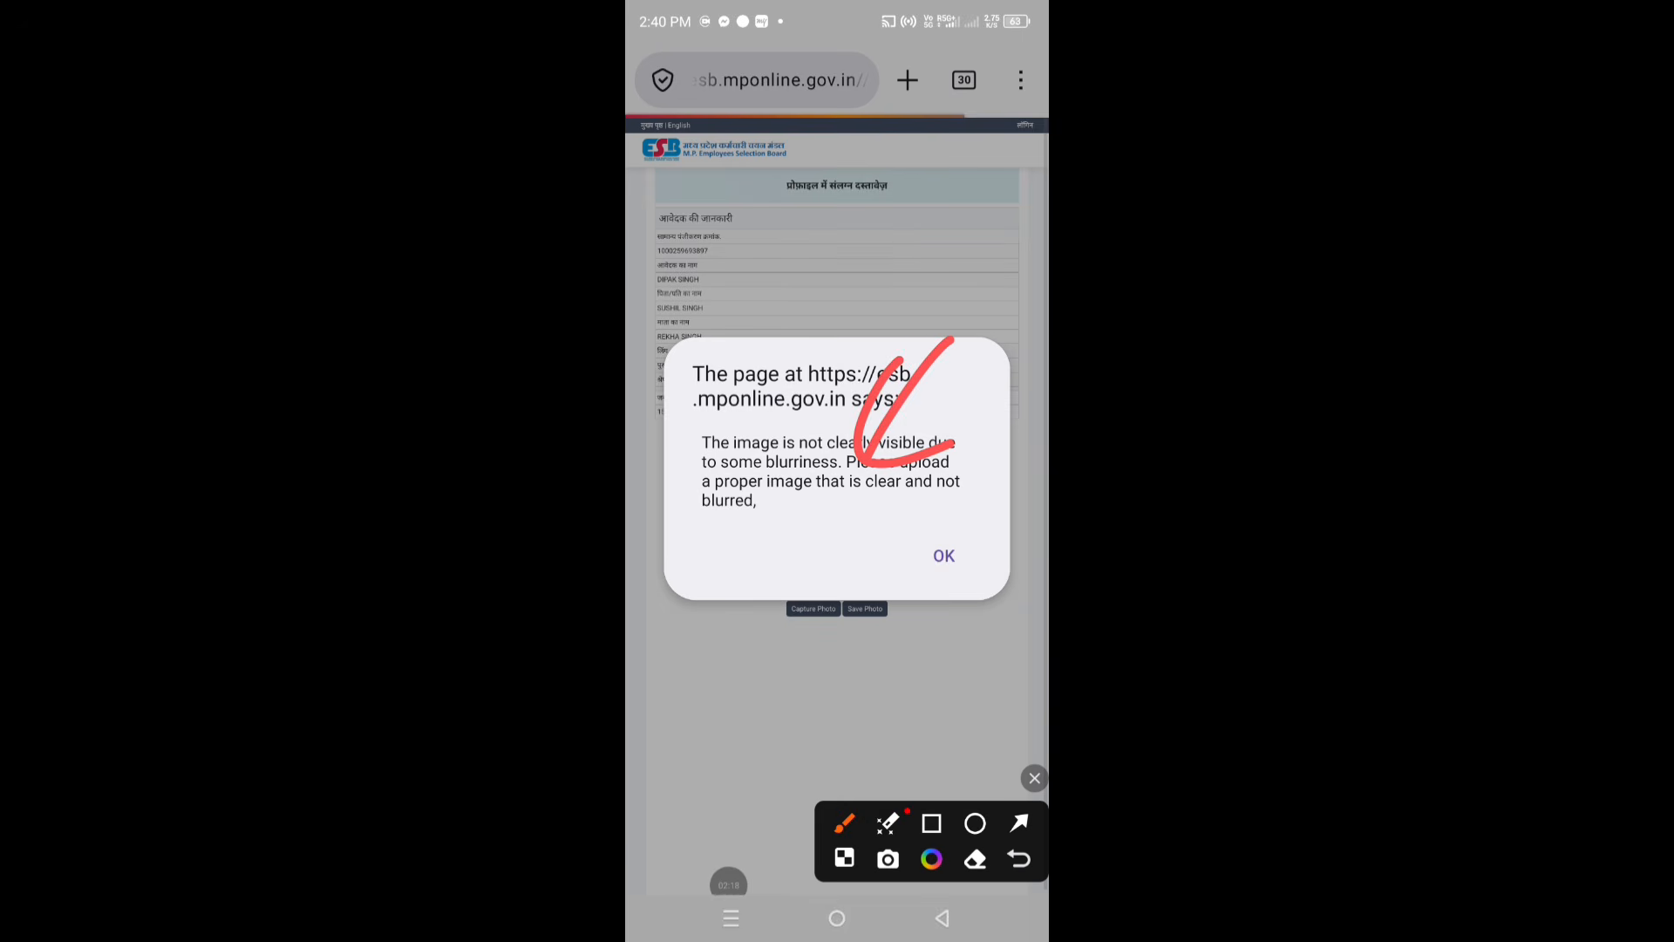
{"action": "left_click", "coordinate": [1034, 778]}
{"action": "left_click", "coordinate": [943, 556]}
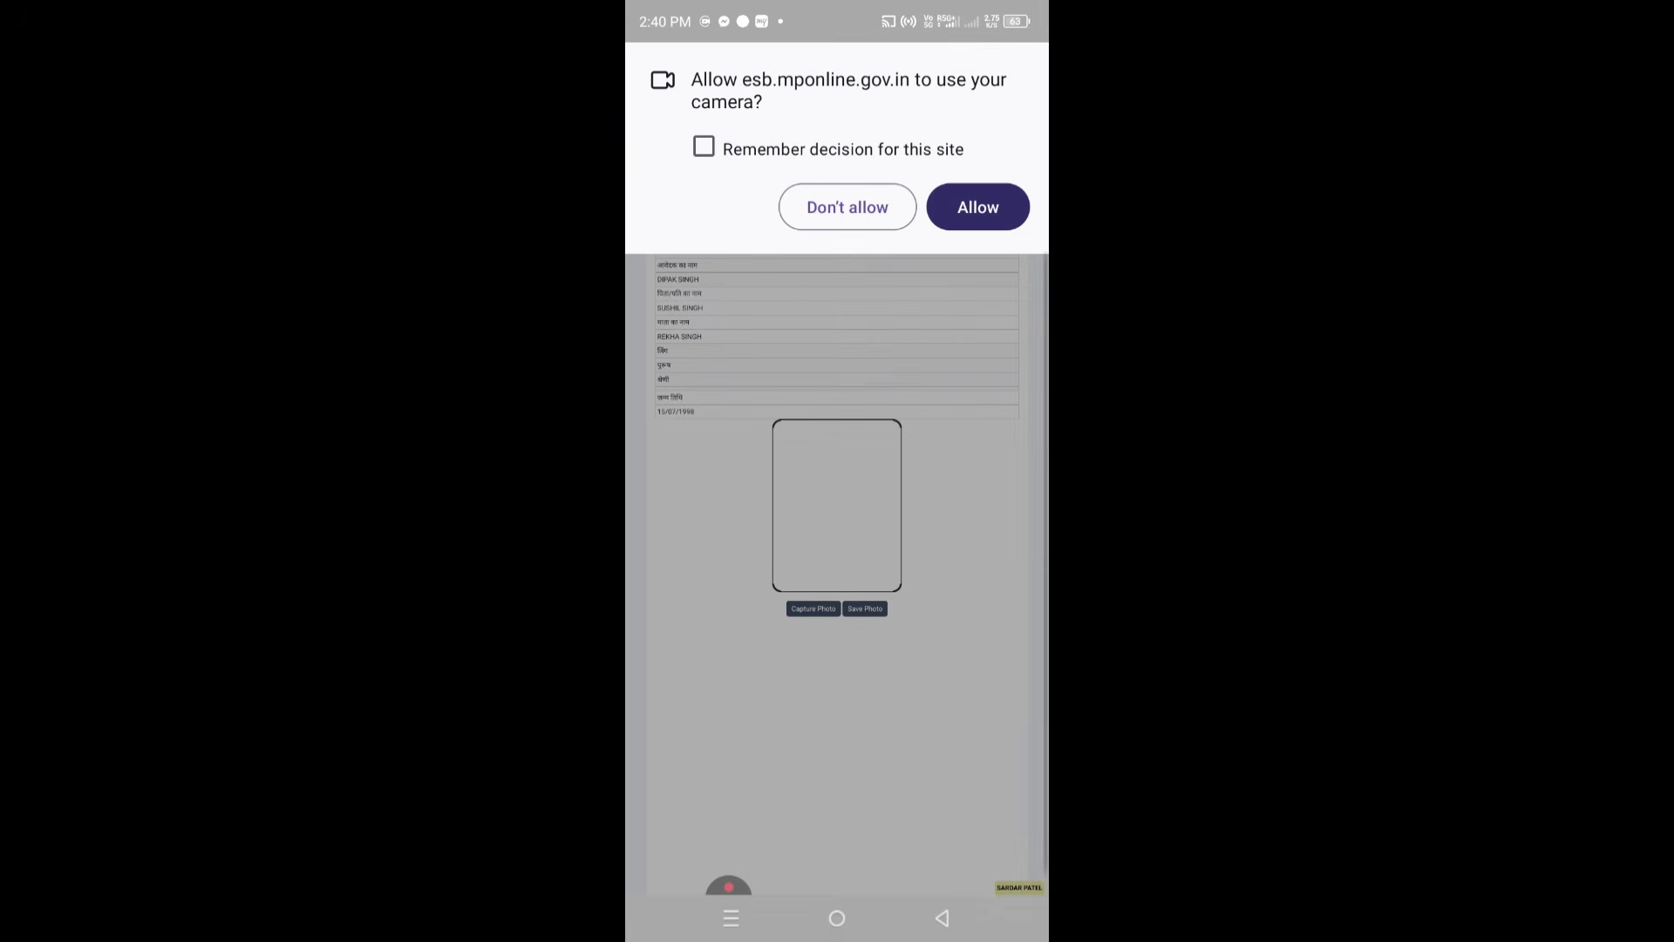
{"action": "left_click", "coordinate": [849, 207]}
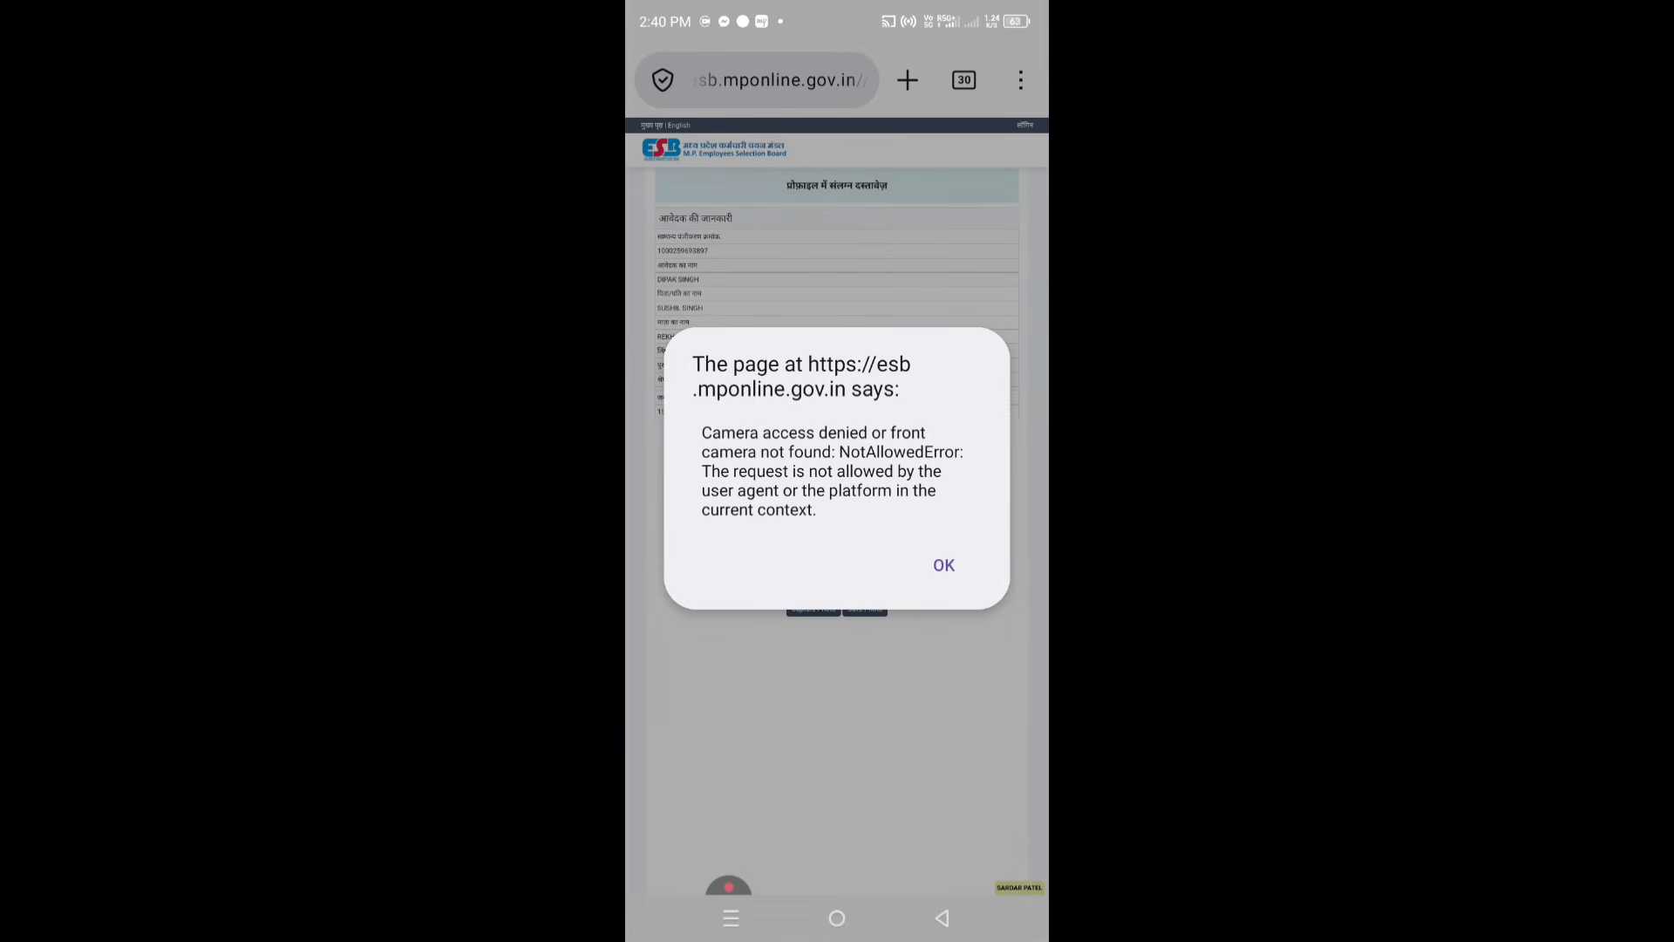
{"action": "left_click", "coordinate": [943, 565]}
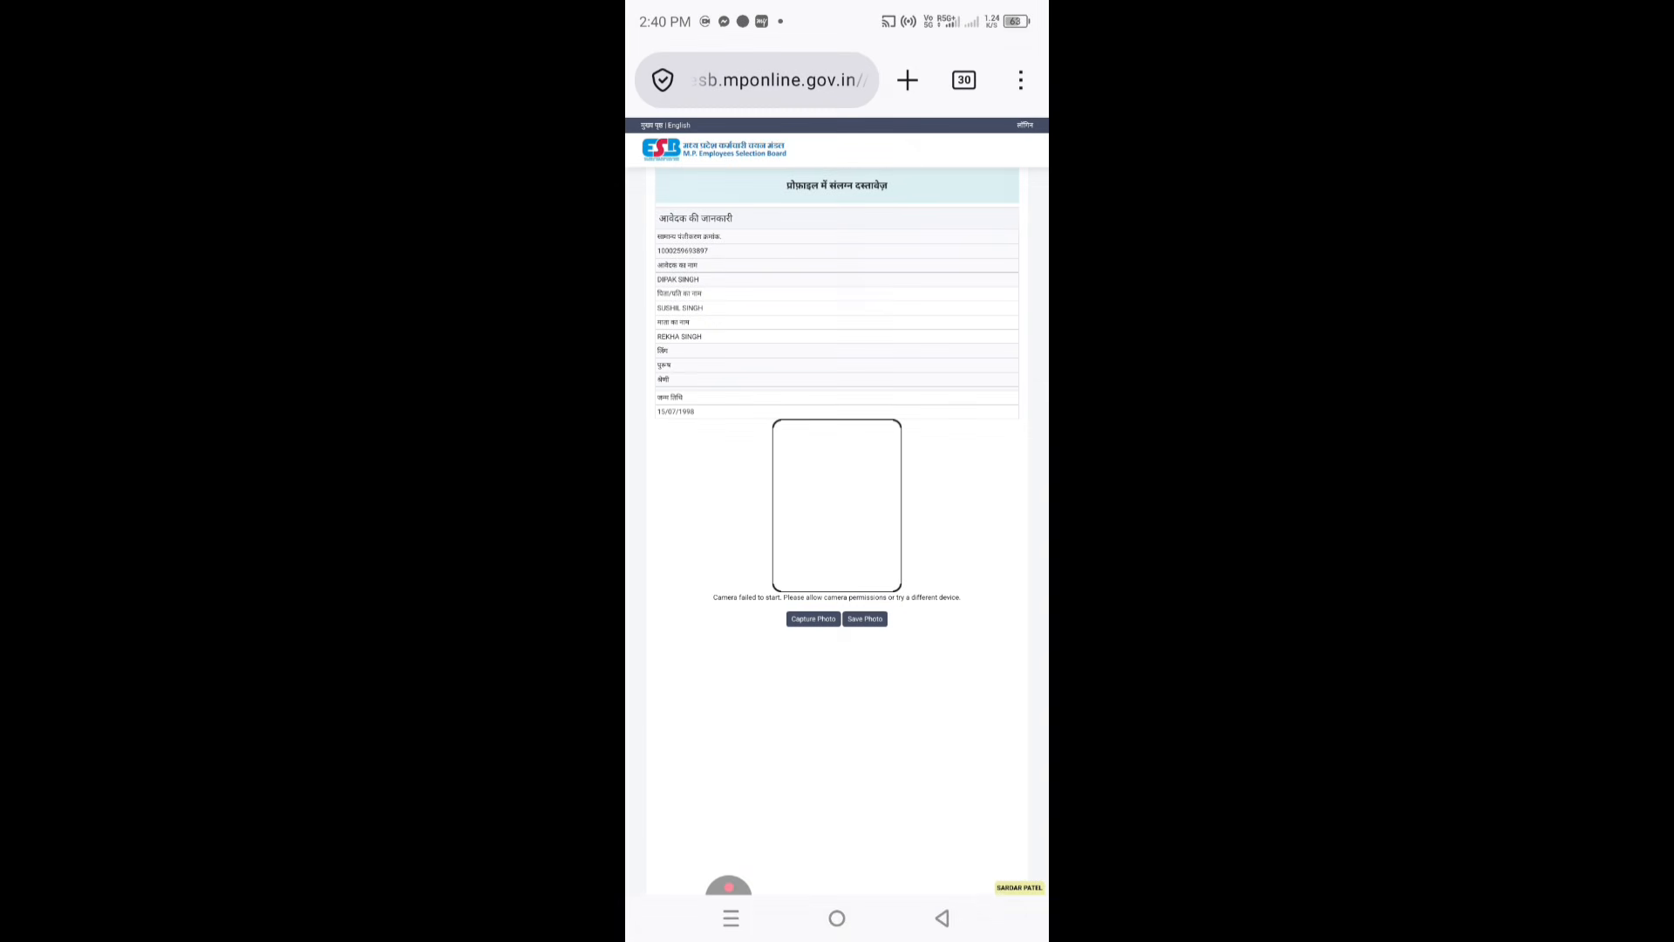